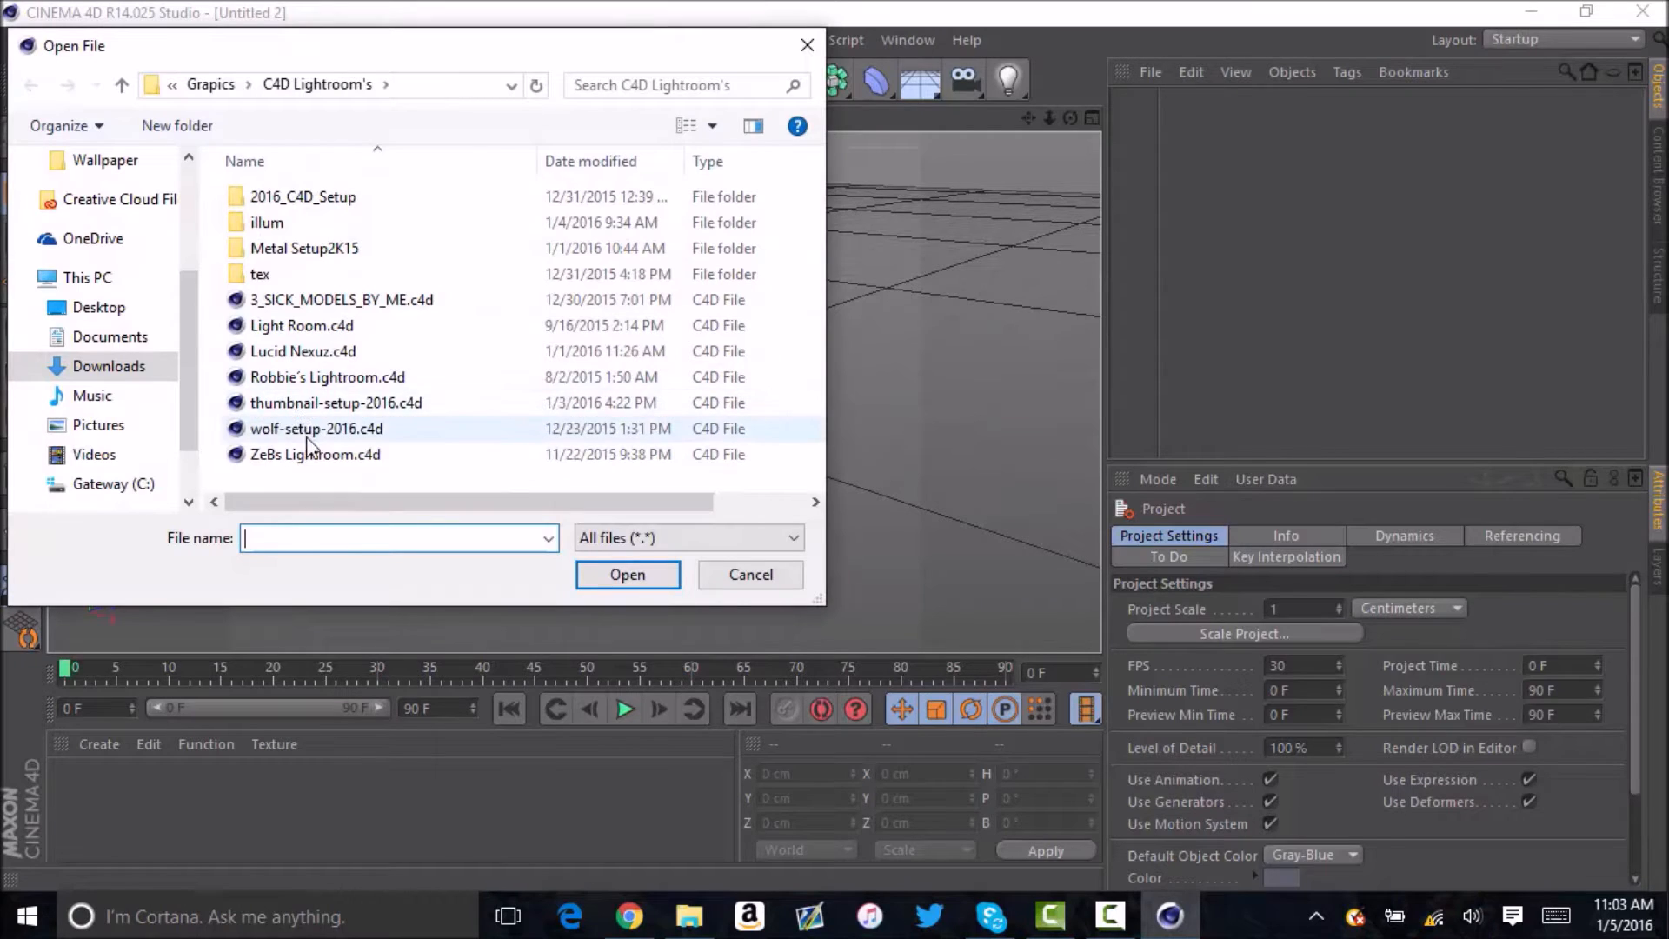
Open the project file thumbnail-setup-2016.c4d from the C4D Lightroom's folder.
click(306, 402)
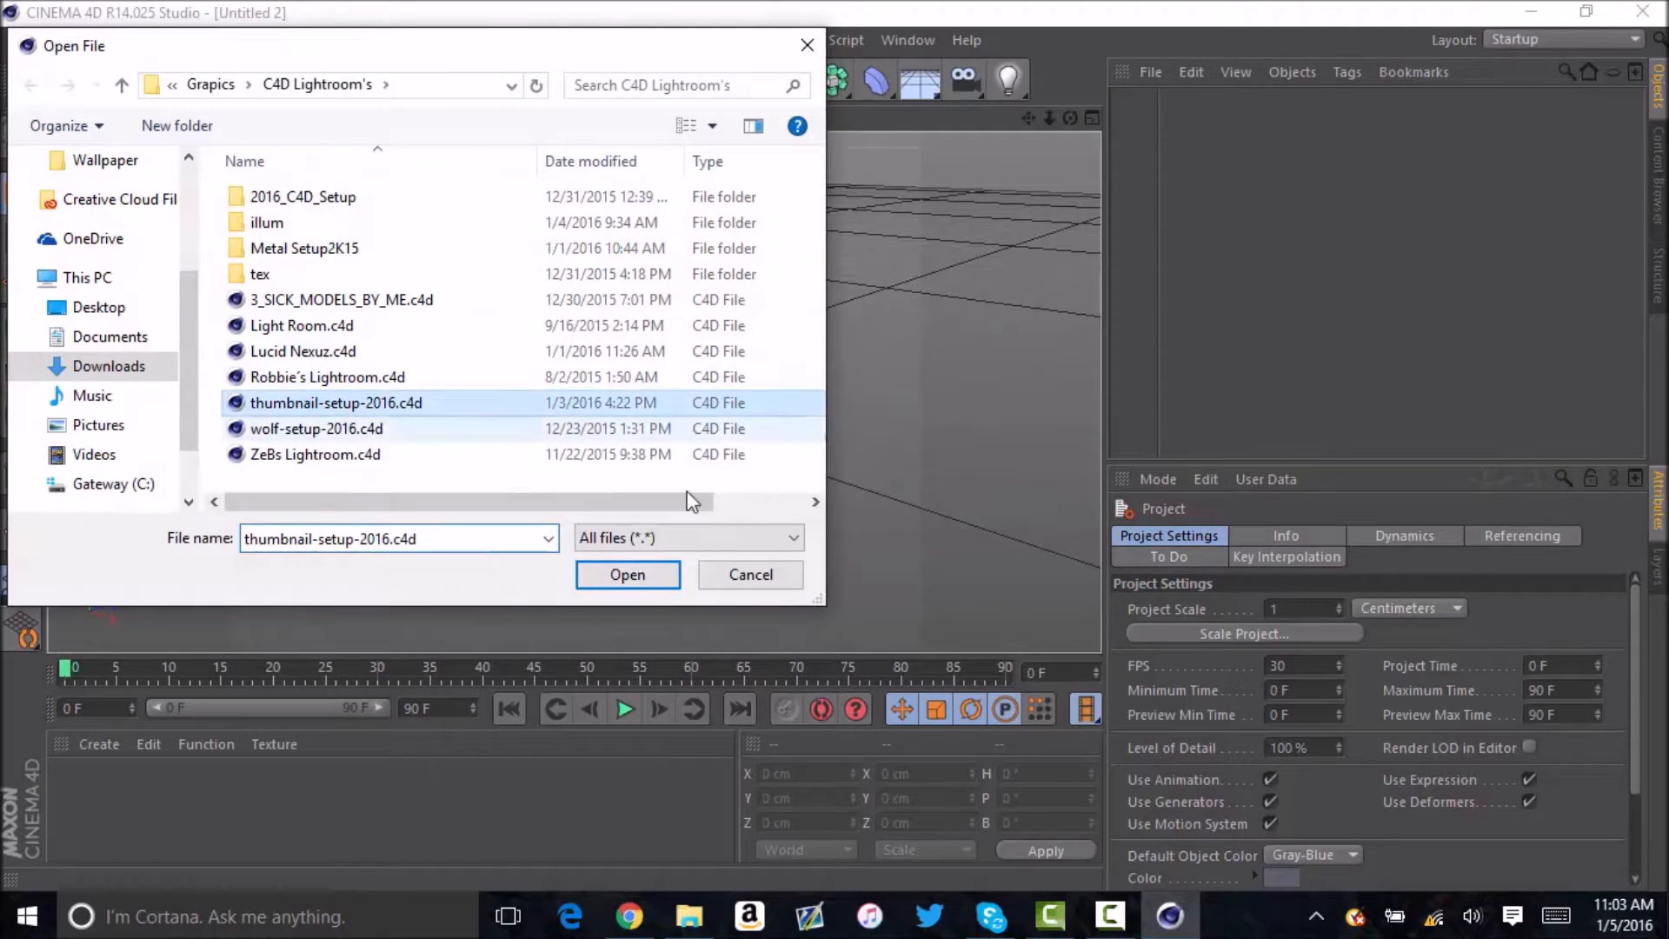
click(627, 576)
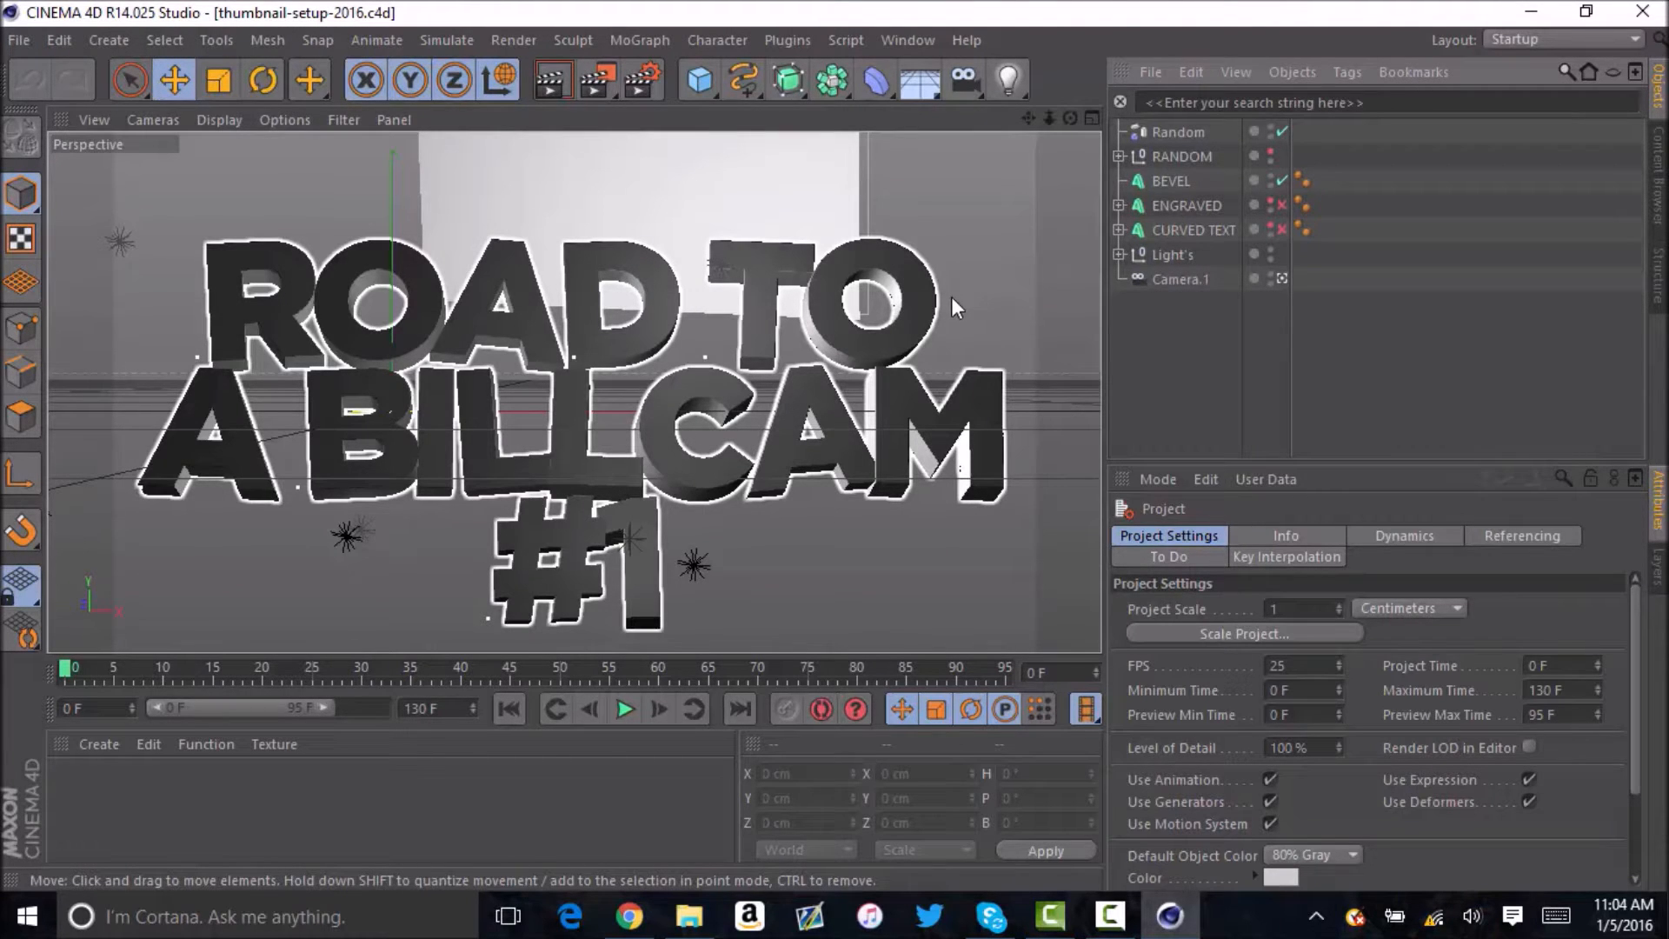
Replace the BEVEL text object's wording with THUMBNAIL on the first line and TUTORIAL on the second.
click(1171, 181)
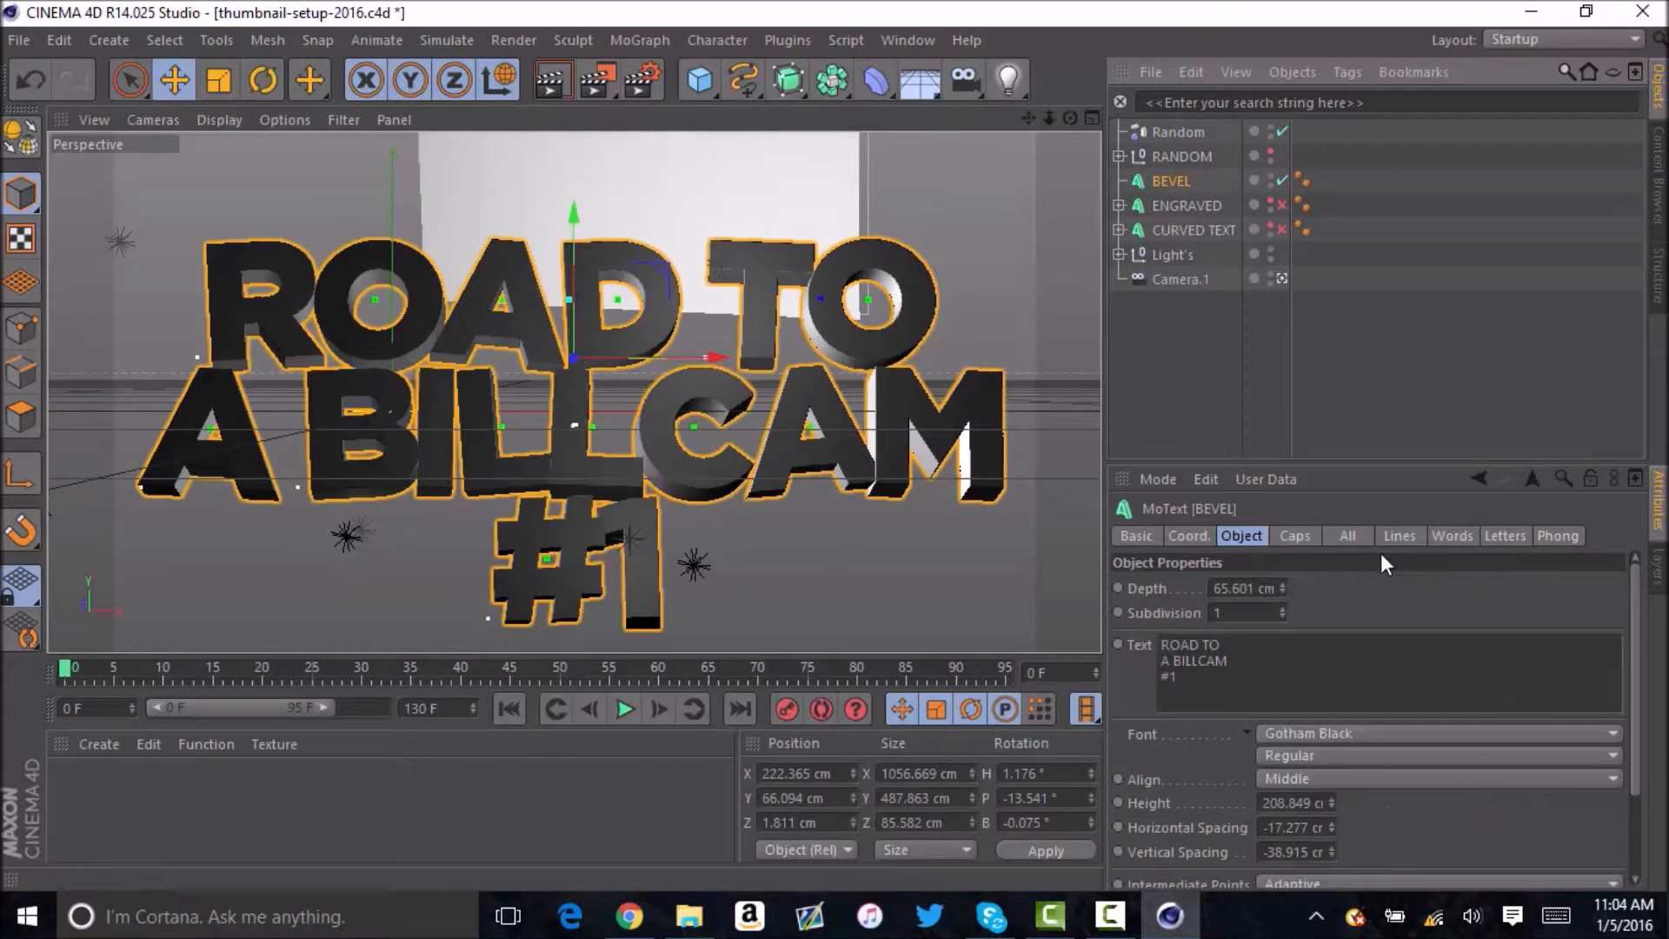
drag(1291, 686, 1119, 602)
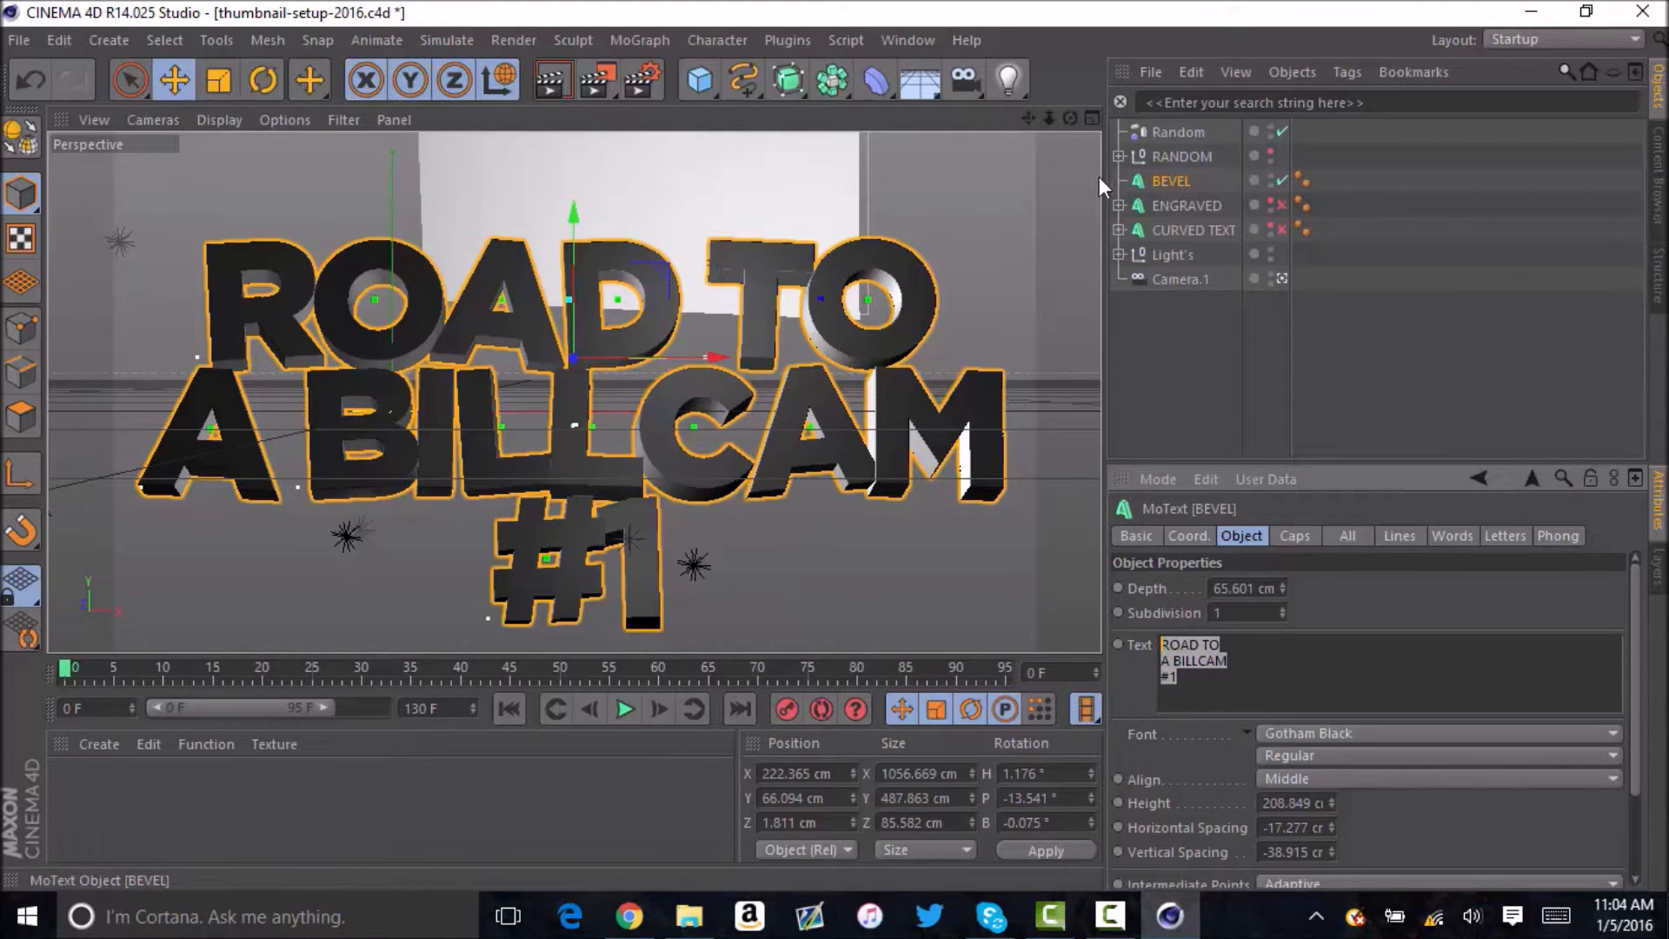
key(BackSpace)
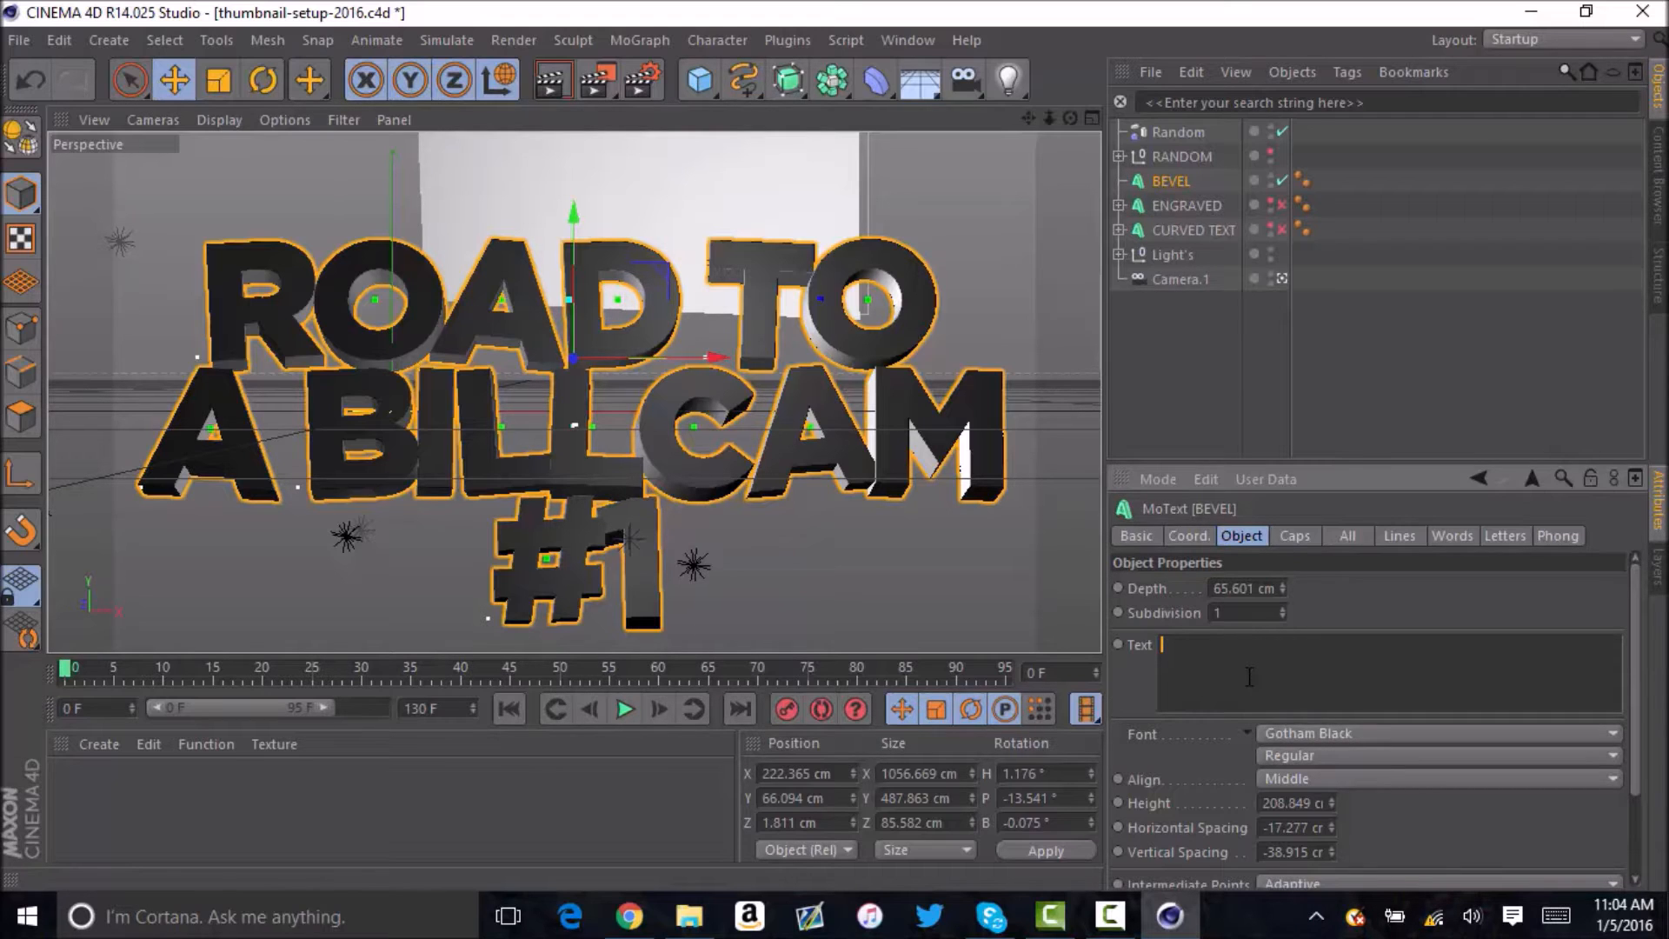
text(hum)
key(BackSpace)
key(BackSpace)
key(BackSpace)
text(HUMBNAIL)
key(Return)
text(TUTORIAL)
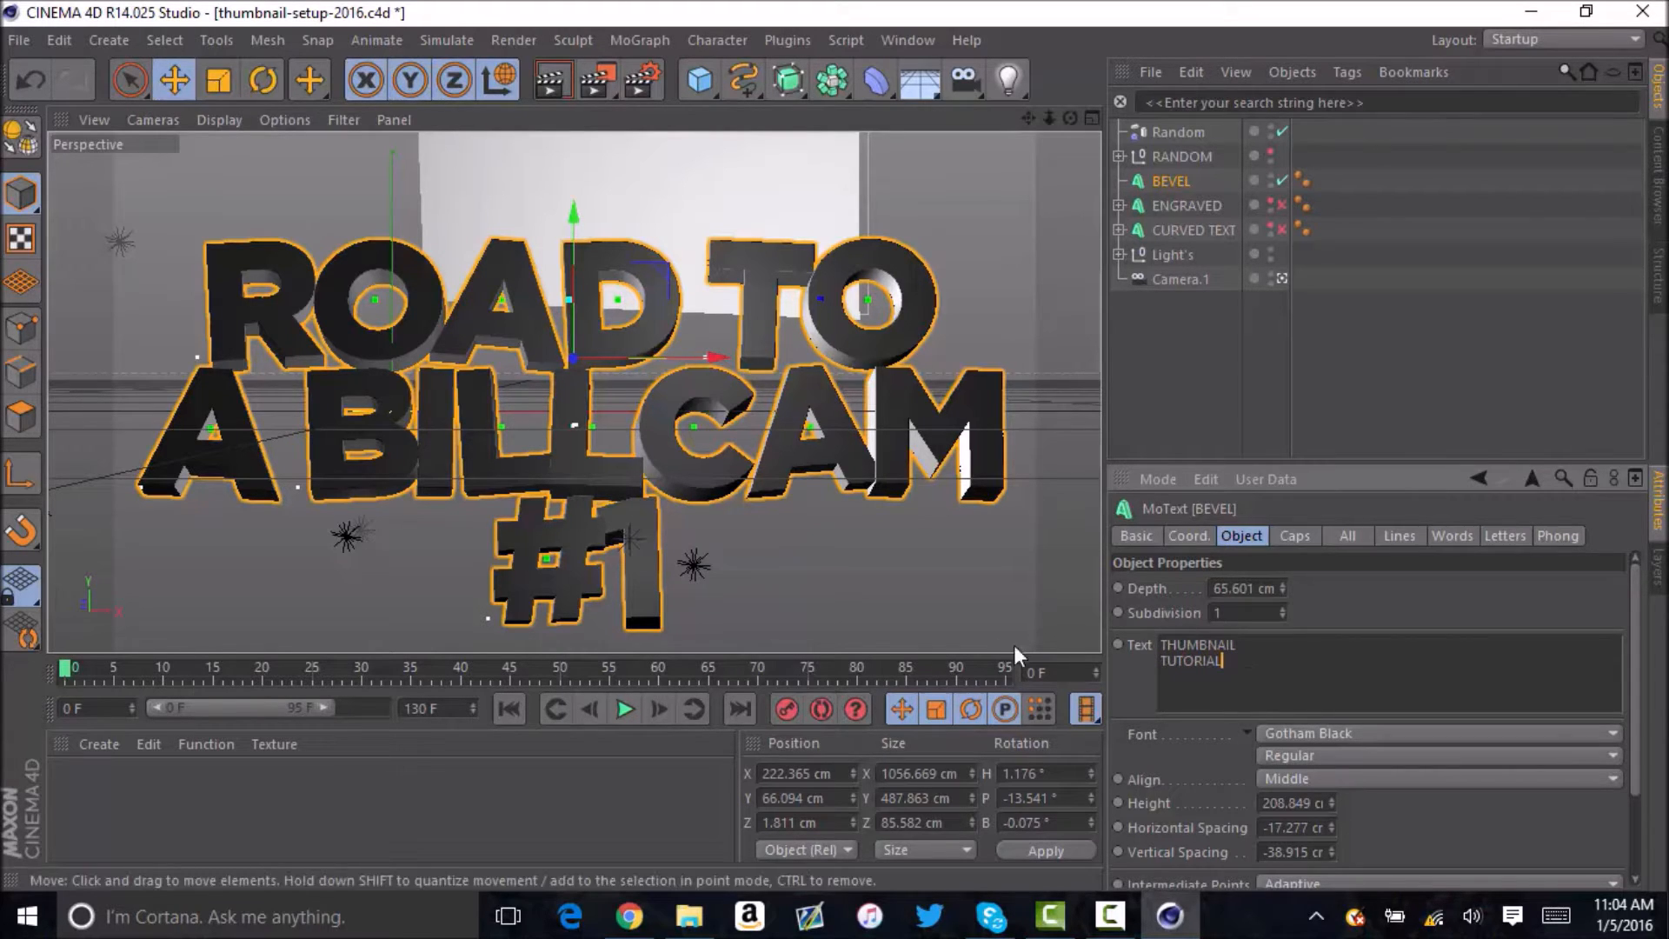
click(1127, 645)
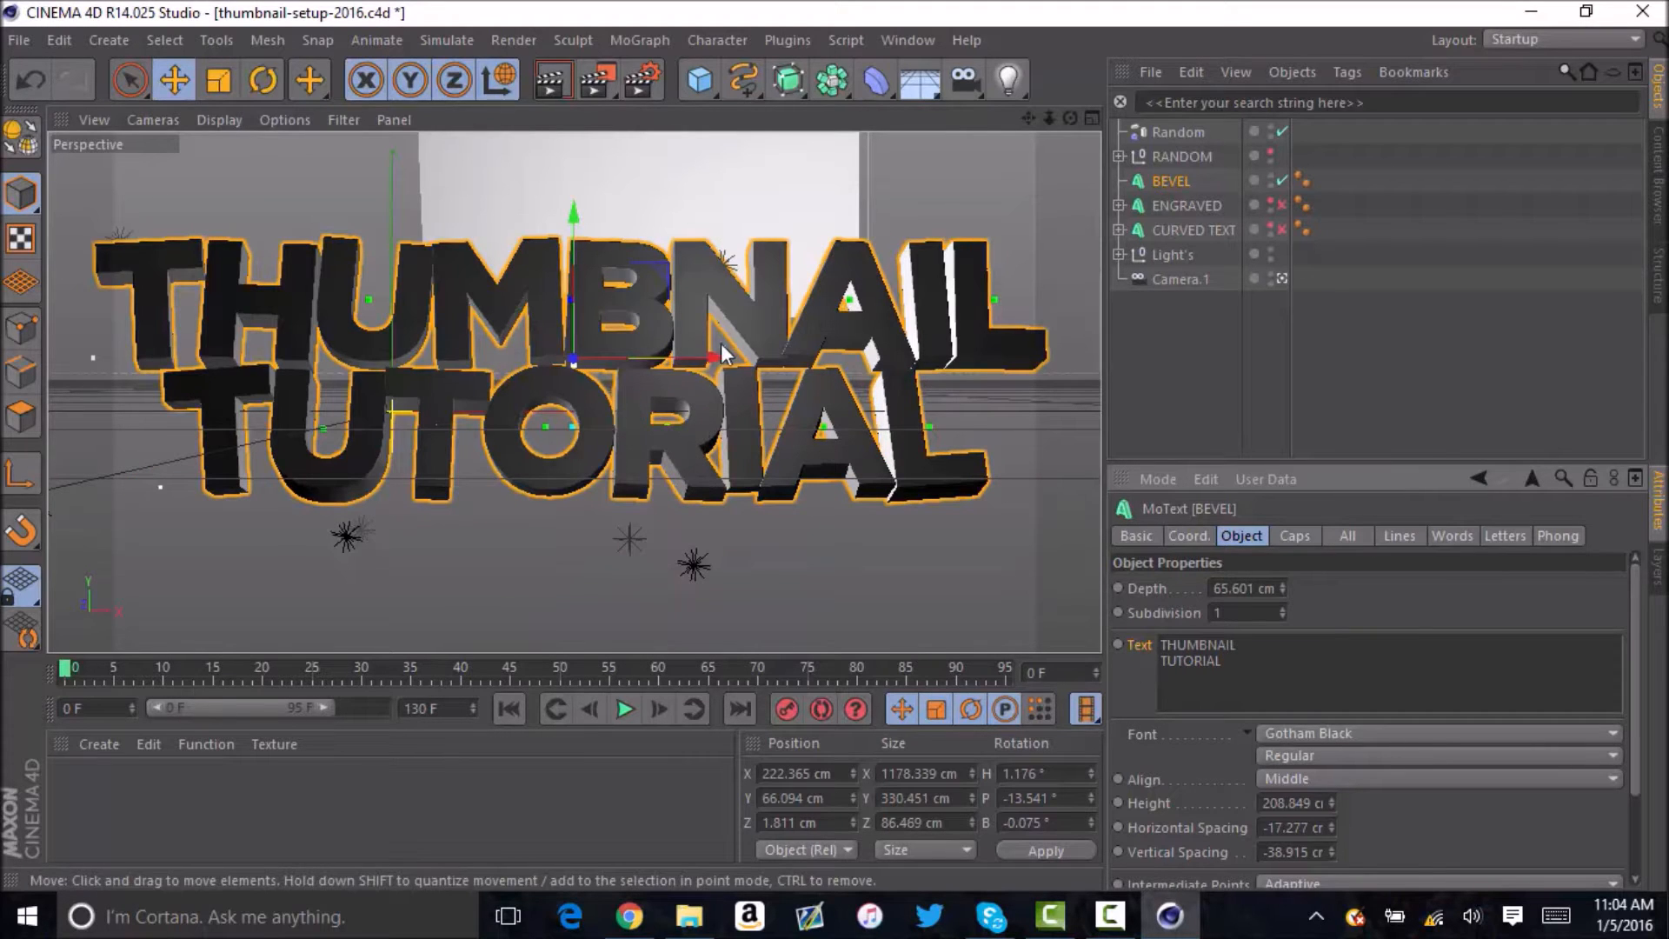
Scale the BEVEL text down uniformly to about 1082 cm wide.
click(227, 80)
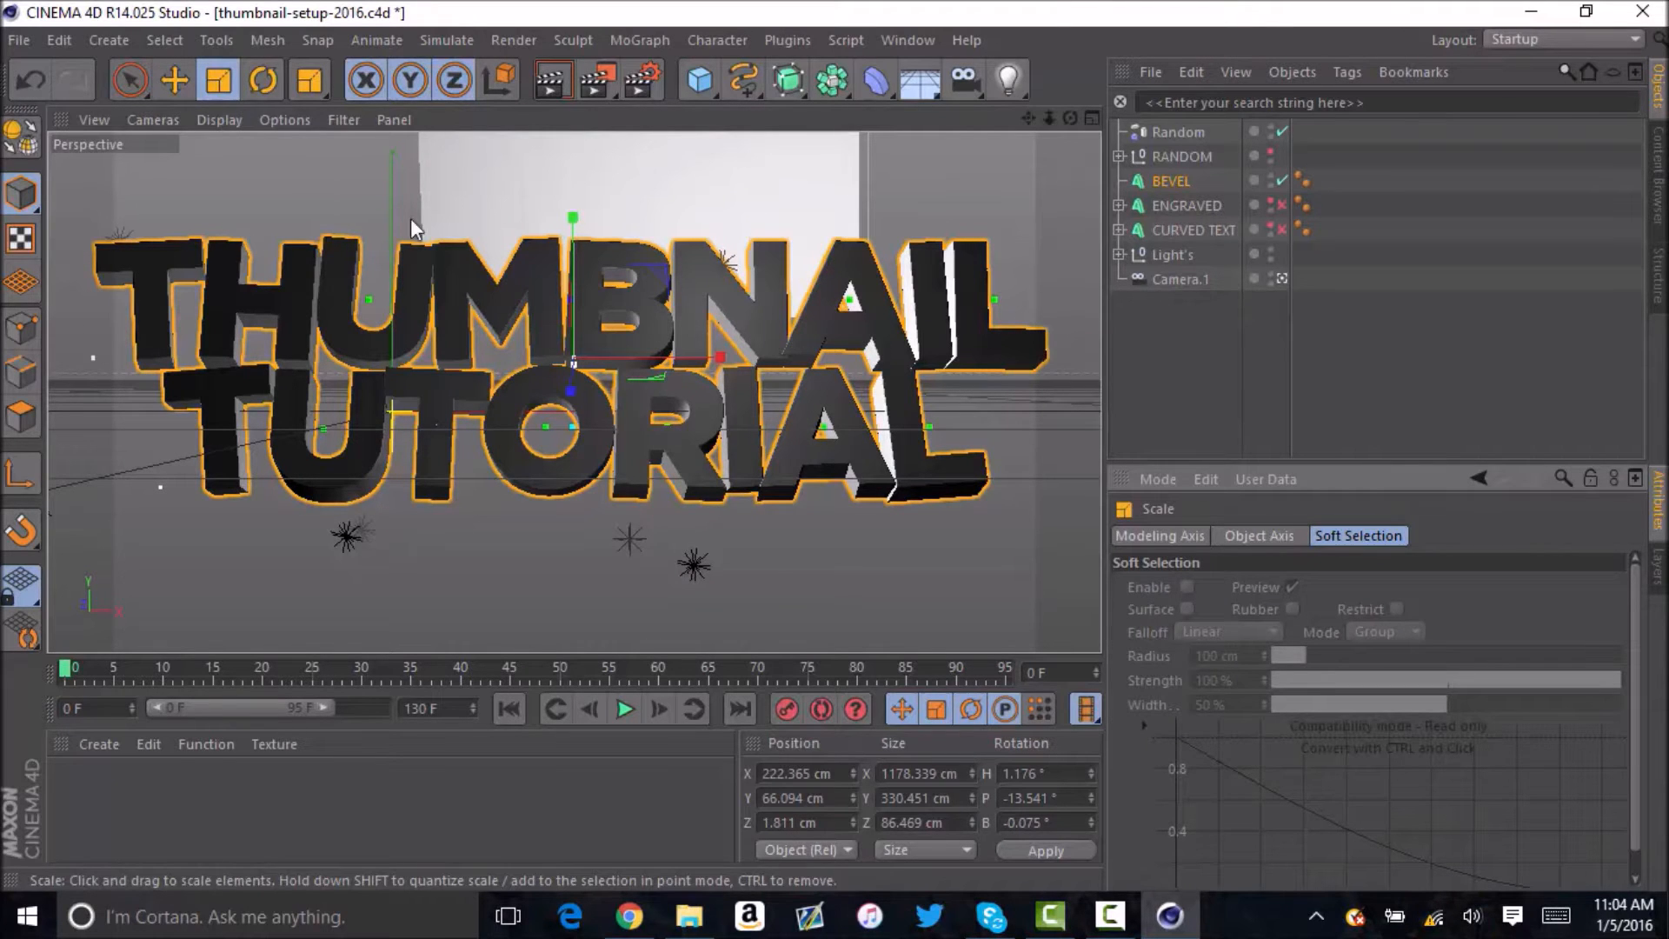
drag(653, 280, 622, 289)
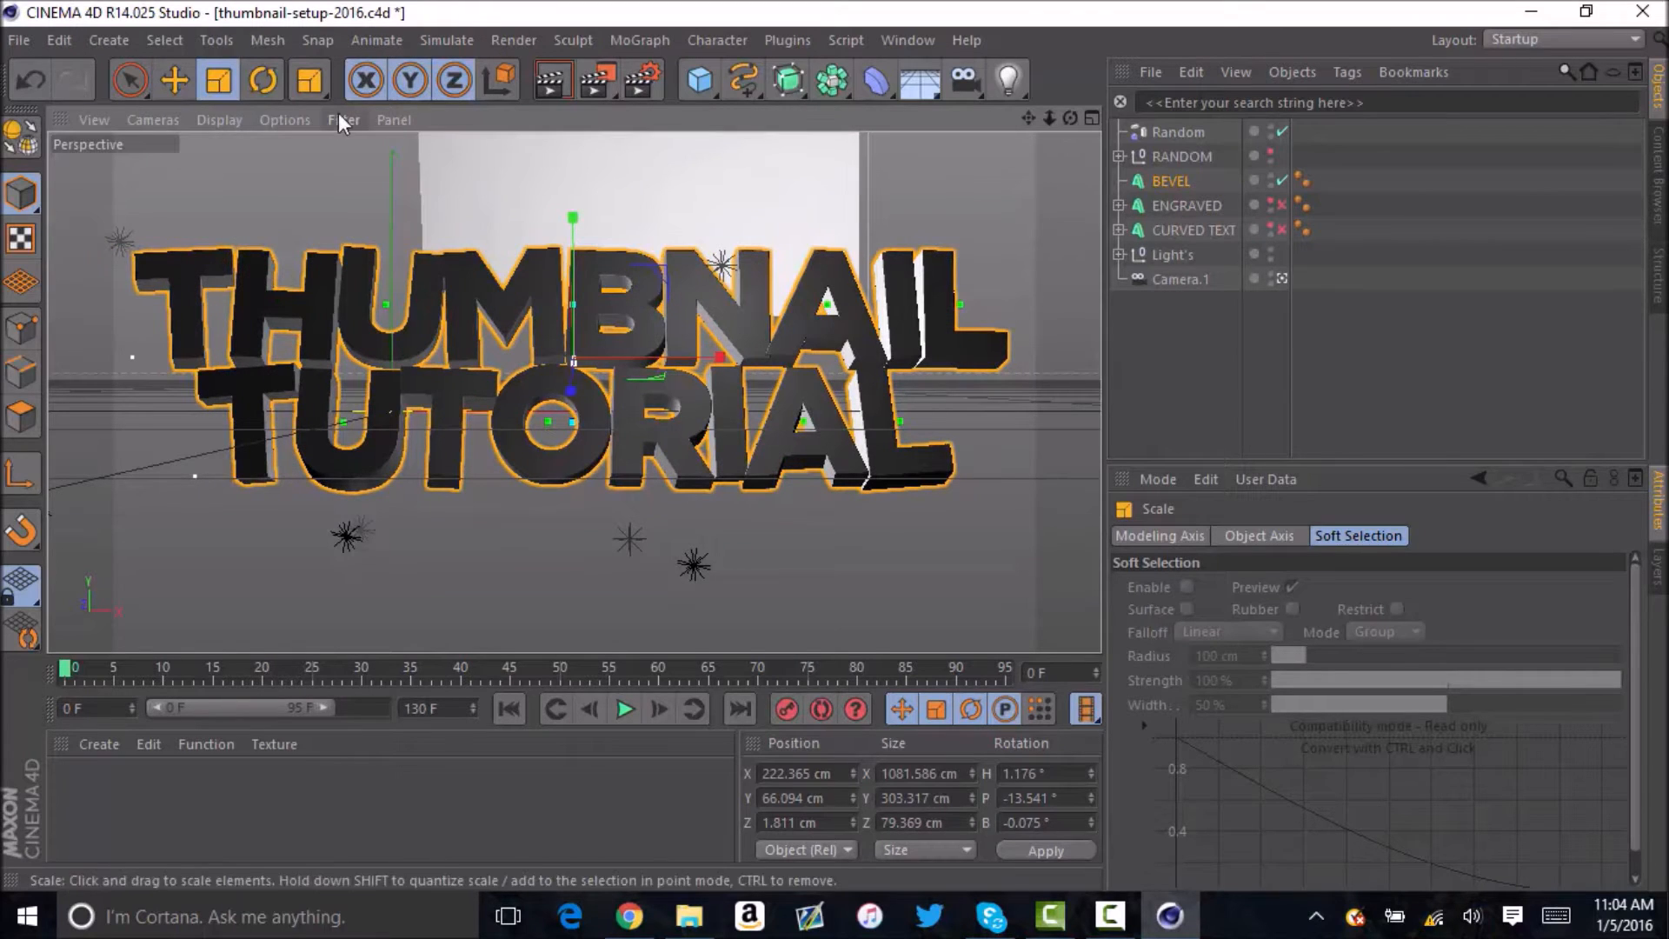
Move the topleft light outward and away from the first letter, to about X -337, Y 101, Z -258 cm.
click(129, 250)
drag(183, 306, 153, 304)
key(ctrl+z)
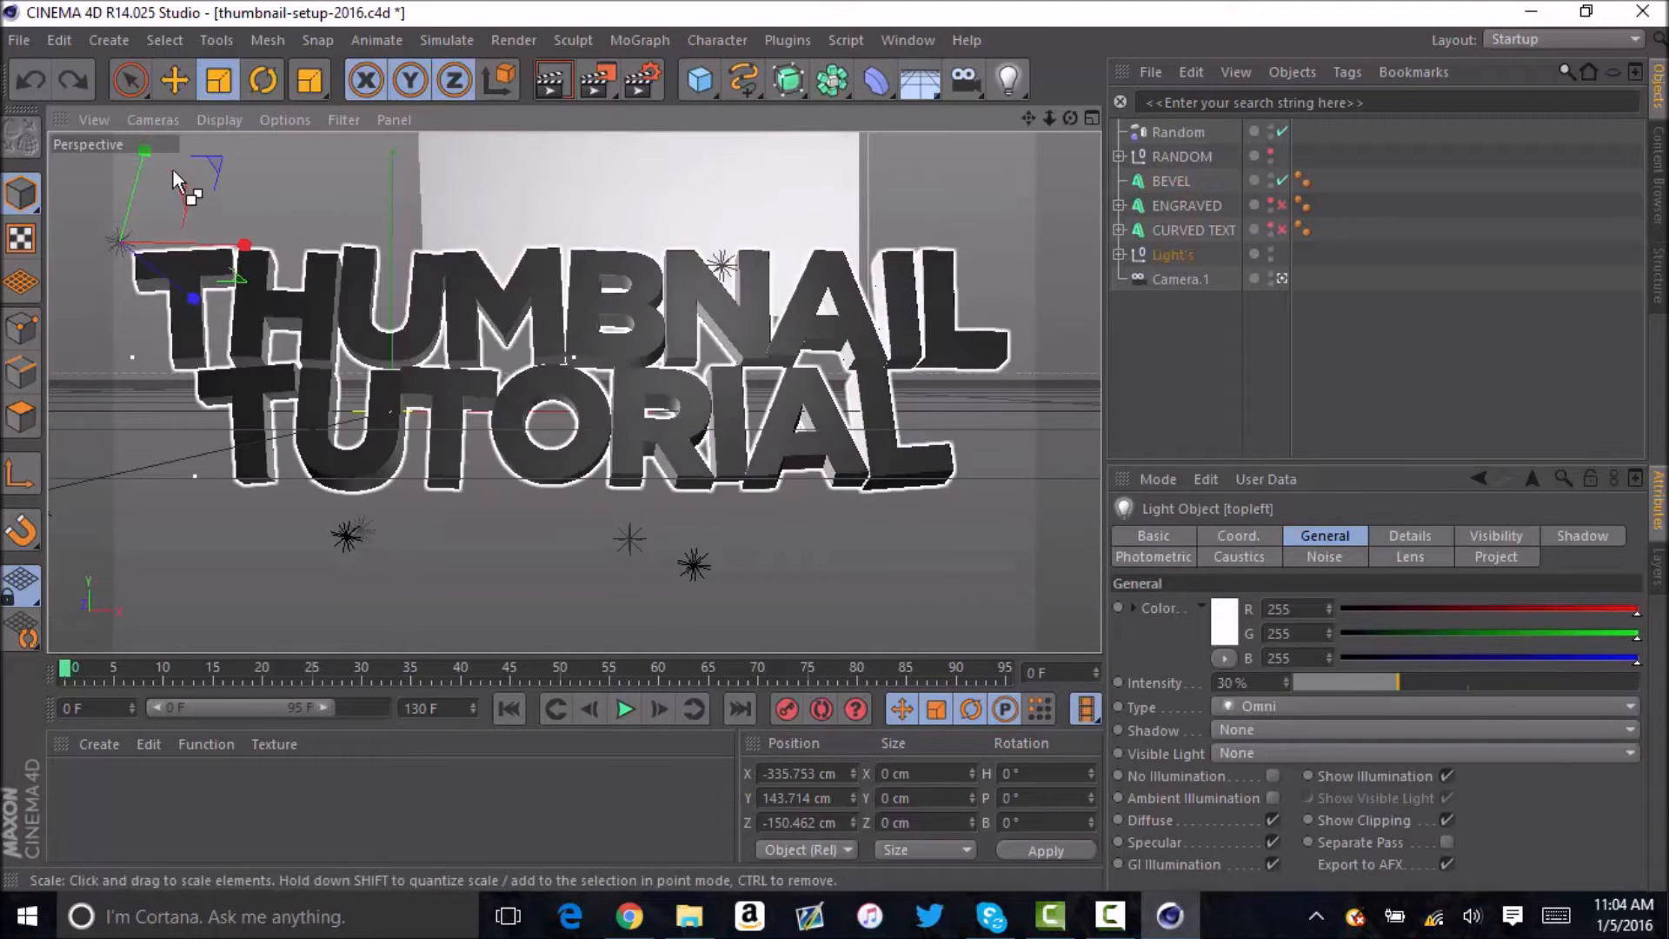
click(175, 81)
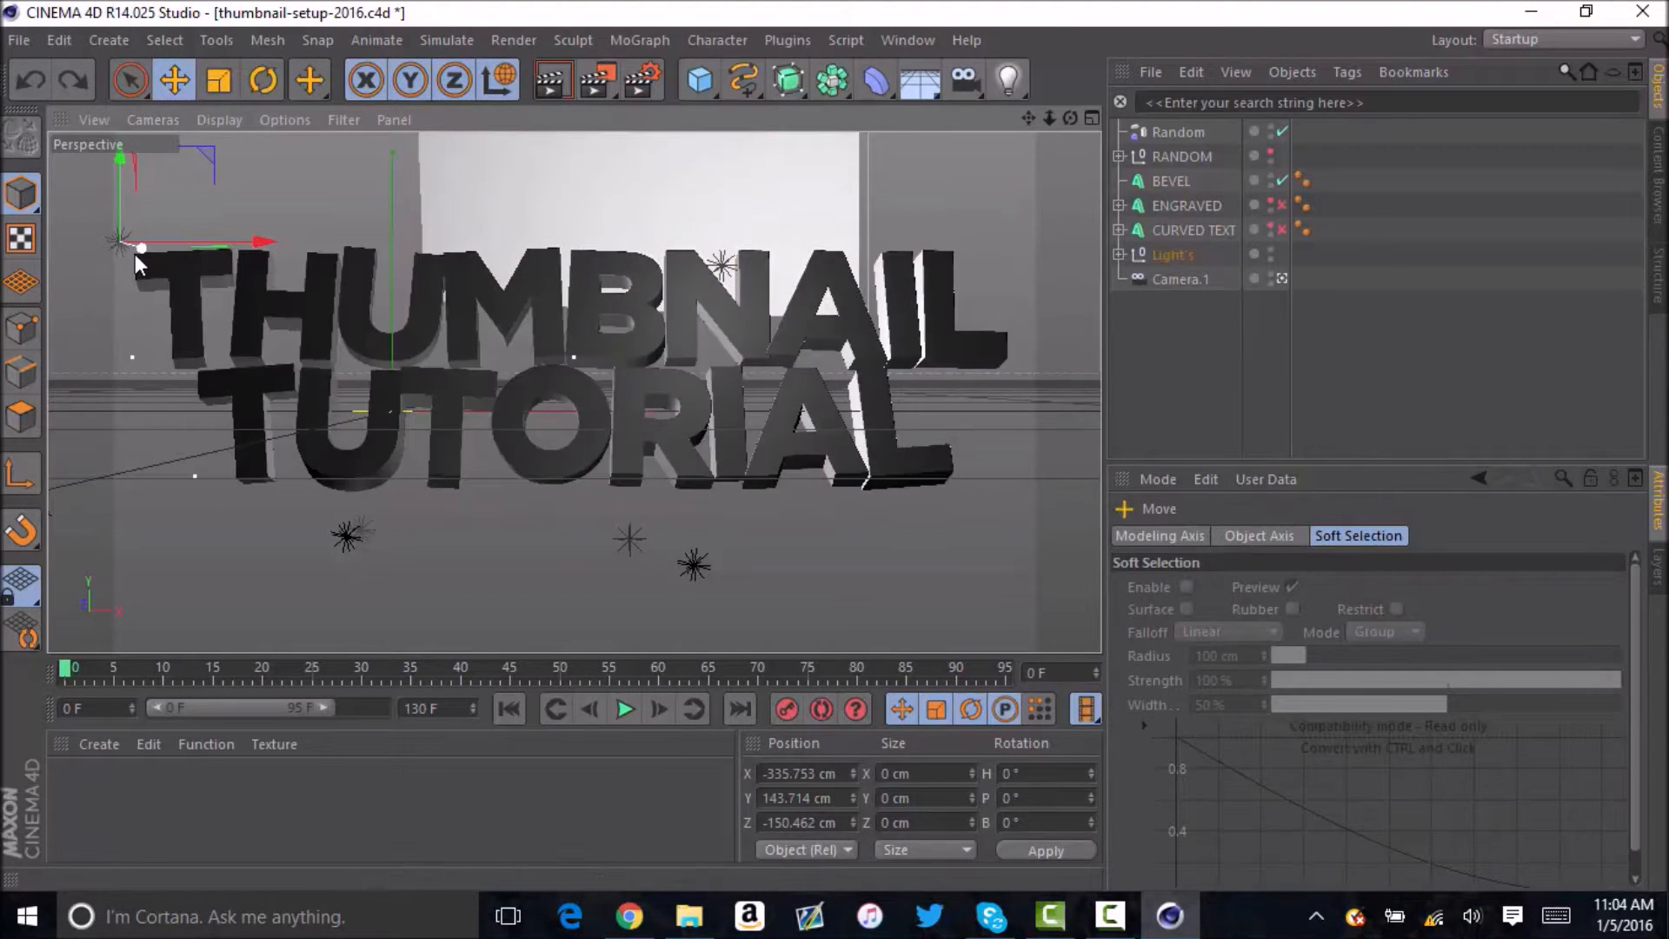
drag(141, 250, 124, 252)
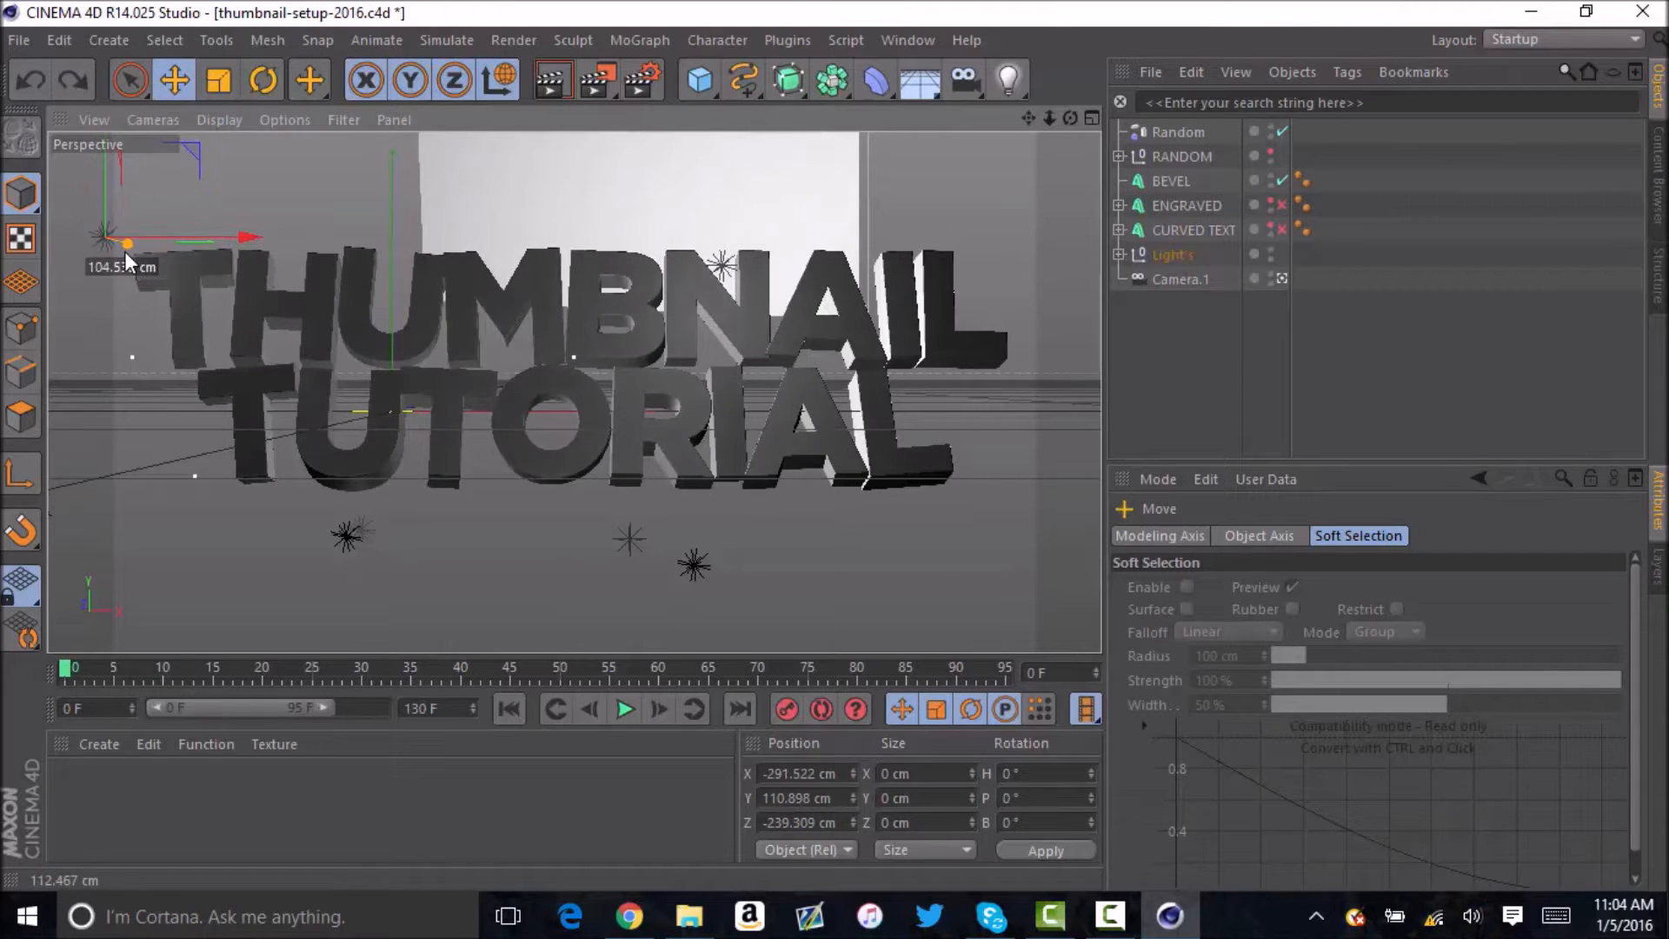
drag(234, 236, 193, 237)
Duplicate the topleft light, move the copy beyond the text's right end to about X 752 cm, and place it in the Light's group.
key(ctrl+c)
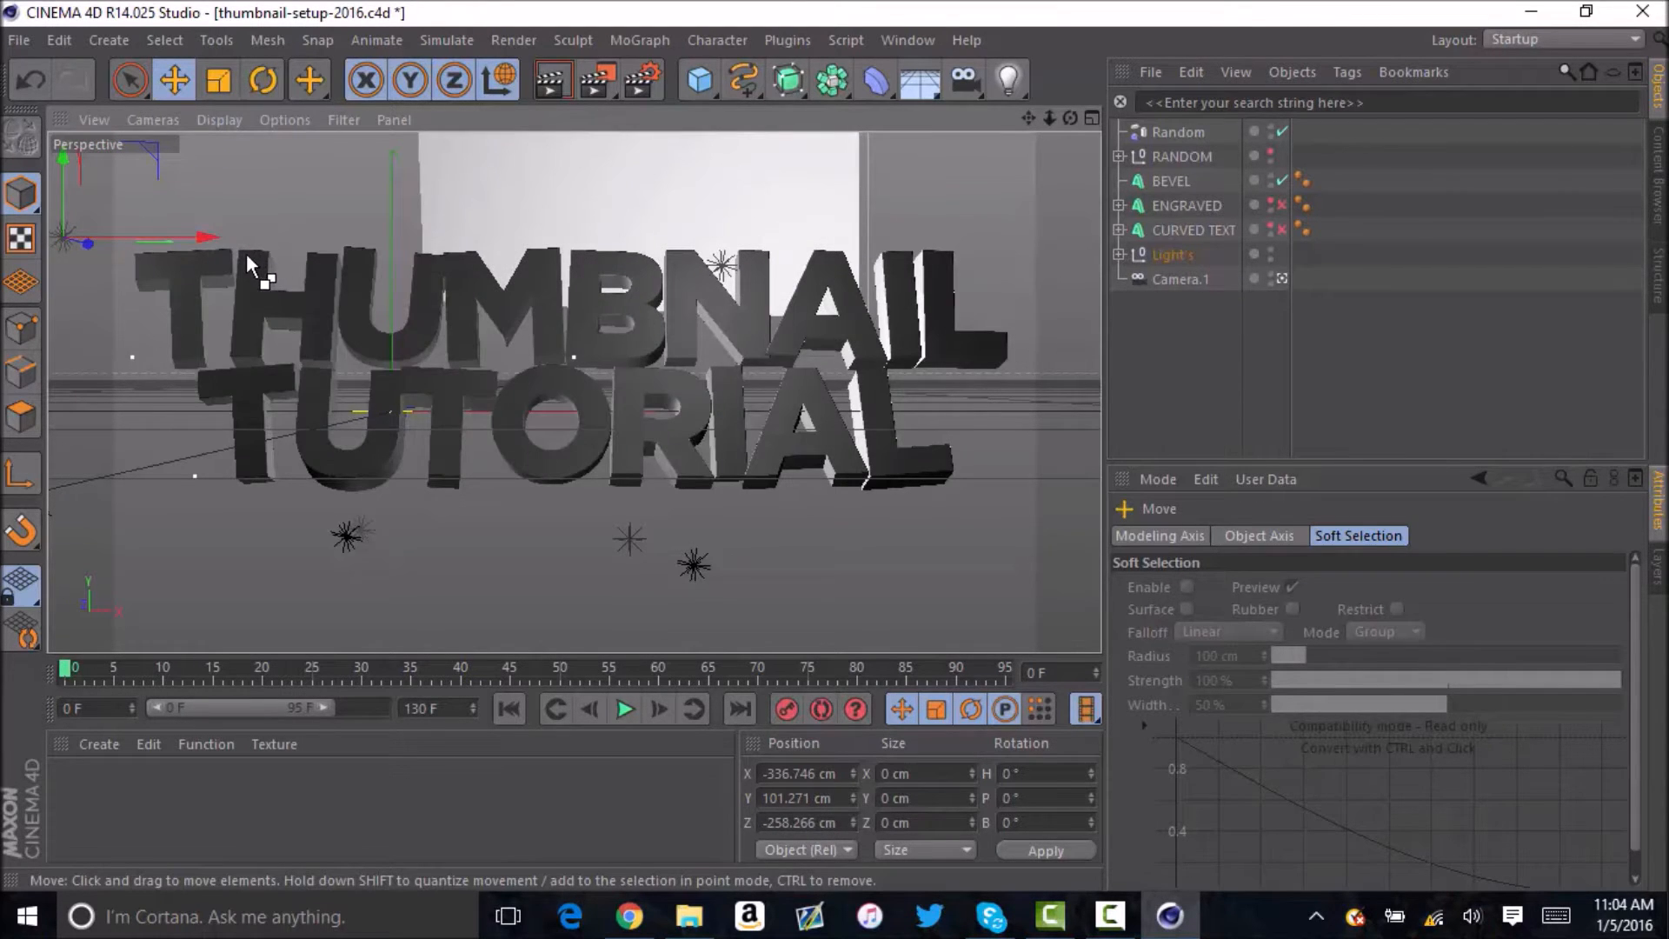
key(ctrl+v)
drag(211, 238, 520, 254)
click(1203, 337)
drag(1166, 133, 1170, 278)
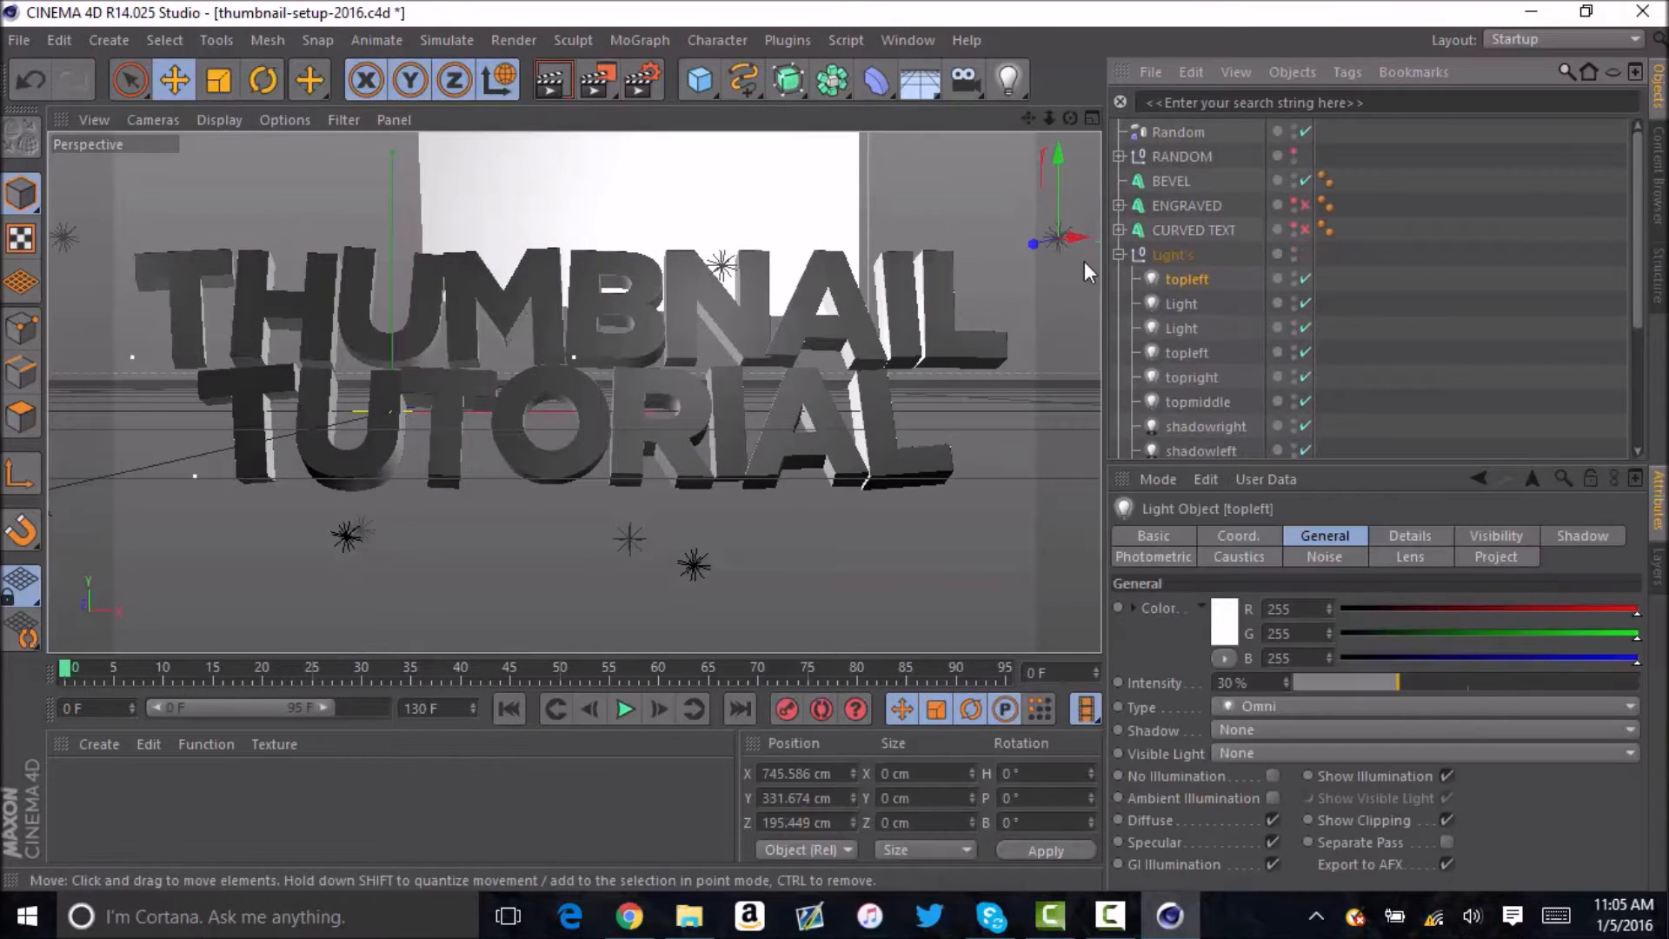
click(1119, 253)
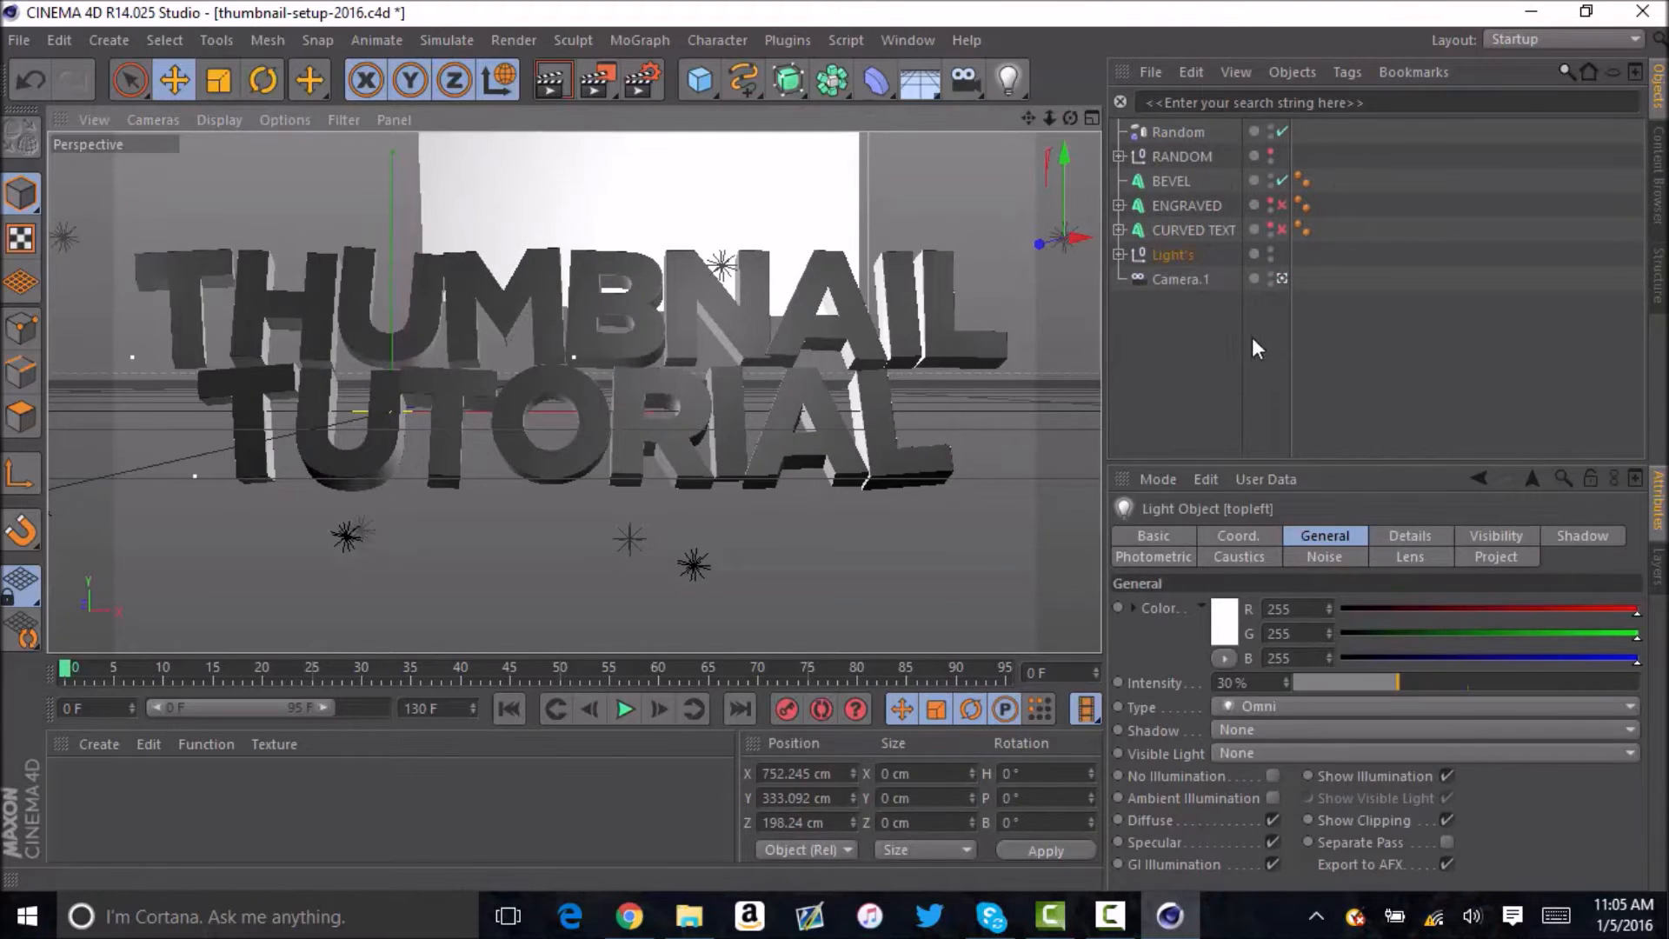
Increase the BEVEL text's horizontal spacing to -8.859 cm.
click(1171, 181)
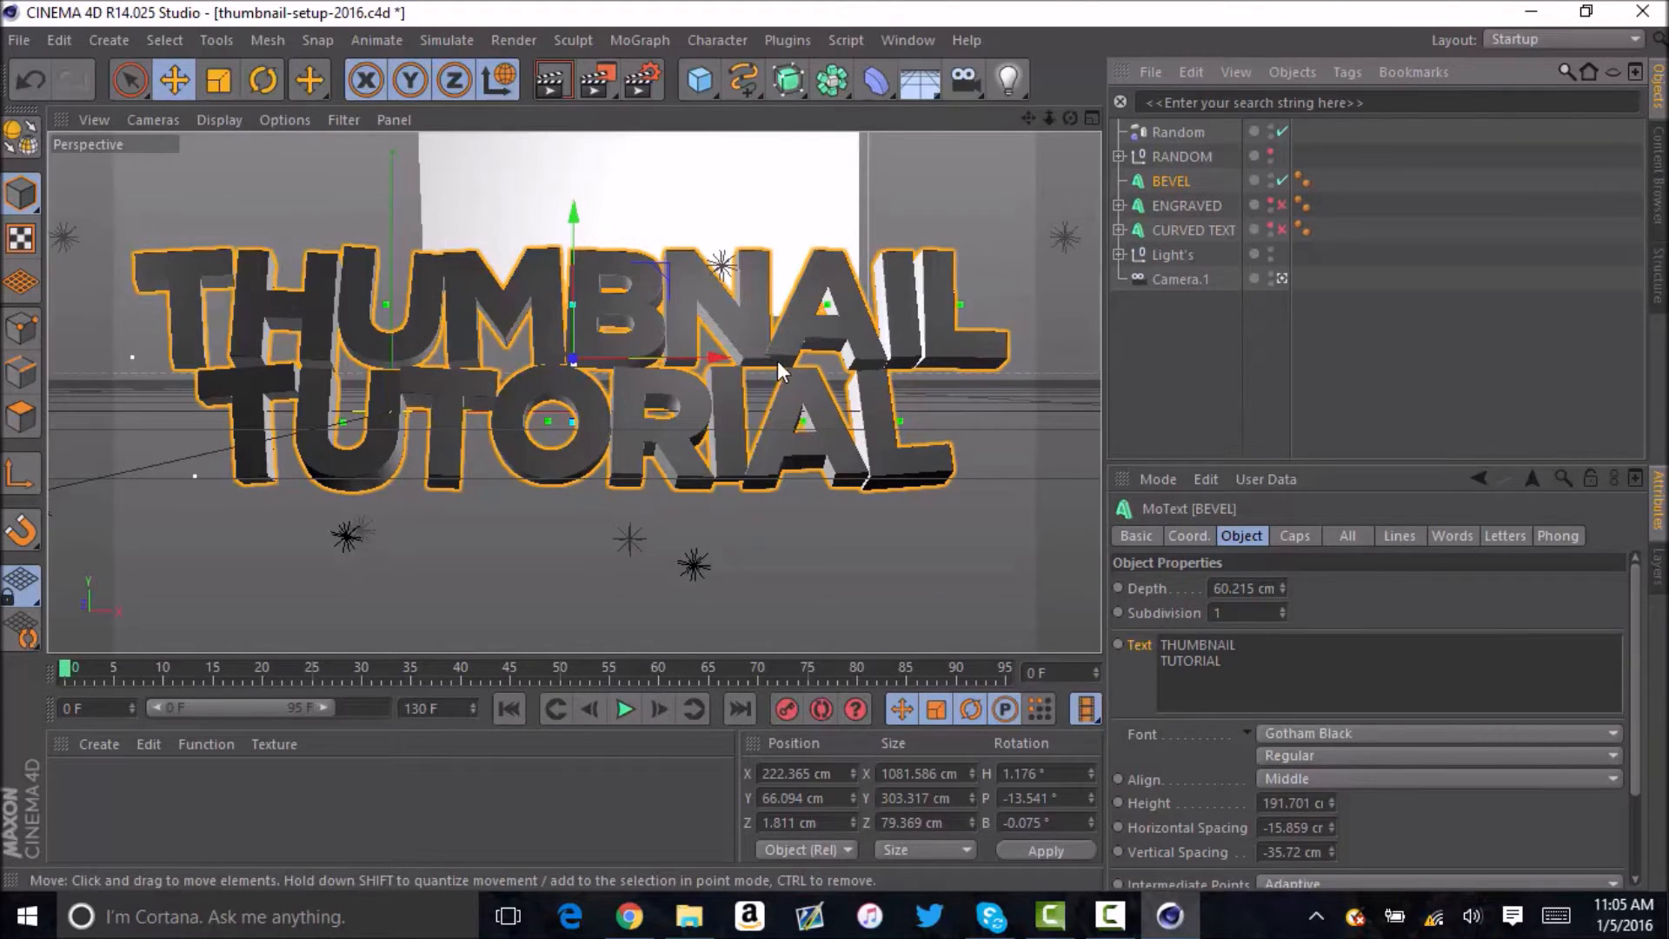
click(1331, 823)
click(1331, 823)
click(1331, 823)
click(1331, 823)
click(1332, 822)
click(1332, 823)
click(1332, 823)
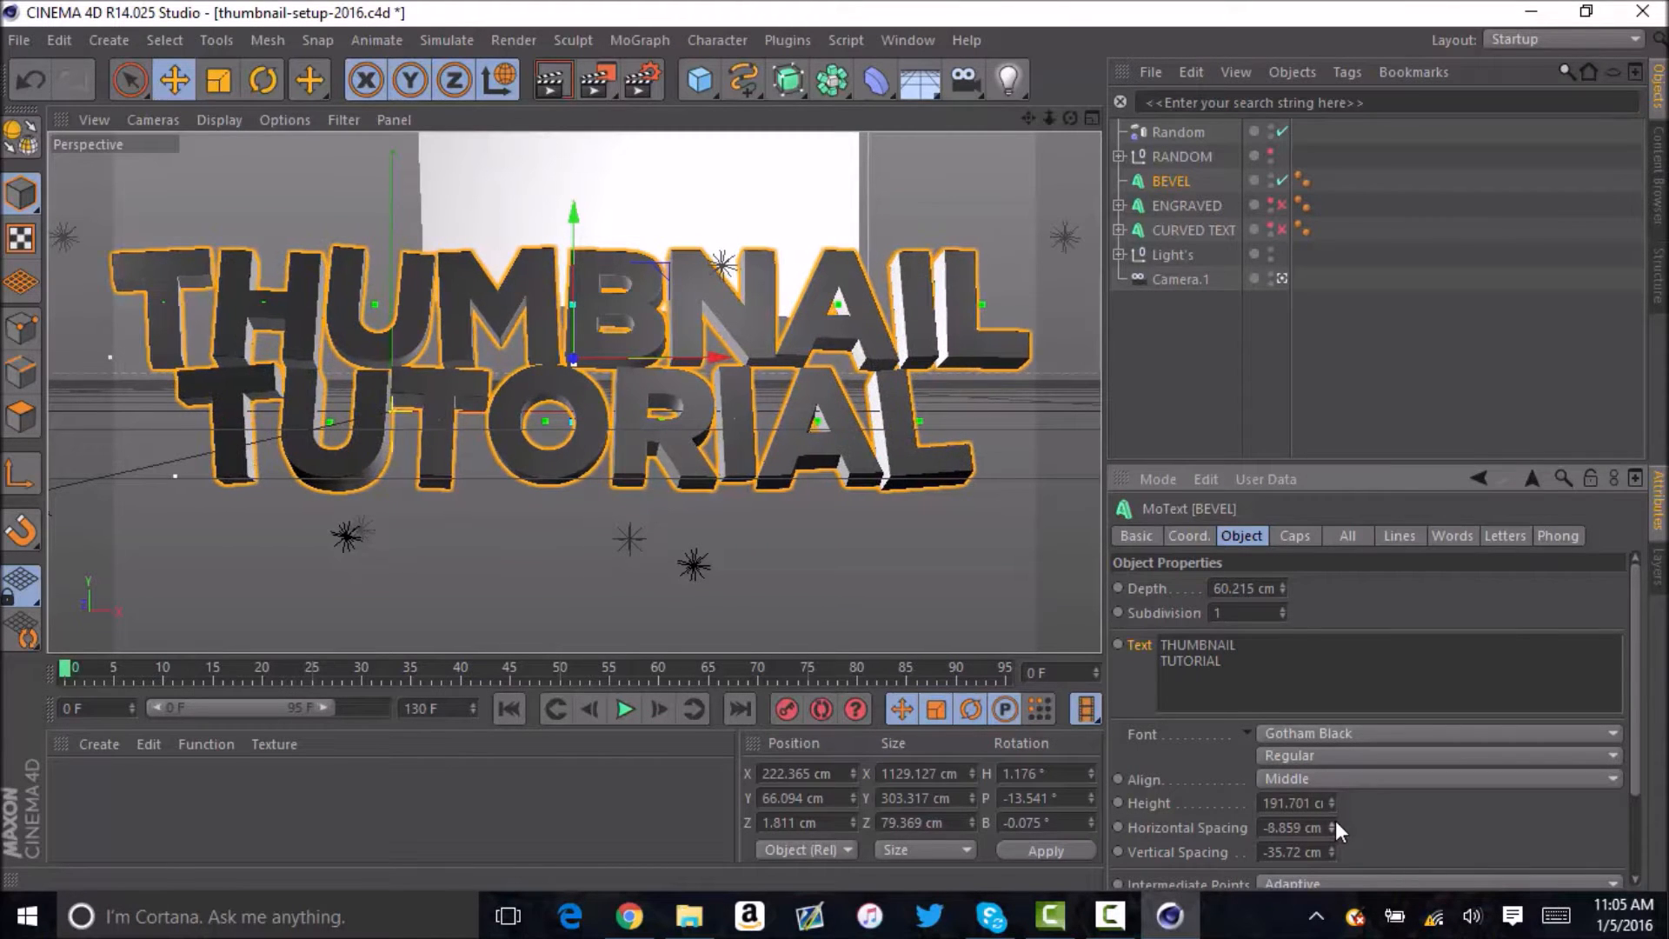
Scale the BEVEL text down to about 1120 cm wide and shift it about 1.5 cm along X.
click(221, 72)
drag(655, 276, 649, 288)
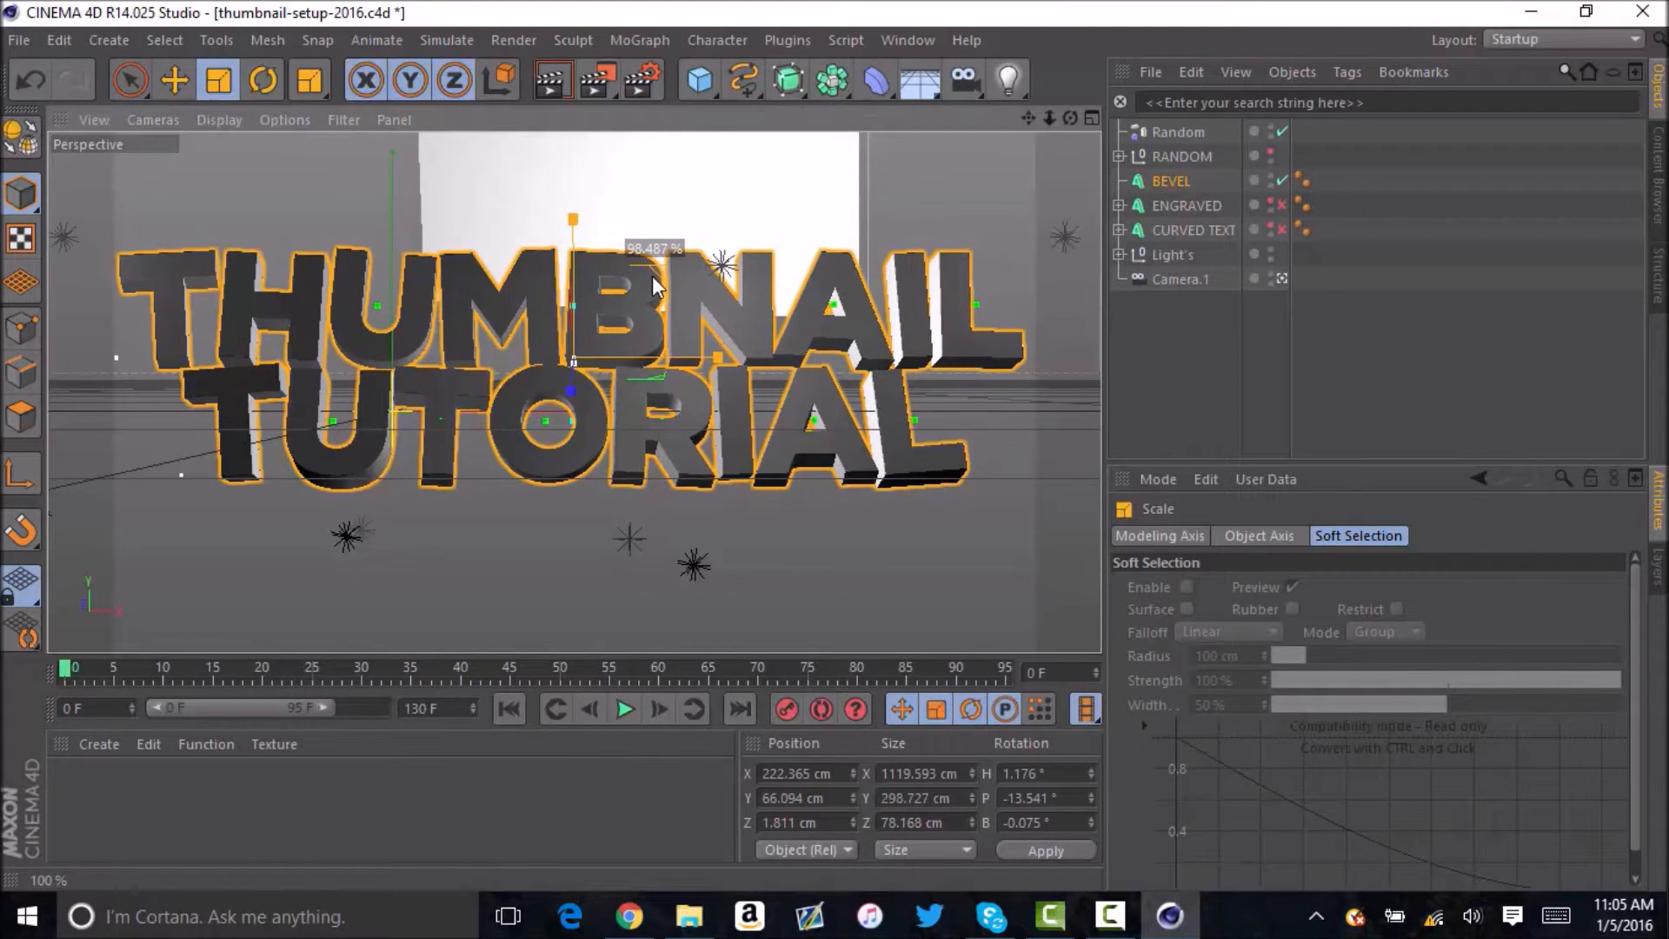
click(174, 80)
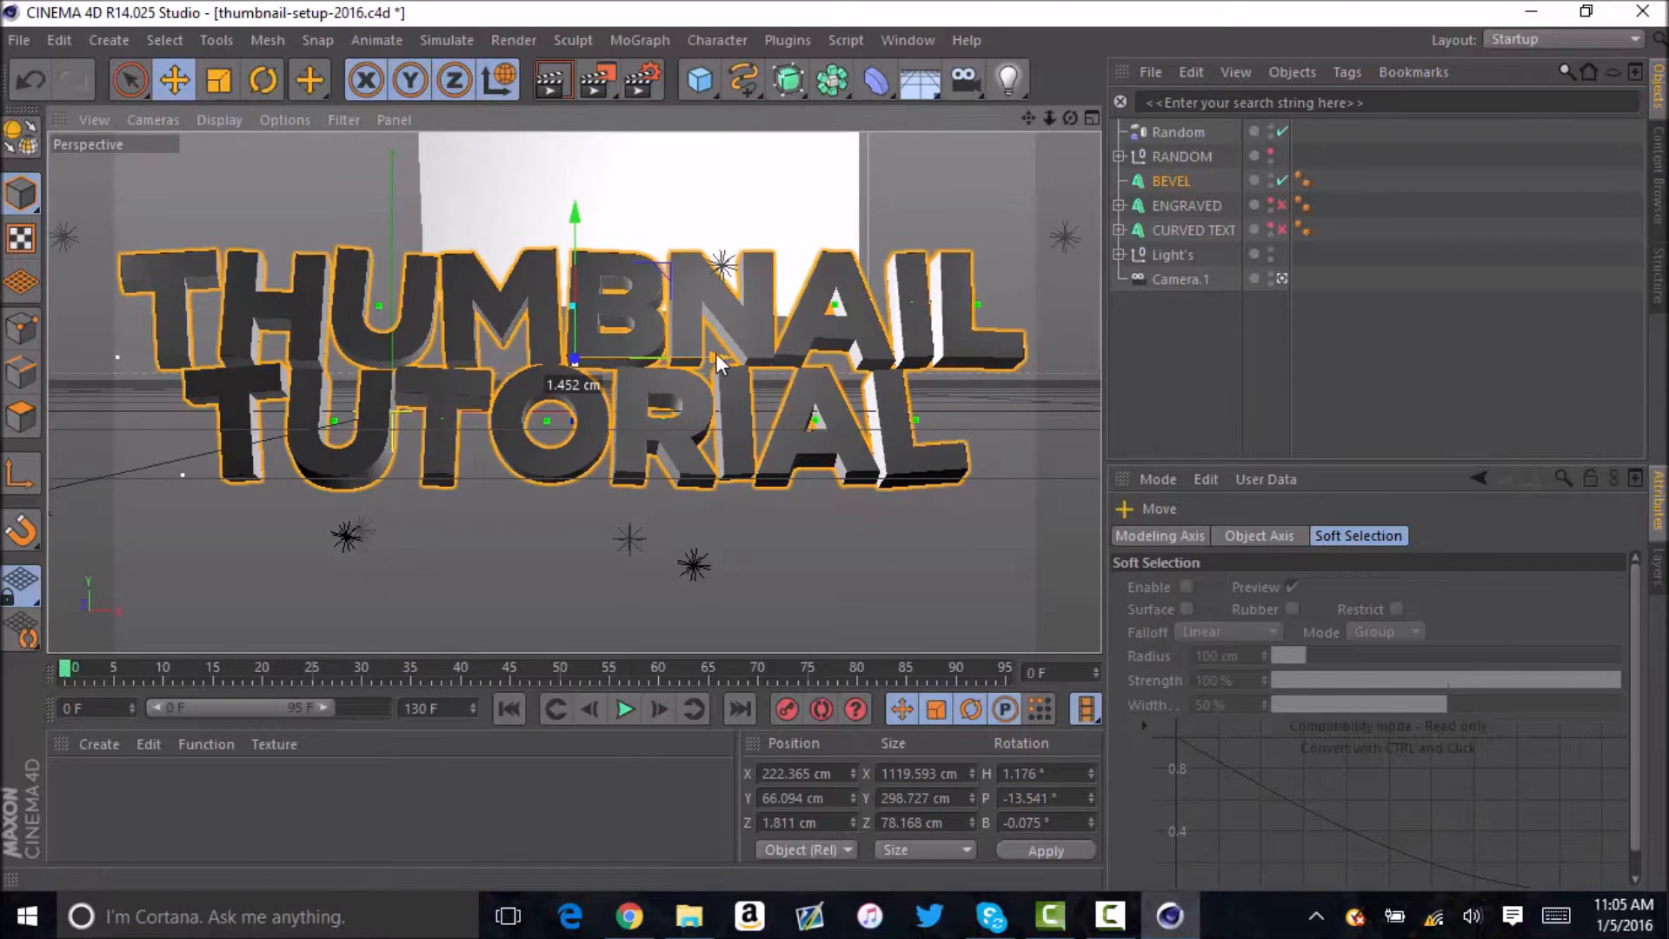
click(1260, 294)
Set the start fillet cap radius of the BEVEL text to 1 cm.
click(1175, 179)
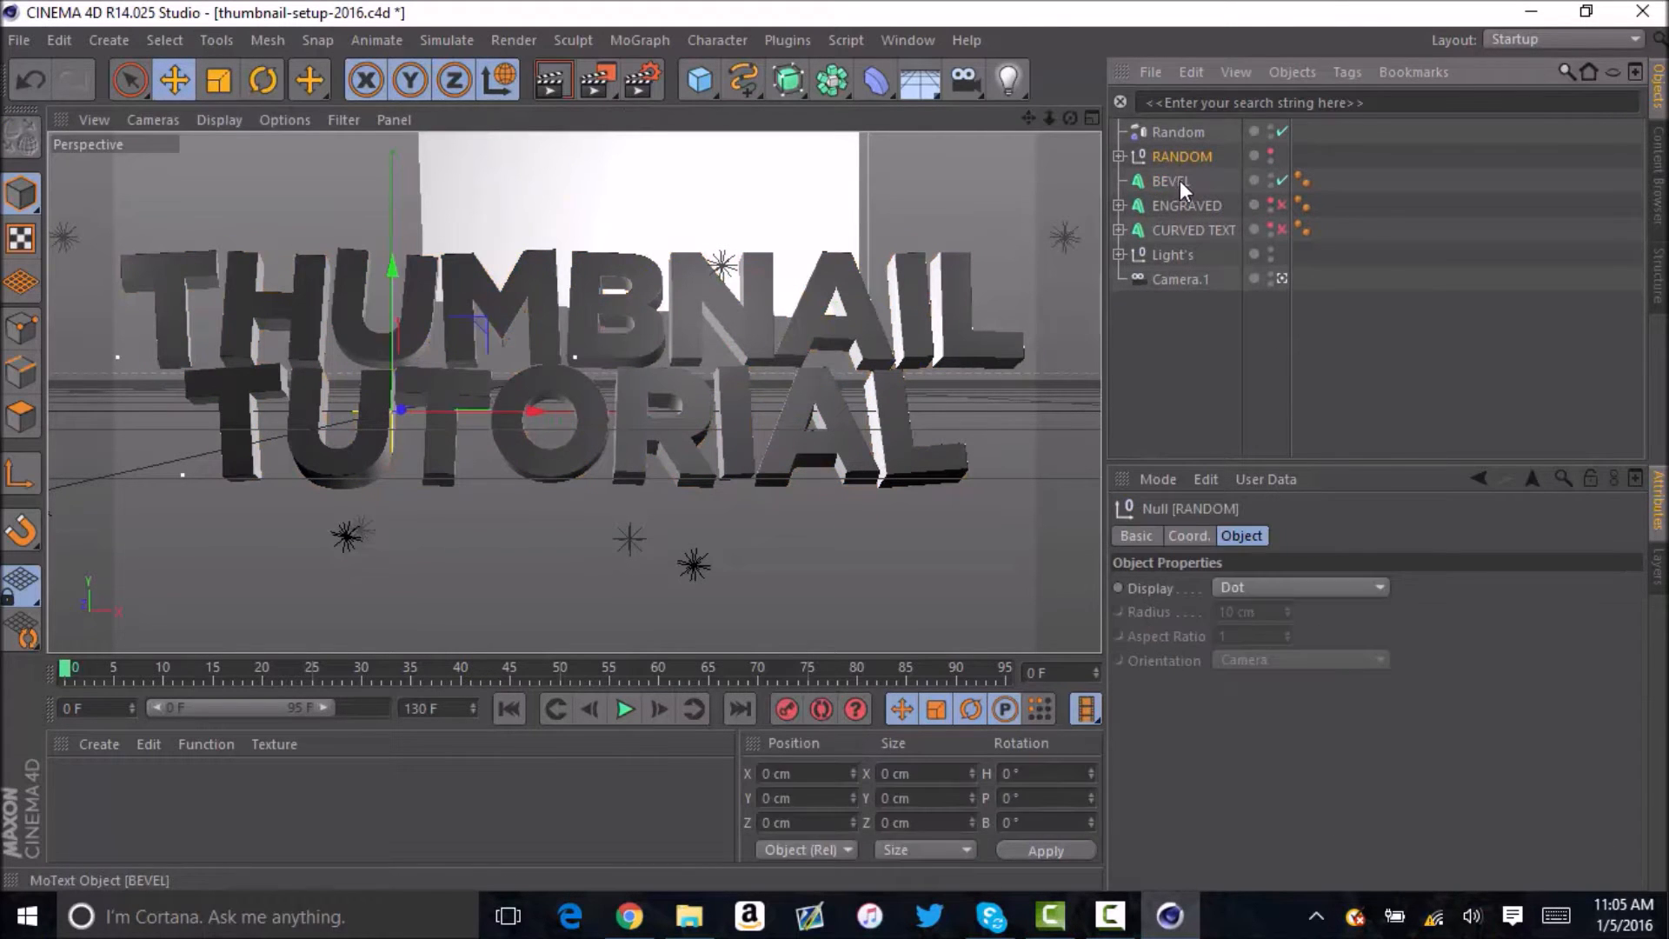
click(1297, 537)
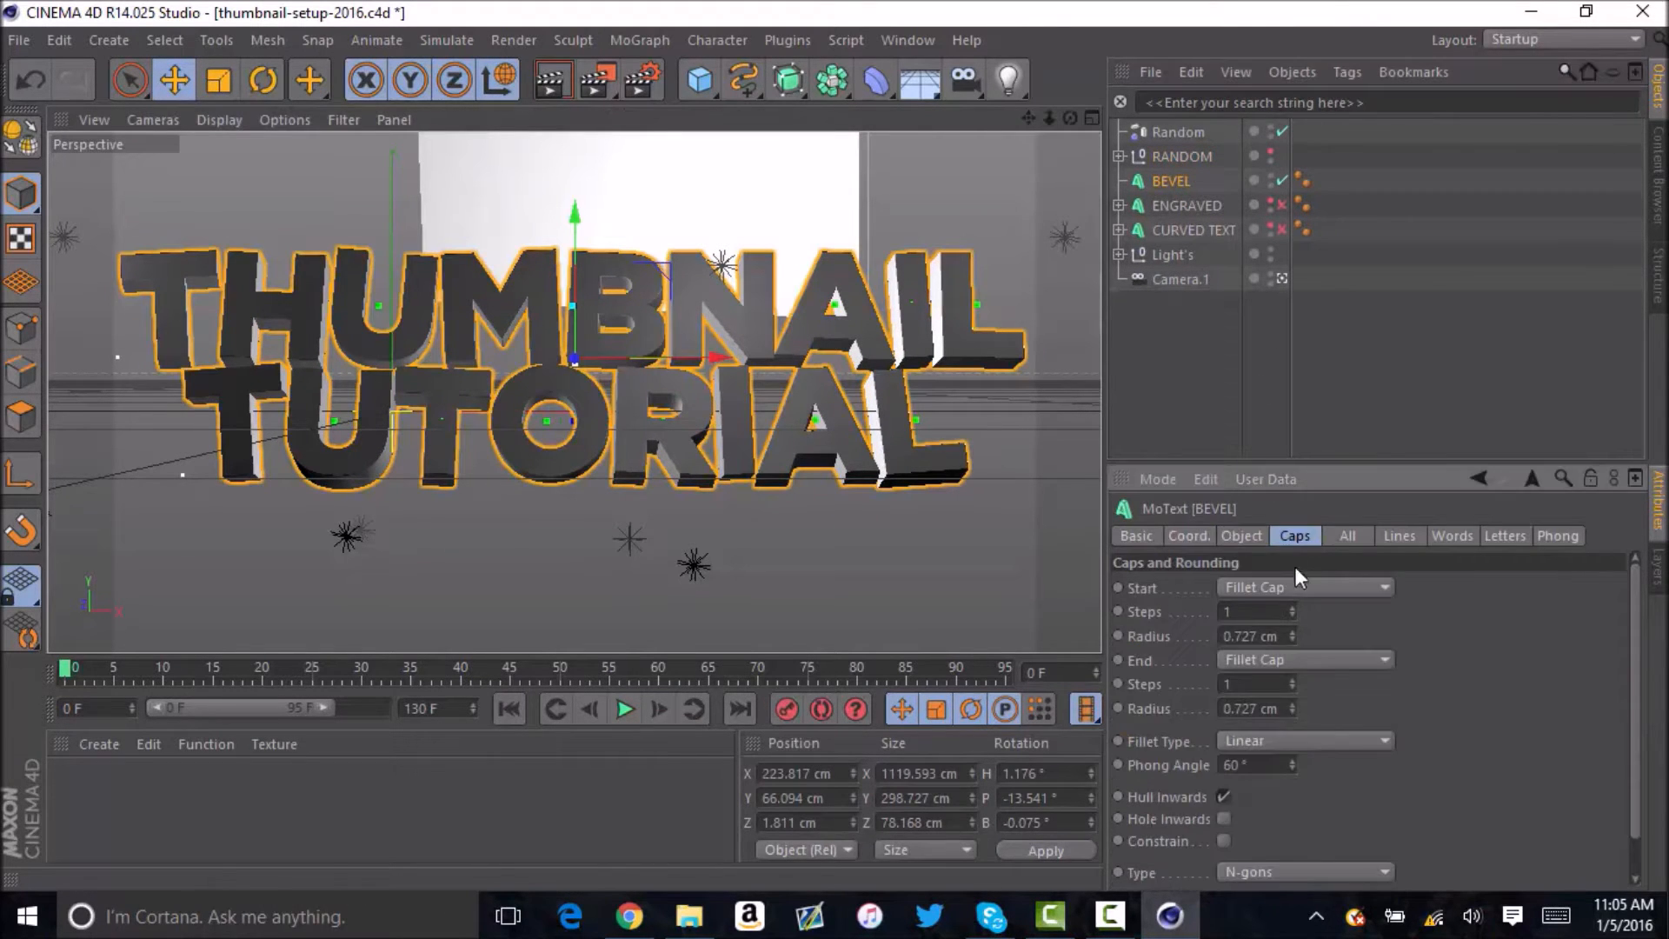
double_click(1260, 641)
text(1)
key(Return)
Set the end fillet cap radius of the BEVEL text to 100 cm.
drag(1246, 709, 1185, 718)
text(100)
key(Return)
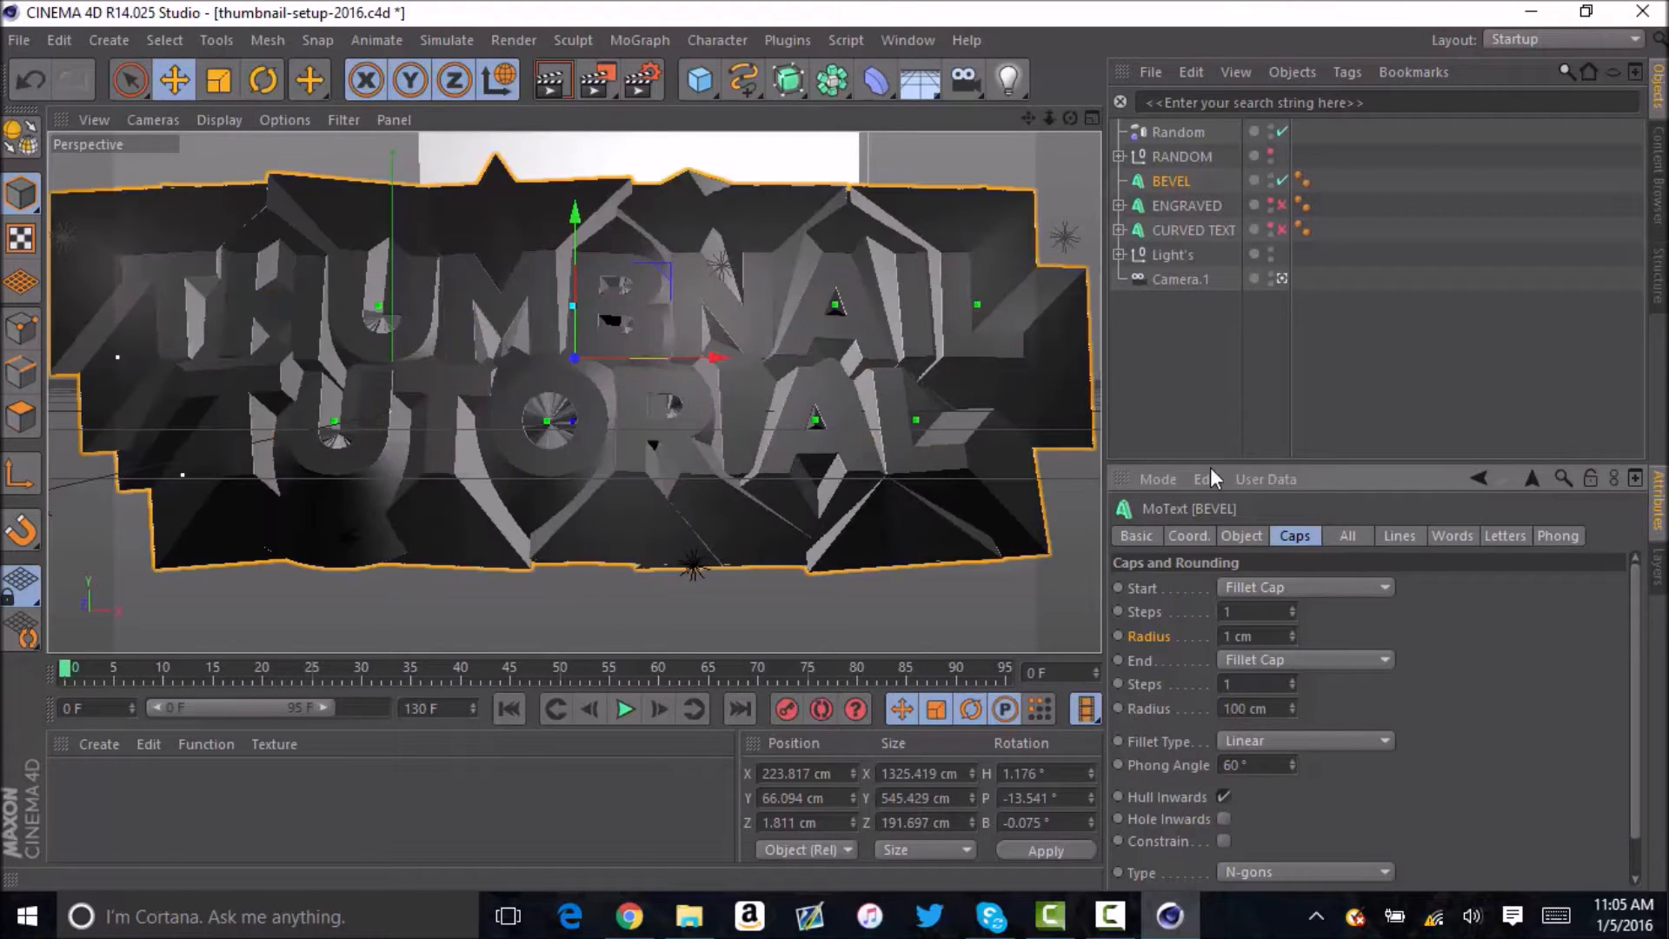
Set the end fillet cap radius of the BEVEL text to 1 cm and deselect the object.
drag(1246, 709, 1149, 710)
text(1)
key(Return)
click(1191, 379)
Set the BEVEL text's vertical spacing to -34.179 cm and its depth to 65 cm, and deselect it.
click(1171, 182)
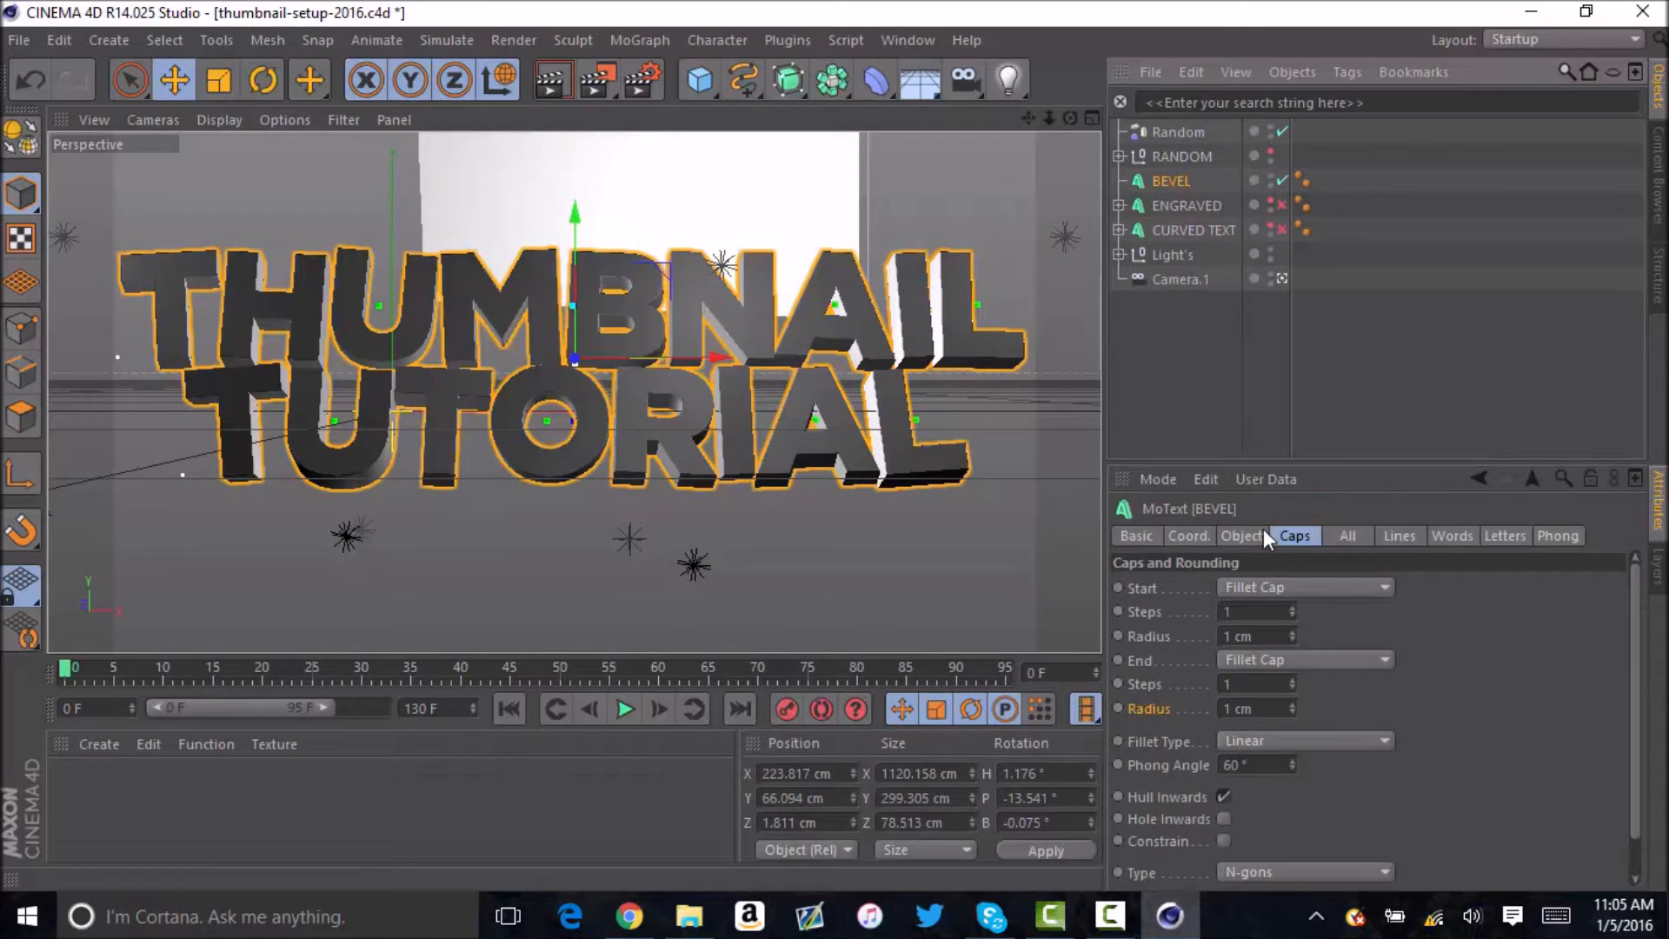
click(1241, 535)
click(1332, 850)
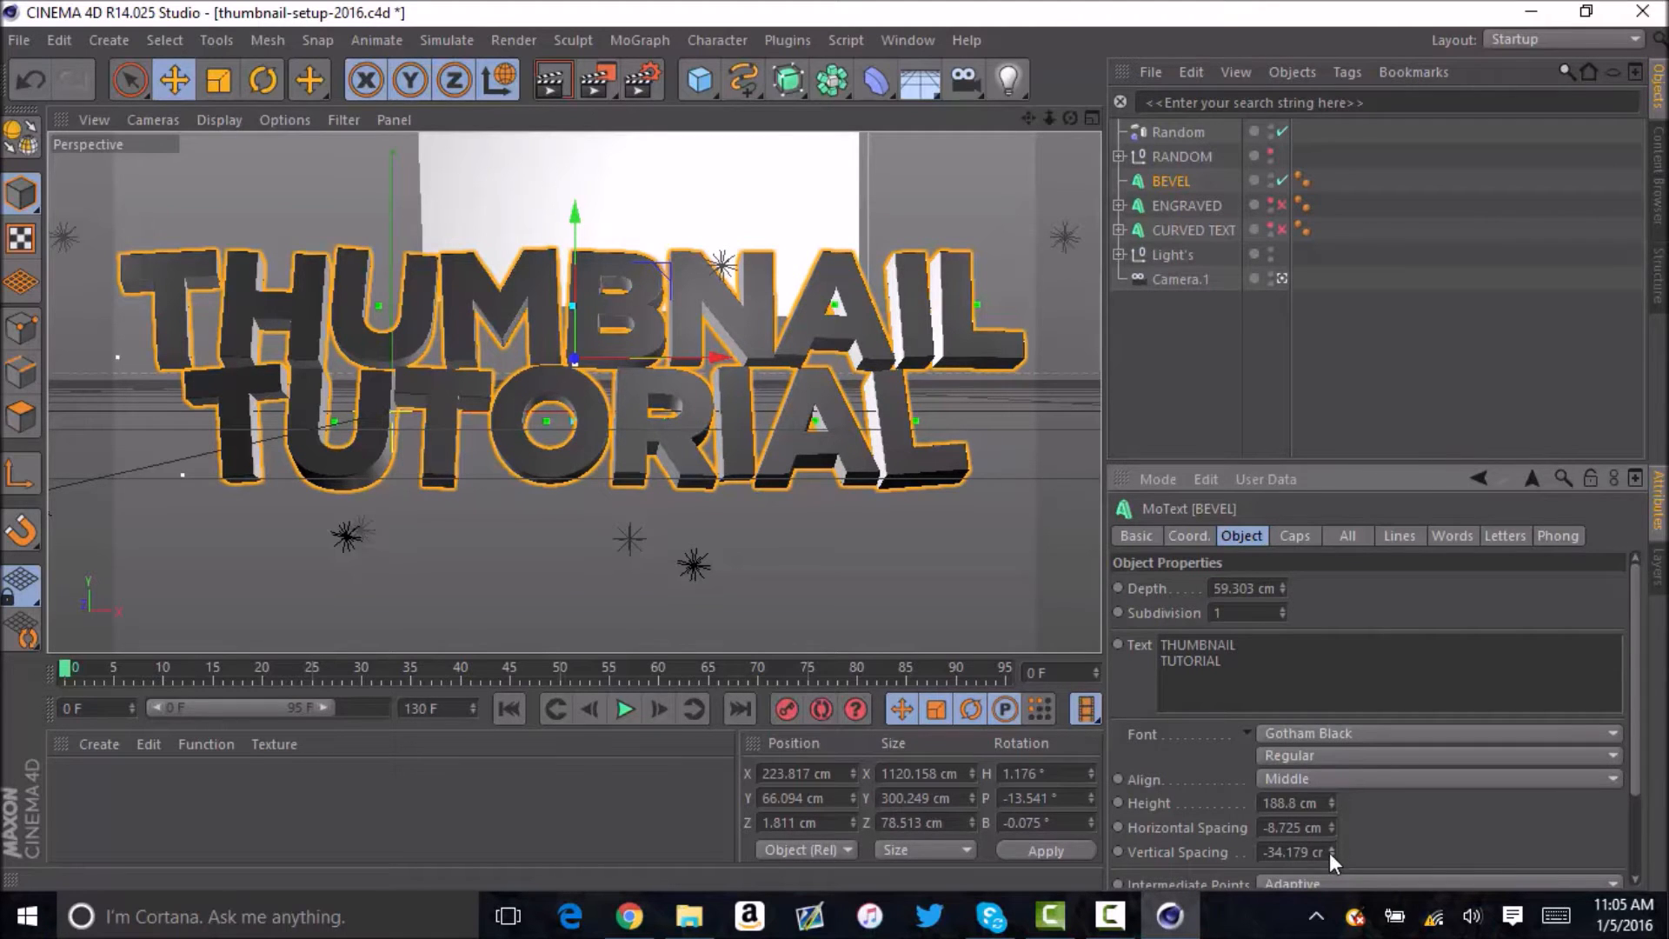
double_click(1252, 588)
text(65)
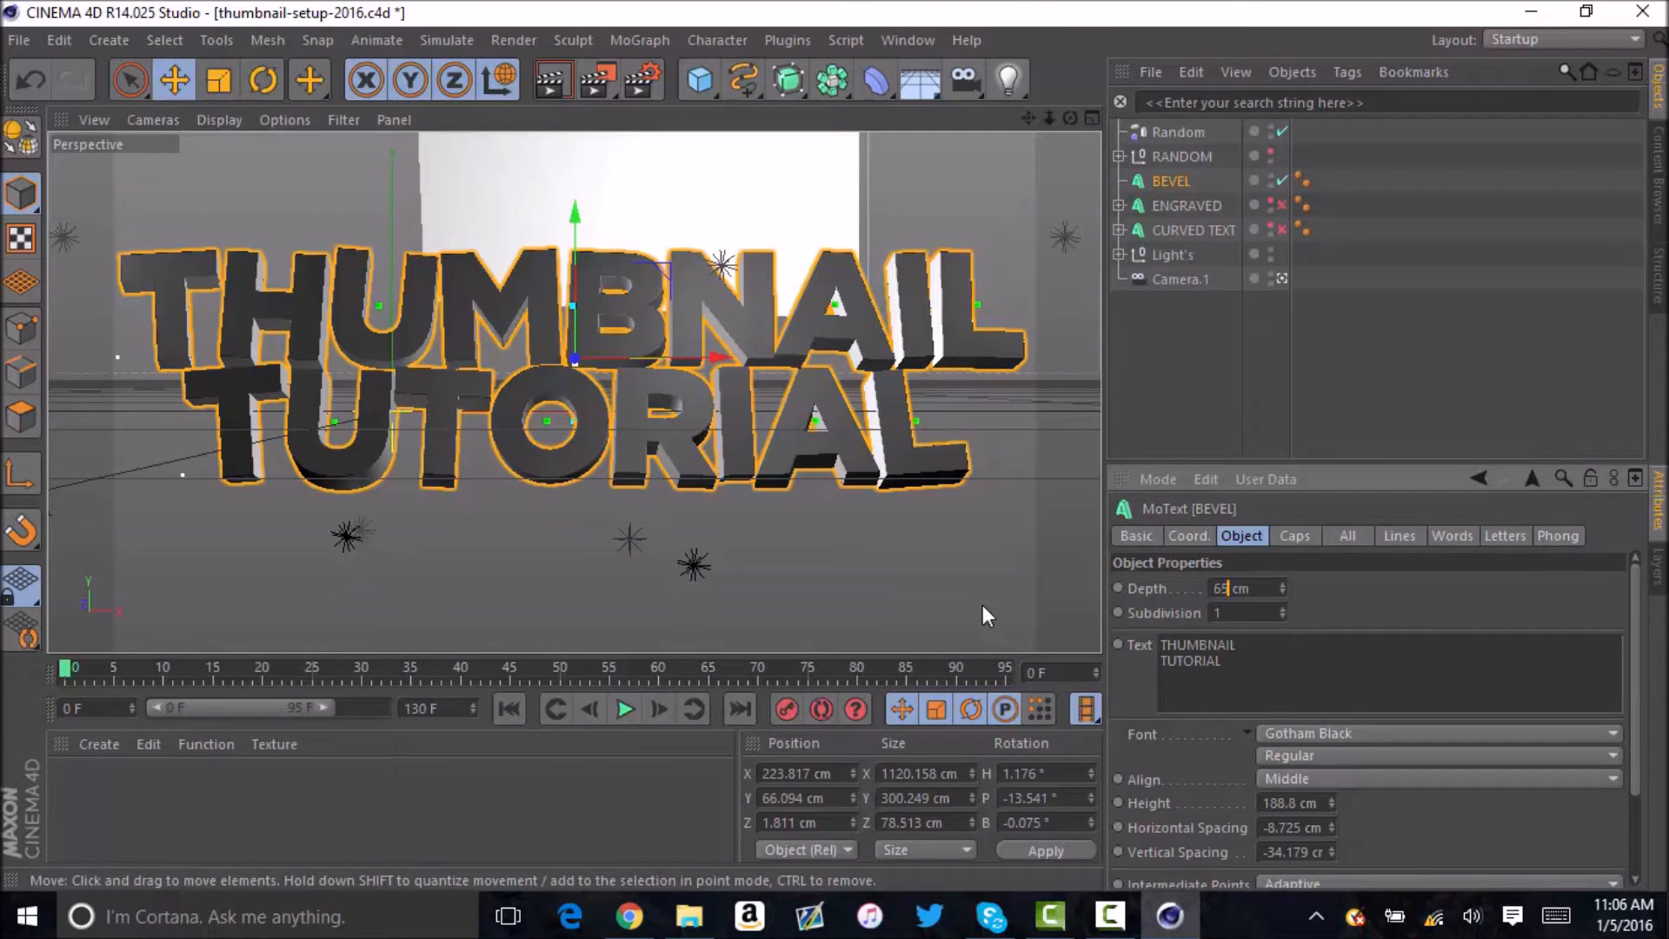
click(1119, 586)
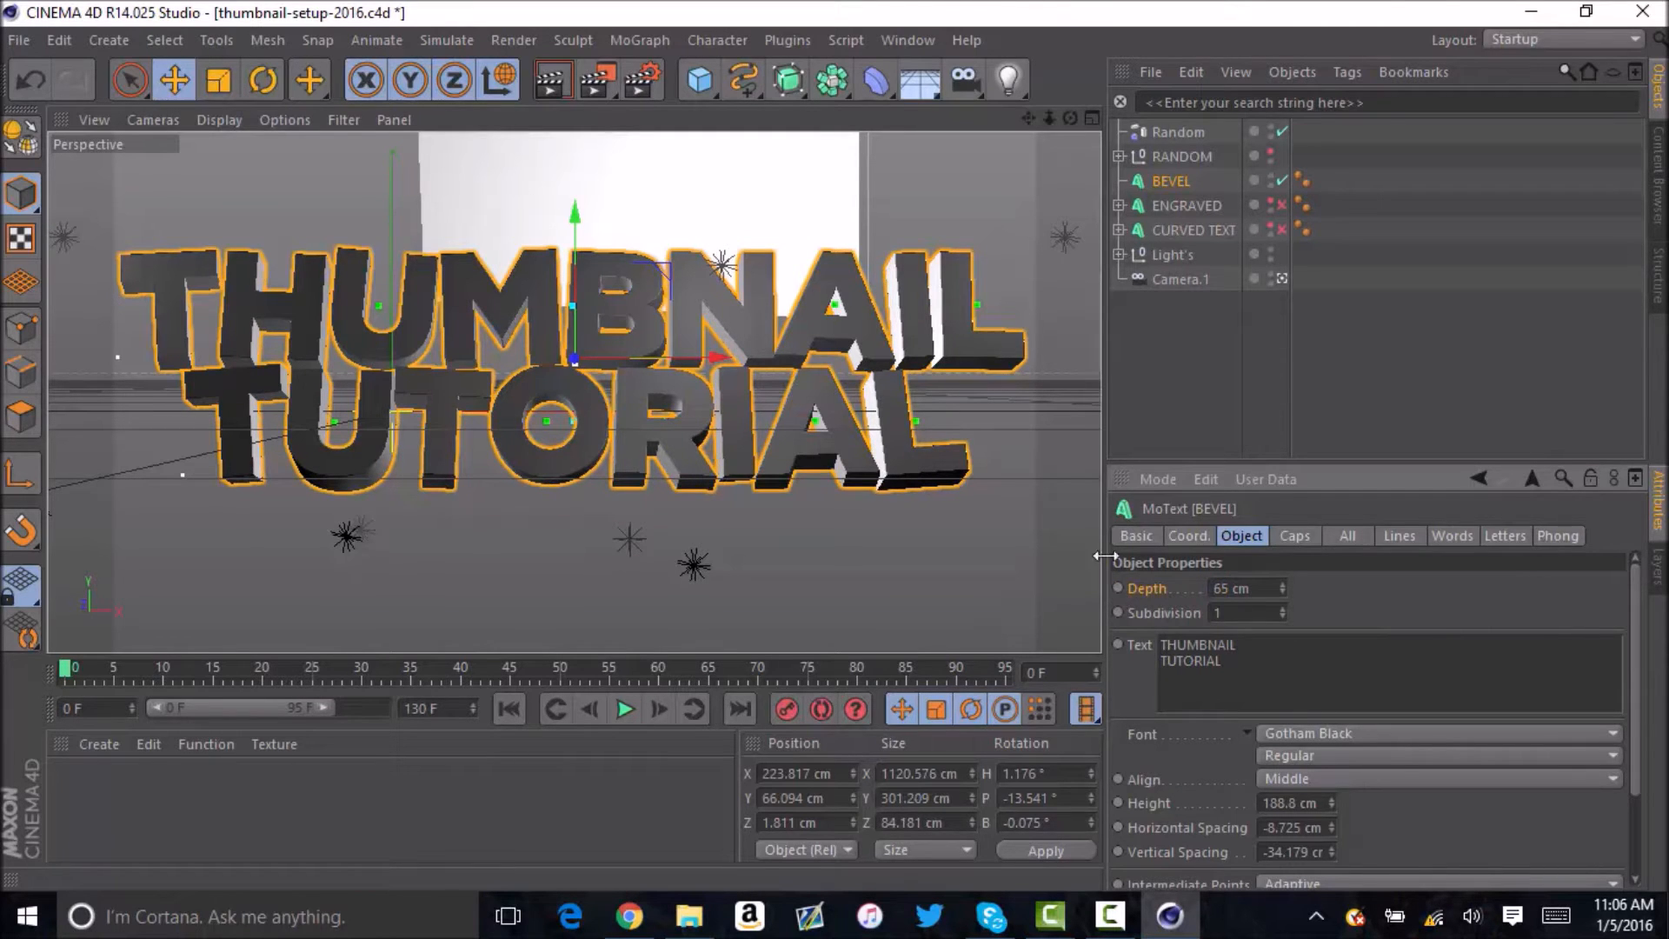
click(1136, 371)
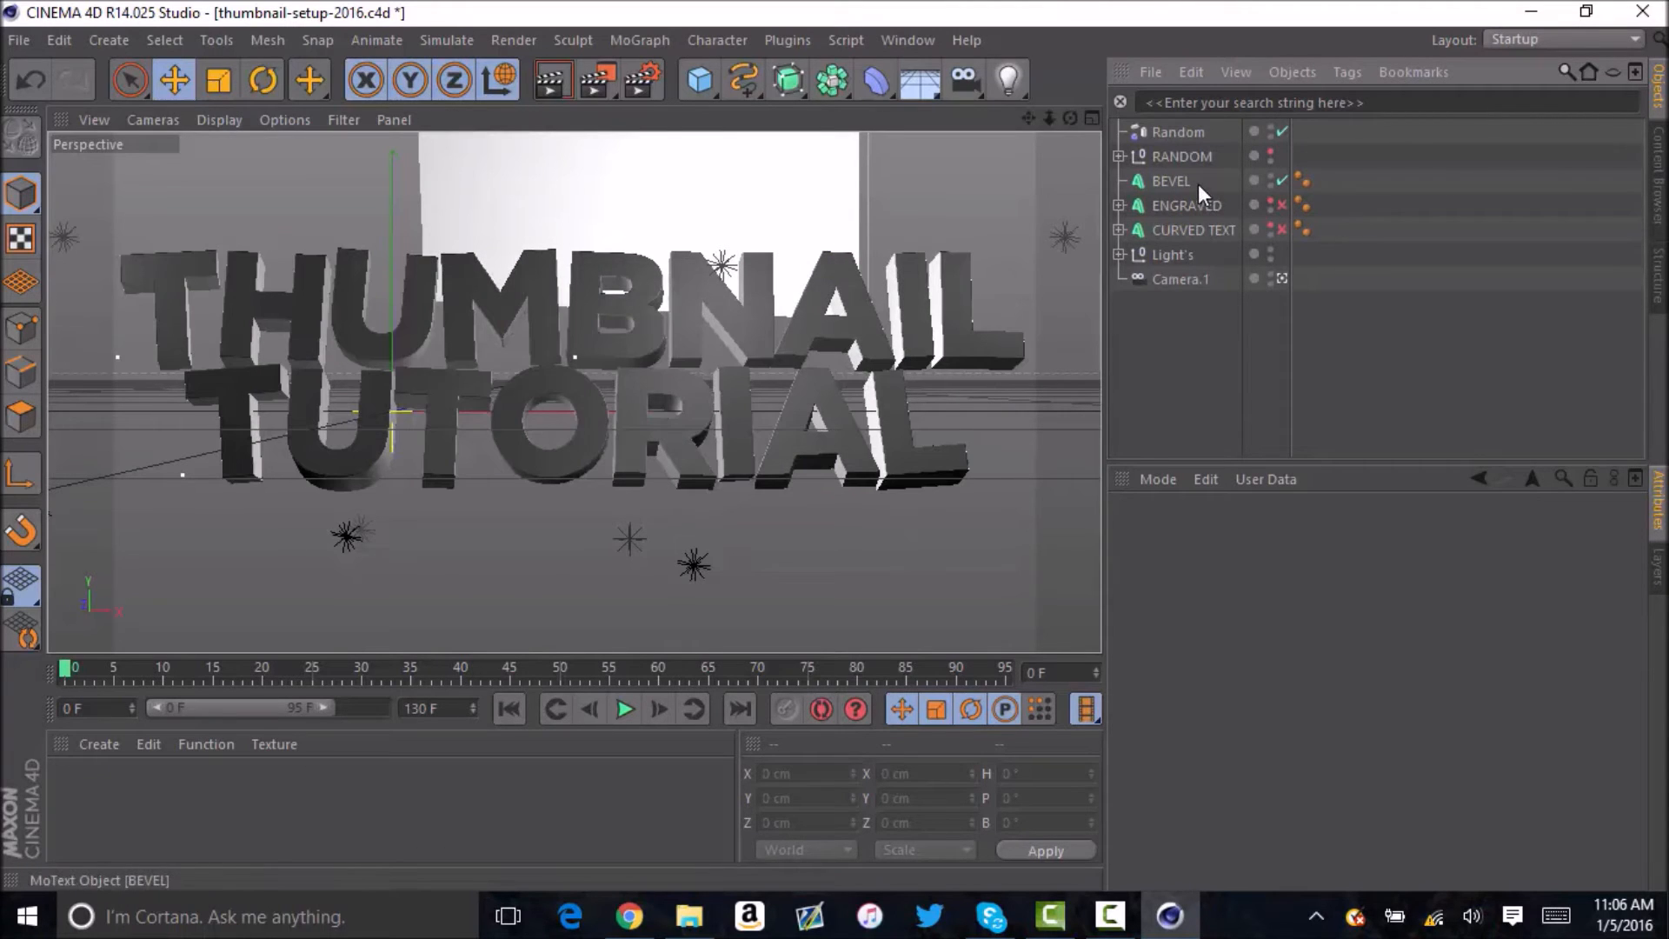
Change the render output file name to "tutorial render" in the render settings and close them.
click(652, 85)
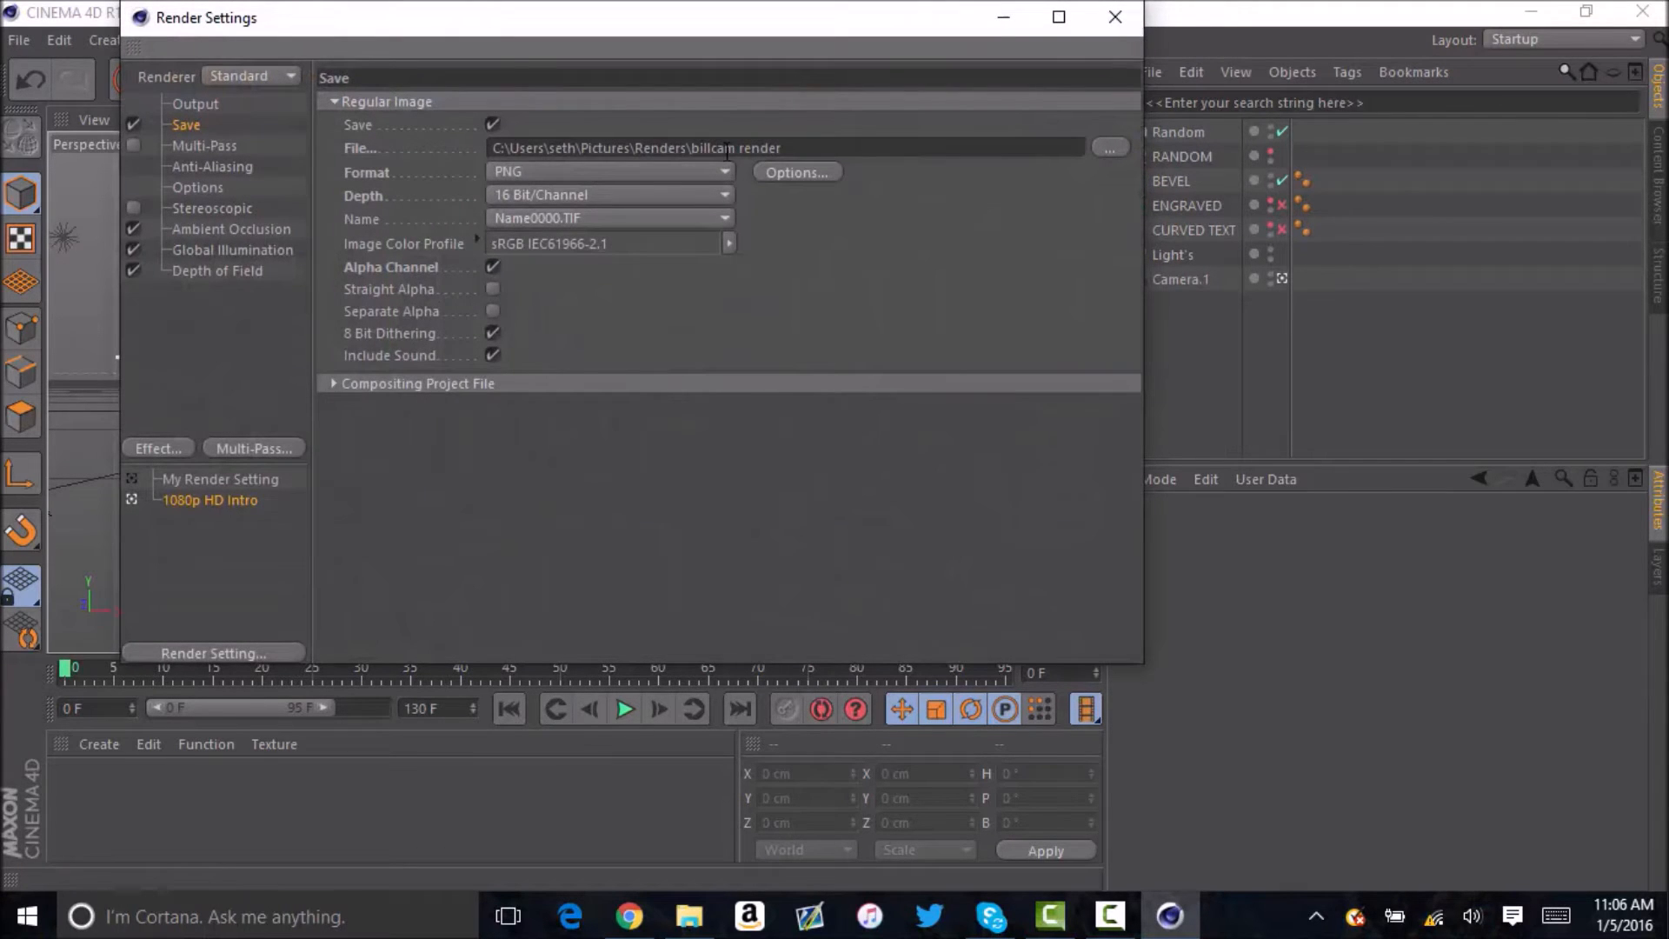
drag(738, 149, 699, 159)
key(BackSpace)
text(TUTOR)
key(BackSpace)
key(BackSpace)
key(BackSpace)
key(BackSpace)
key(BackSpace)
text(tutorial)
drag(736, 16, 1053, 534)
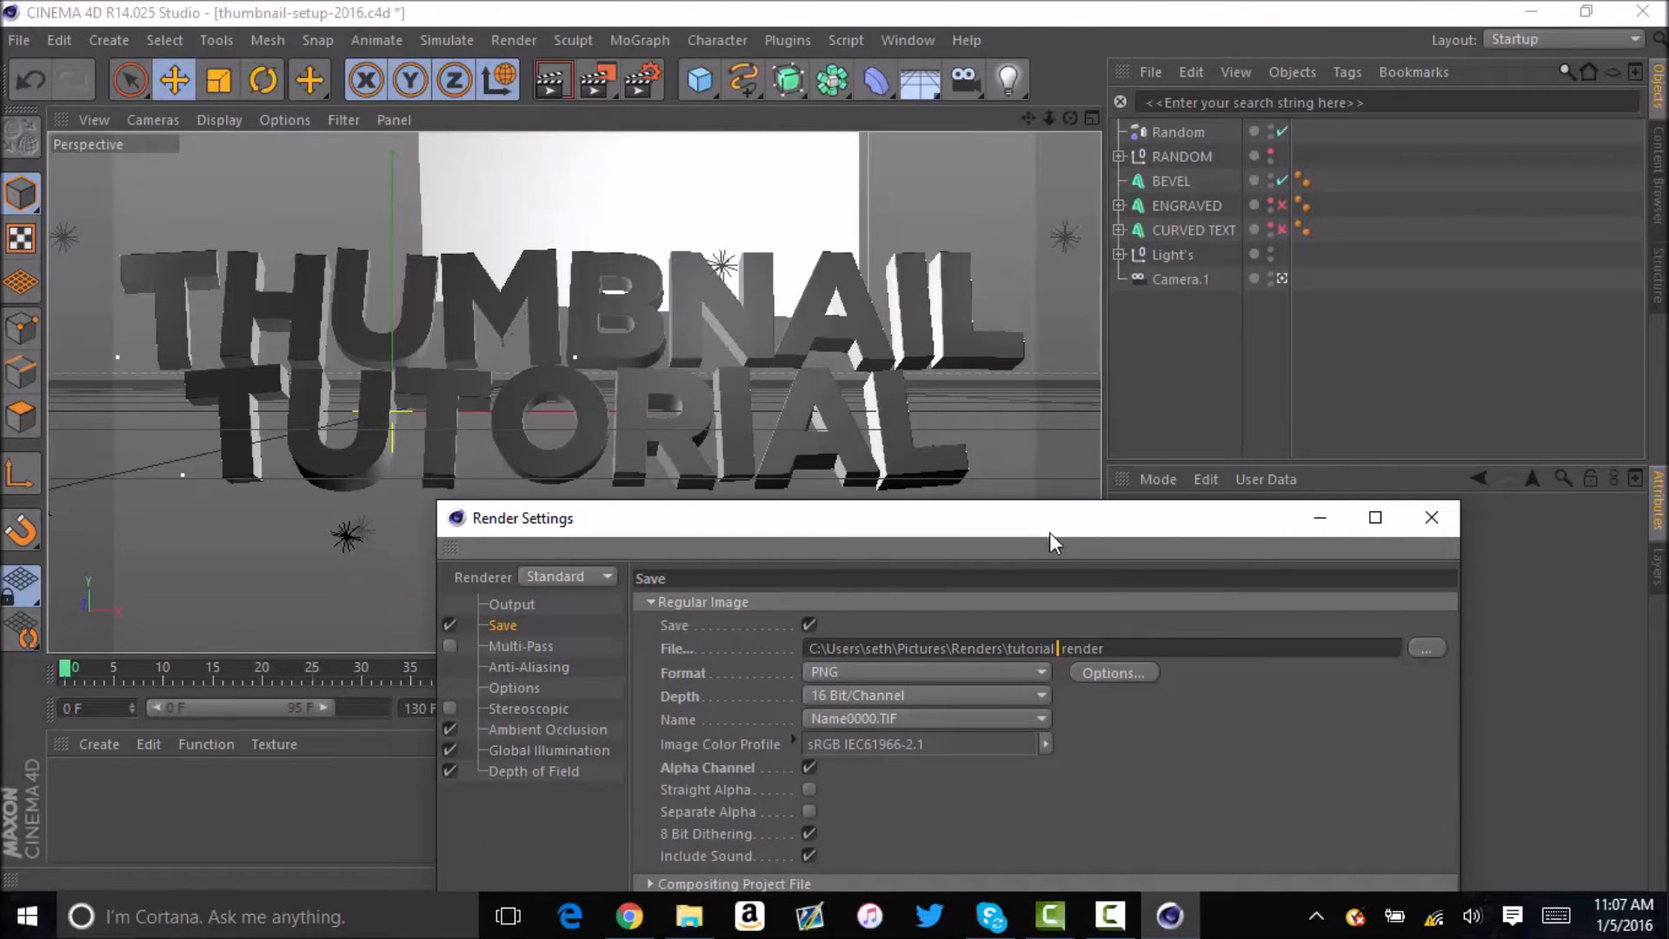
click(1432, 519)
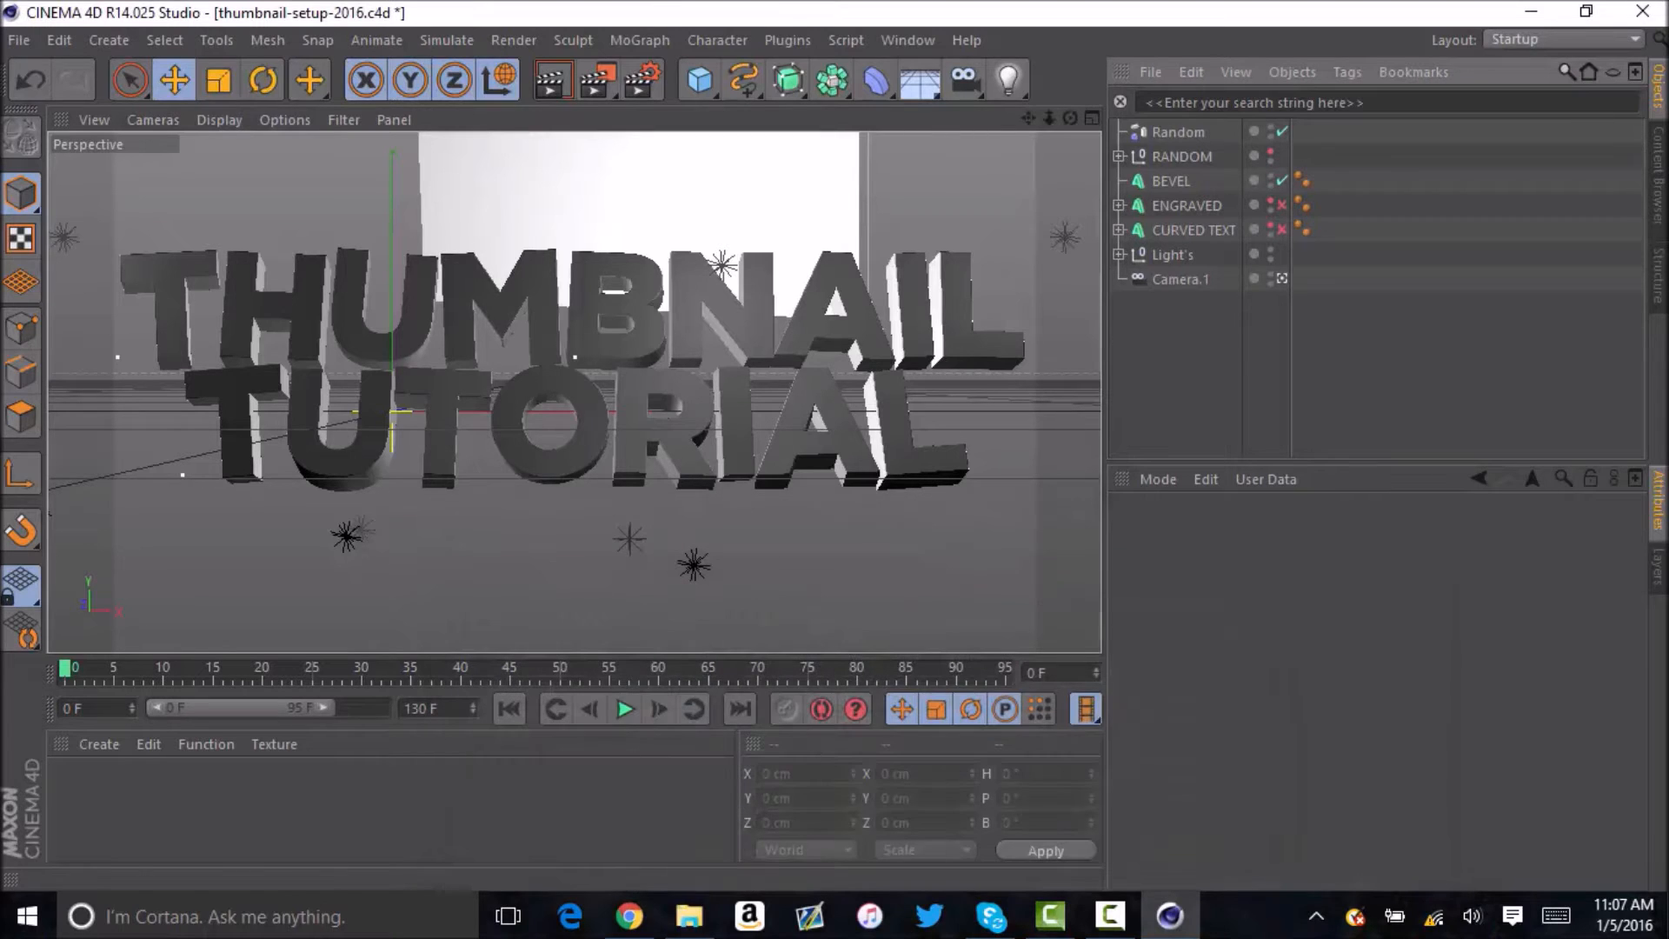
Render the scene to the Picture Viewer and maximize the viewer window.
click(609, 84)
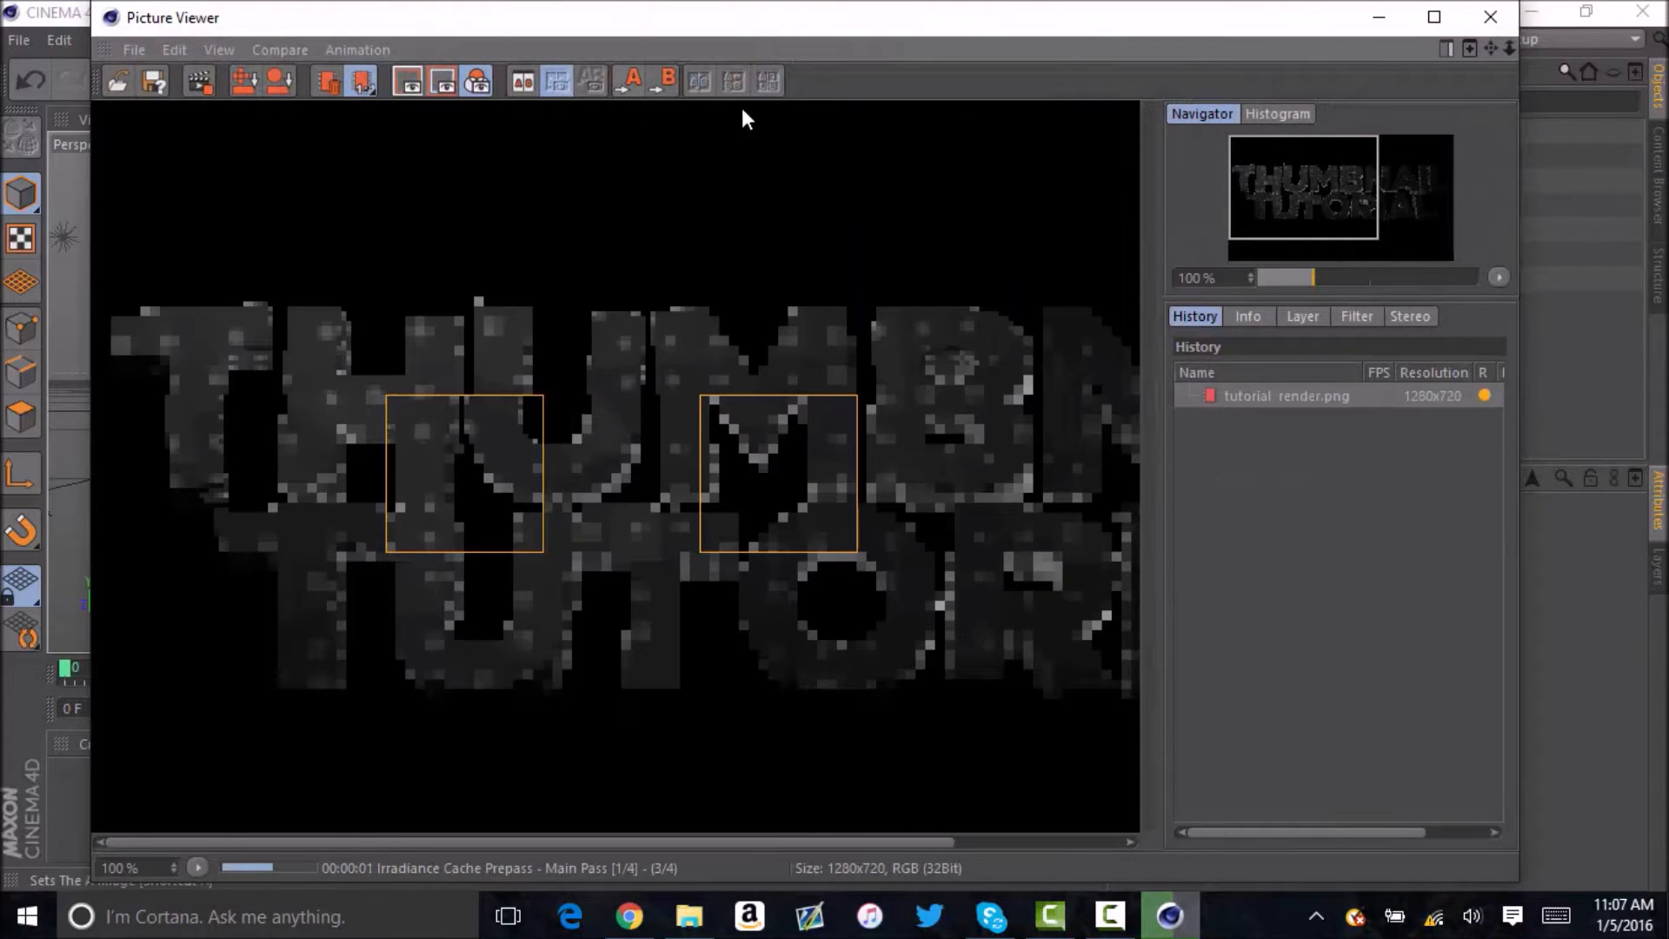
click(1425, 24)
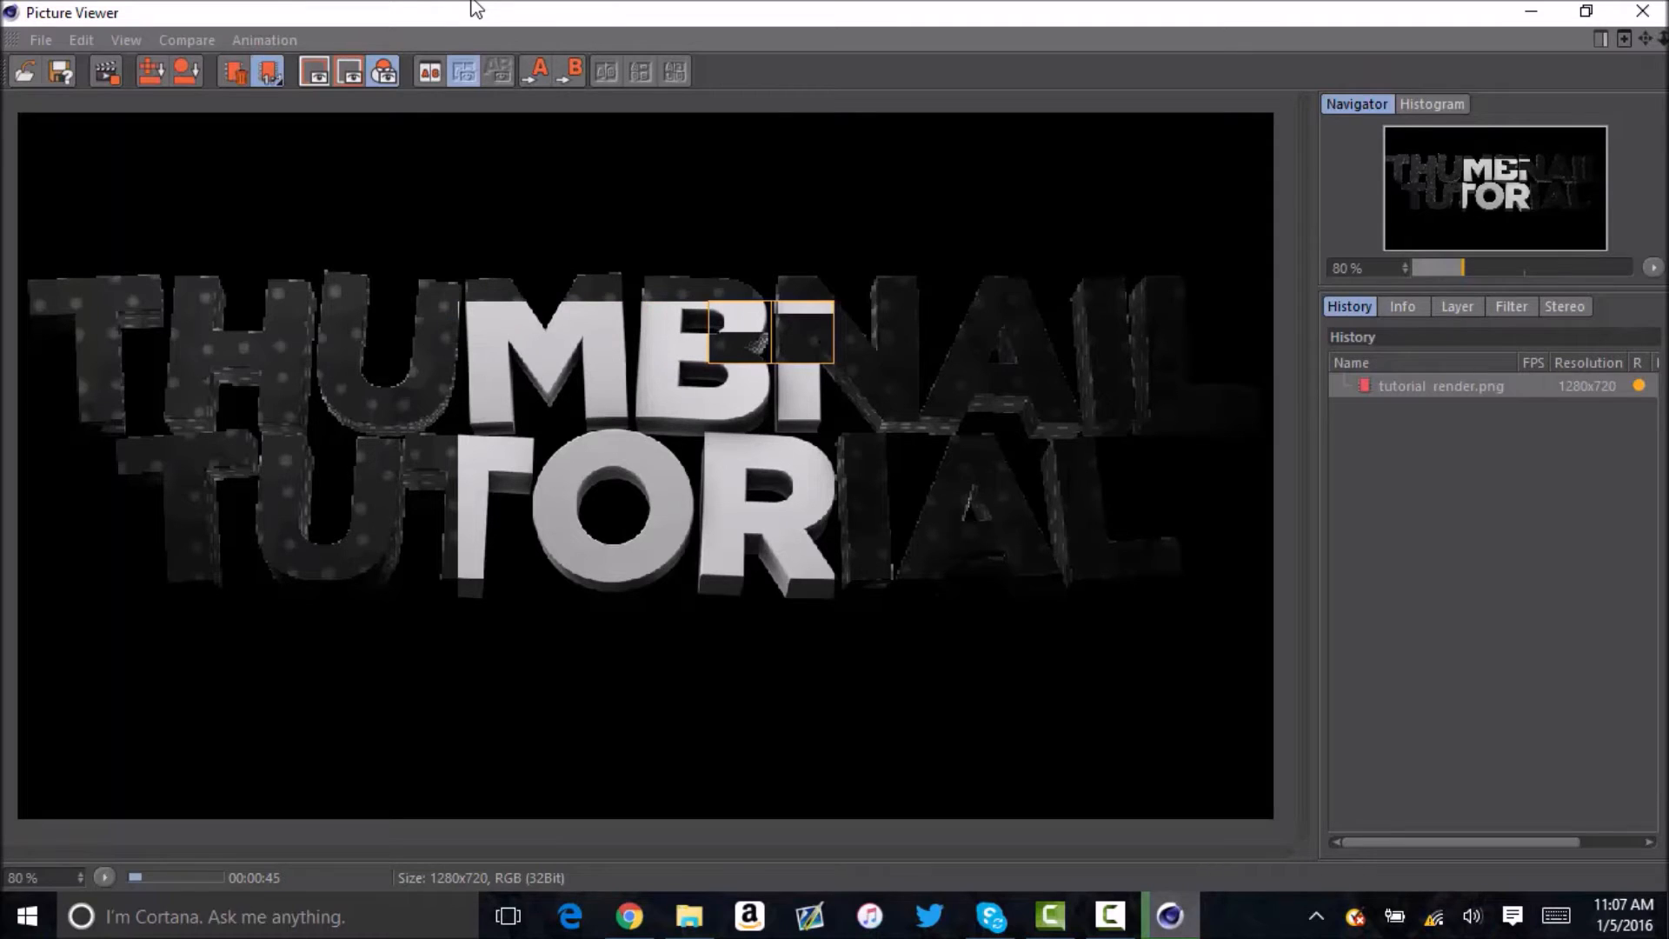
click(1110, 915)
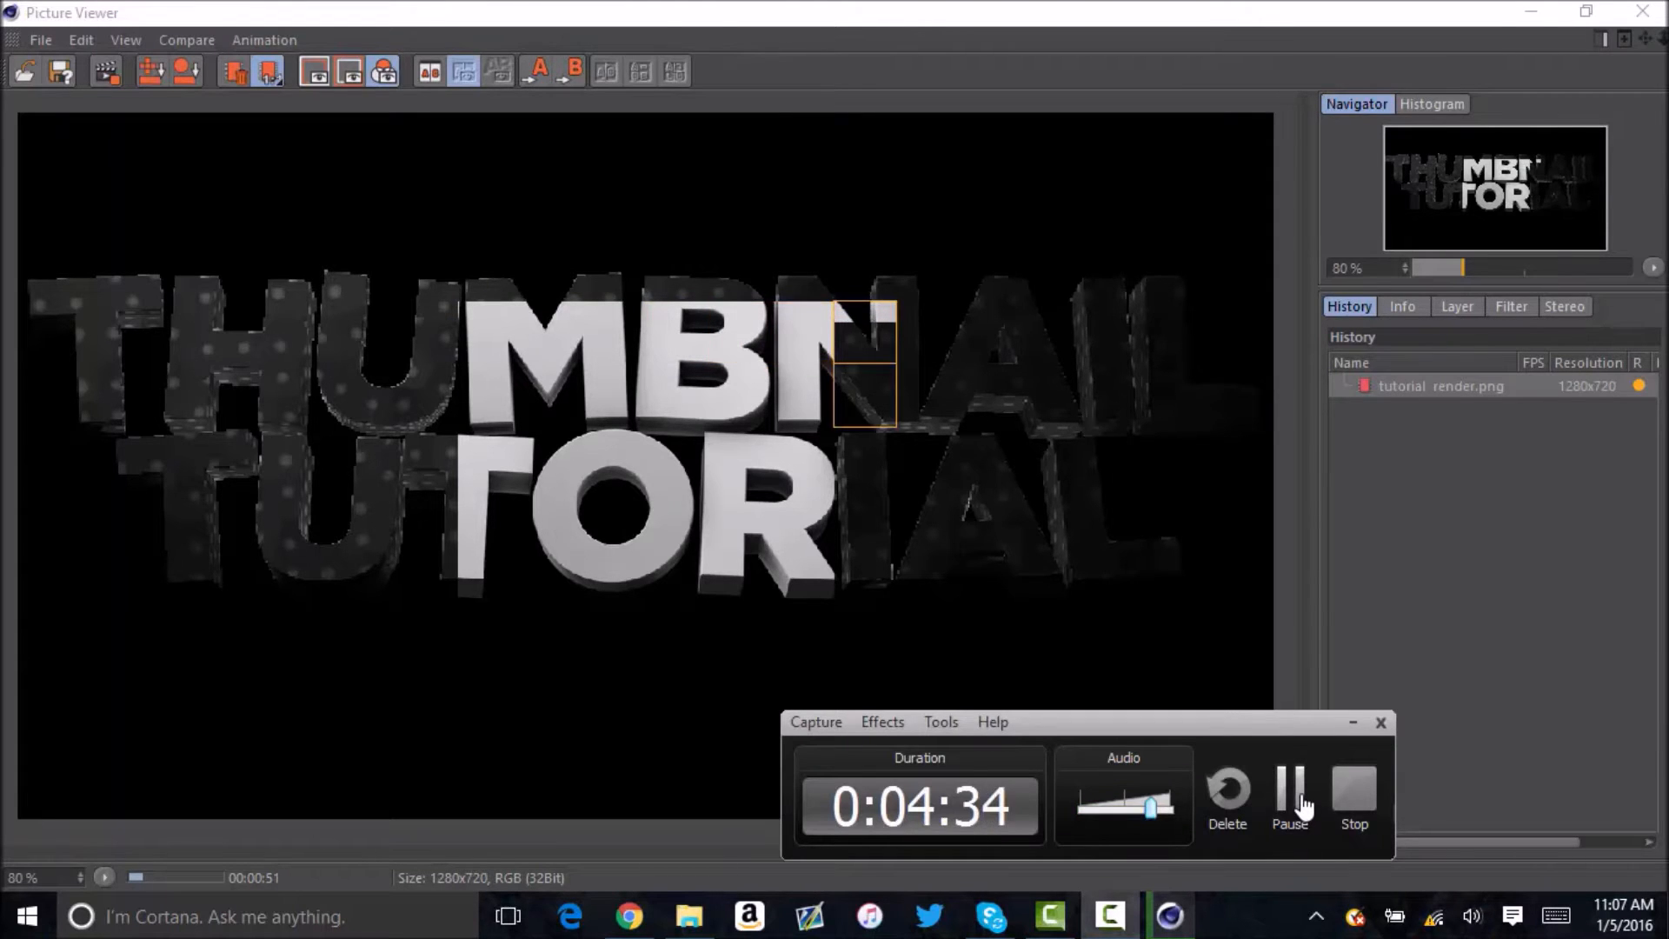
click(1301, 807)
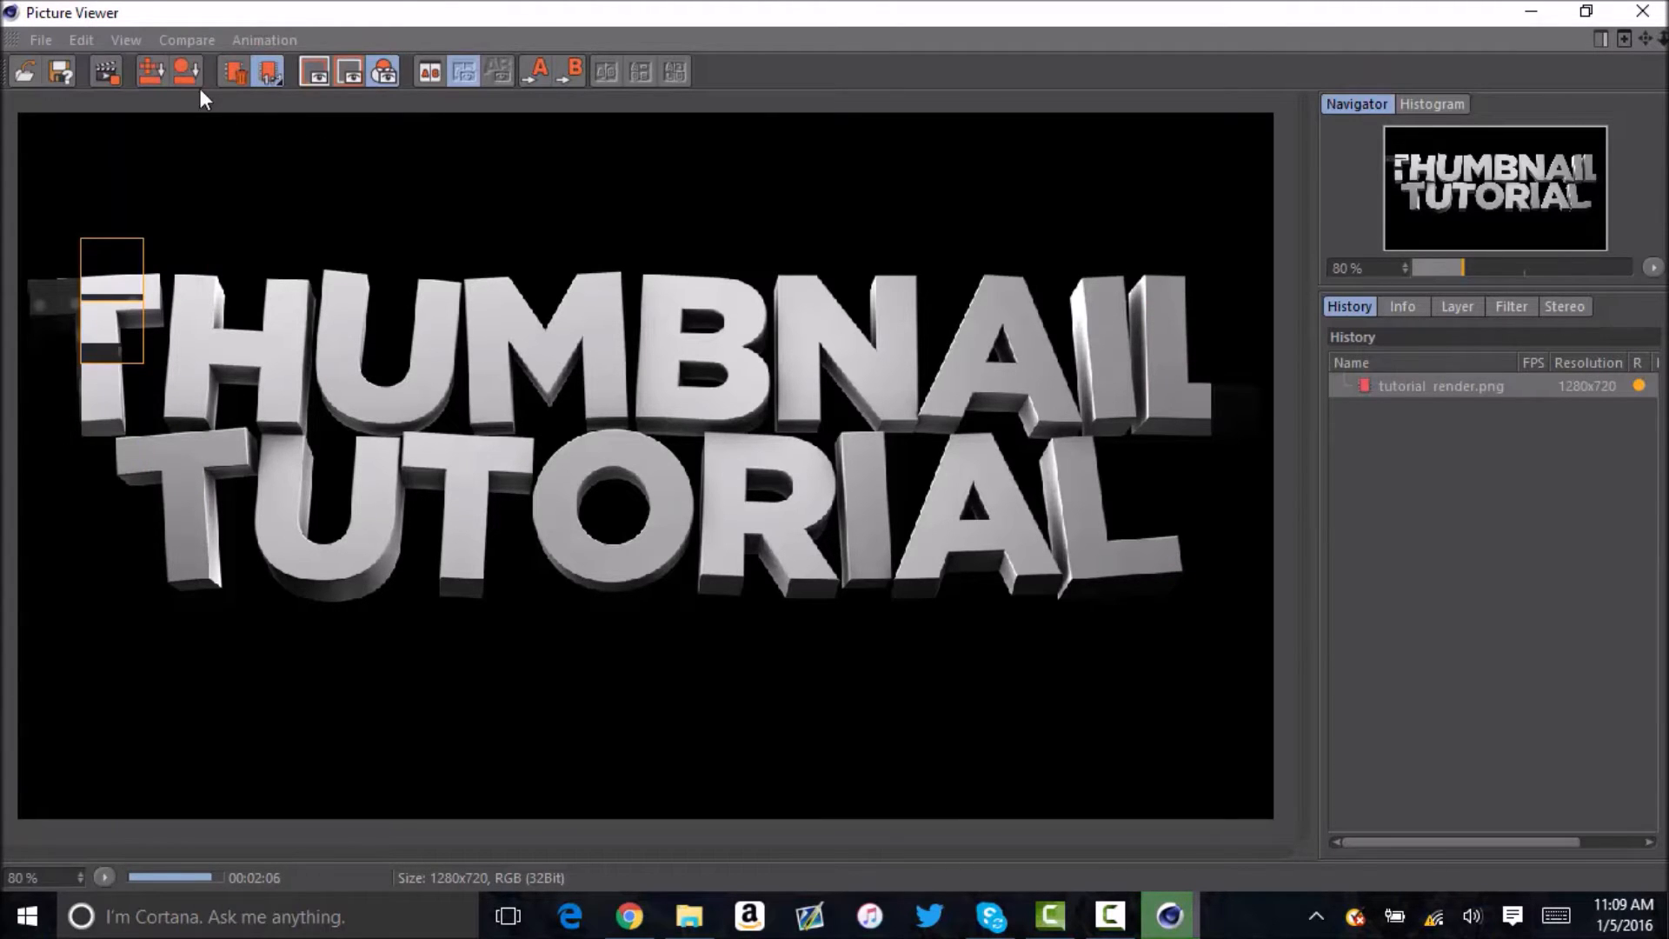
Save the render as a 16 bits/channel PNG with alpha channel, named tutorial render.png in the Renders folder, replacing the existing file.
click(61, 69)
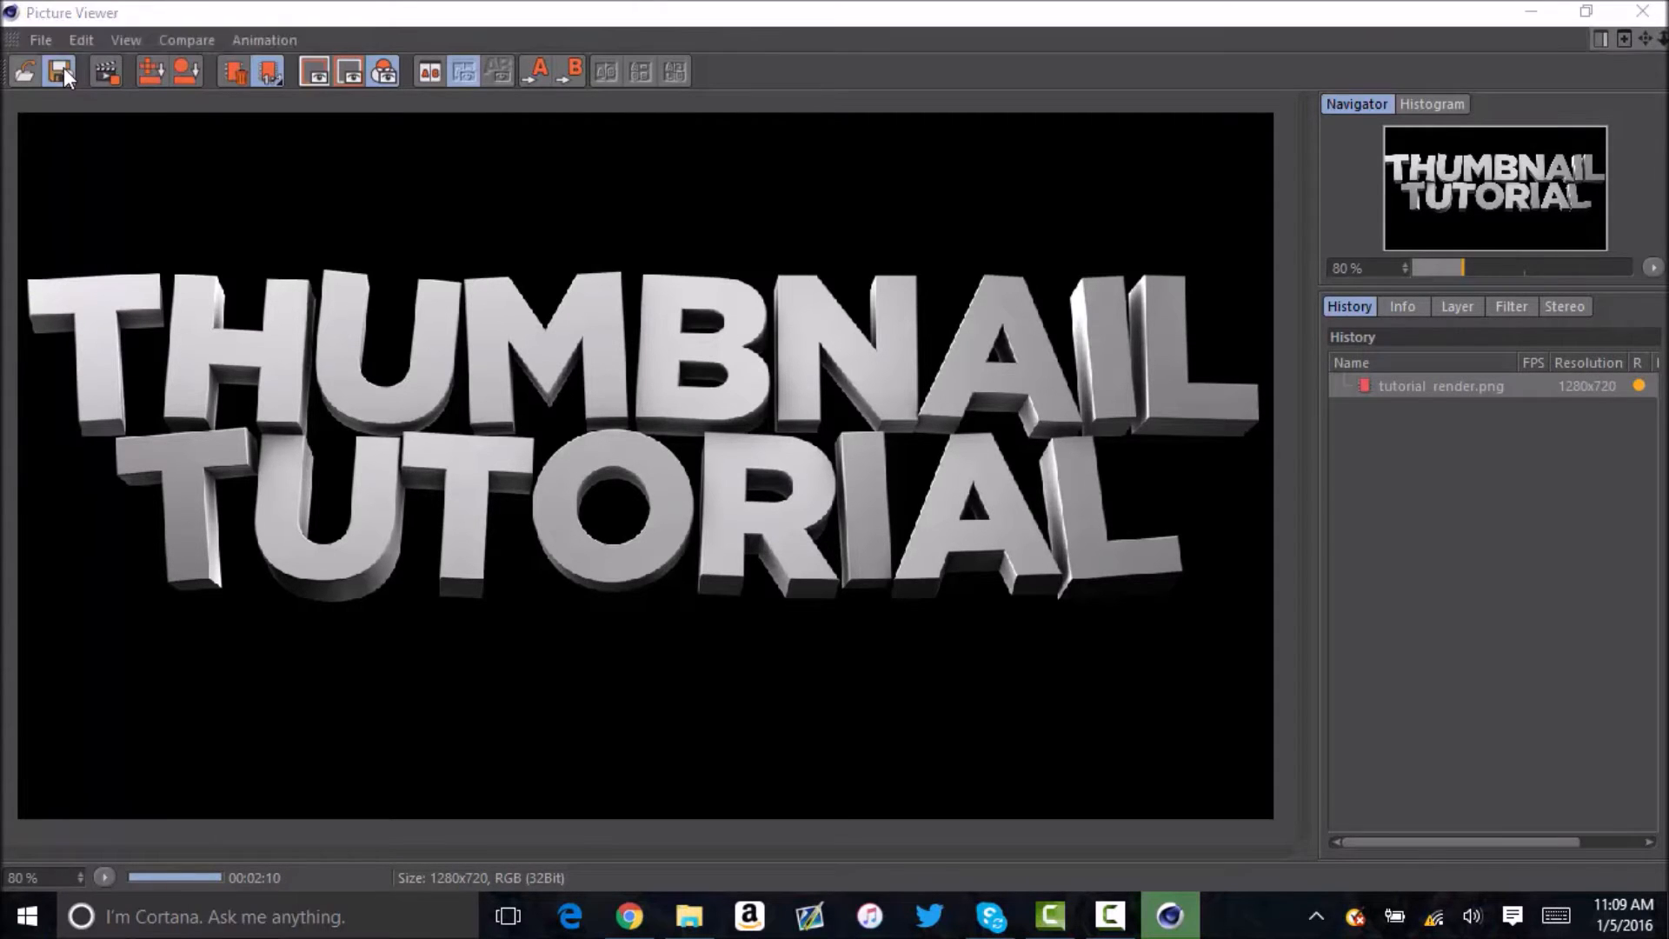
click(126, 103)
click(133, 156)
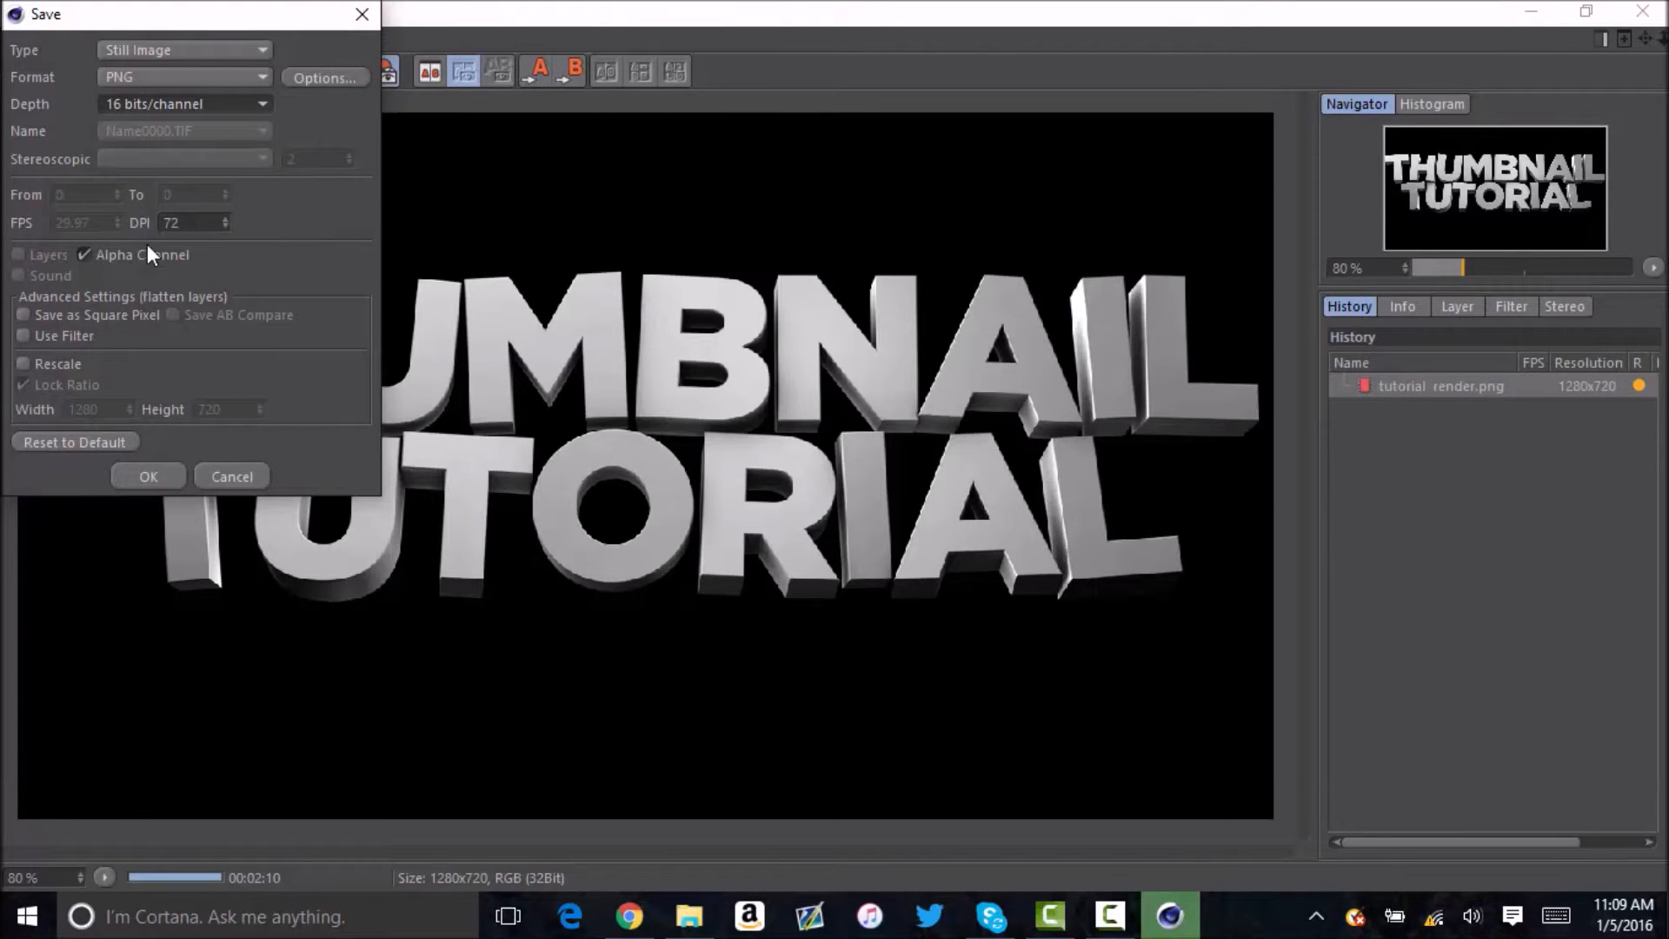
click(121, 77)
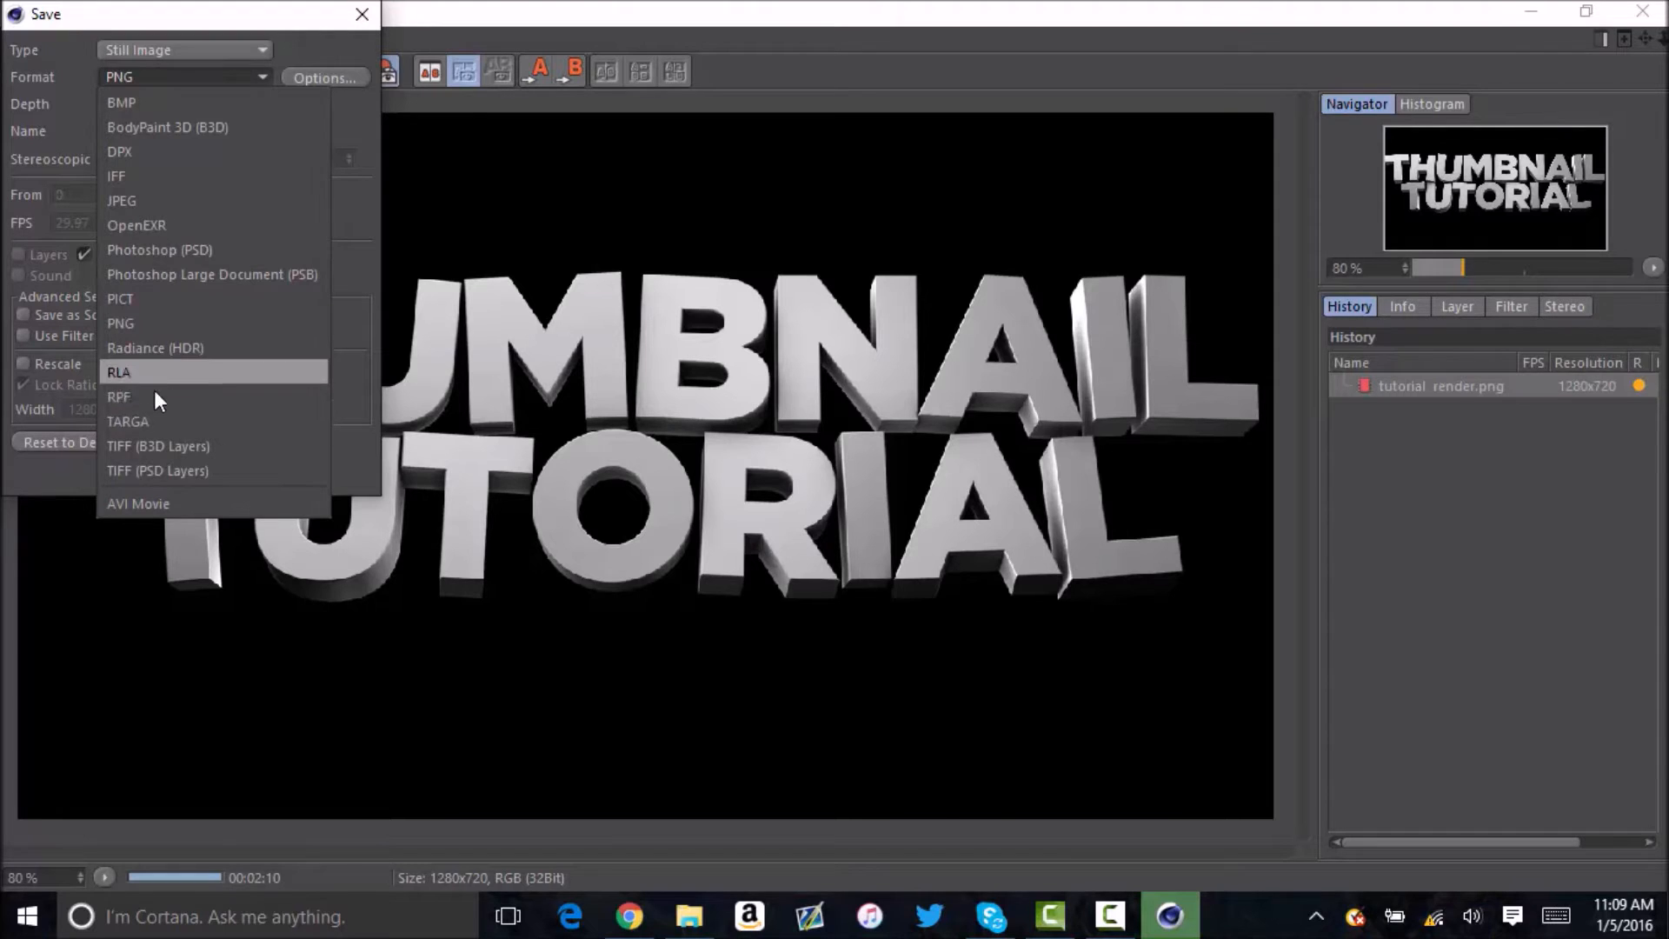
click(466, 149)
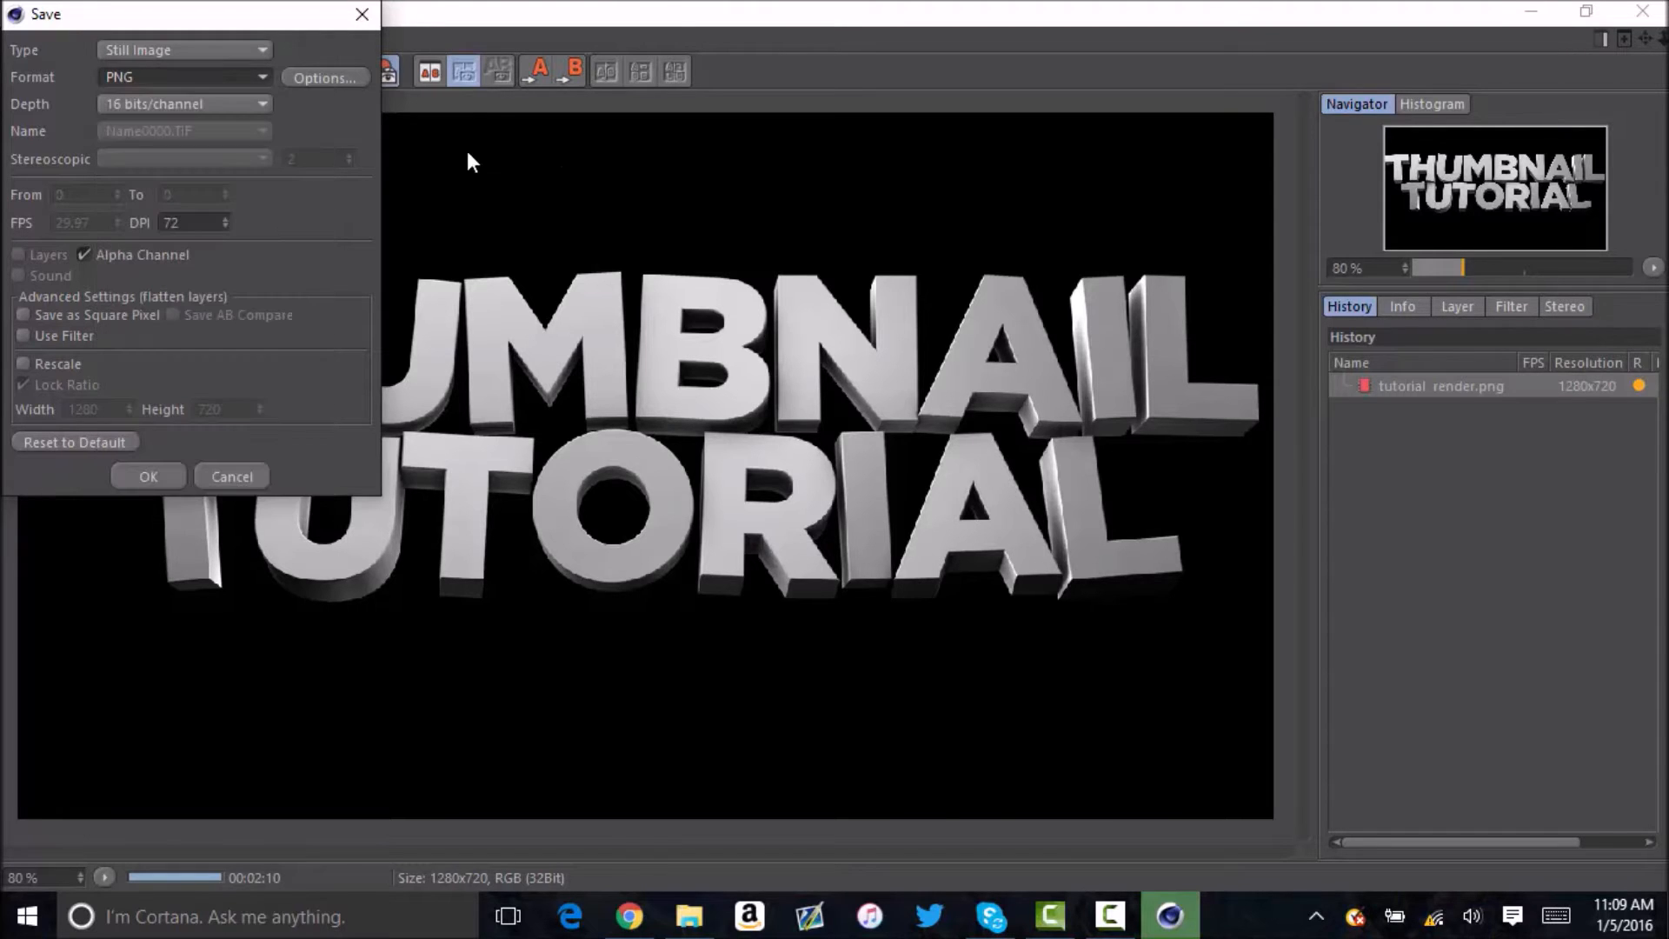
click(163, 472)
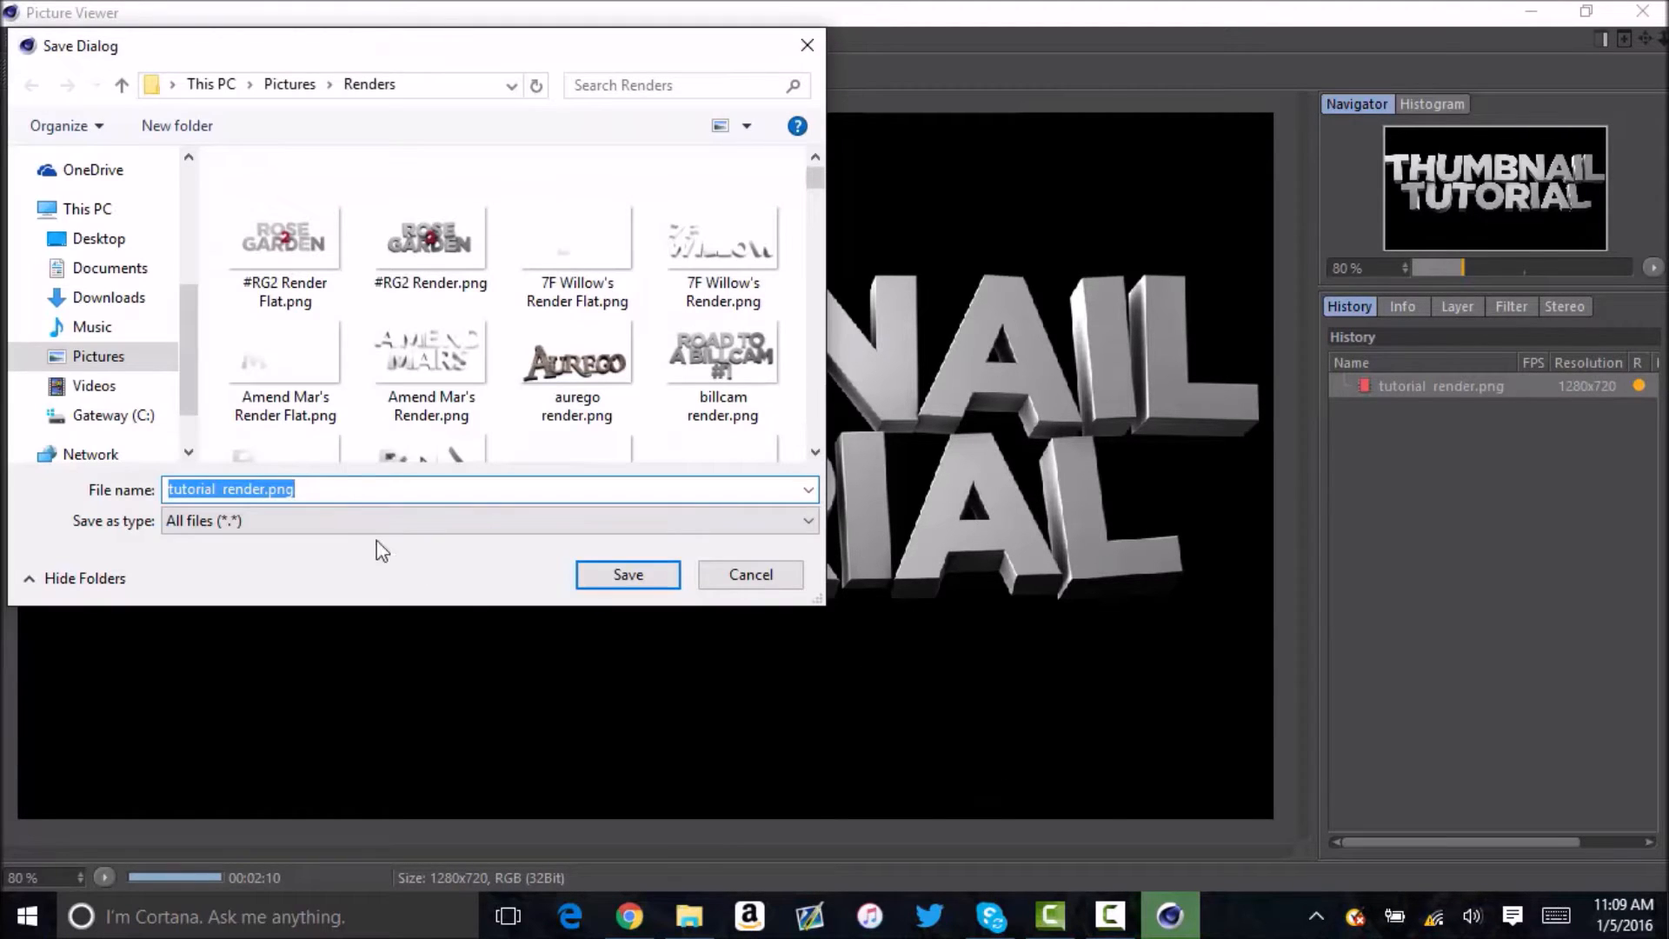
click(655, 572)
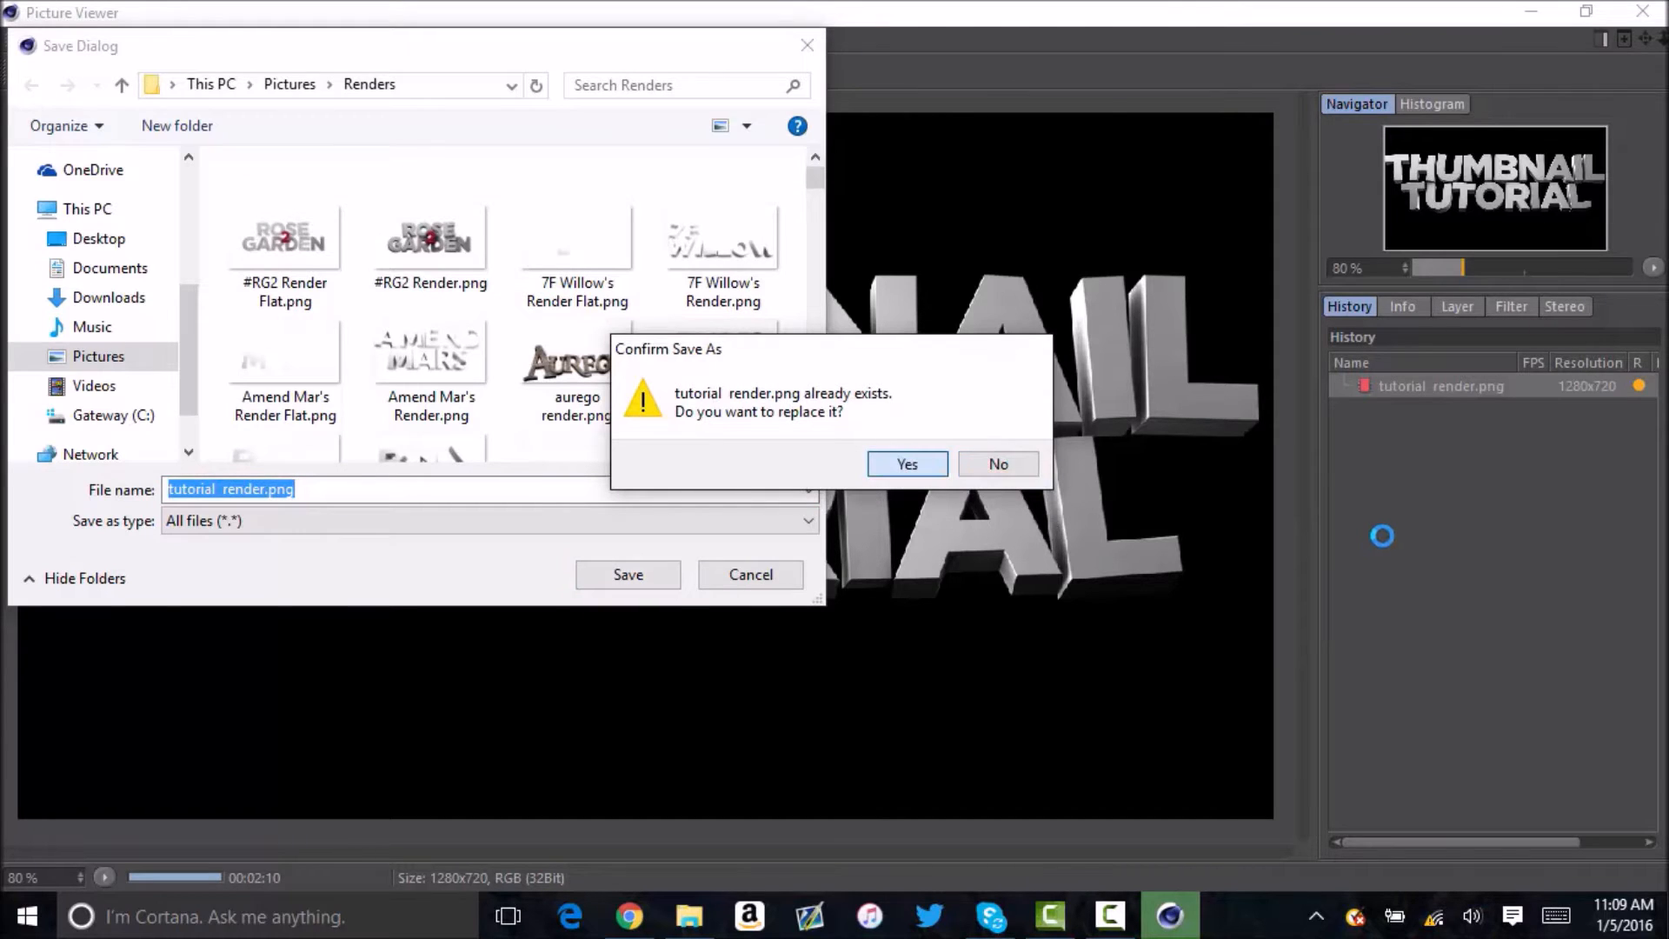
key(Return)
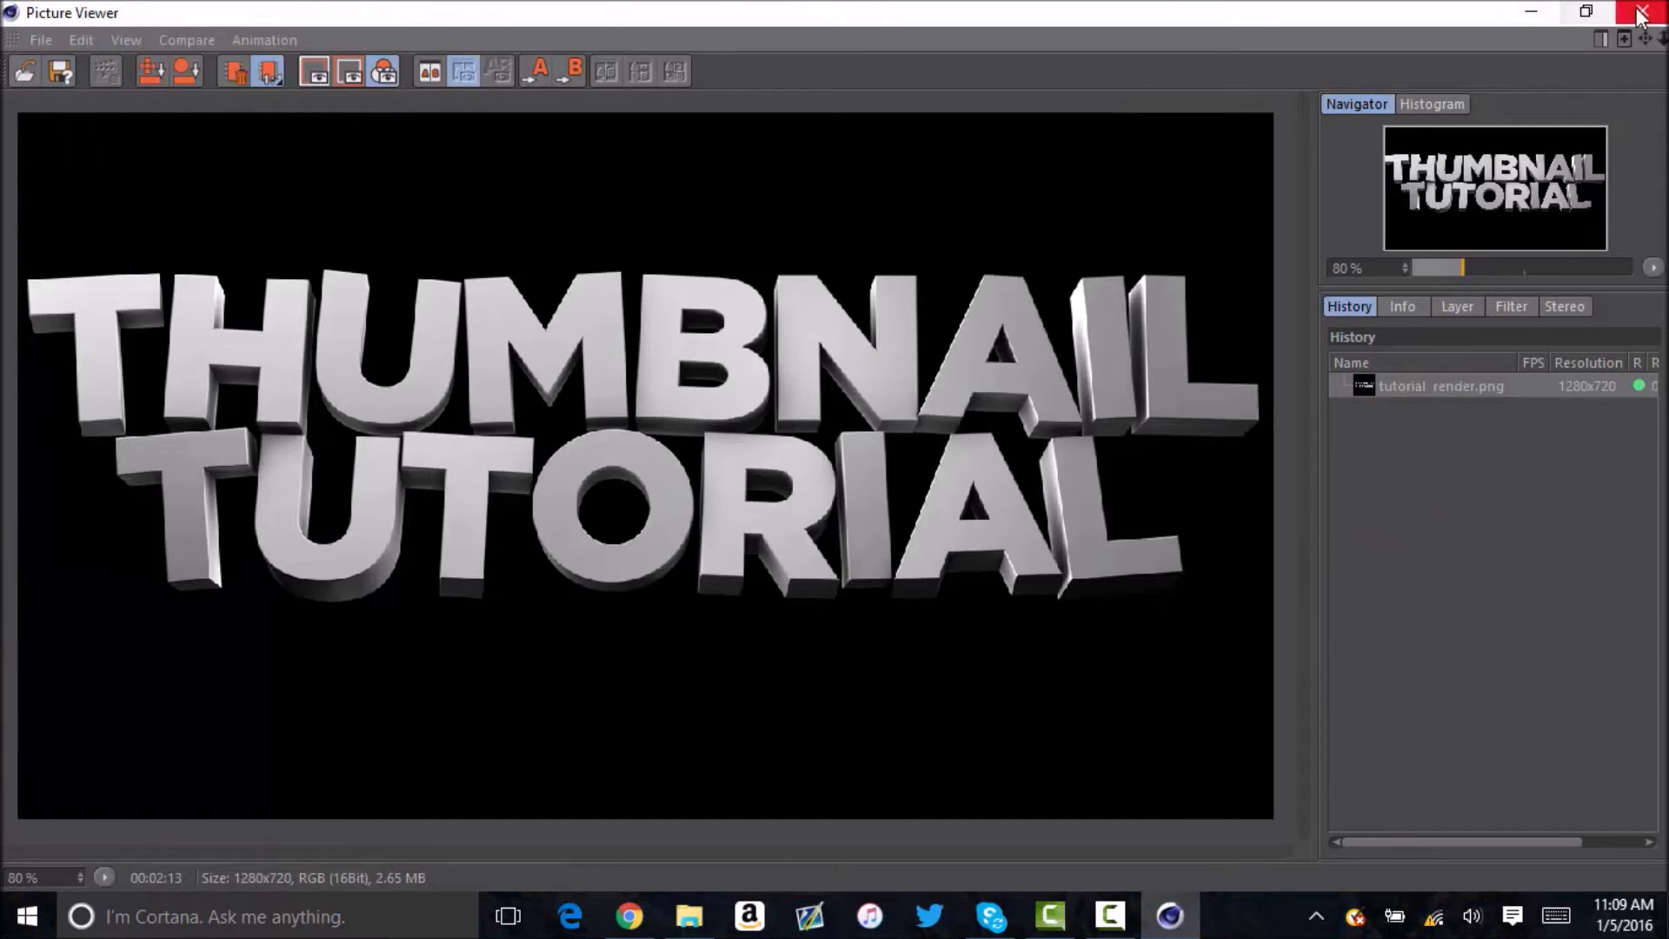
Close the Picture Viewer and quit CINEMA 4D without saving the changes to thumbnail-setup-2016.c4d.
click(1638, 17)
click(1640, 12)
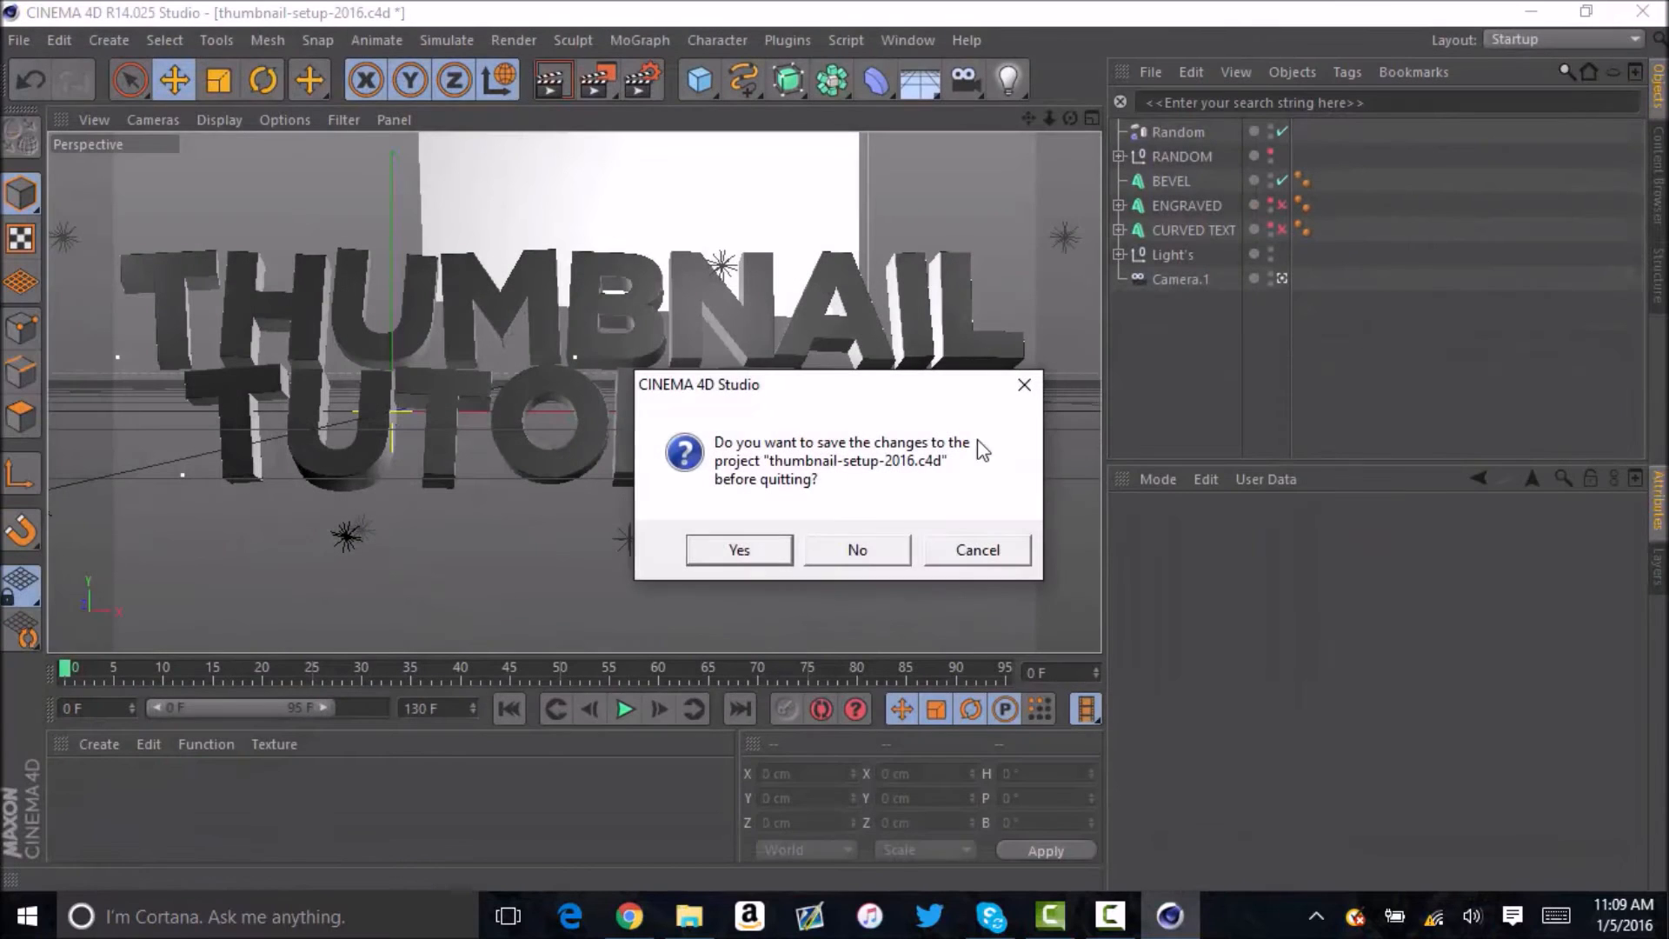
click(853, 540)
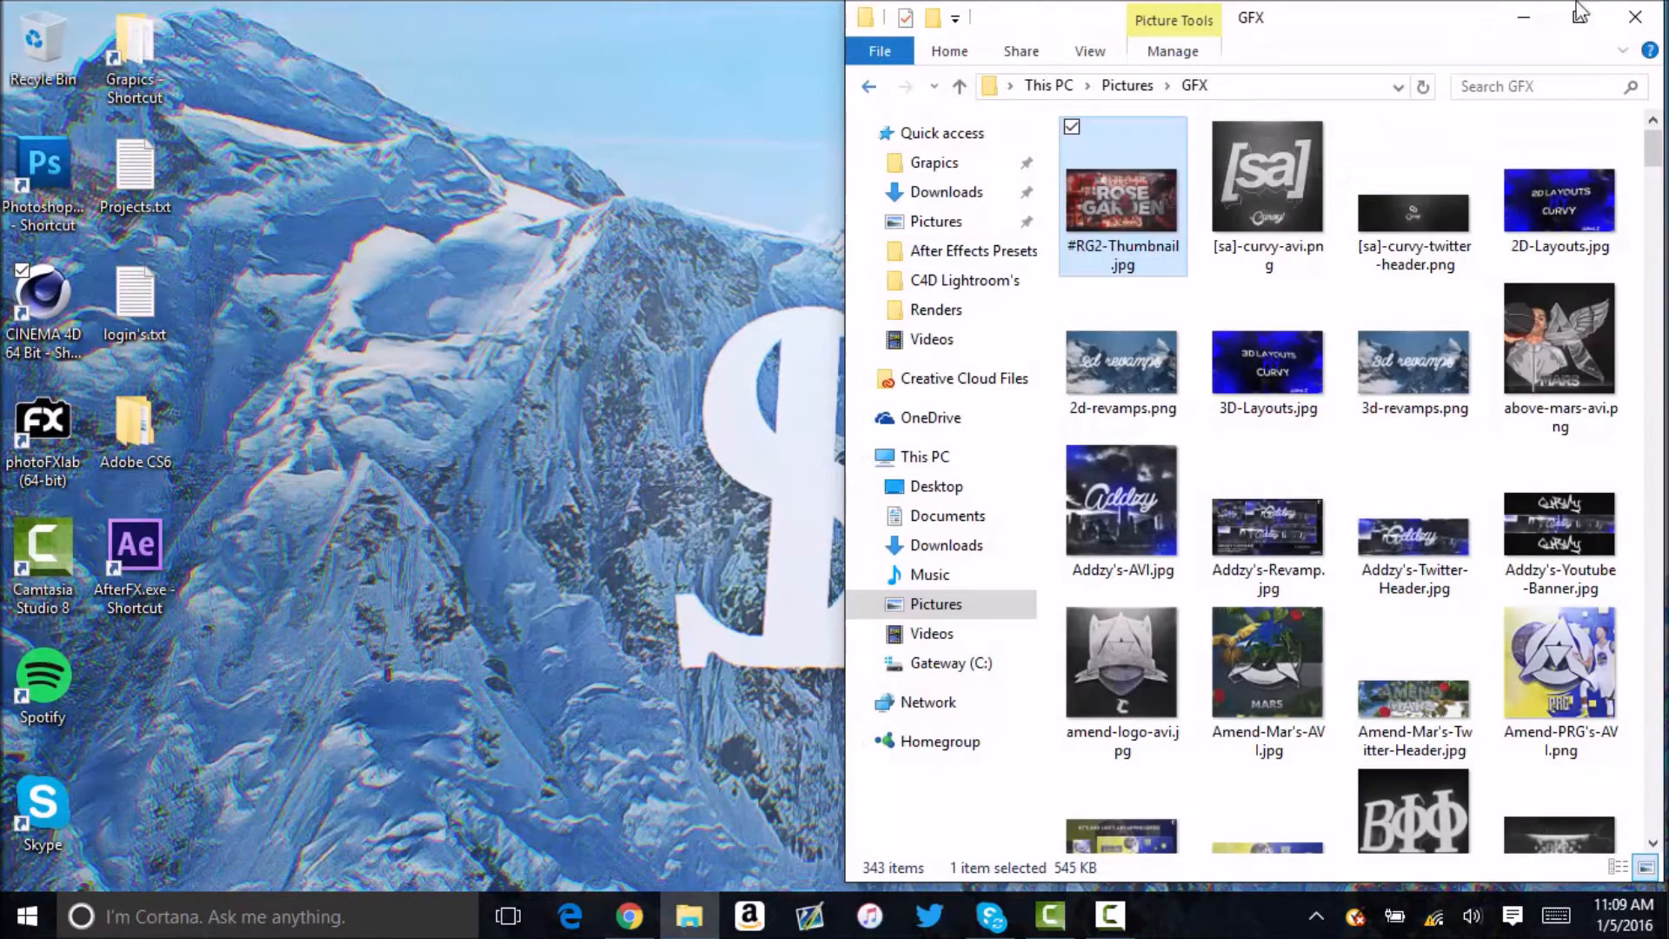
Close the GFX folder window, launch Photoshop and open thumbnail template.psd from the Curvy's Template's folder.
click(1634, 16)
click(69, 167)
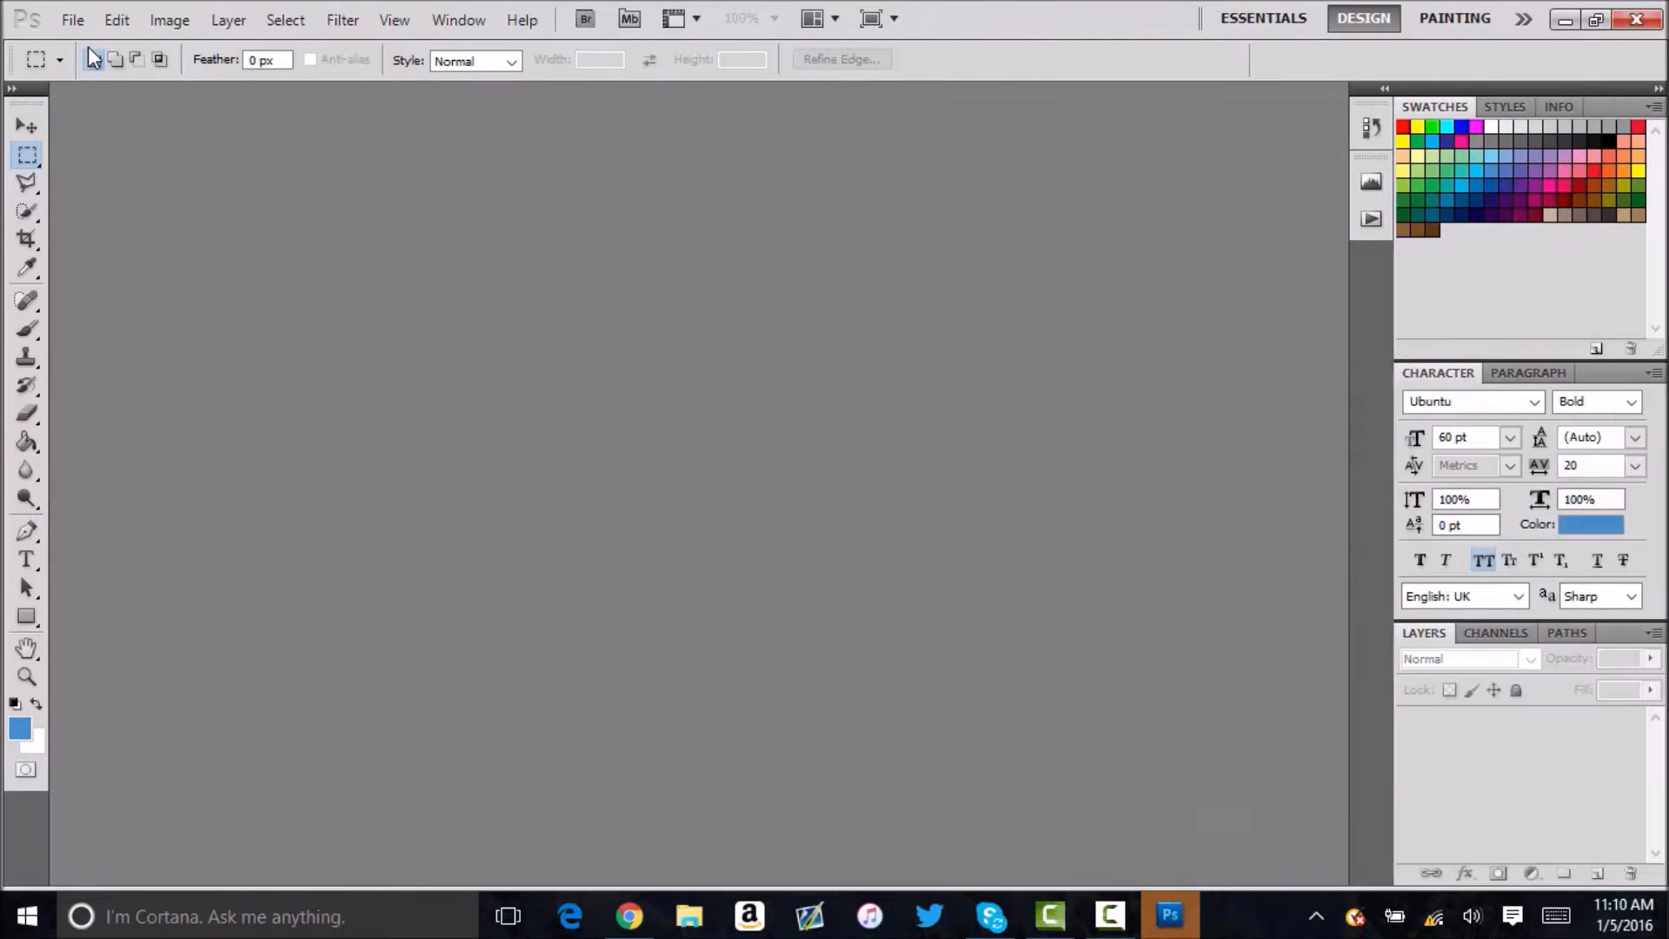
click(69, 21)
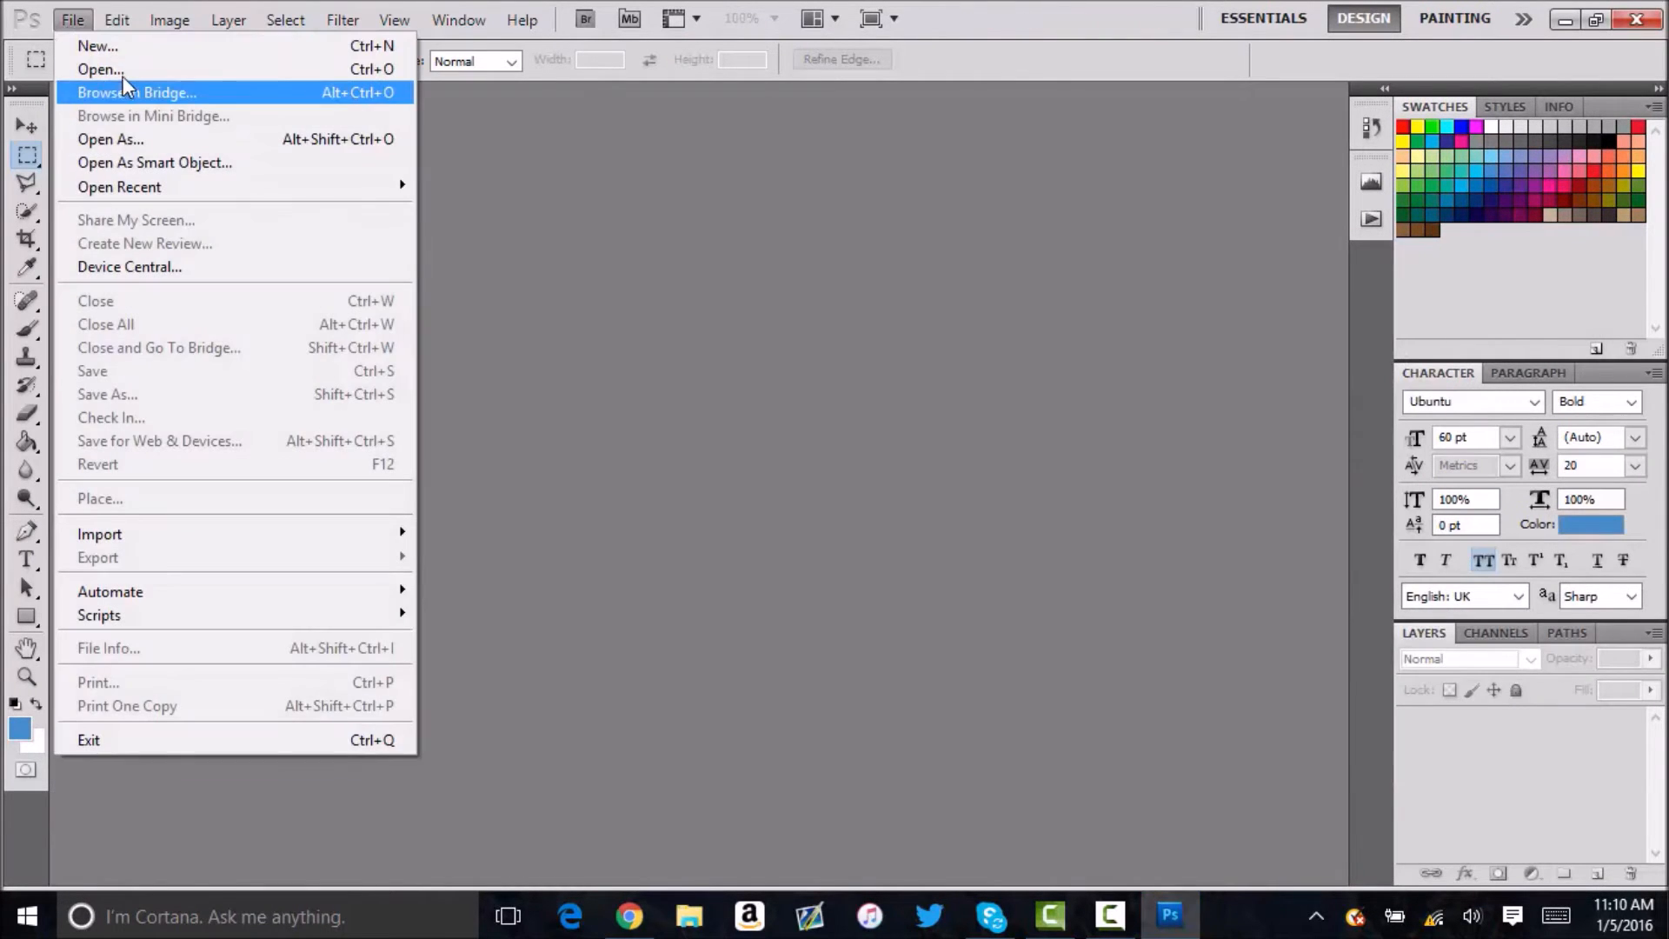
click(345, 69)
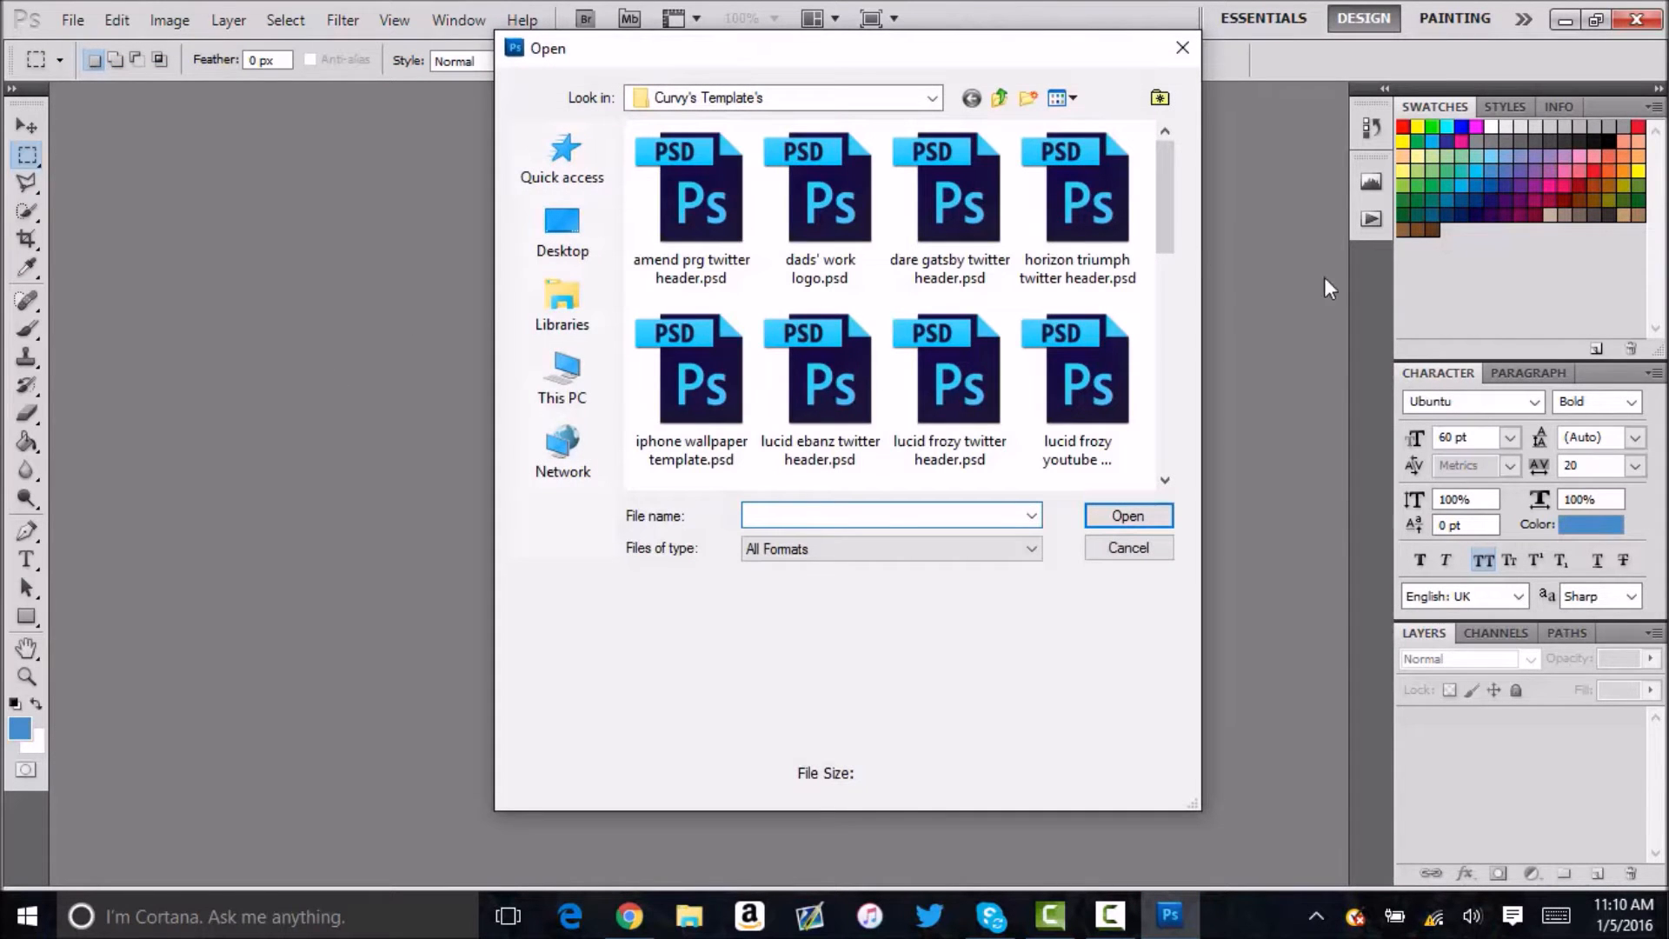
scroll(970, 377, down, 5)
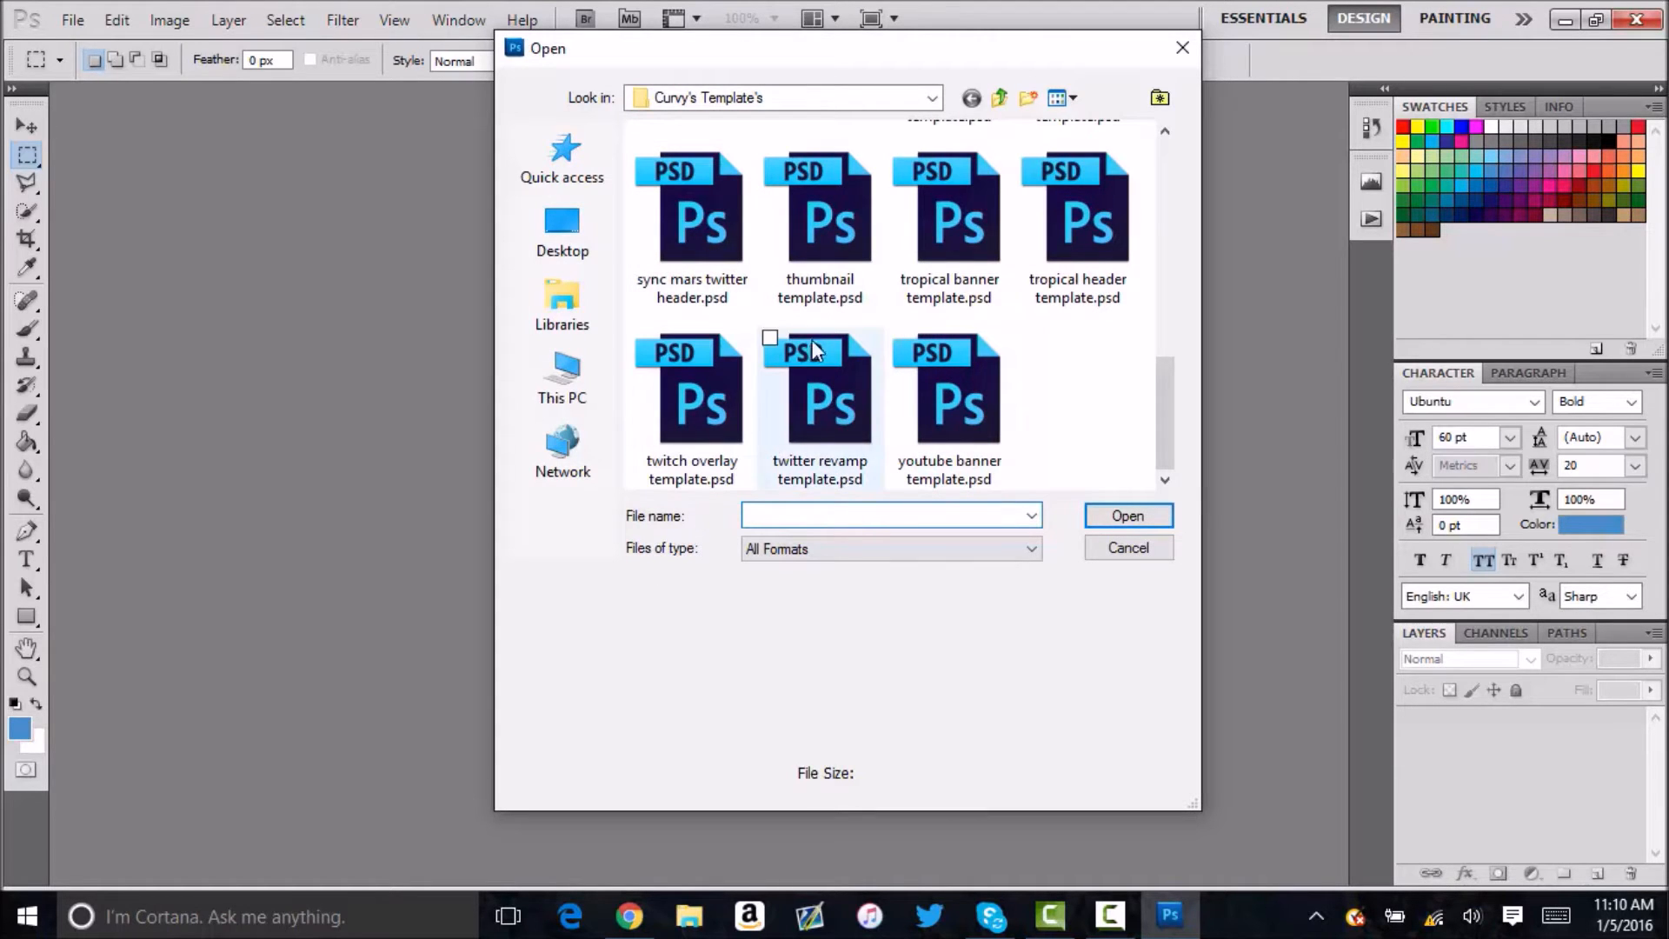
click(821, 218)
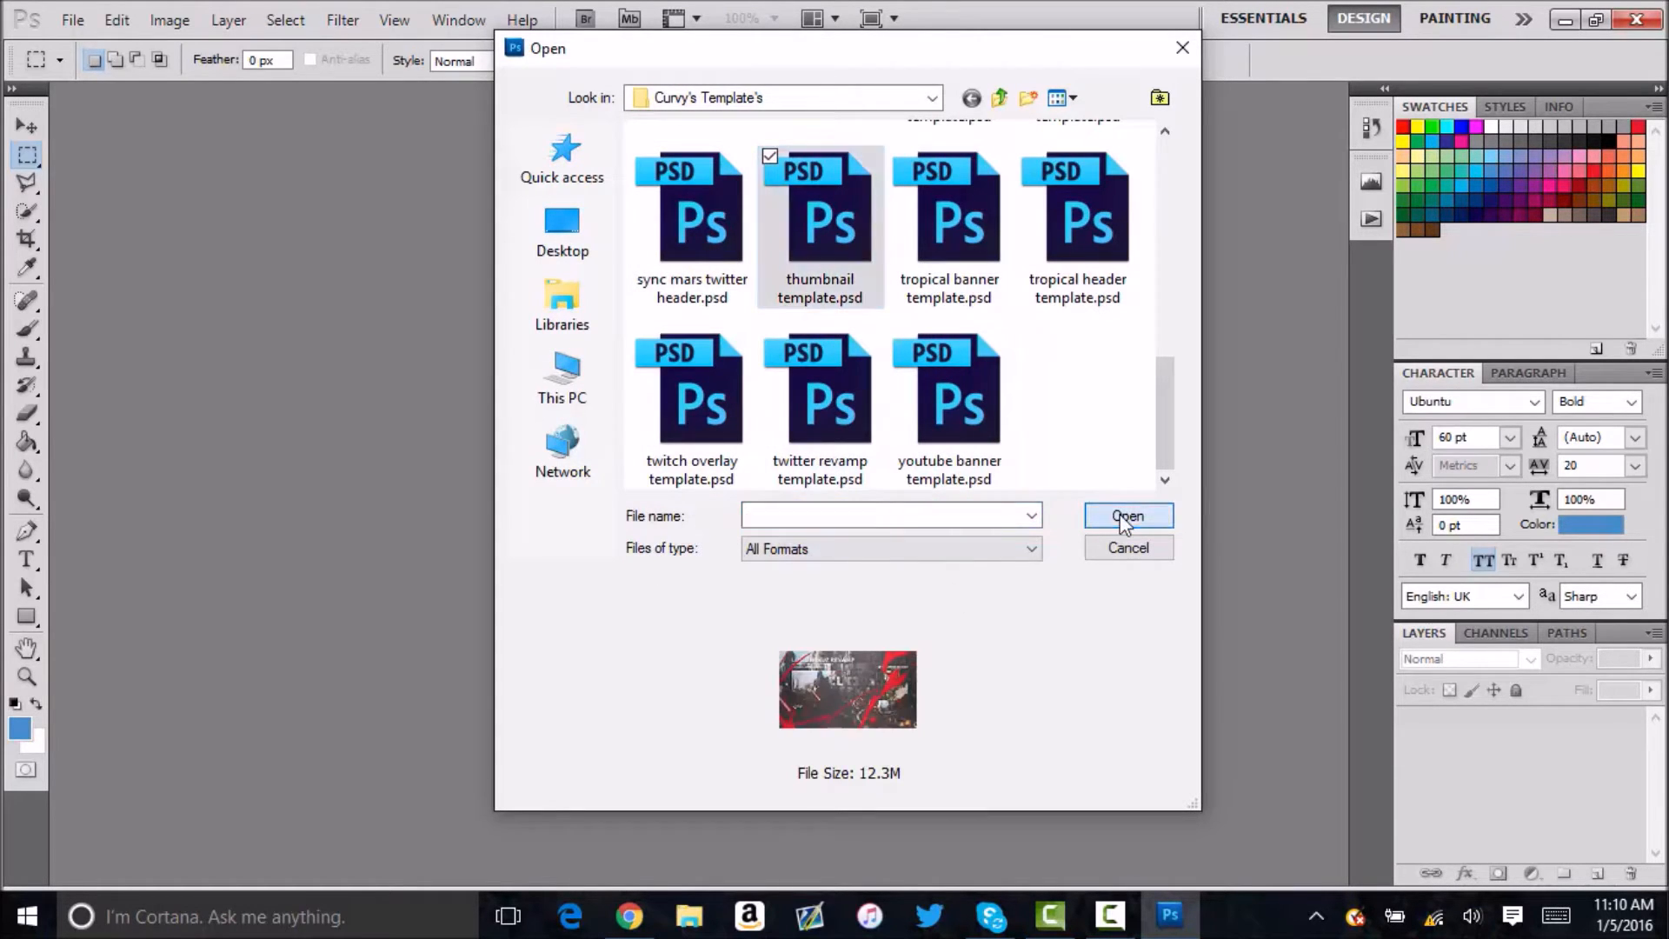
click(1120, 515)
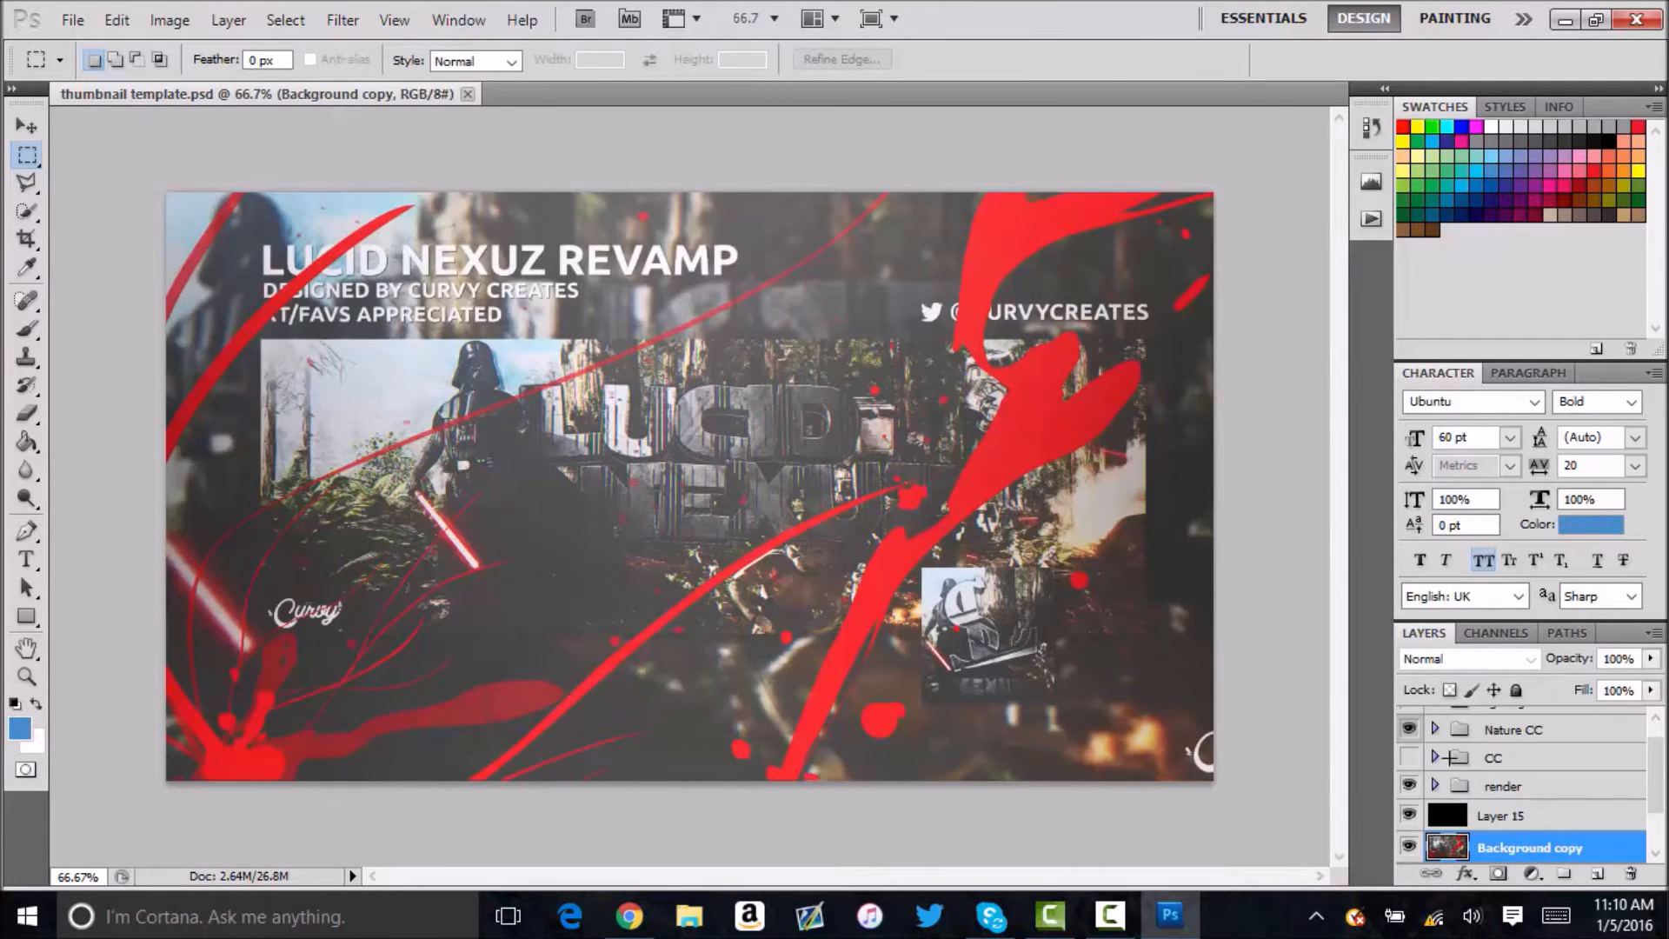
Delete the Background copy layer and expand the Background group.
scroll(1458, 752, down, 1)
click(1408, 787)
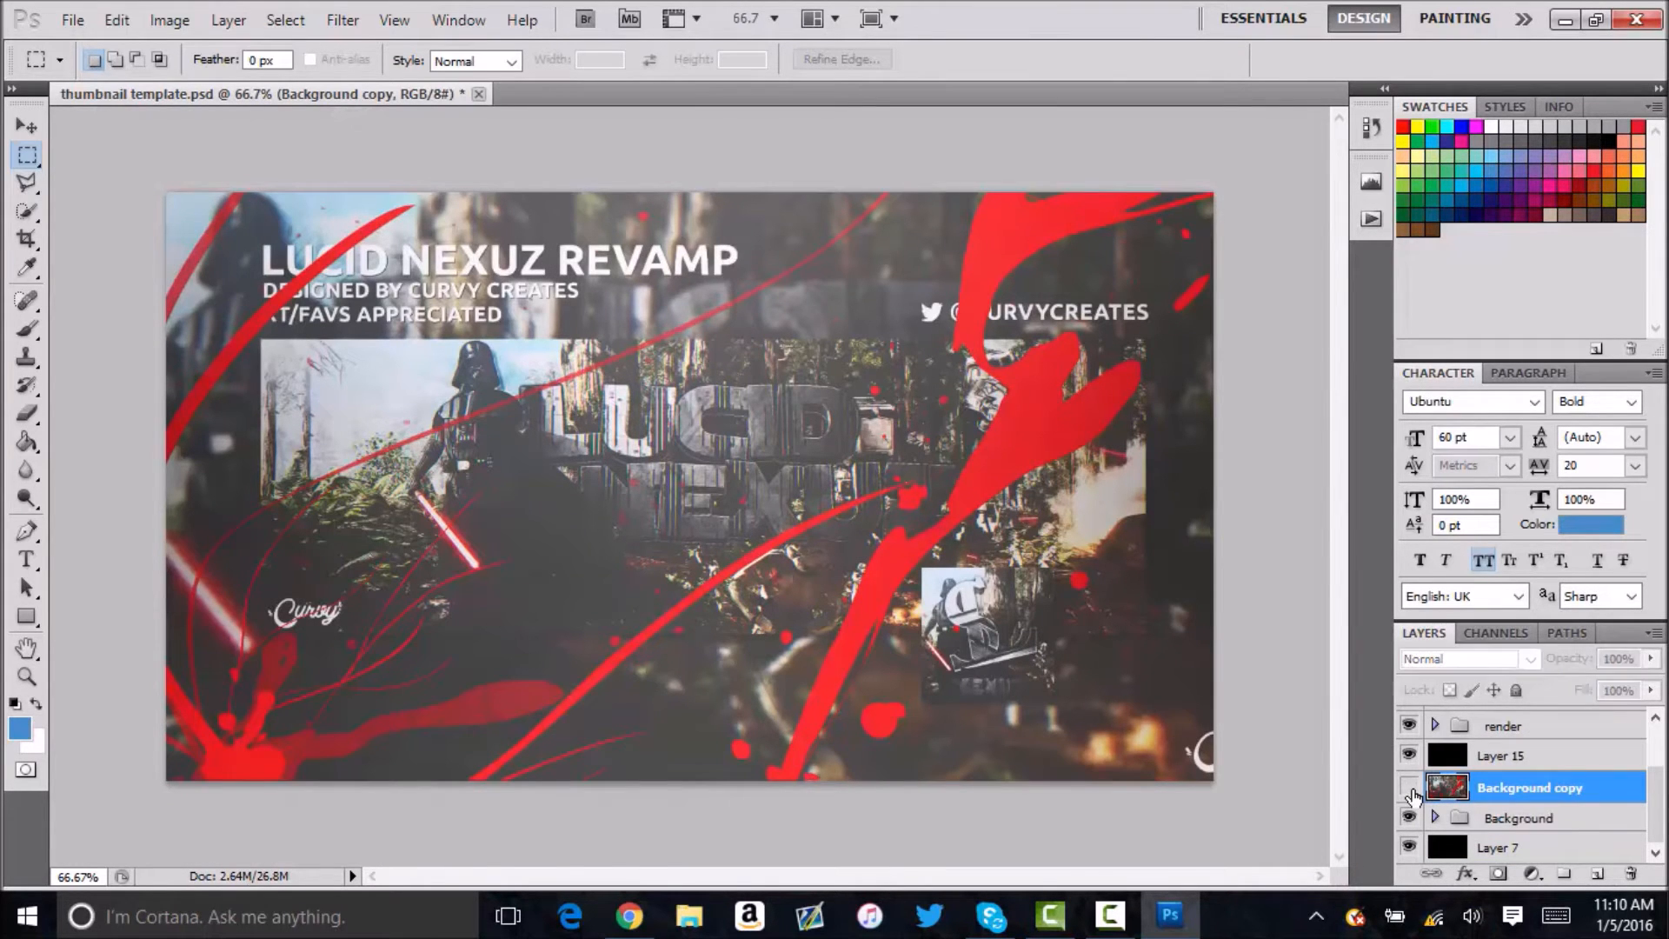
click(1409, 788)
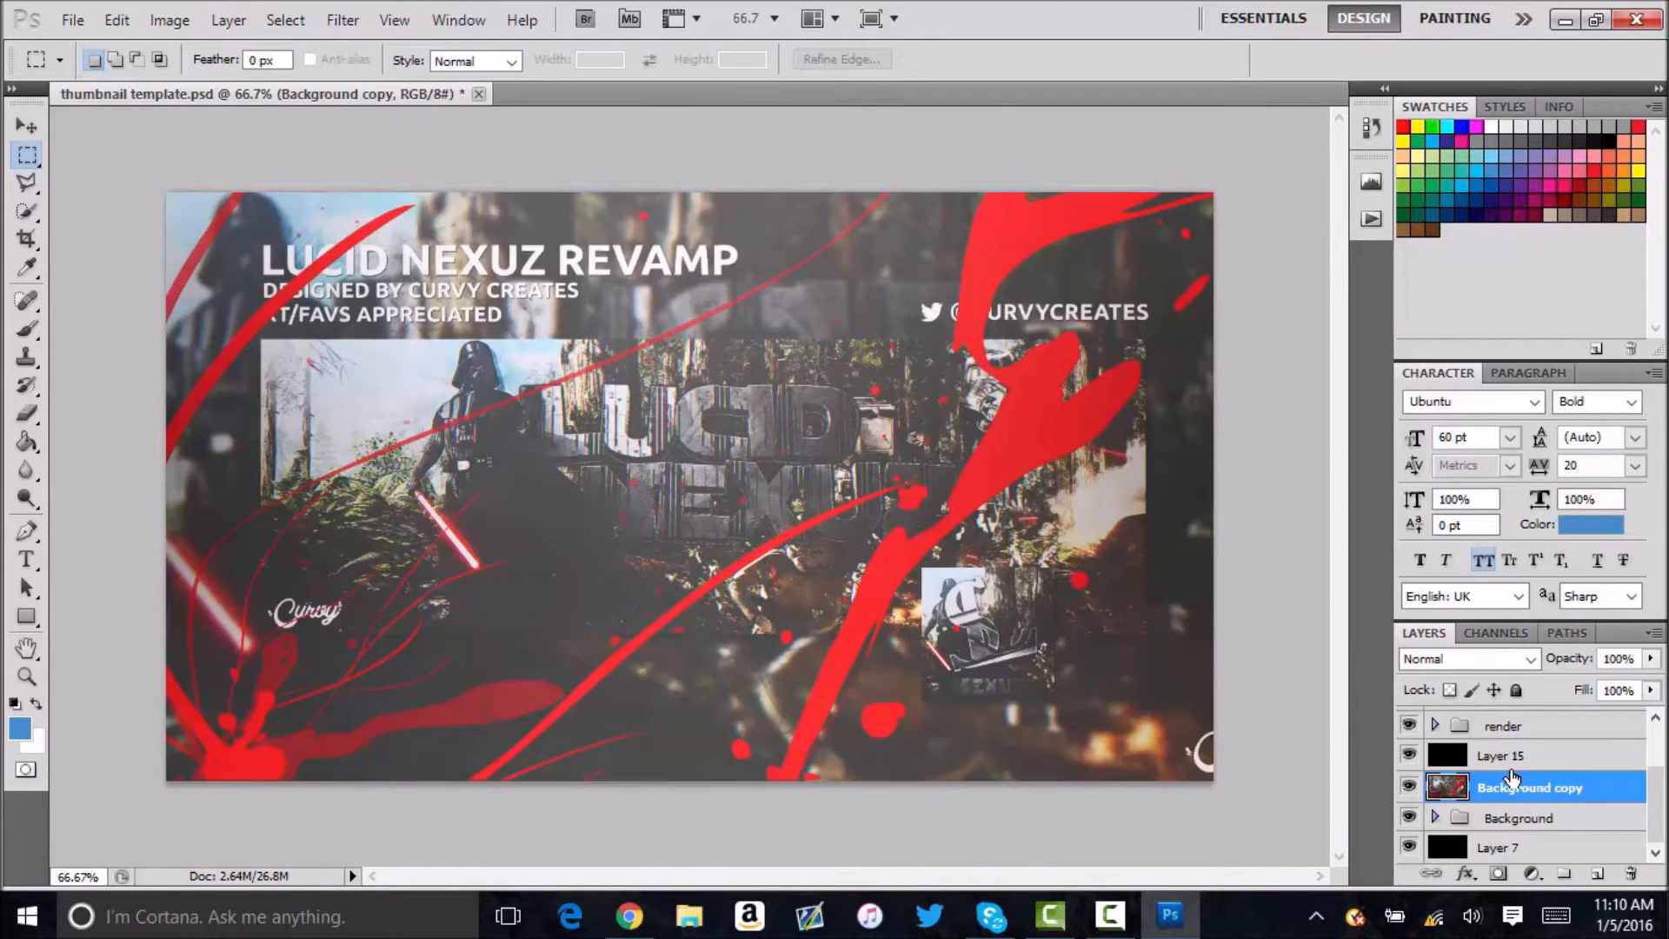
key(Delete)
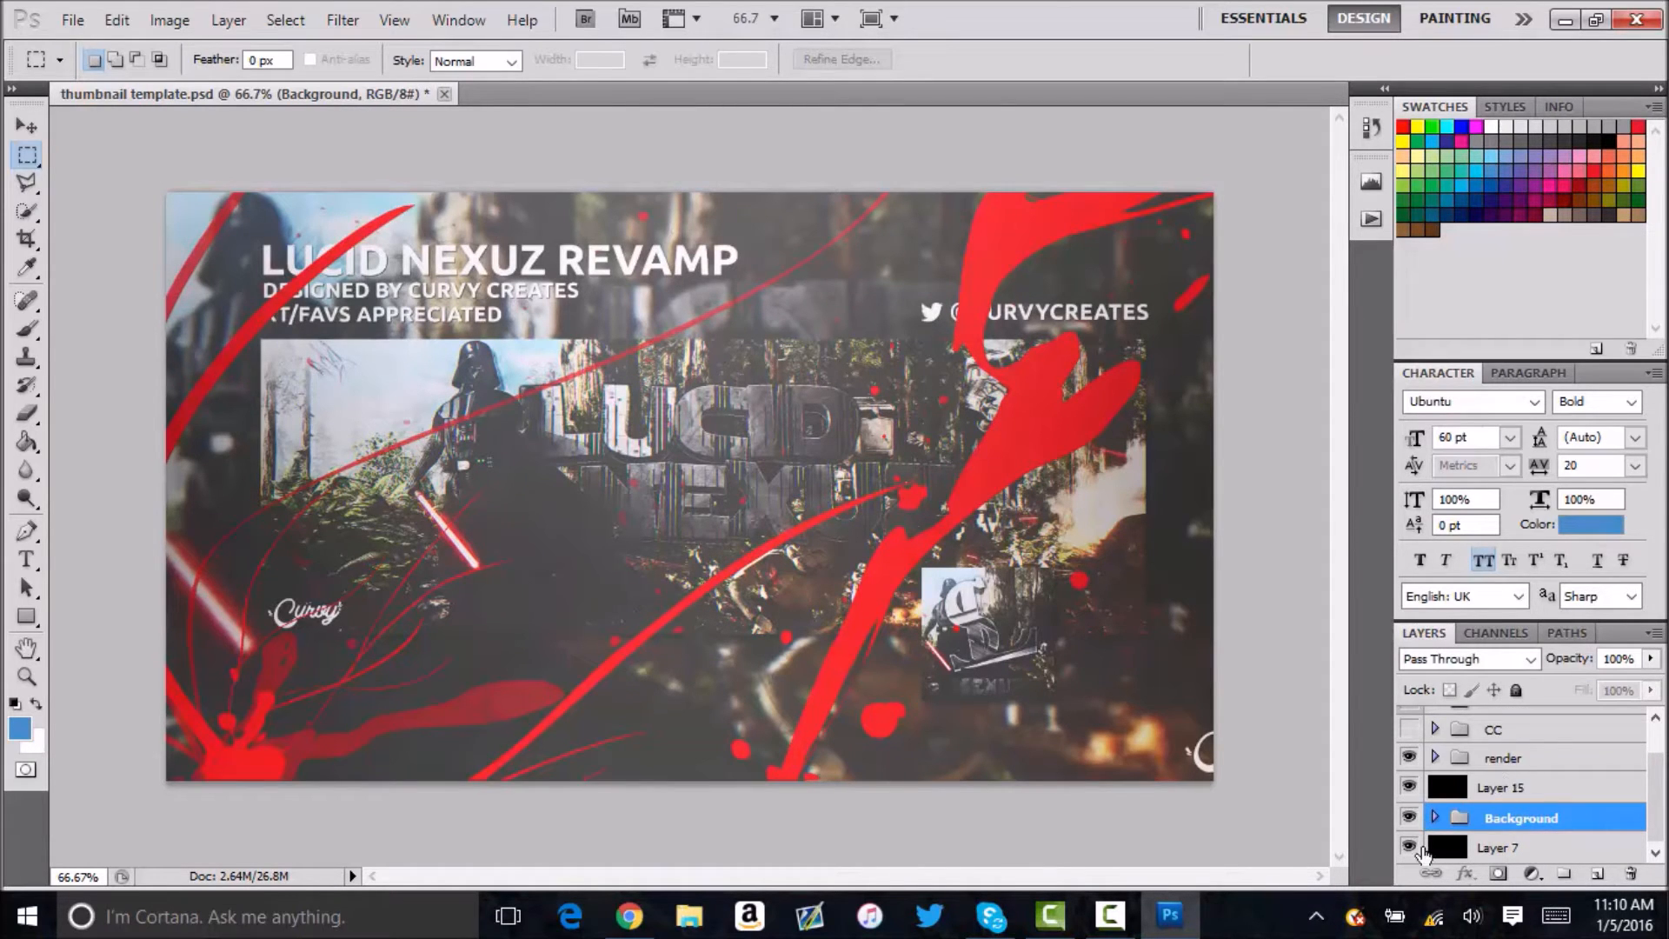
click(1434, 817)
scroll(1521, 782, down, 3)
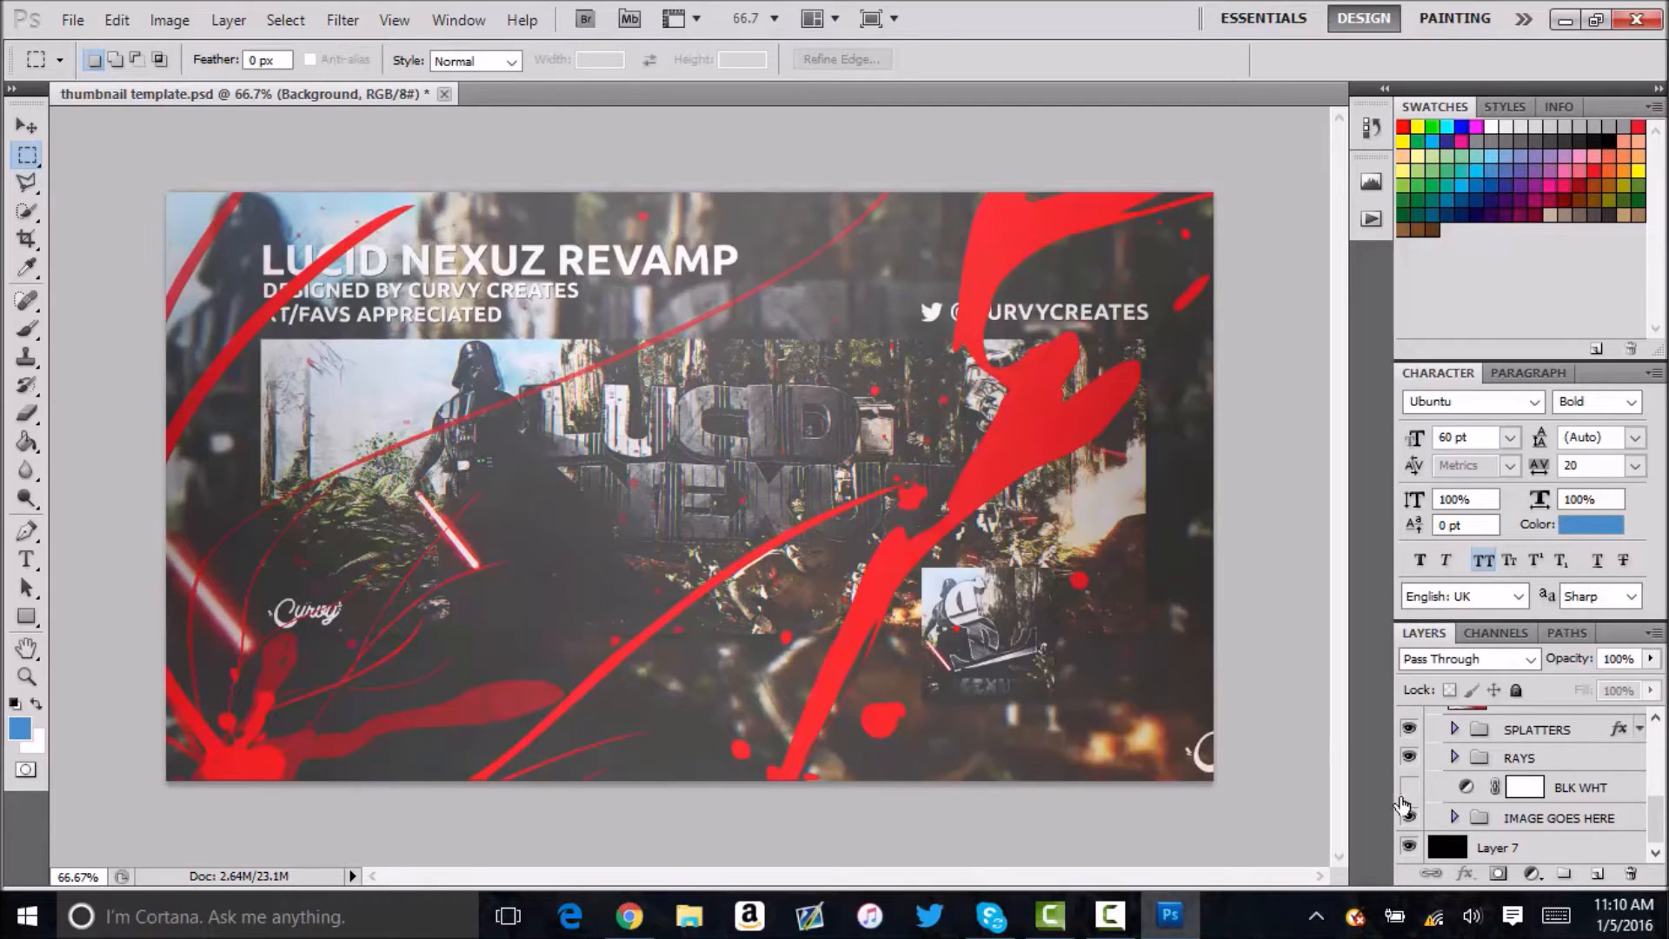
Open dez bryant.jpg from the Wallpaper folder in Pictures and close it again.
click(72, 19)
click(100, 67)
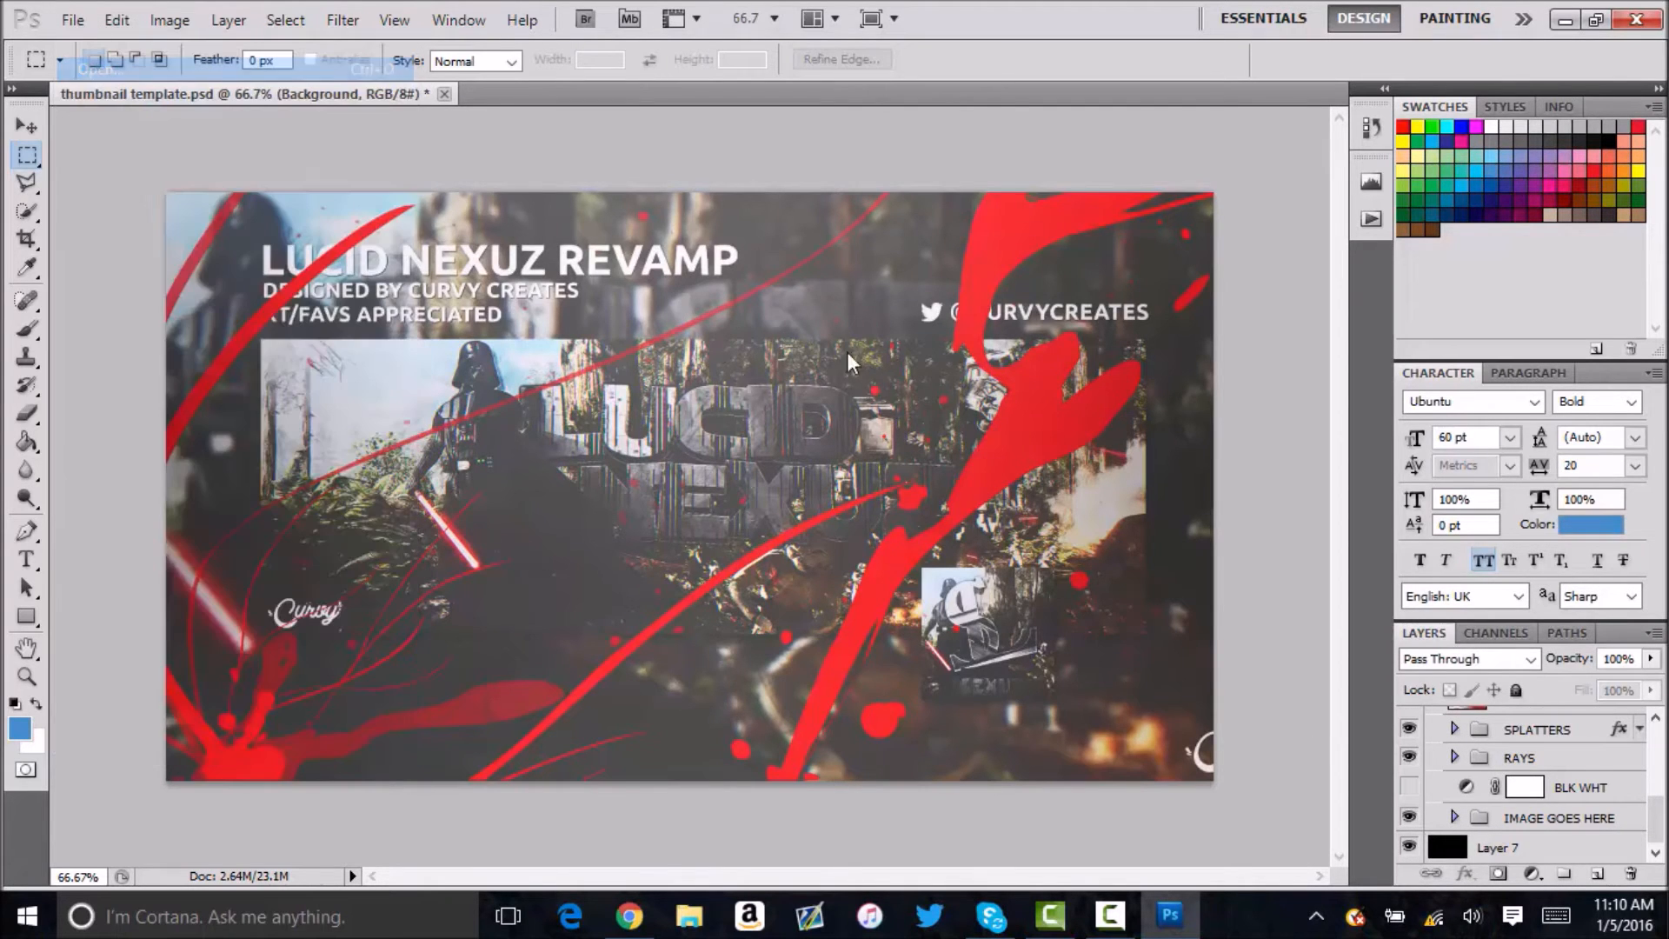
scroll(841, 351, down, 1)
click(563, 376)
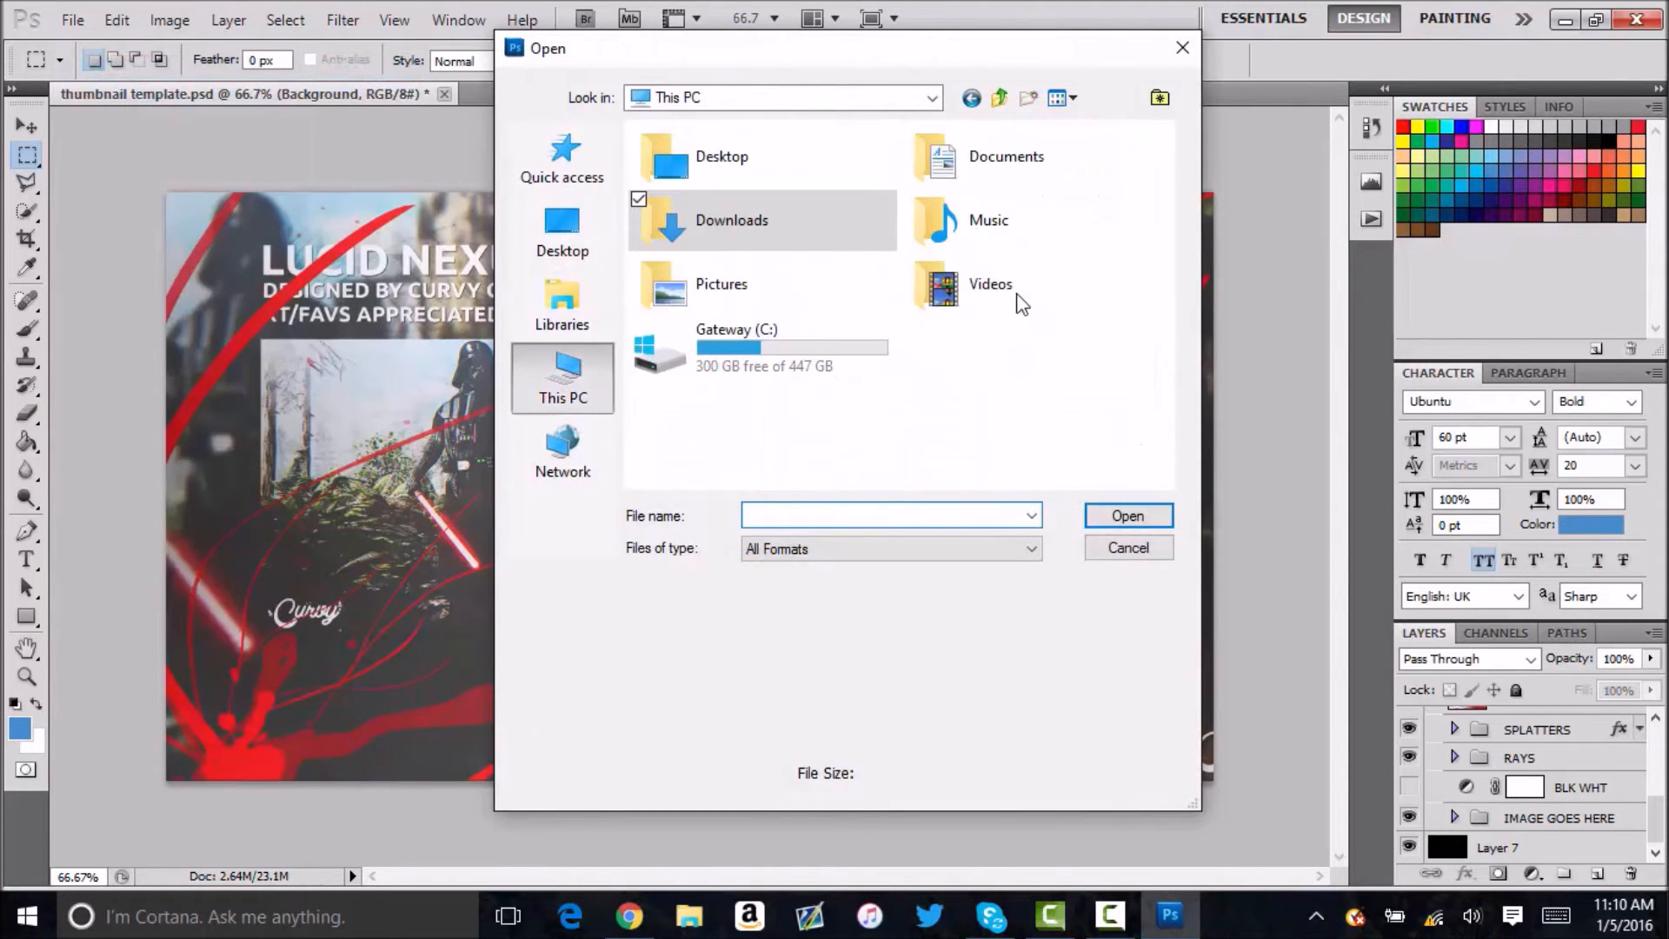
double_click(793, 285)
double_click(718, 395)
scroll(962, 256, down, 15)
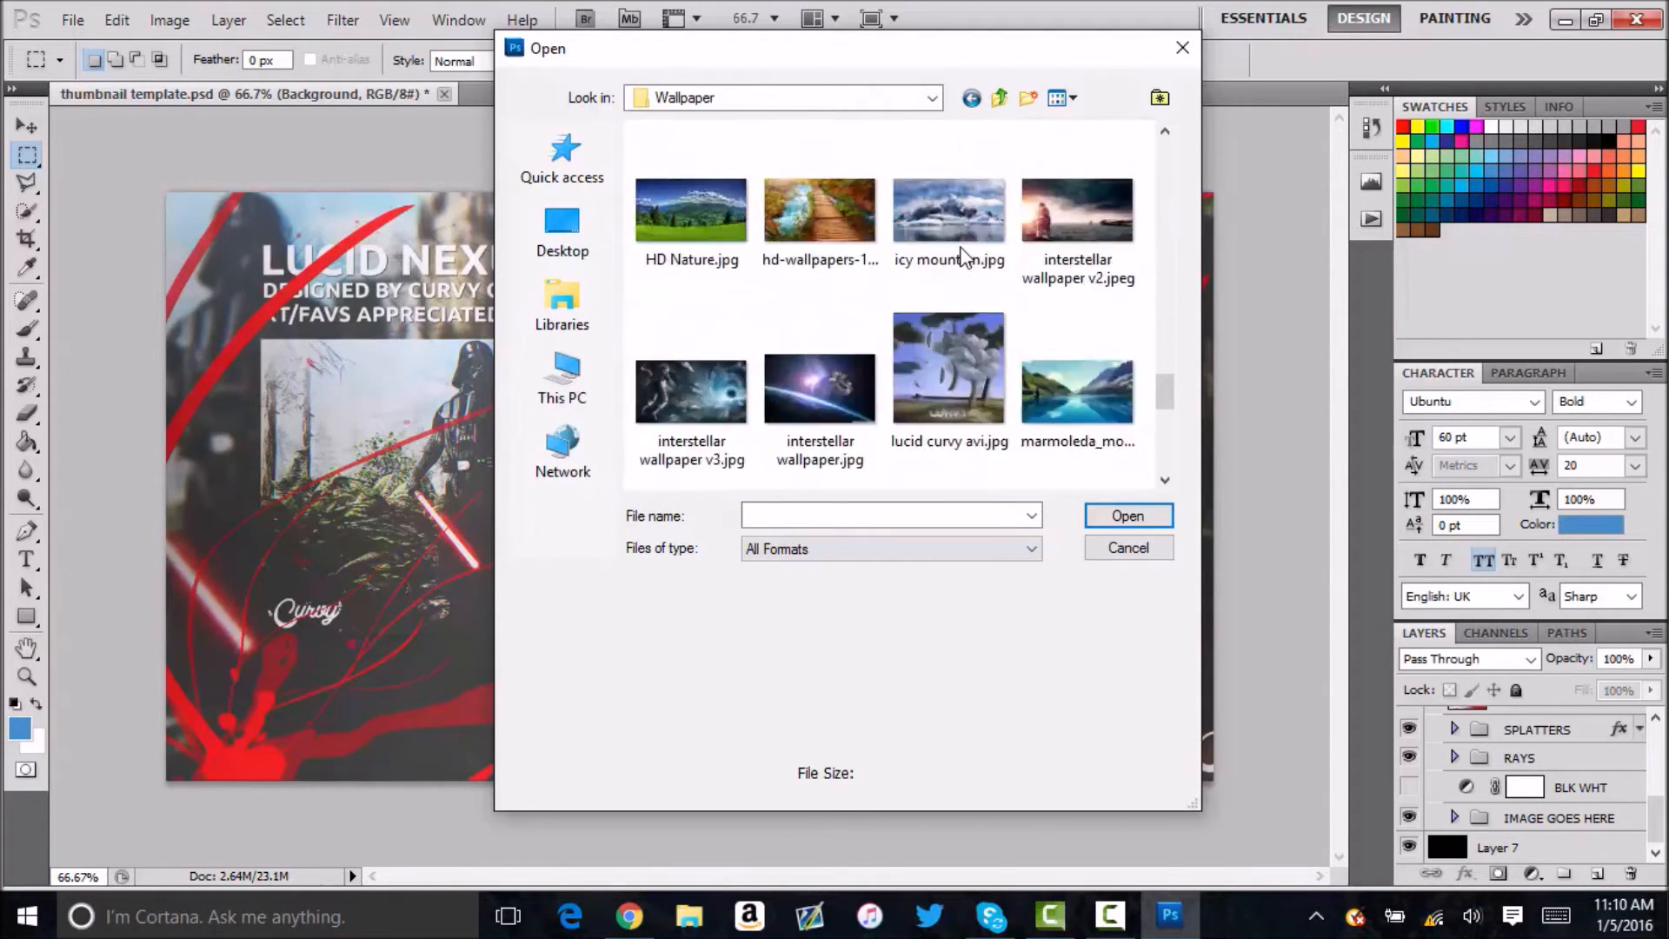
scroll(857, 243, up, 10)
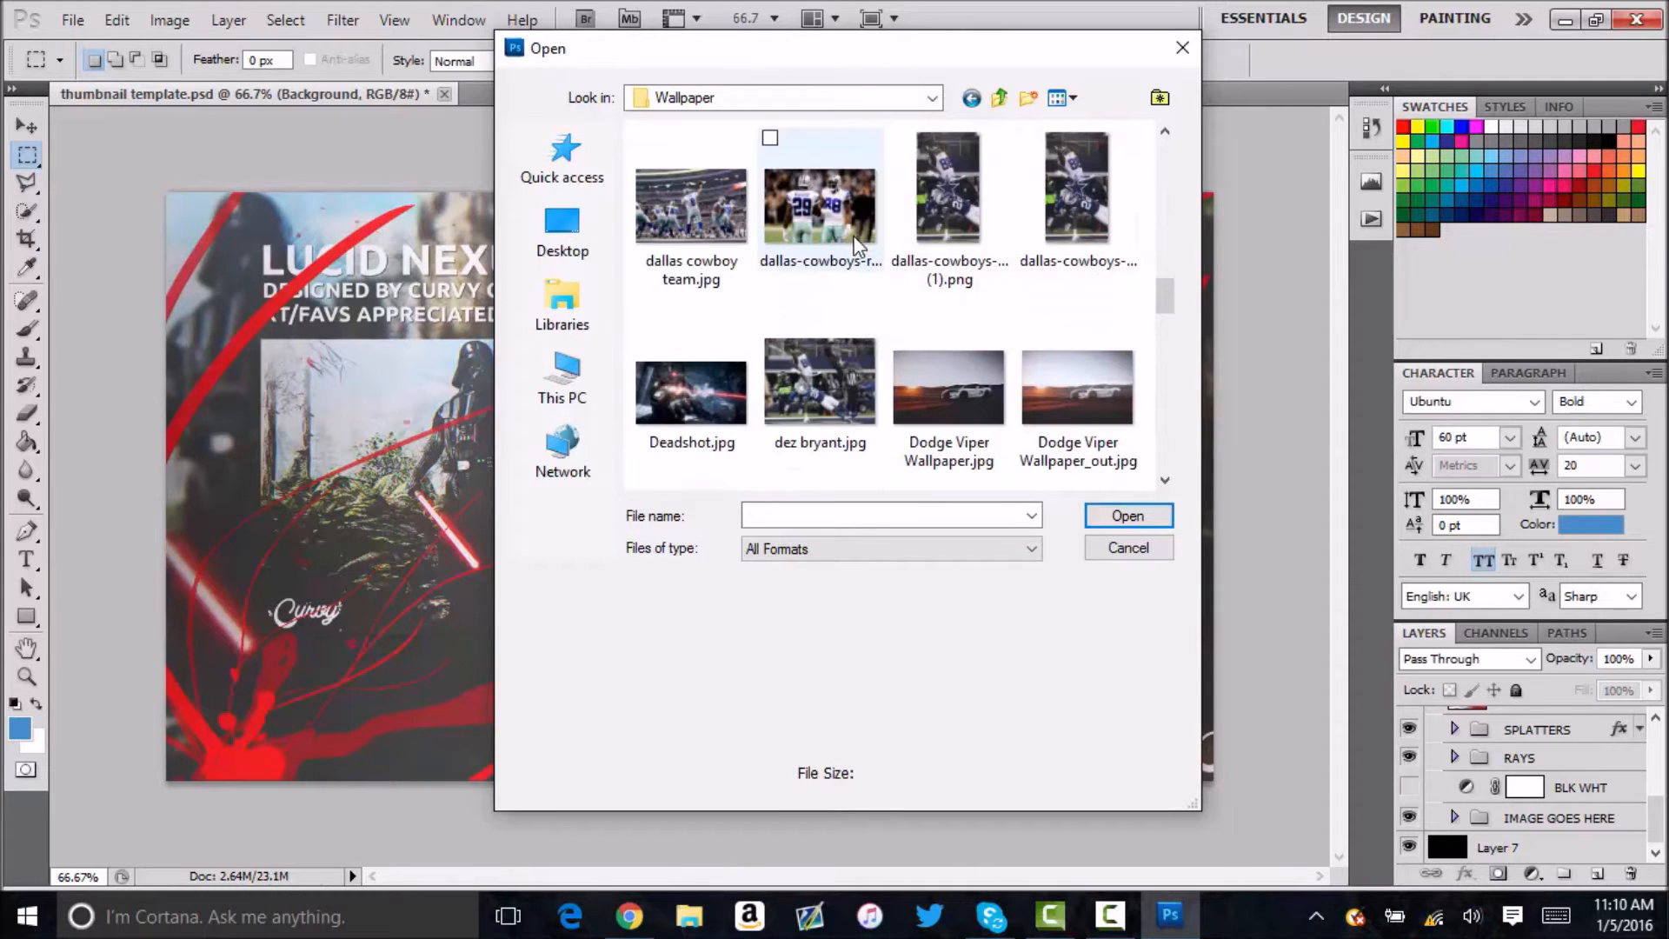
click(847, 353)
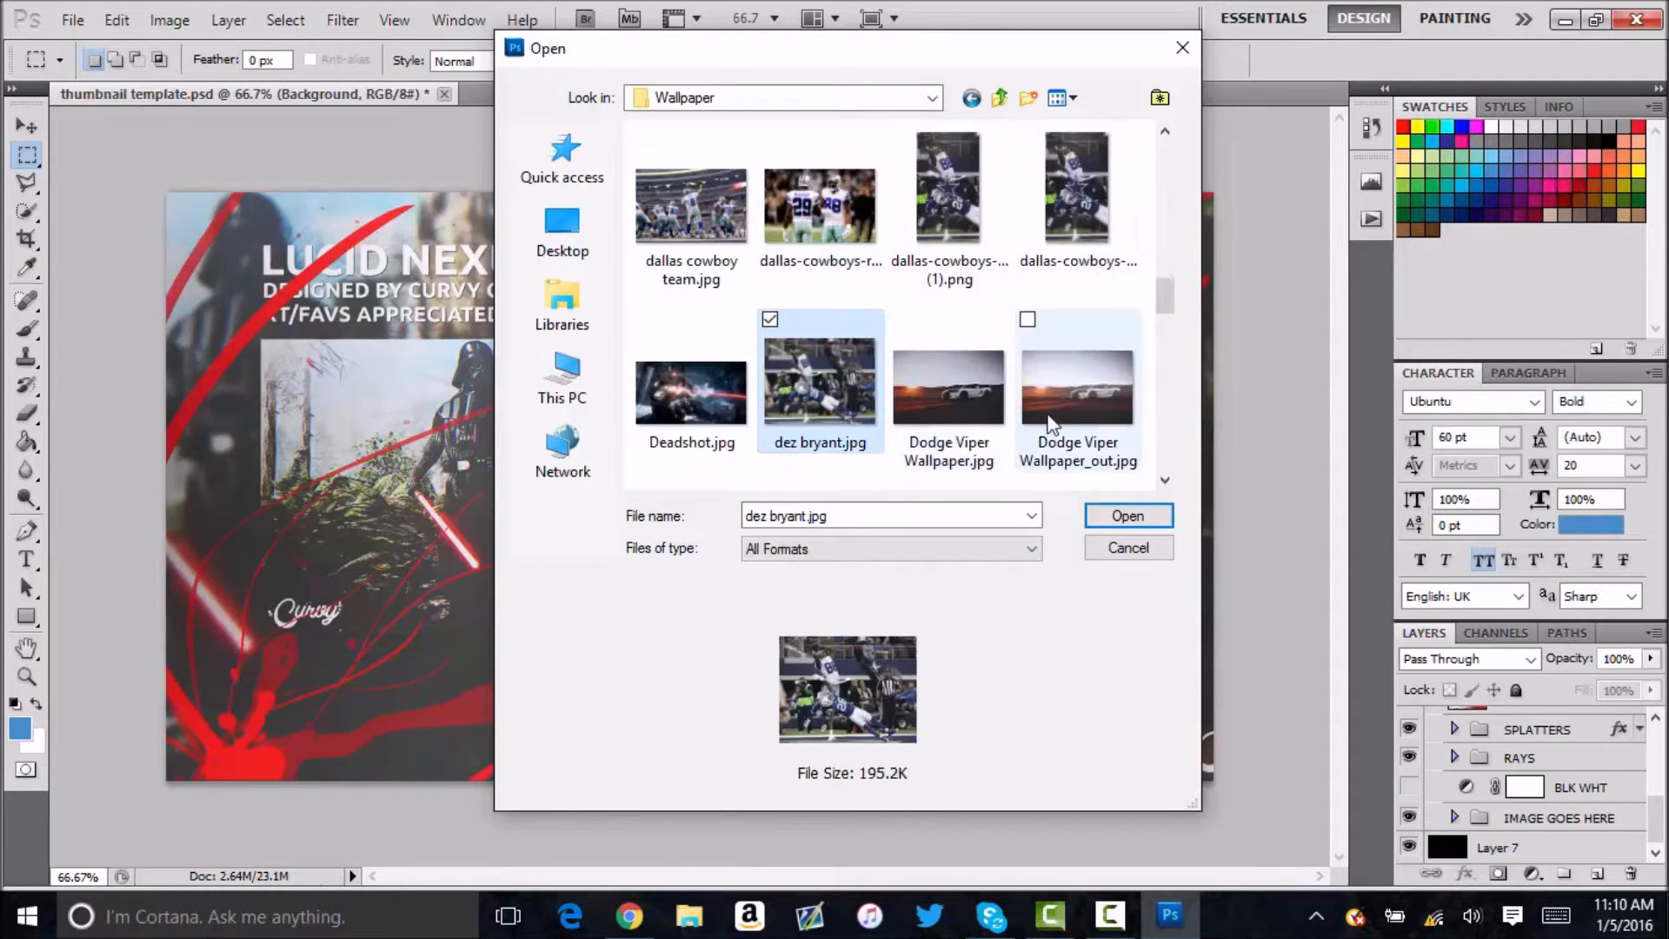
click(1128, 516)
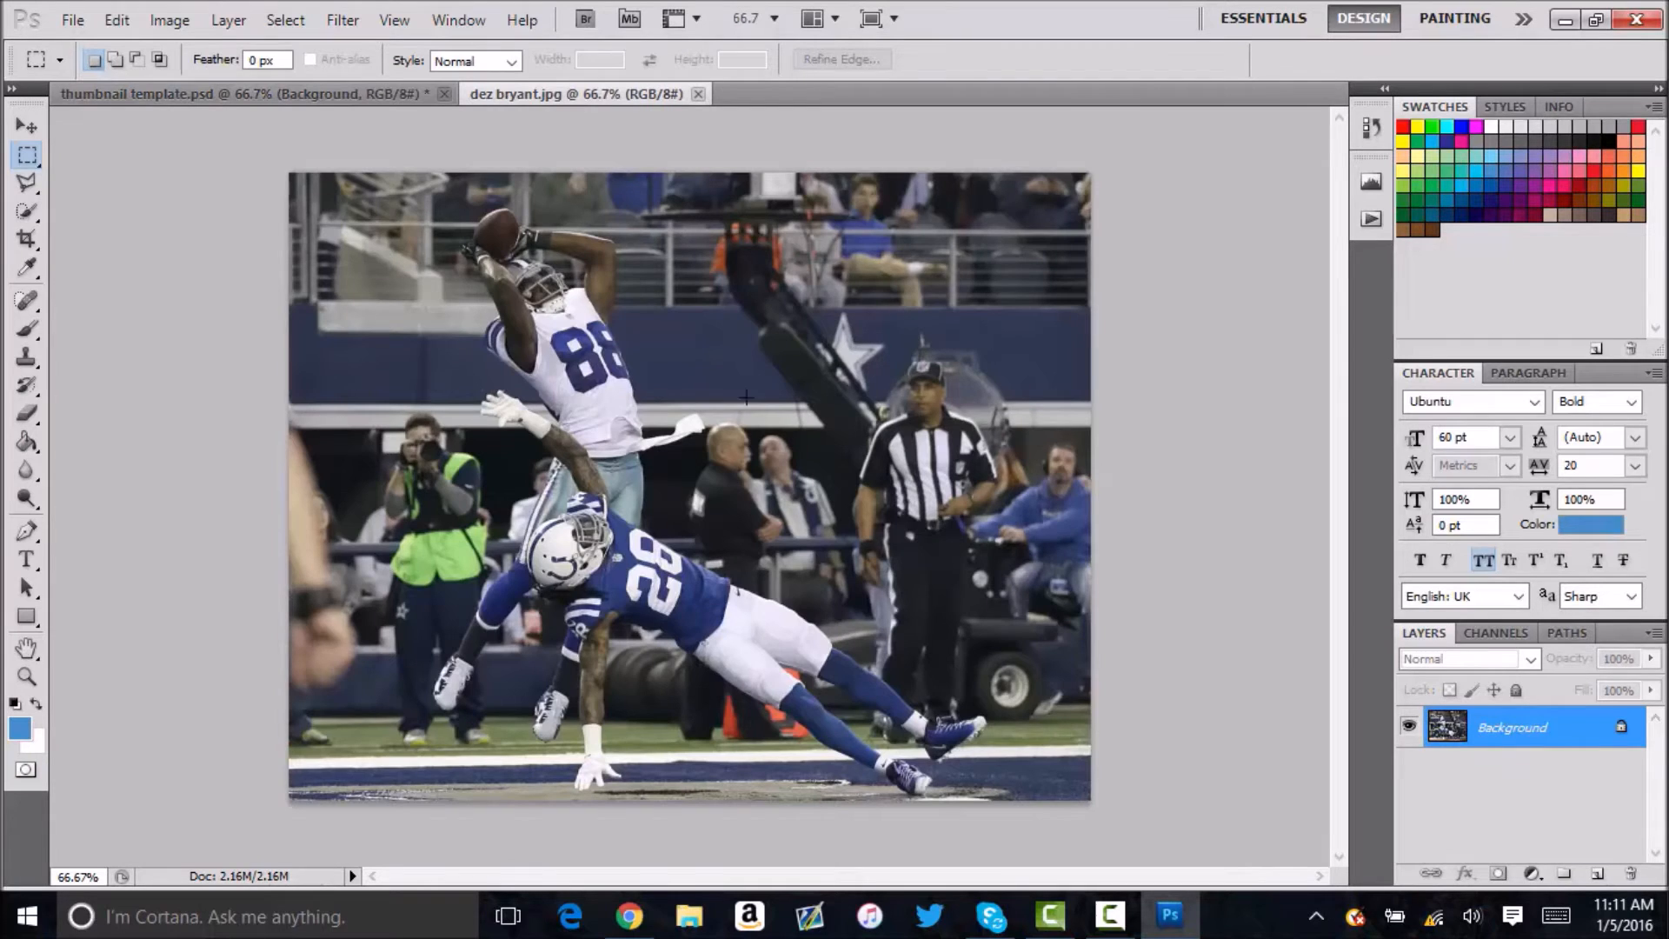
click(697, 94)
Open 72_1tony_romo_dallas_cowboys_passing.jpg from the Wallpaper folder and copy its image into the Background group of thumbnail template.psd.
click(73, 20)
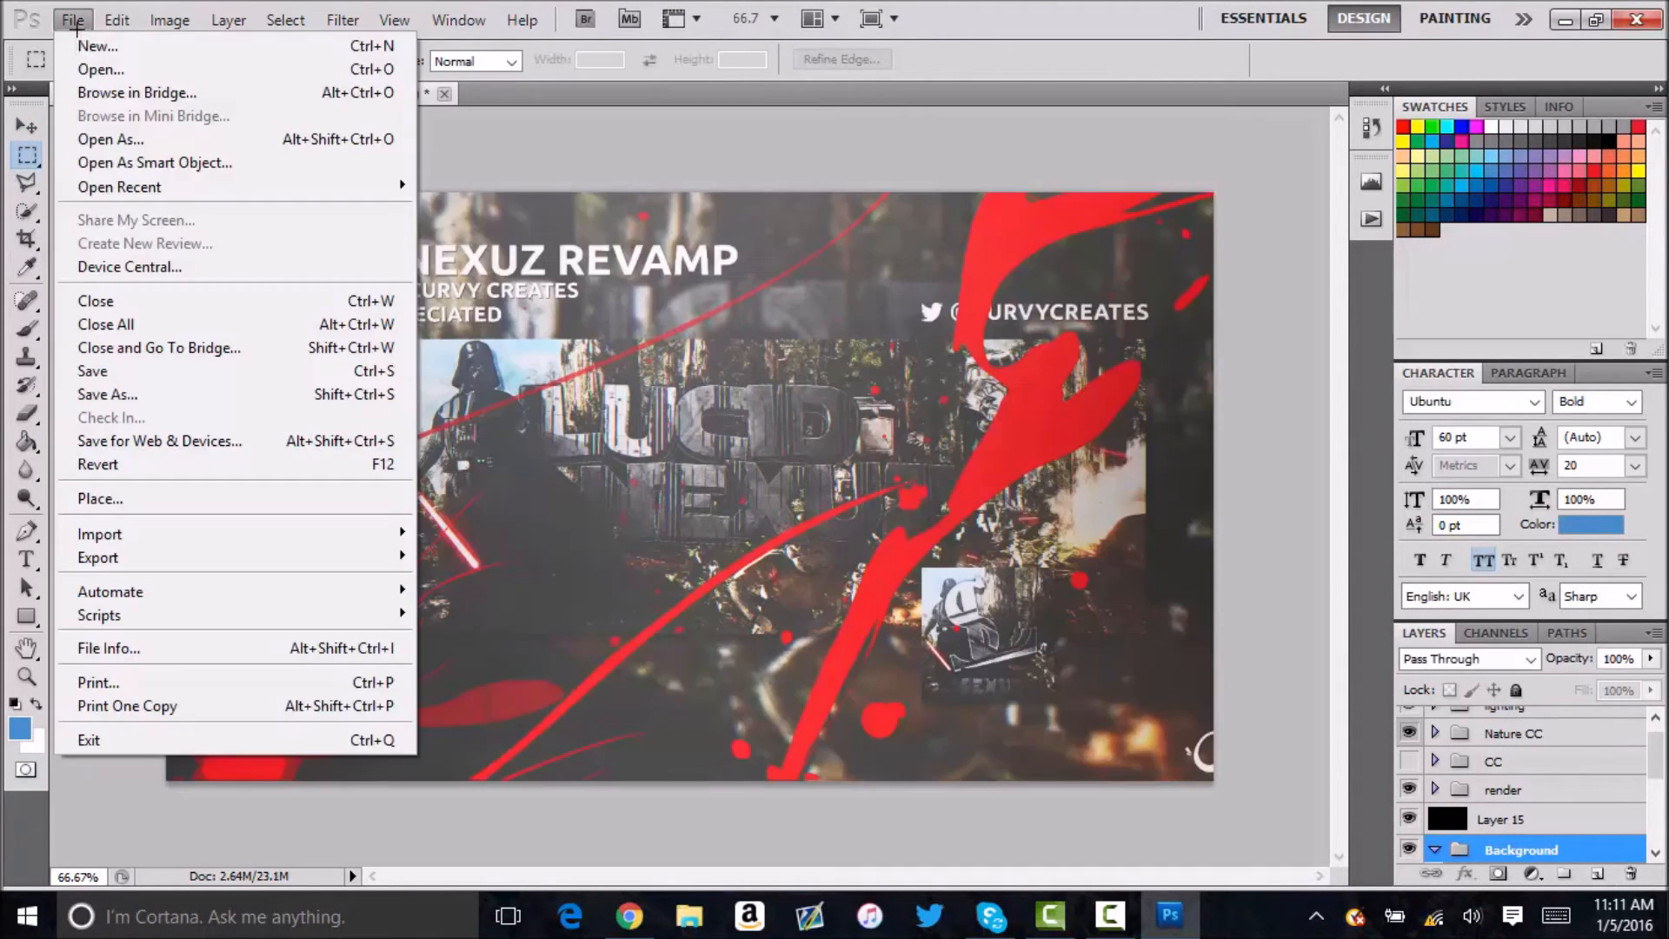
click(100, 70)
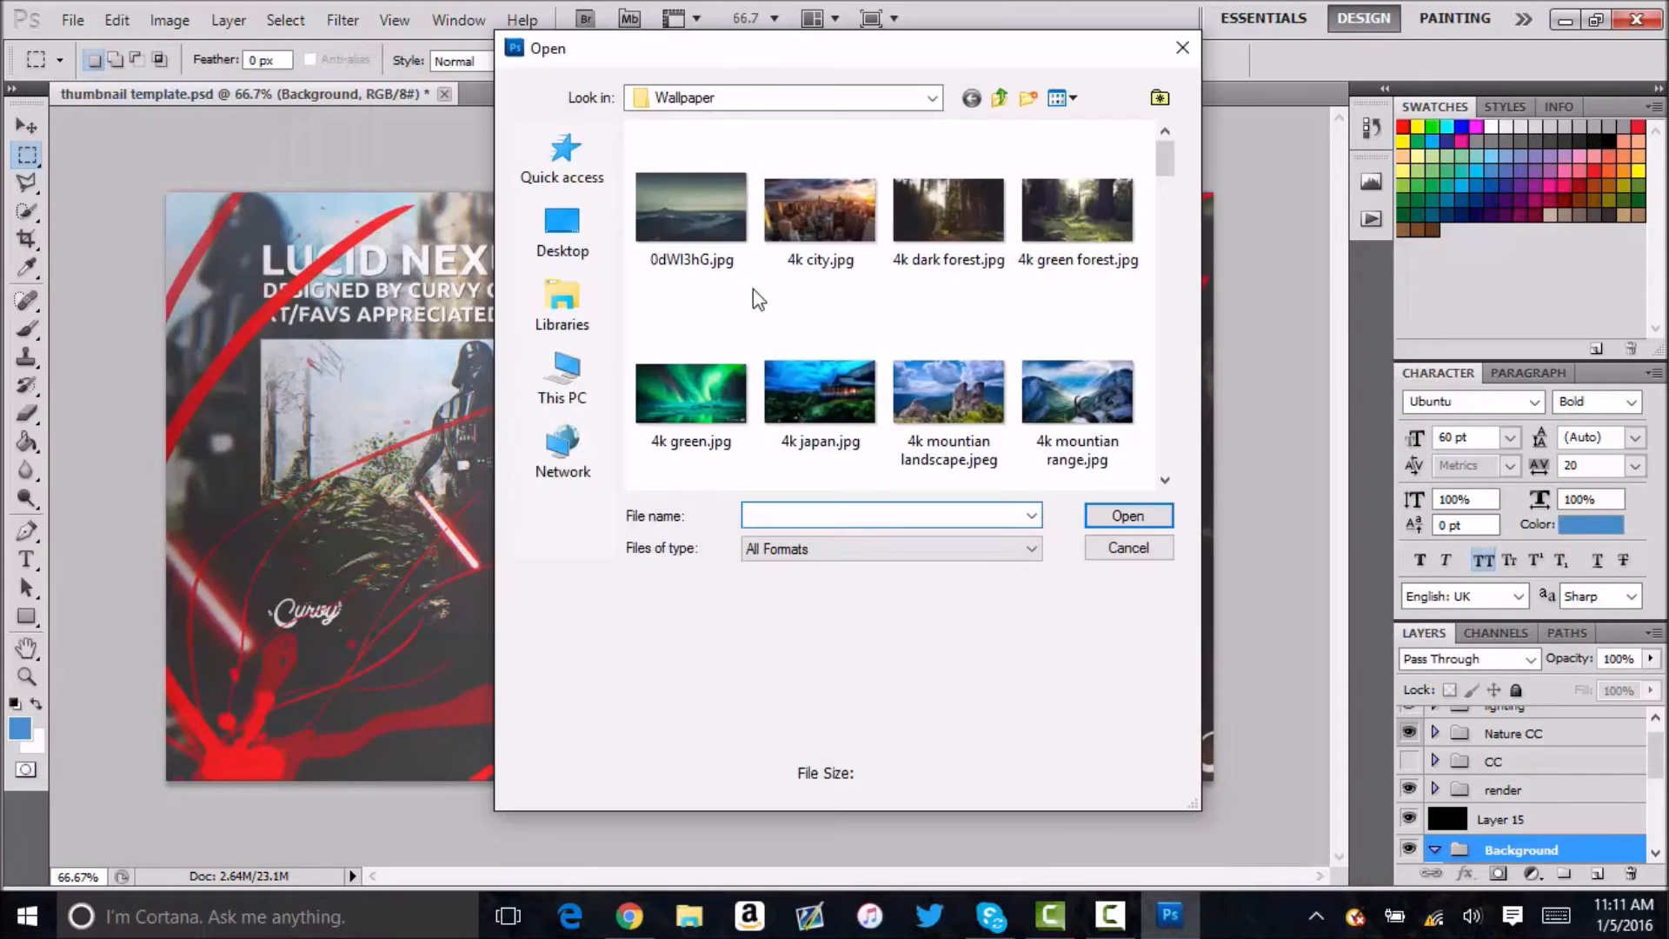
scroll(753, 289, down, 5)
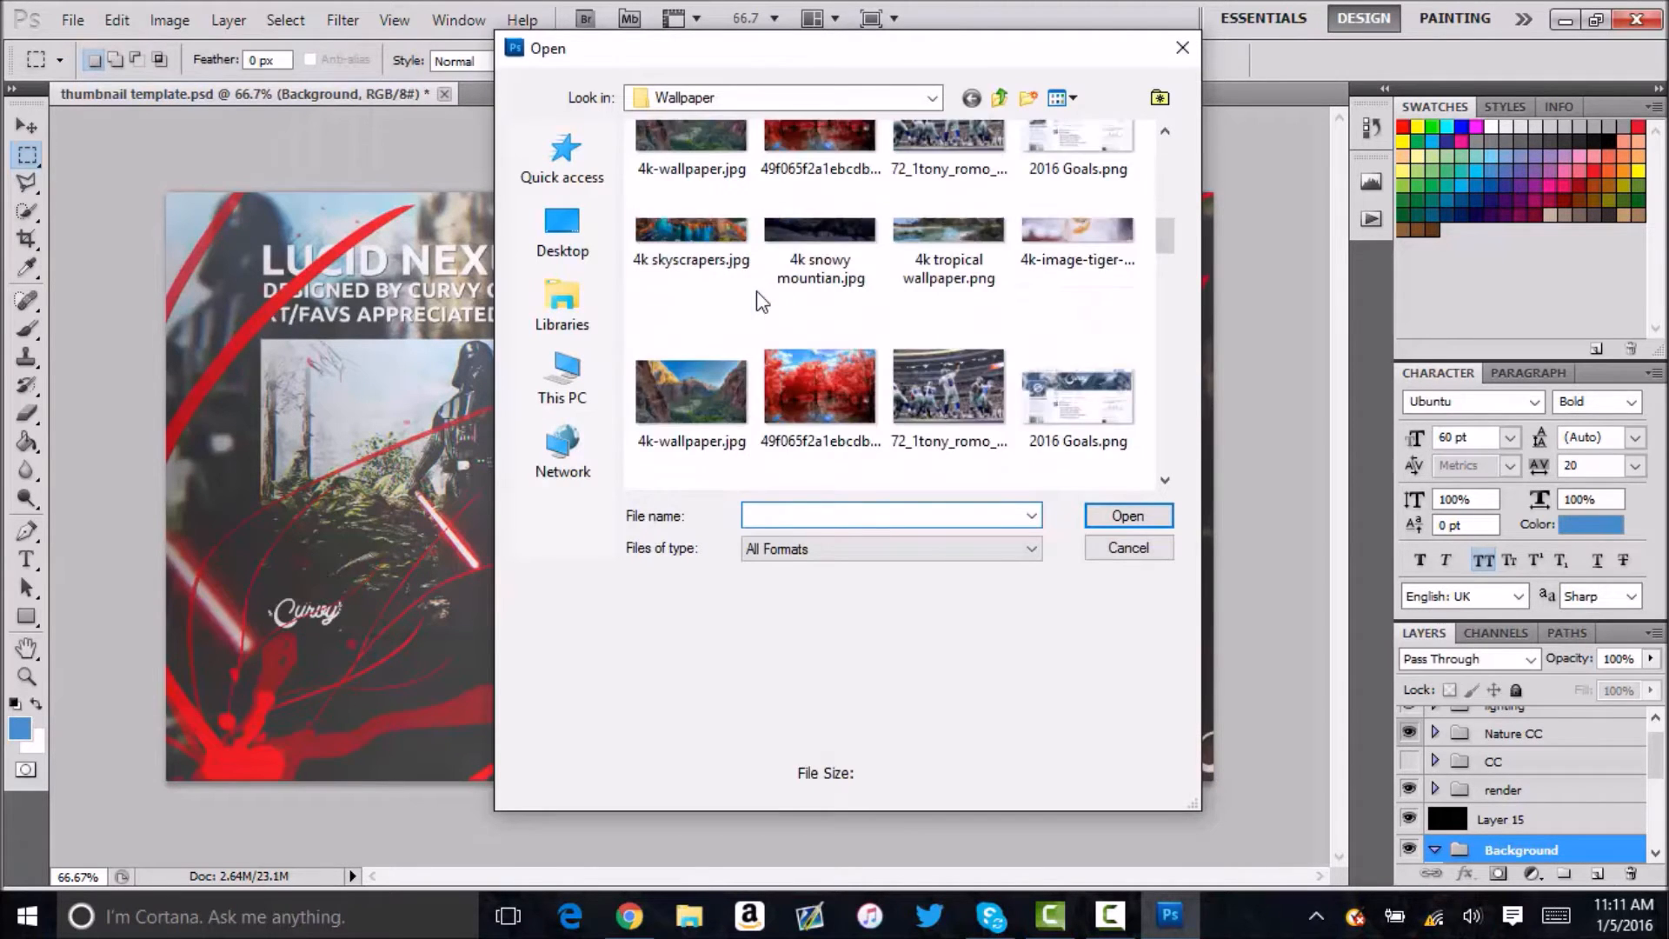
click(944, 353)
click(1128, 517)
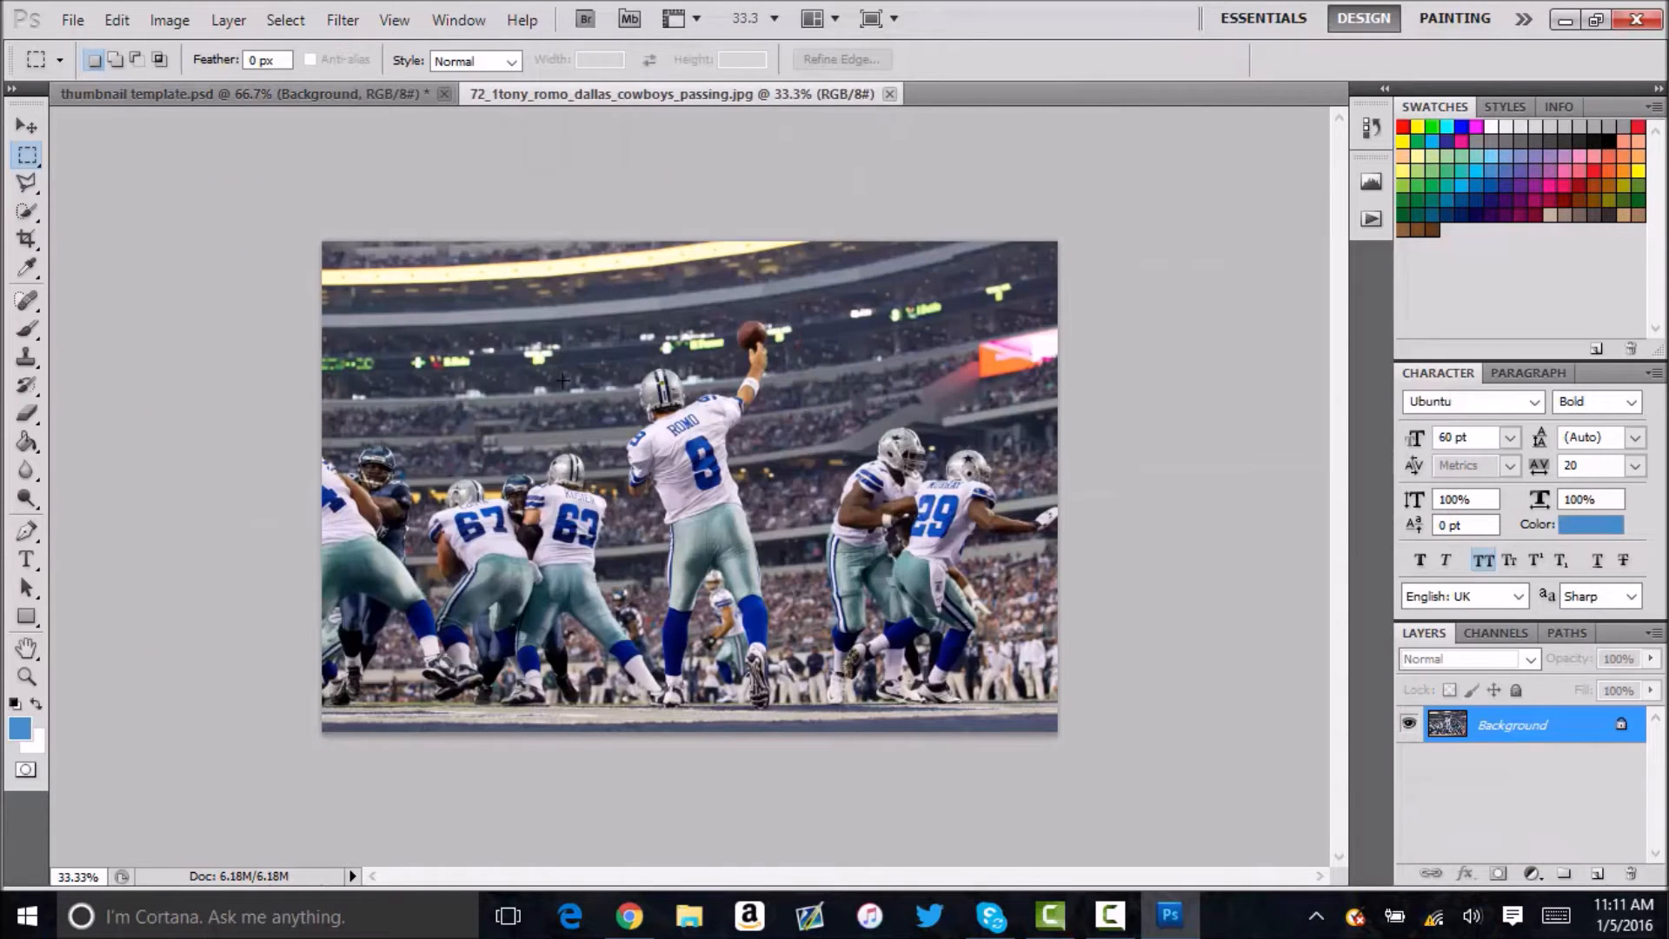
click(26, 126)
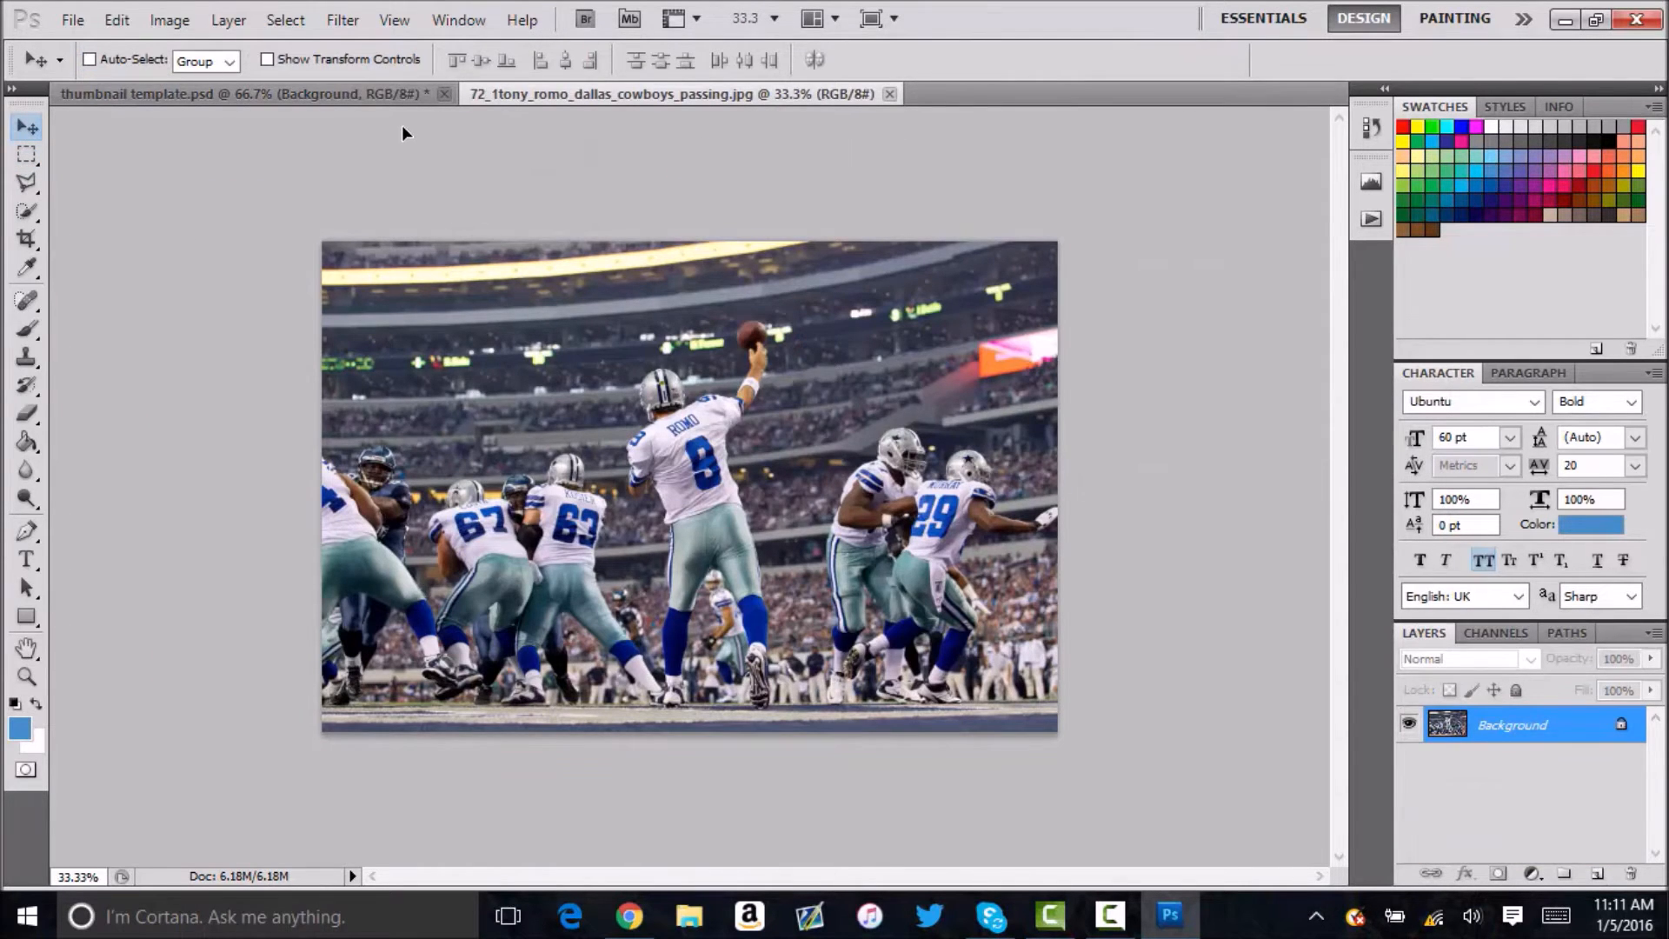
drag(397, 103, 452, 365)
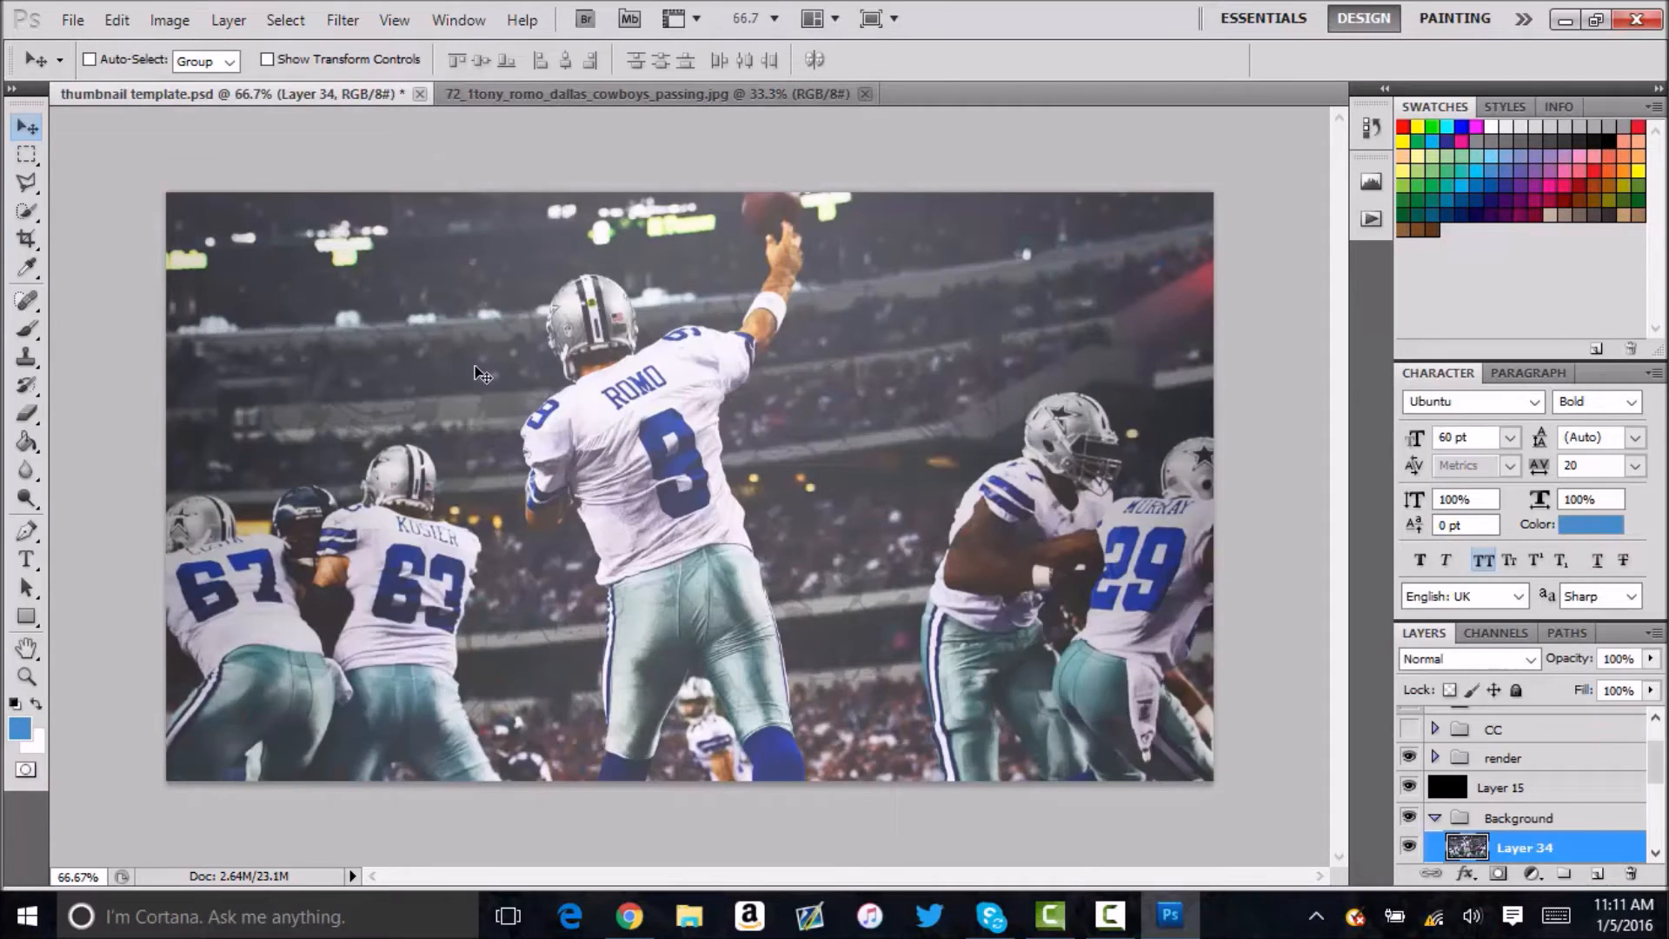
Scale the football photo layer proportionally to about 71.68% and position it across the full canvas width.
key(ctrl+t)
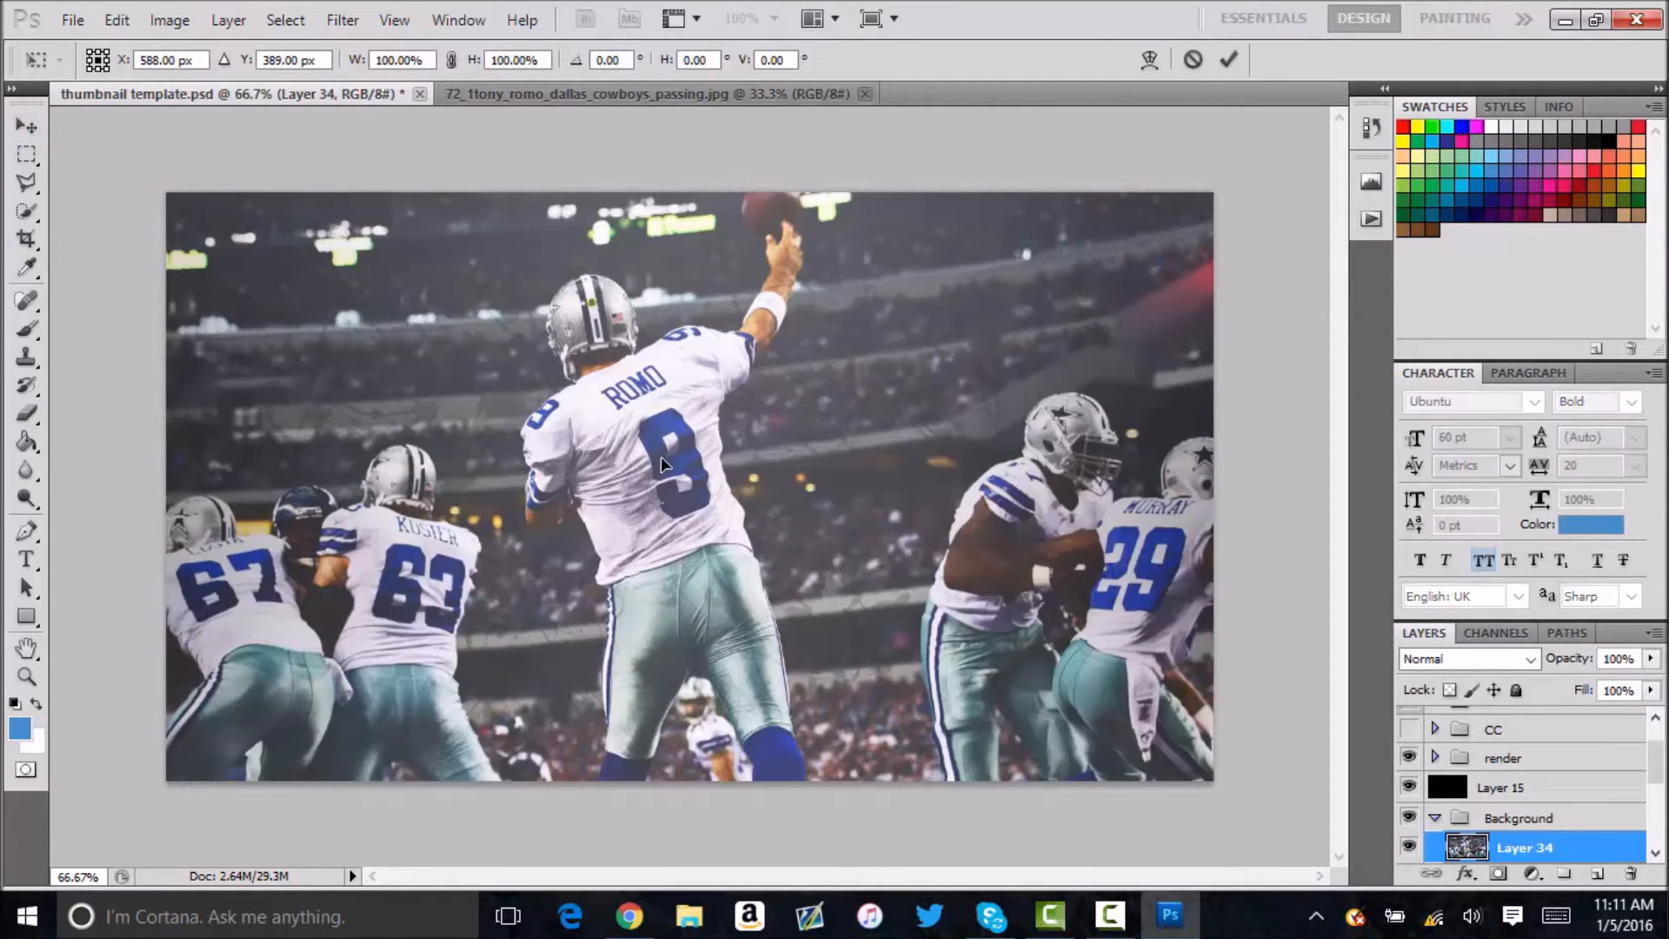
drag(715, 474, 443, 547)
shift+drag(189, 734, 316, 694)
shift+drag(166, 782, 663, 450)
drag(725, 387, 253, 698)
shift+drag(974, 223, 1300, 201)
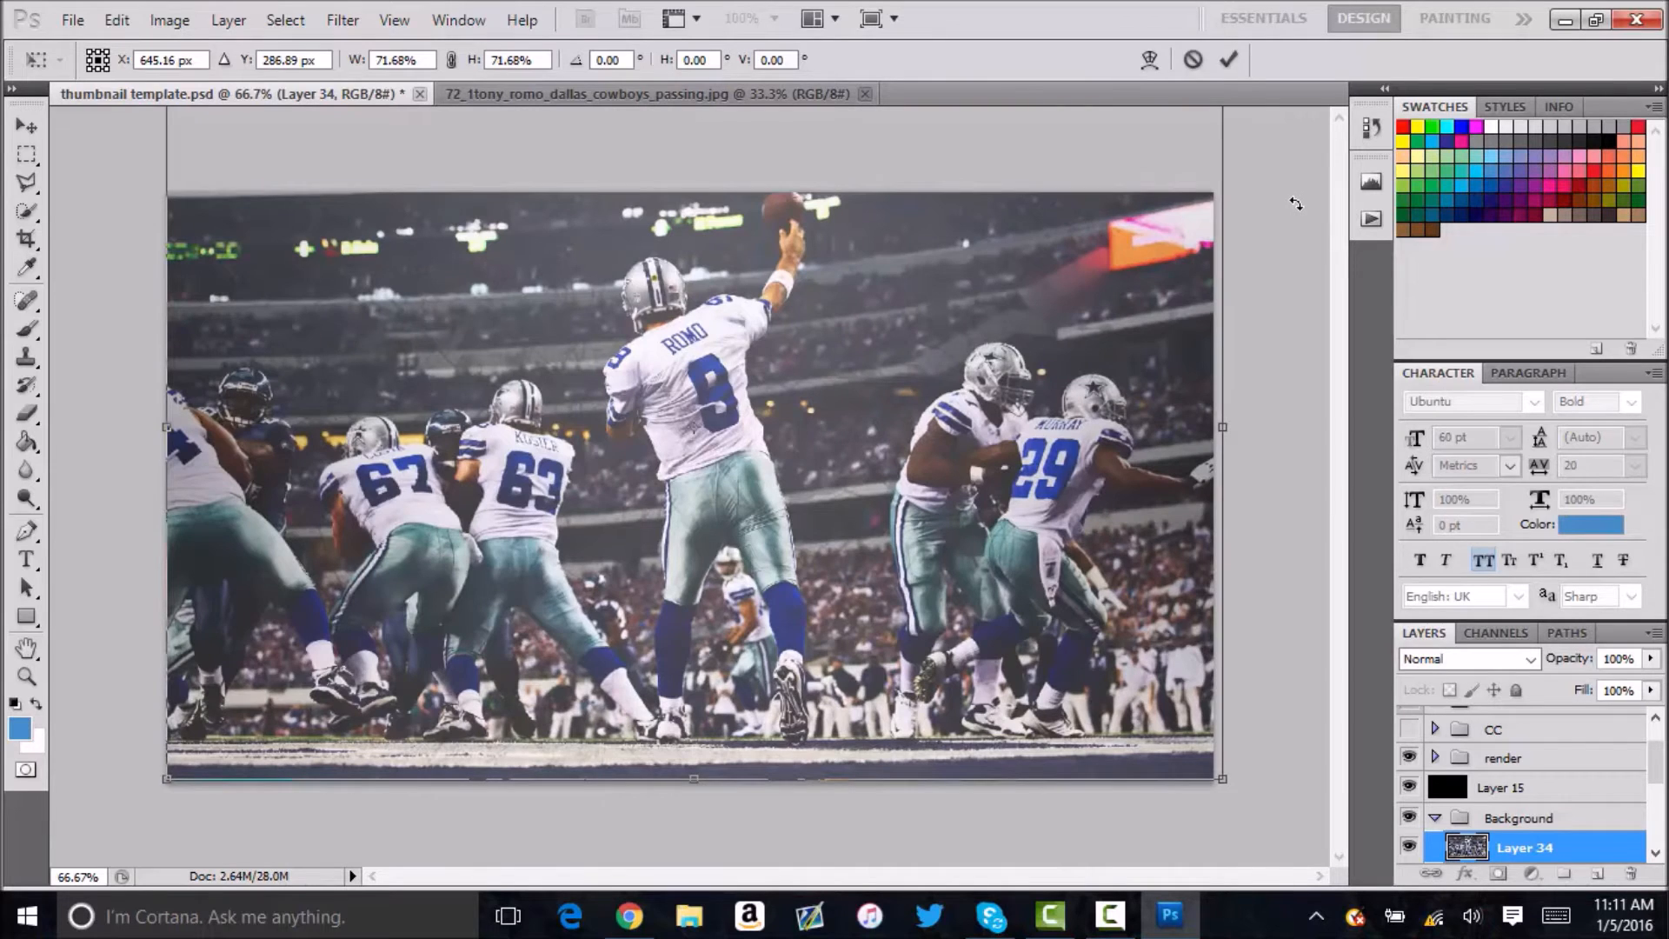
key(Return)
Show the guides and reposition the football photo to about X 633 px, Y 371 px, keeping the canvas covered.
key(shift+Down)
click(676, 19)
click(717, 48)
key(ctrl+t)
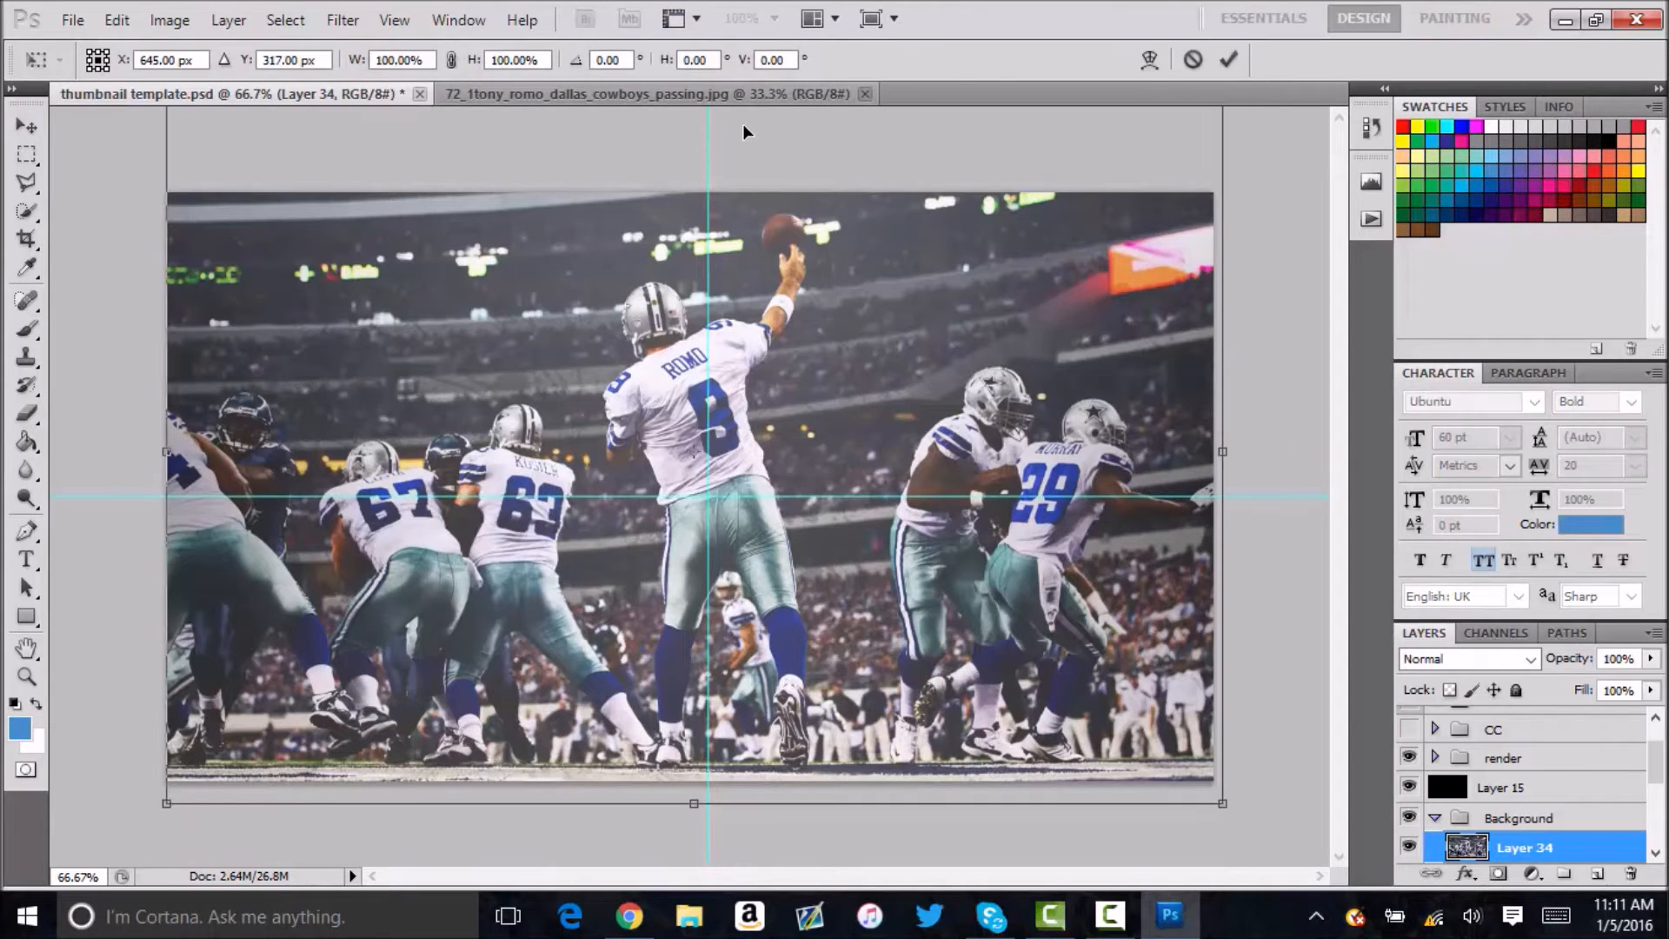
drag(812, 417, 818, 427)
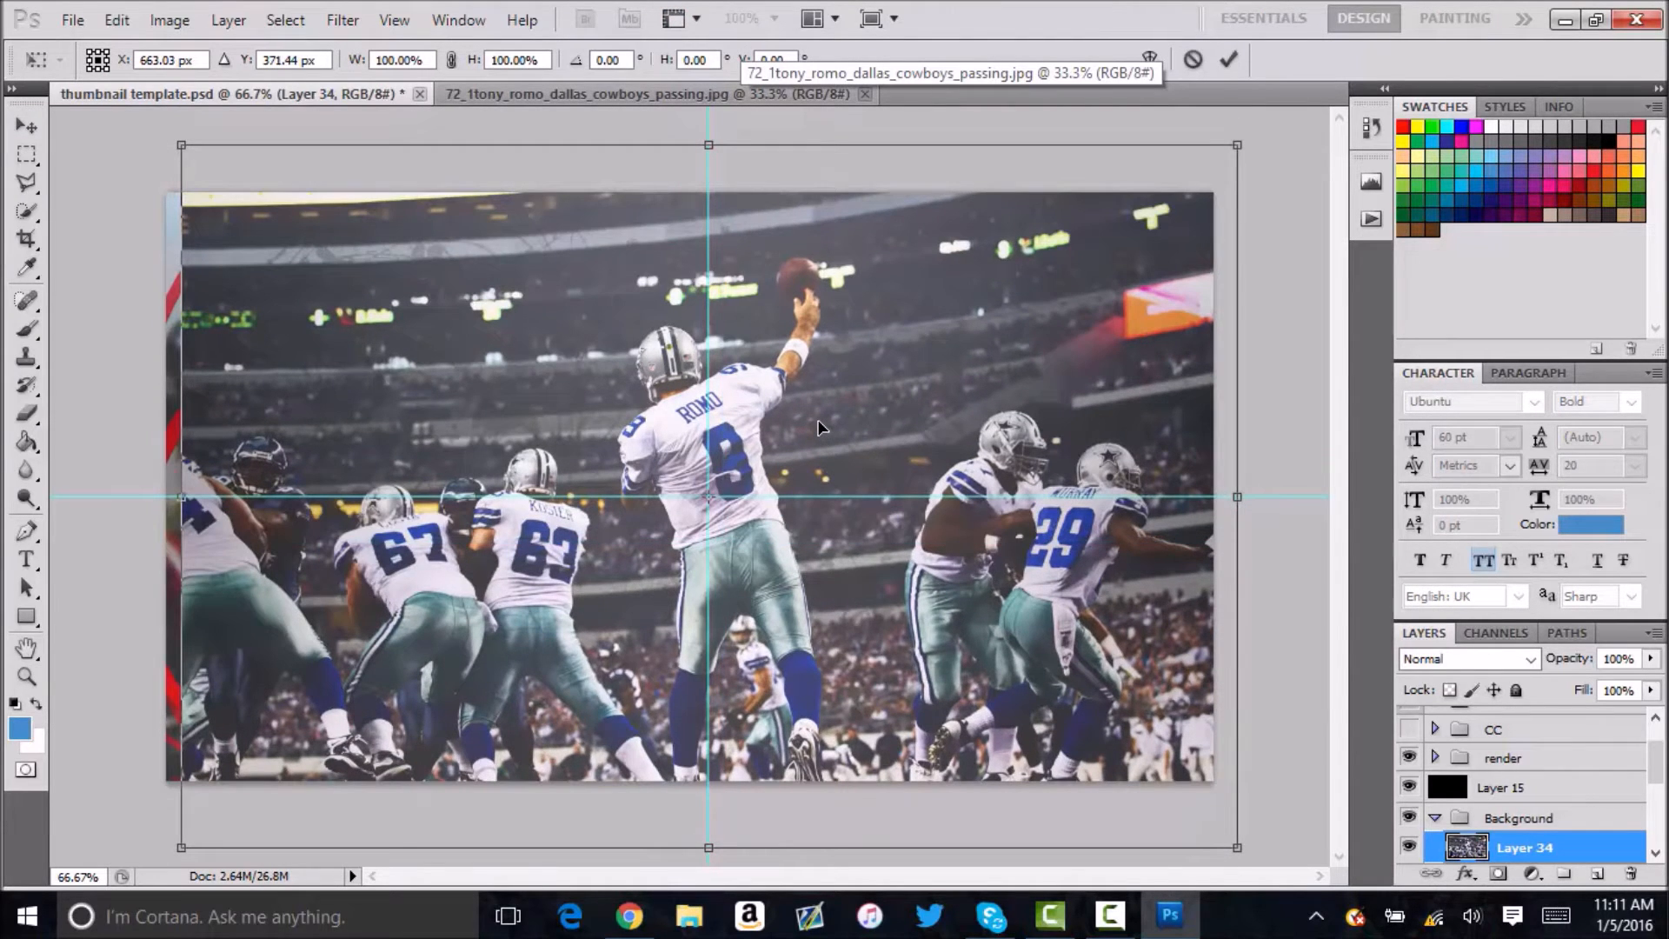
key(shift+Left)
key(shift+Left)
key(shift+Left)
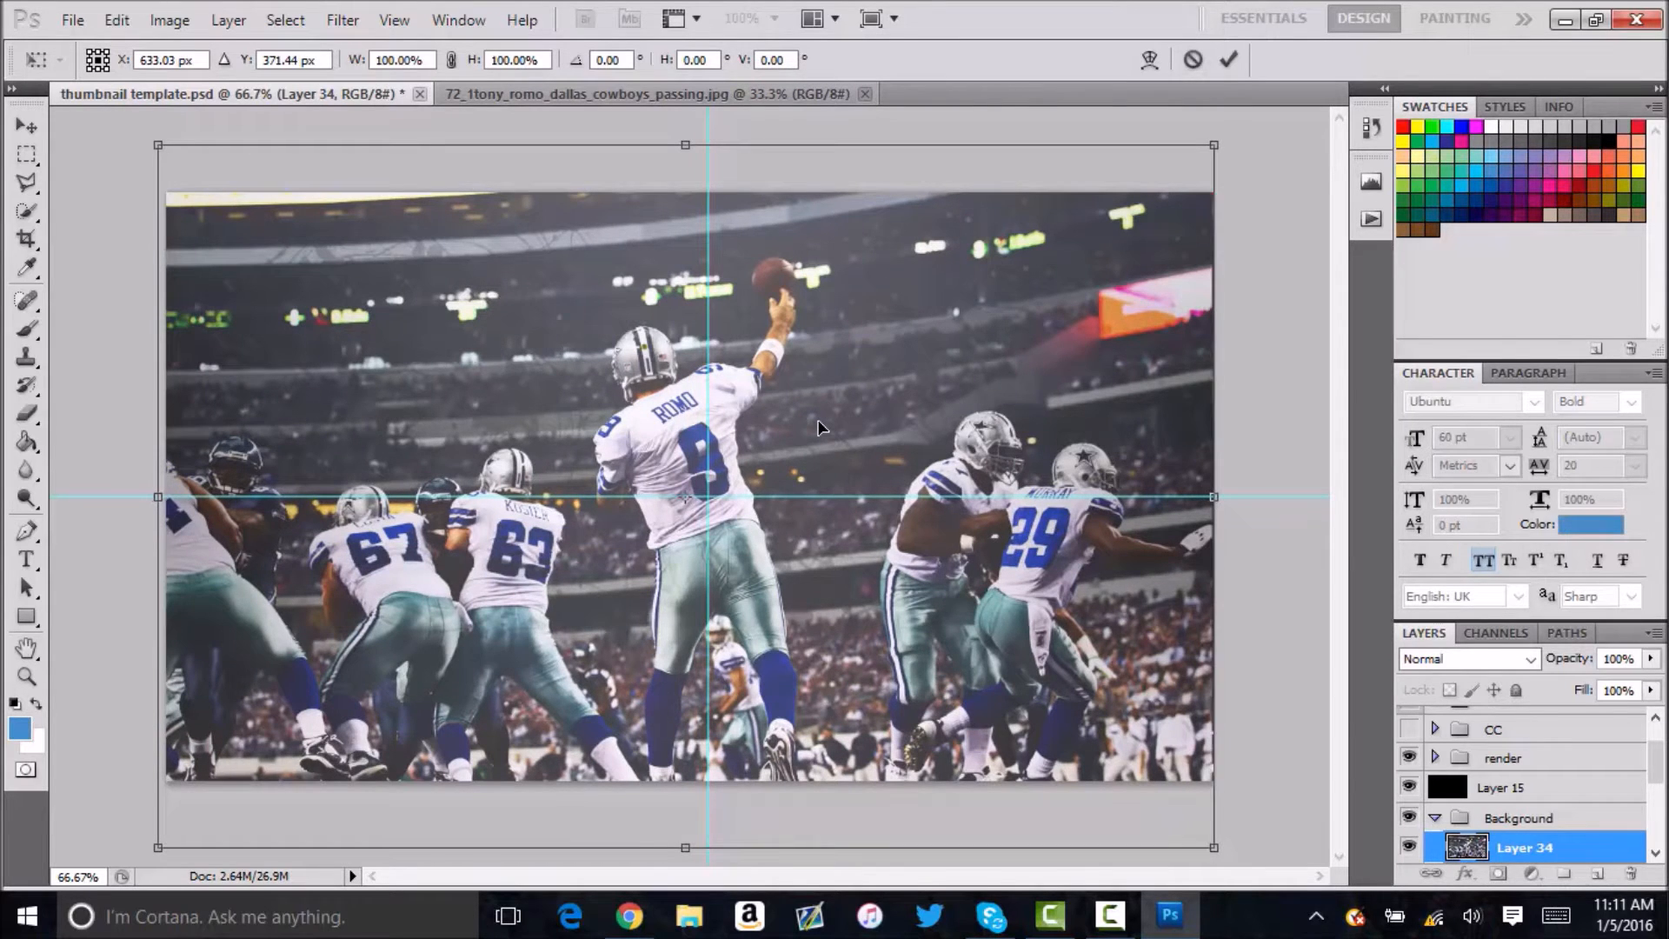
key(Return)
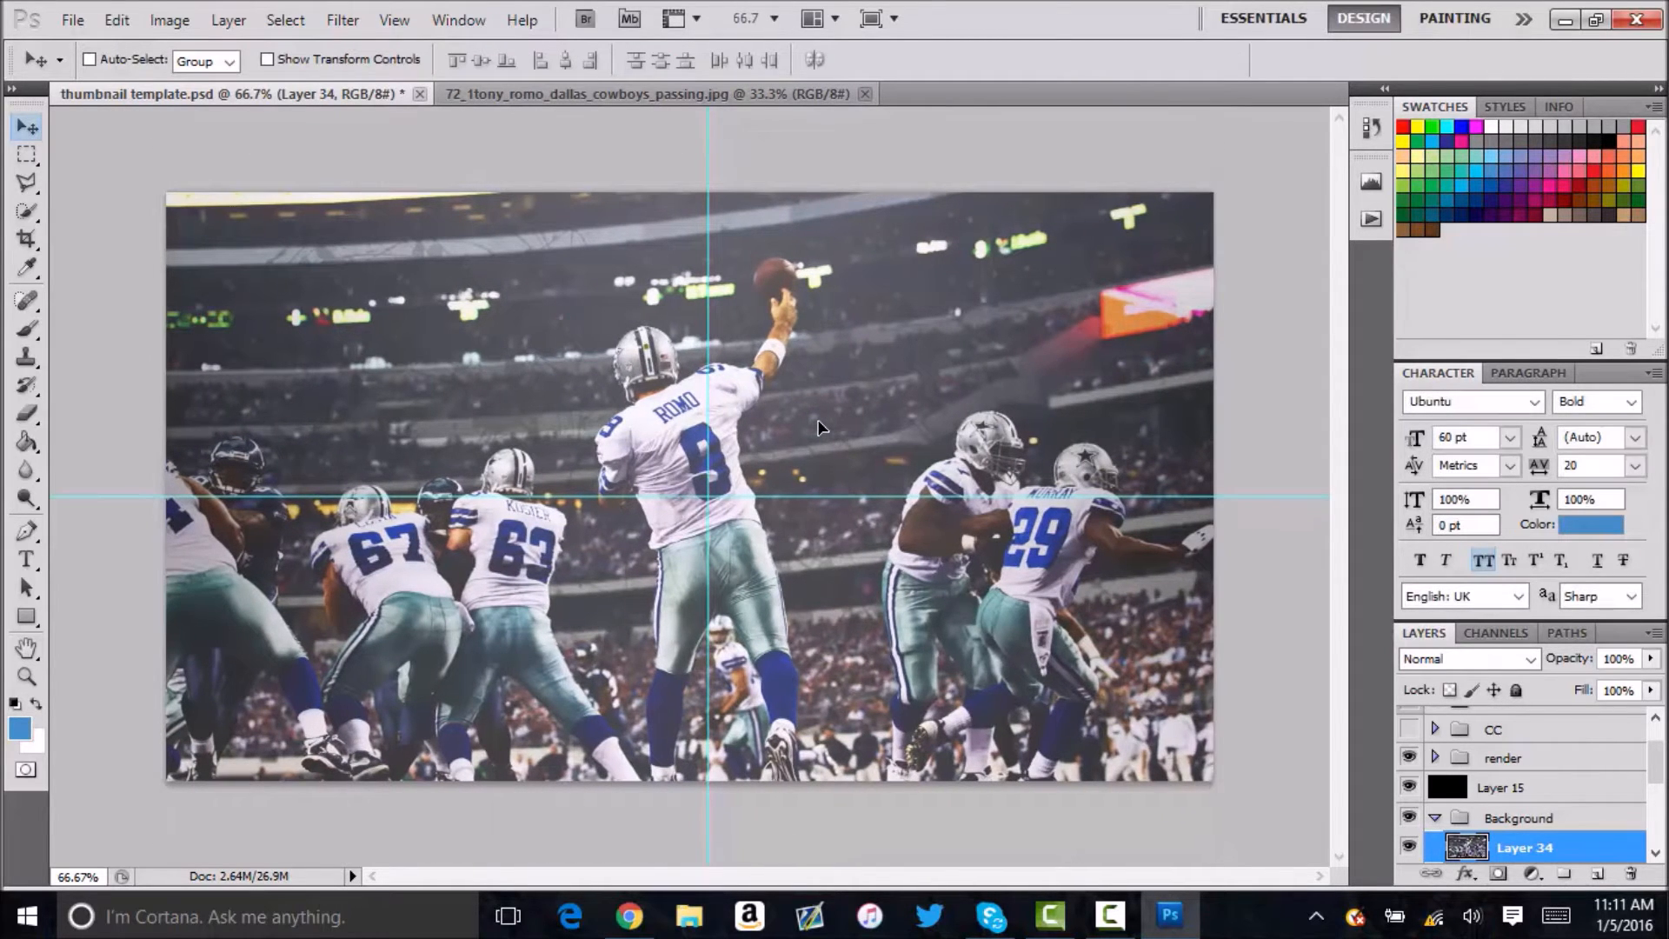
Hide the guides and close the 72_1tony_romo_dallas_cowboys_passing.jpg document.
click(683, 18)
click(691, 58)
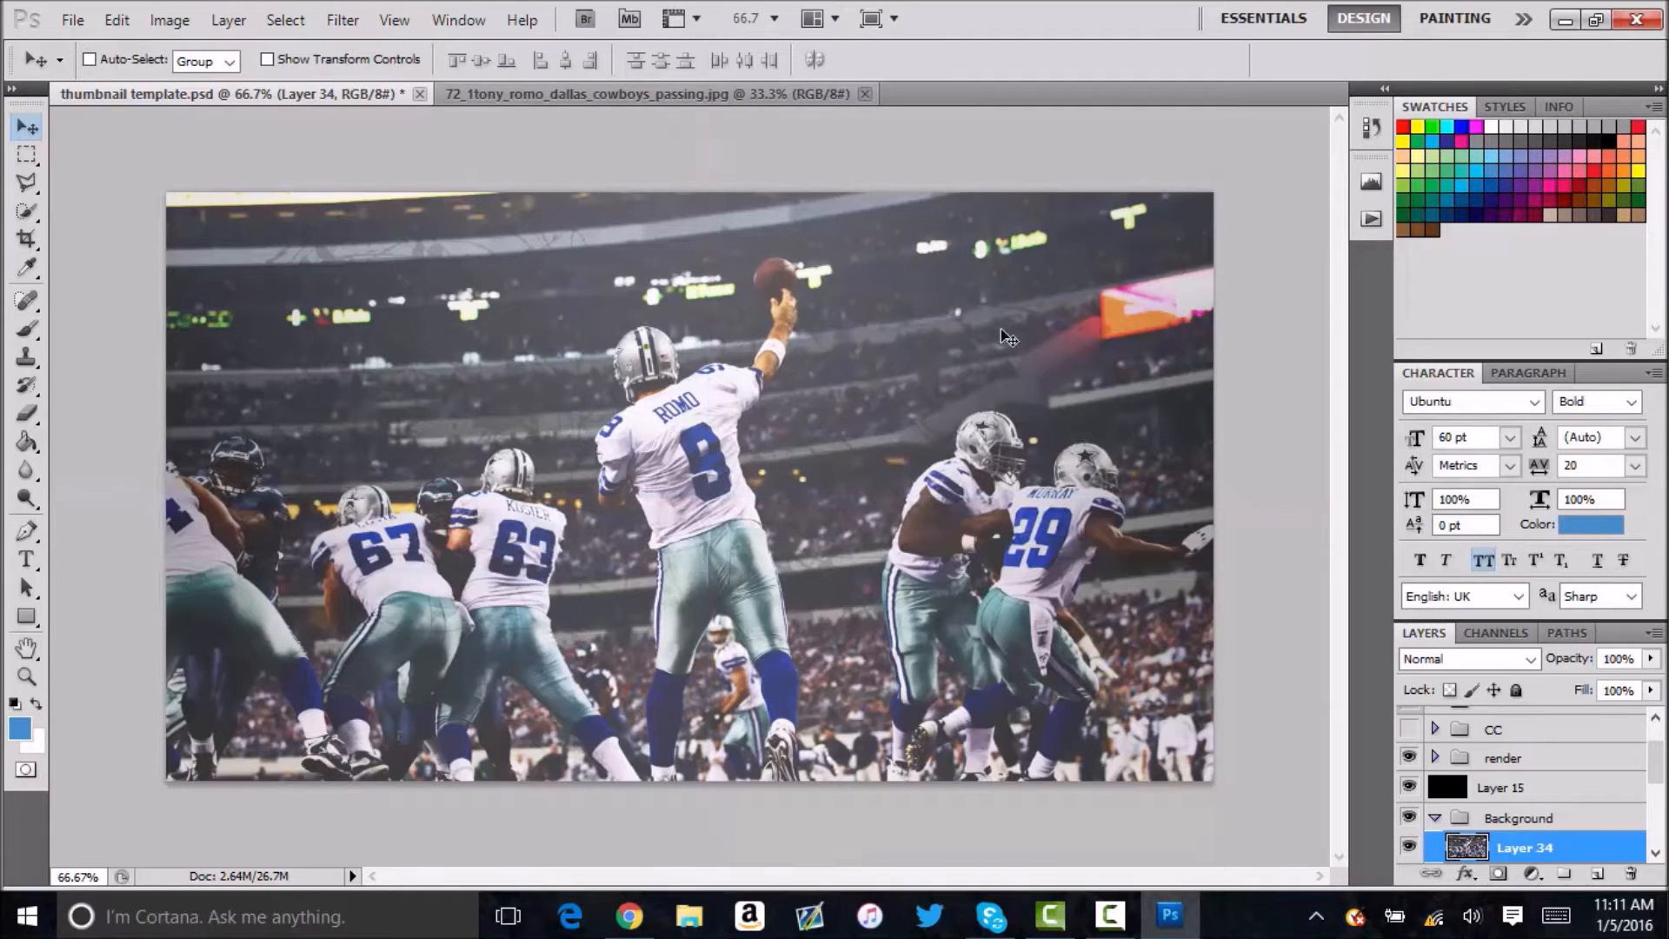
click(864, 93)
Move the football photo layer, Layer 34, into the IMAGE GOES HERE group directly above Layer 33.
scroll(1608, 769, down, 5)
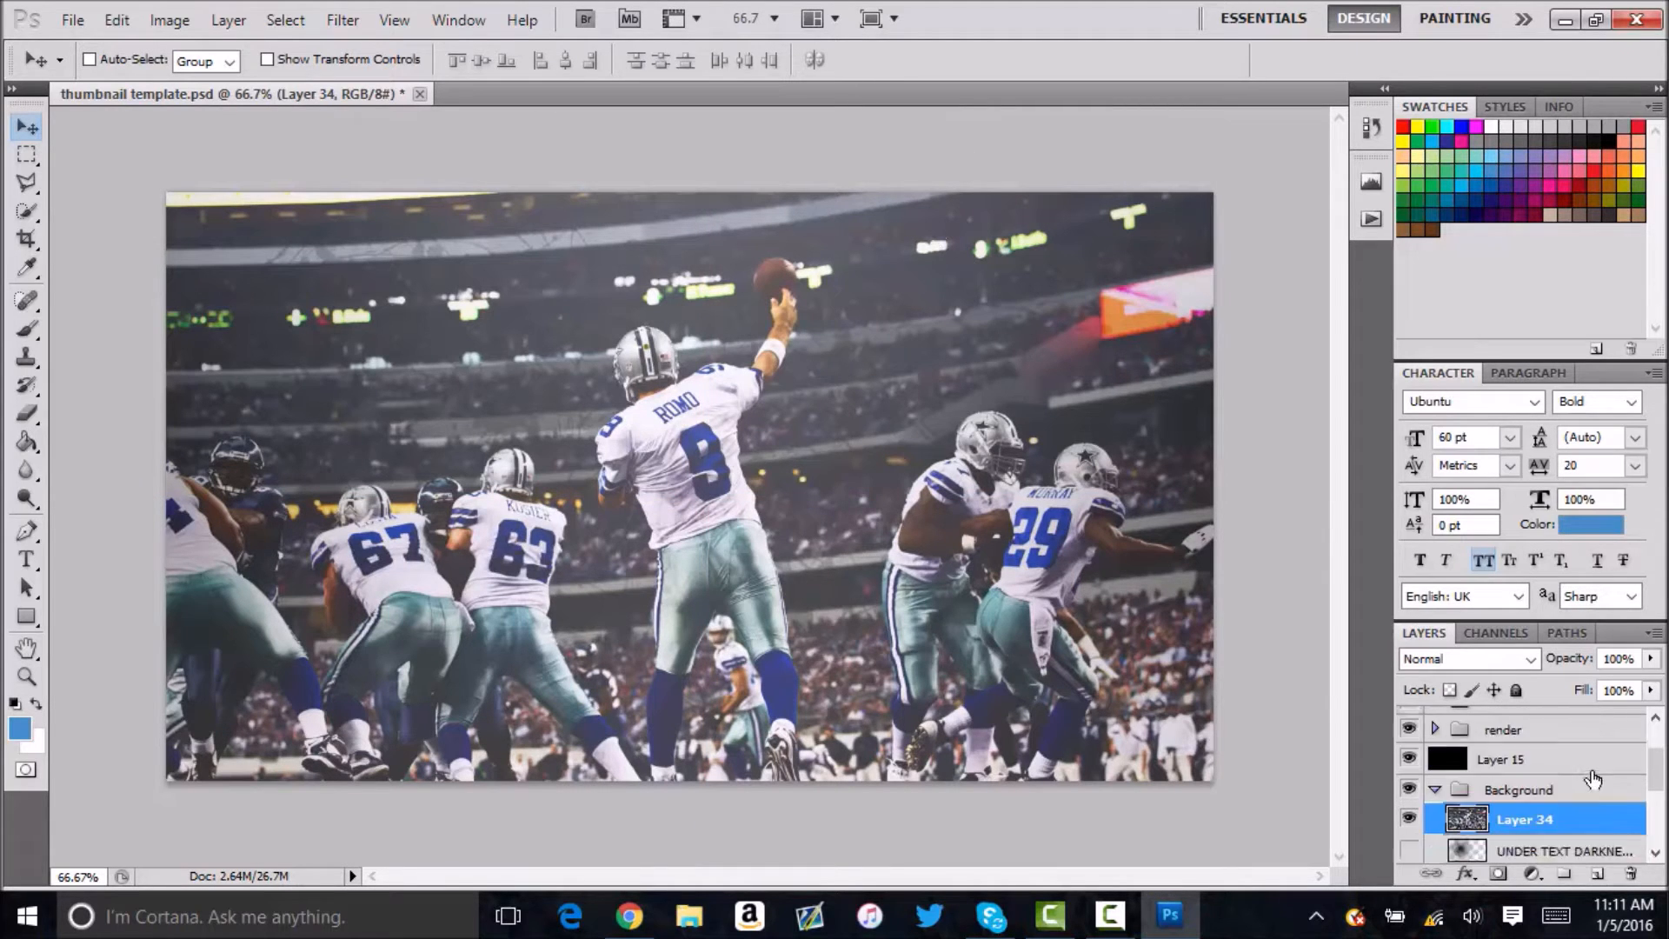
scroll(1547, 782, up, 3)
scroll(1547, 783, down, 5)
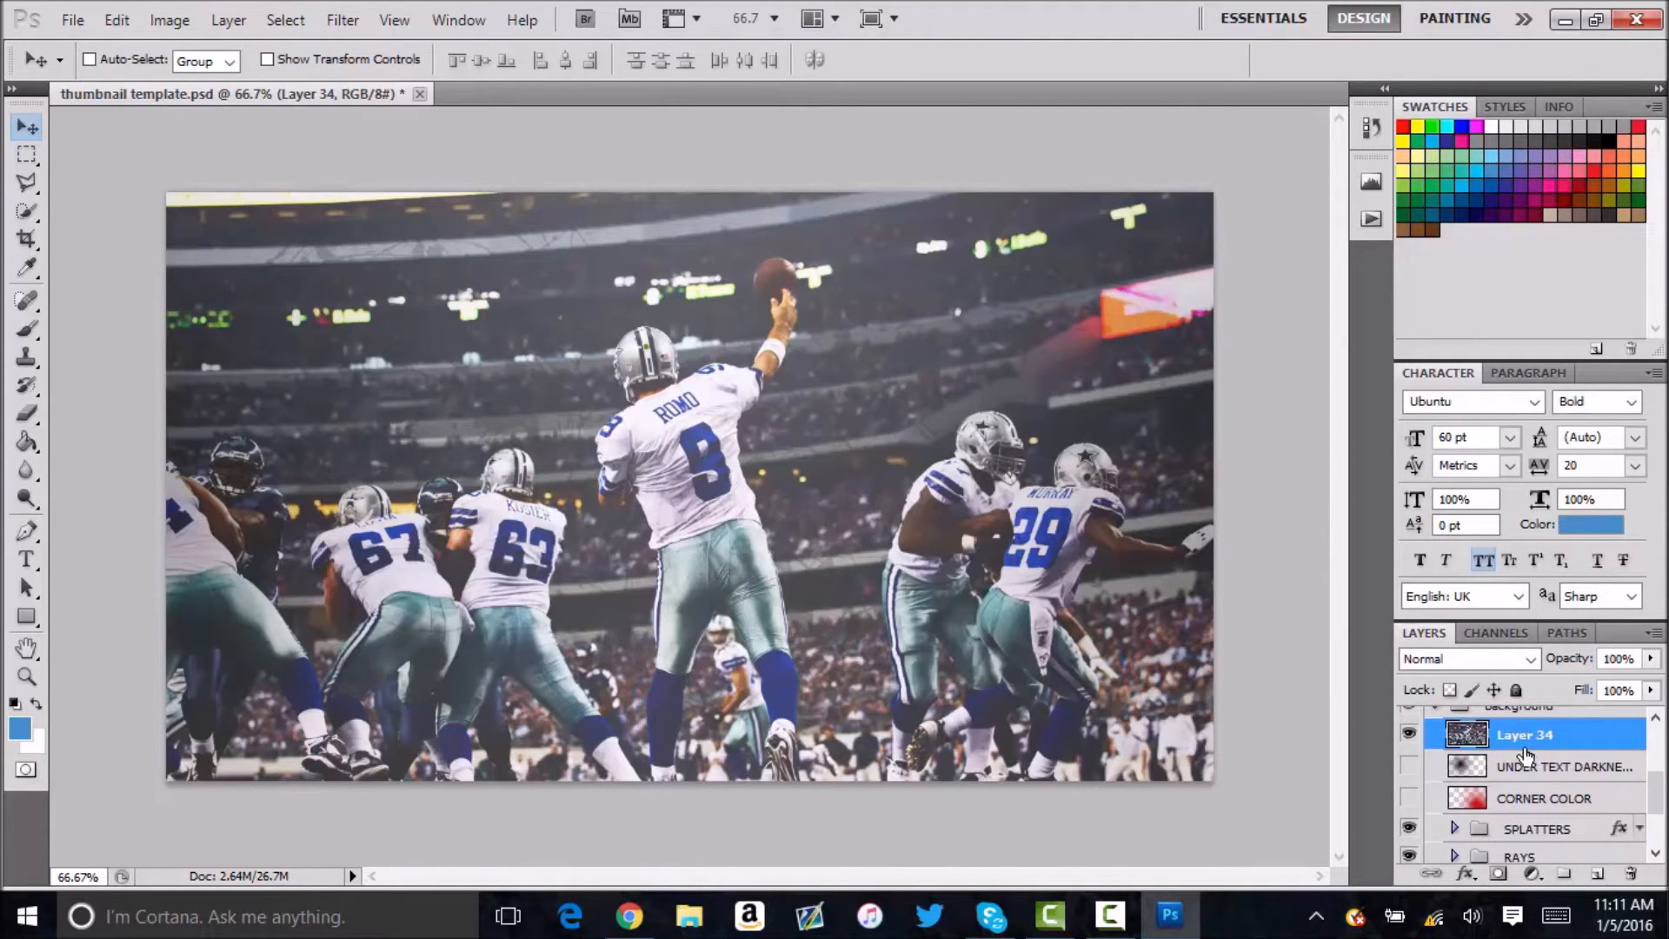
drag(1539, 933, 1506, 822)
click(1456, 818)
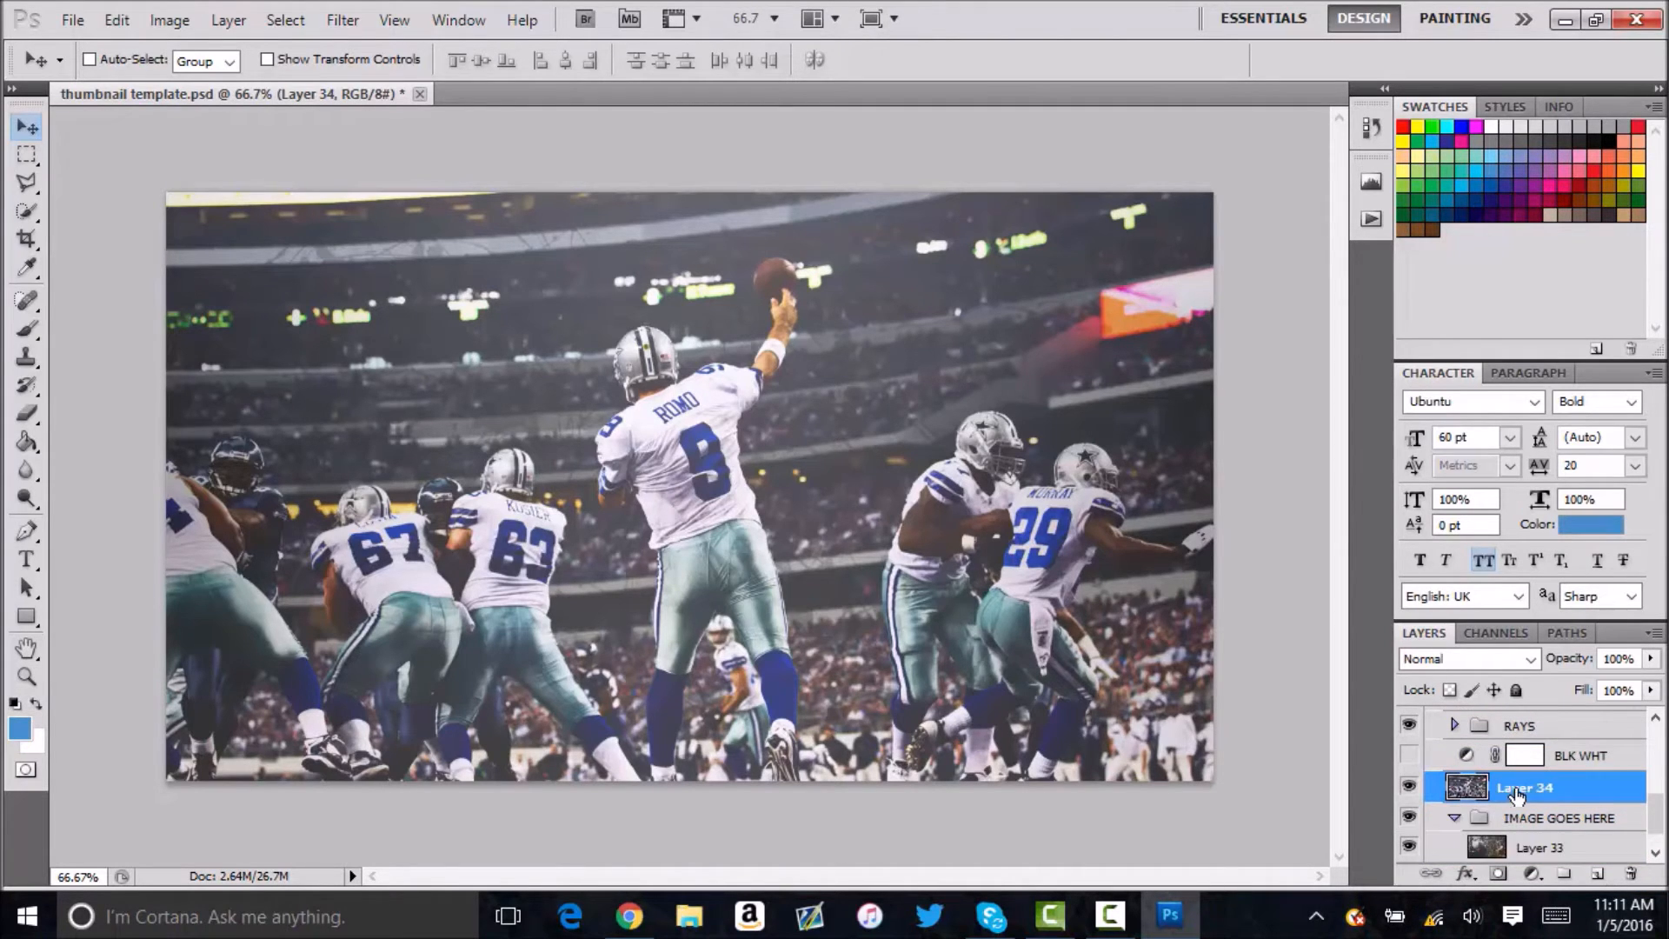
scroll(1521, 793, down, 1)
drag(1538, 761, 1528, 795)
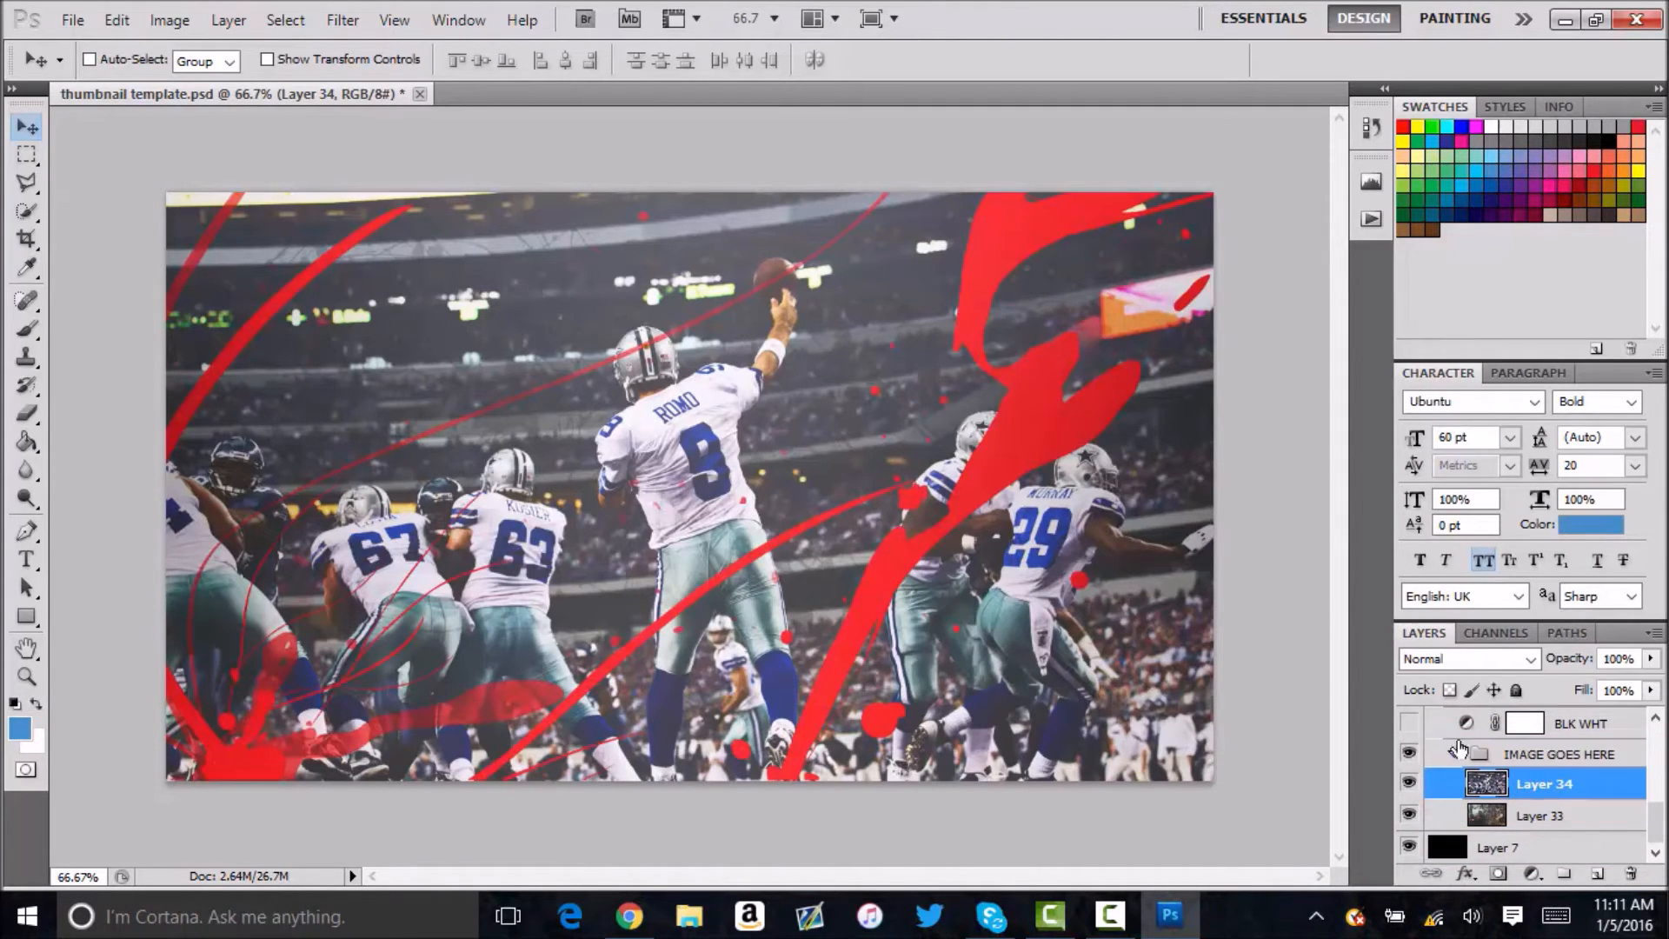
Collapse the IMAGE GOES HERE group and look through the layers of the SPLATTERS group.
click(1456, 756)
scroll(1525, 793, up, 3)
click(1456, 818)
scroll(1467, 792, down, 1)
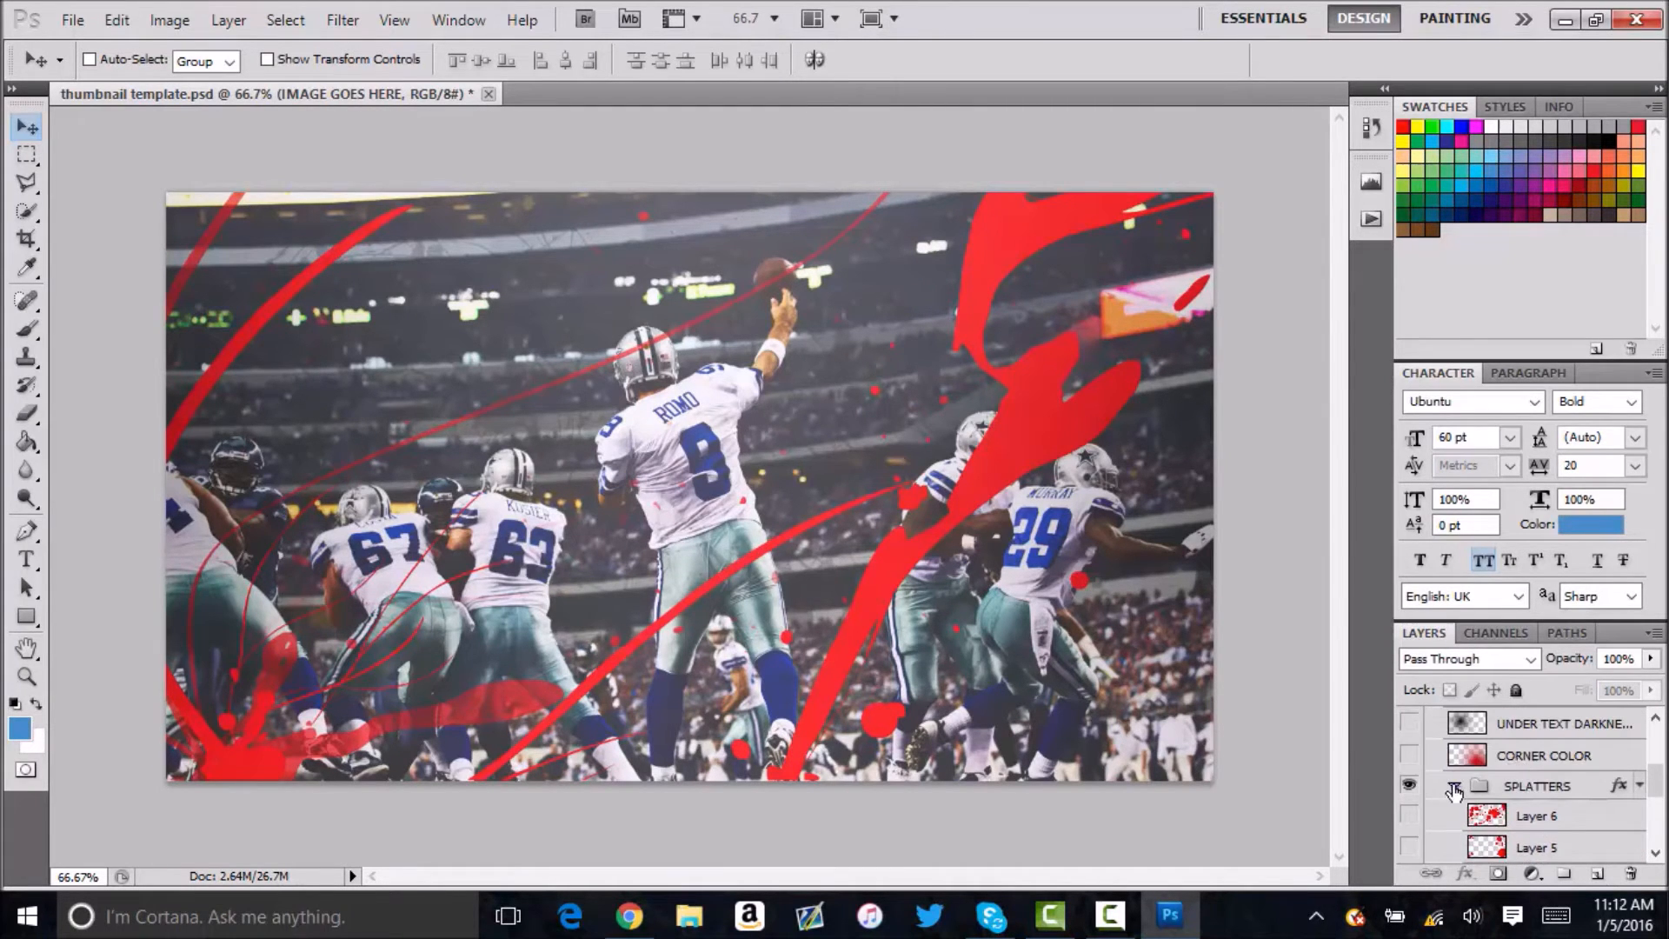
click(1454, 787)
Expand the RAYS group, preview Layer 10 and Layer 9, and collapse the group again.
click(1454, 813)
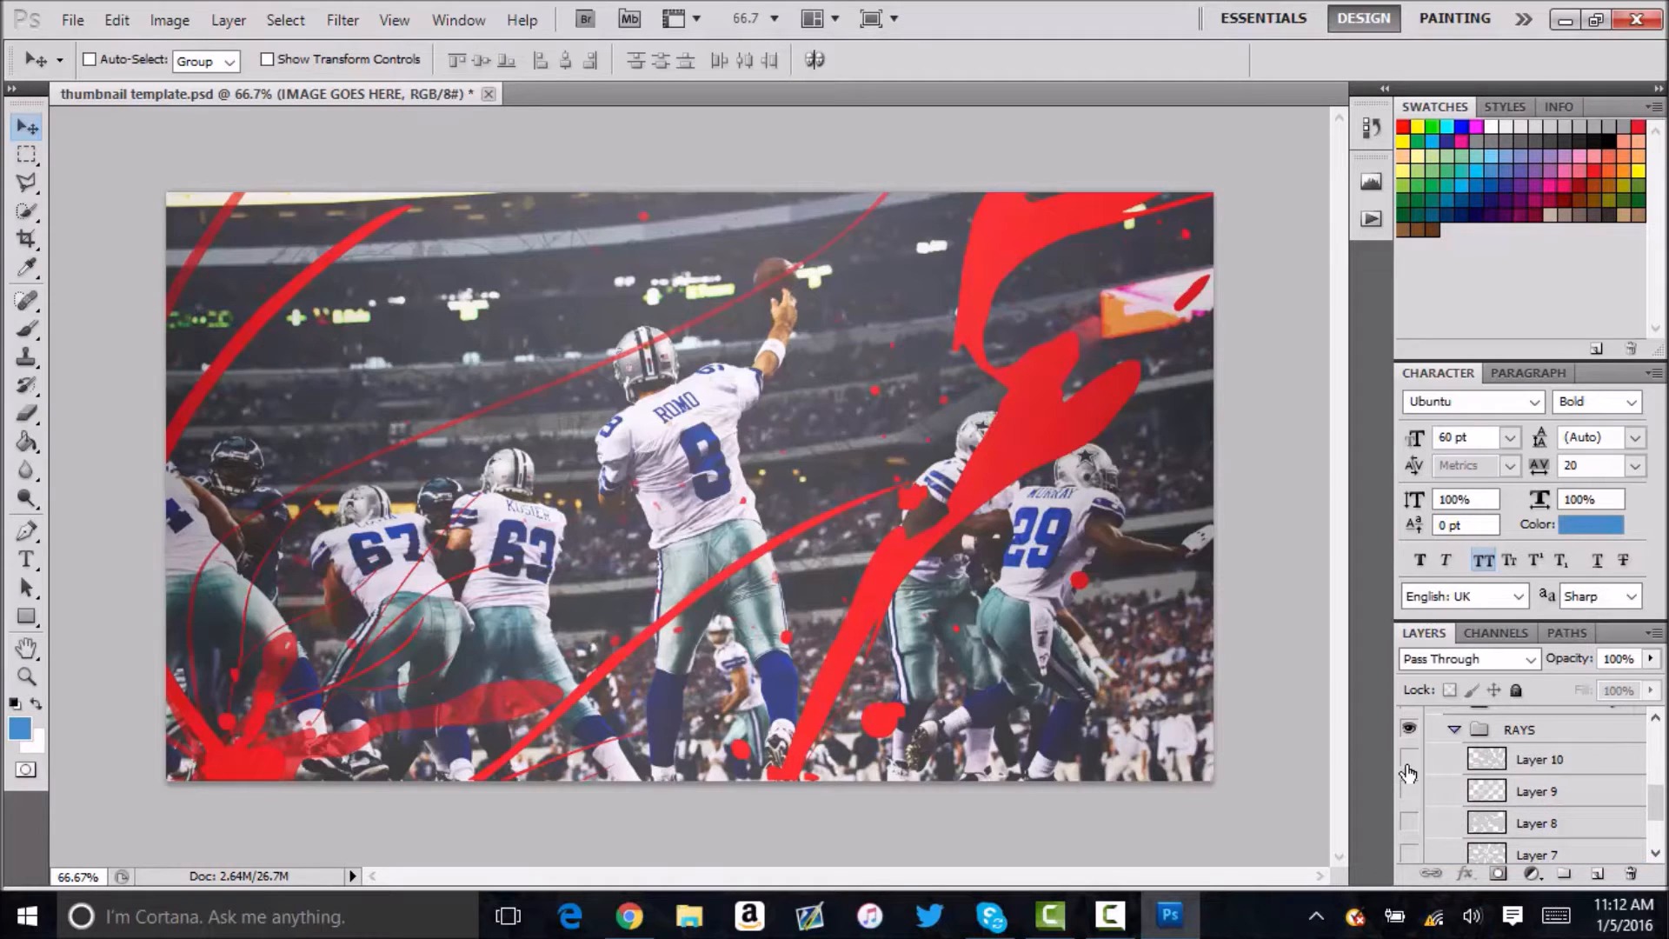
click(1409, 759)
click(1410, 791)
click(1408, 791)
scroll(1447, 799, up, 2)
click(1456, 786)
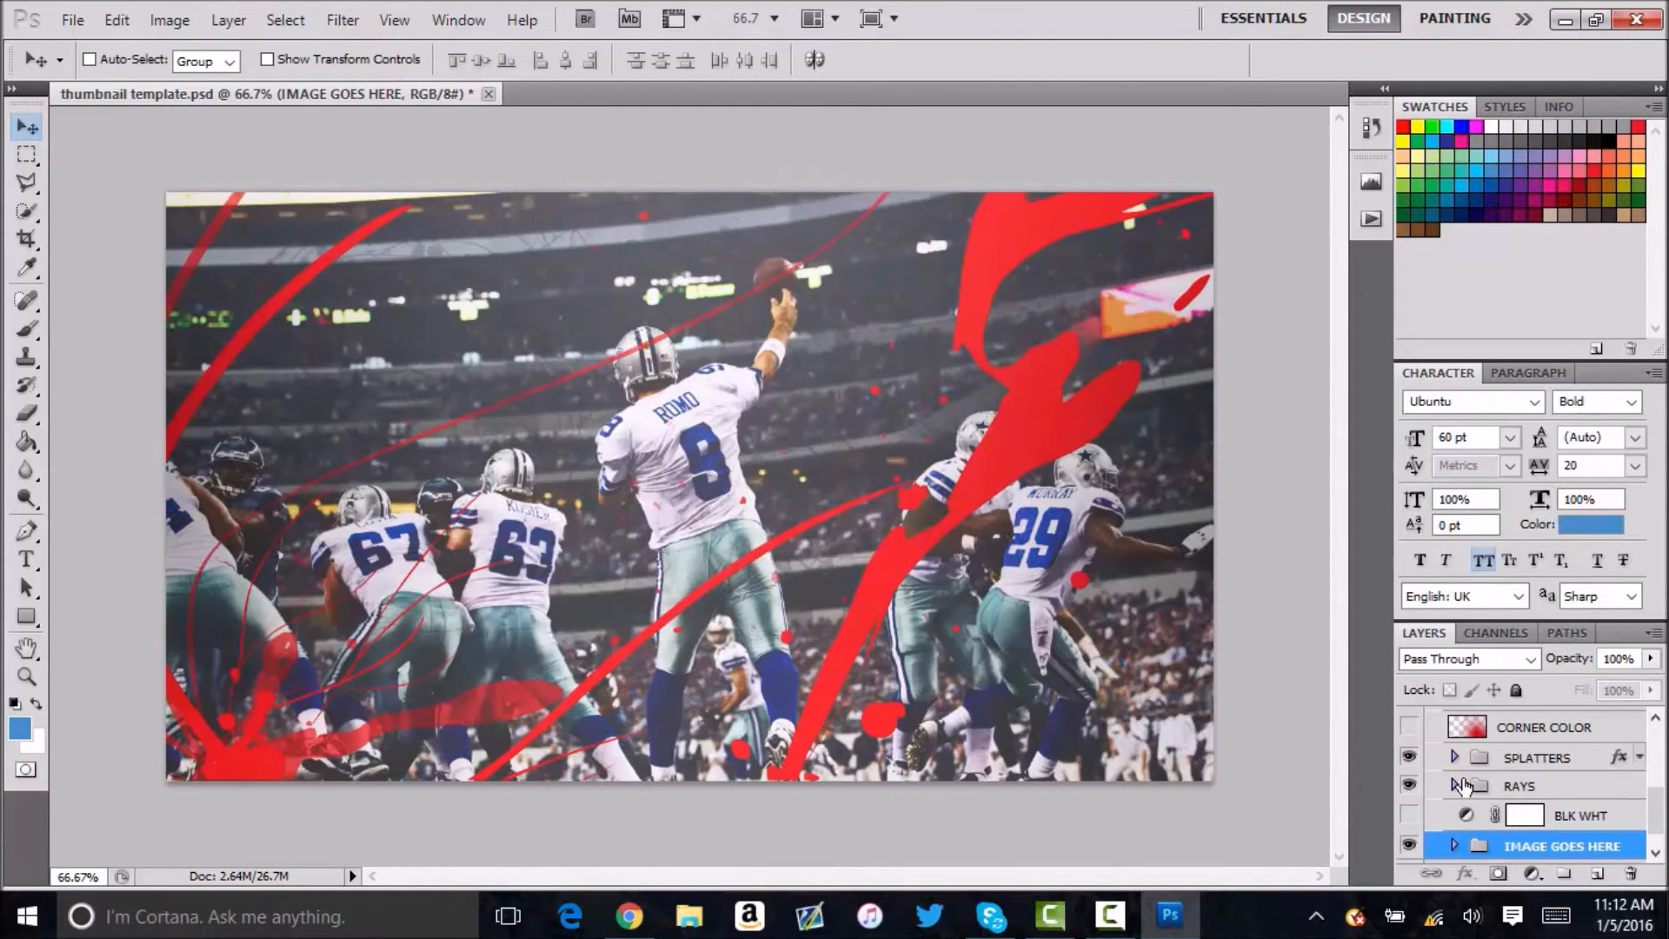
Expand the SPLATTERS group and hide the red splatter on Layer 3.
click(1454, 758)
scroll(1447, 773, down, 2)
click(1409, 770)
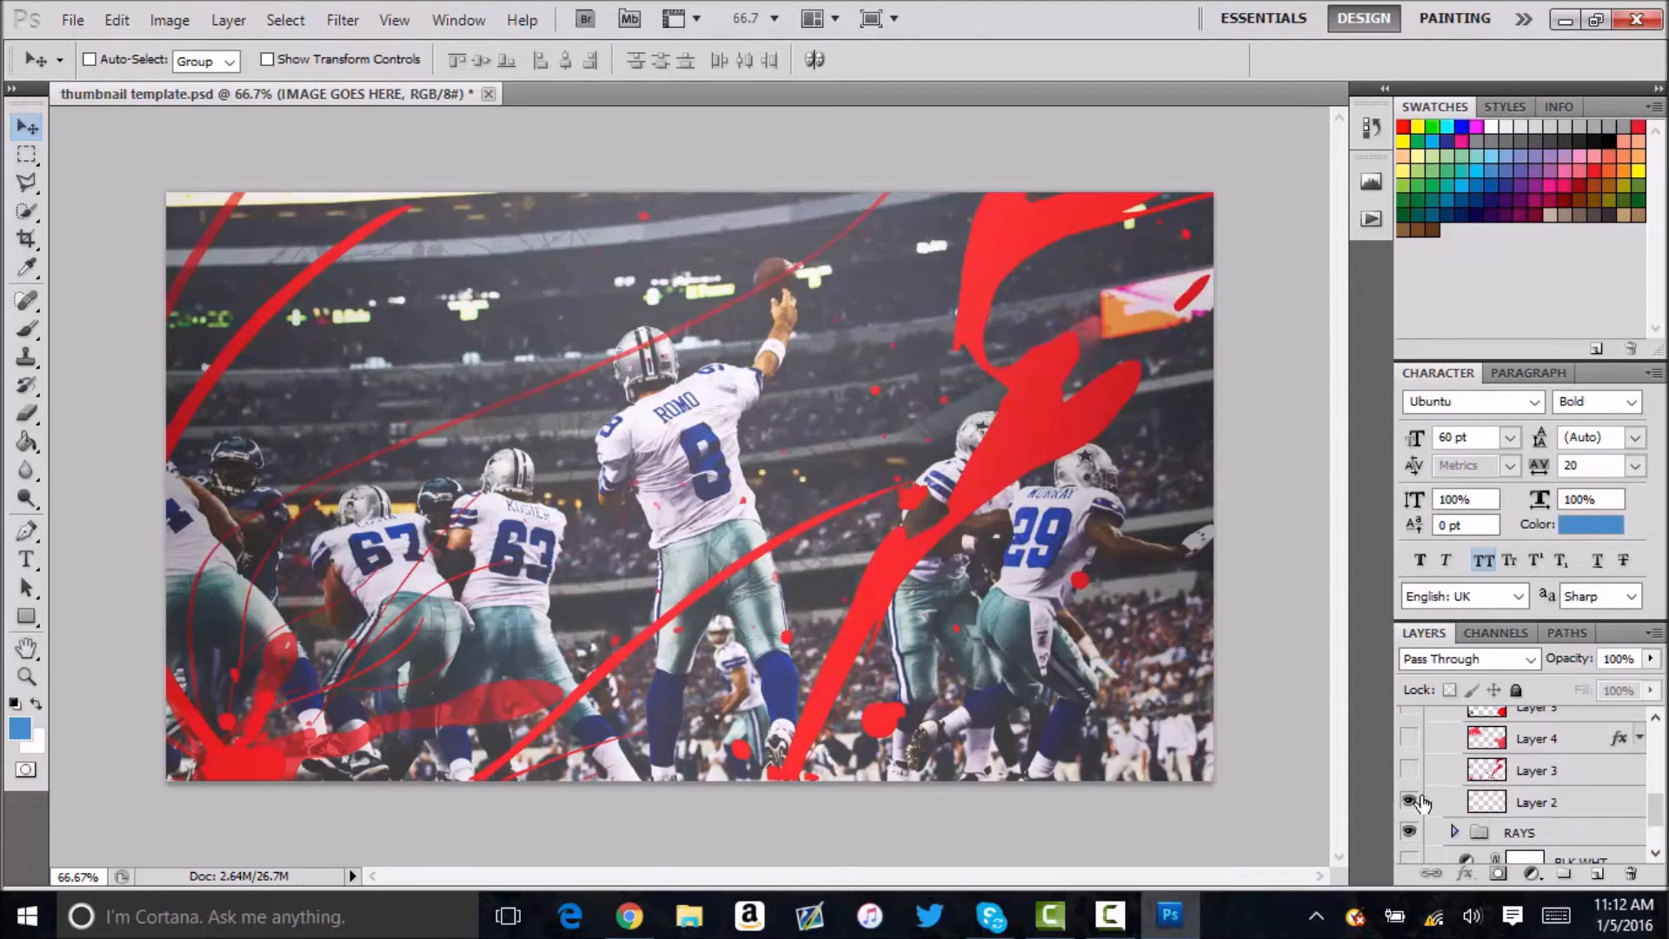
Compare the splatters on Layer 6 and Layer 5 and leave only Layer 6 of the two visible.
scroll(1422, 773, up, 2)
click(1410, 731)
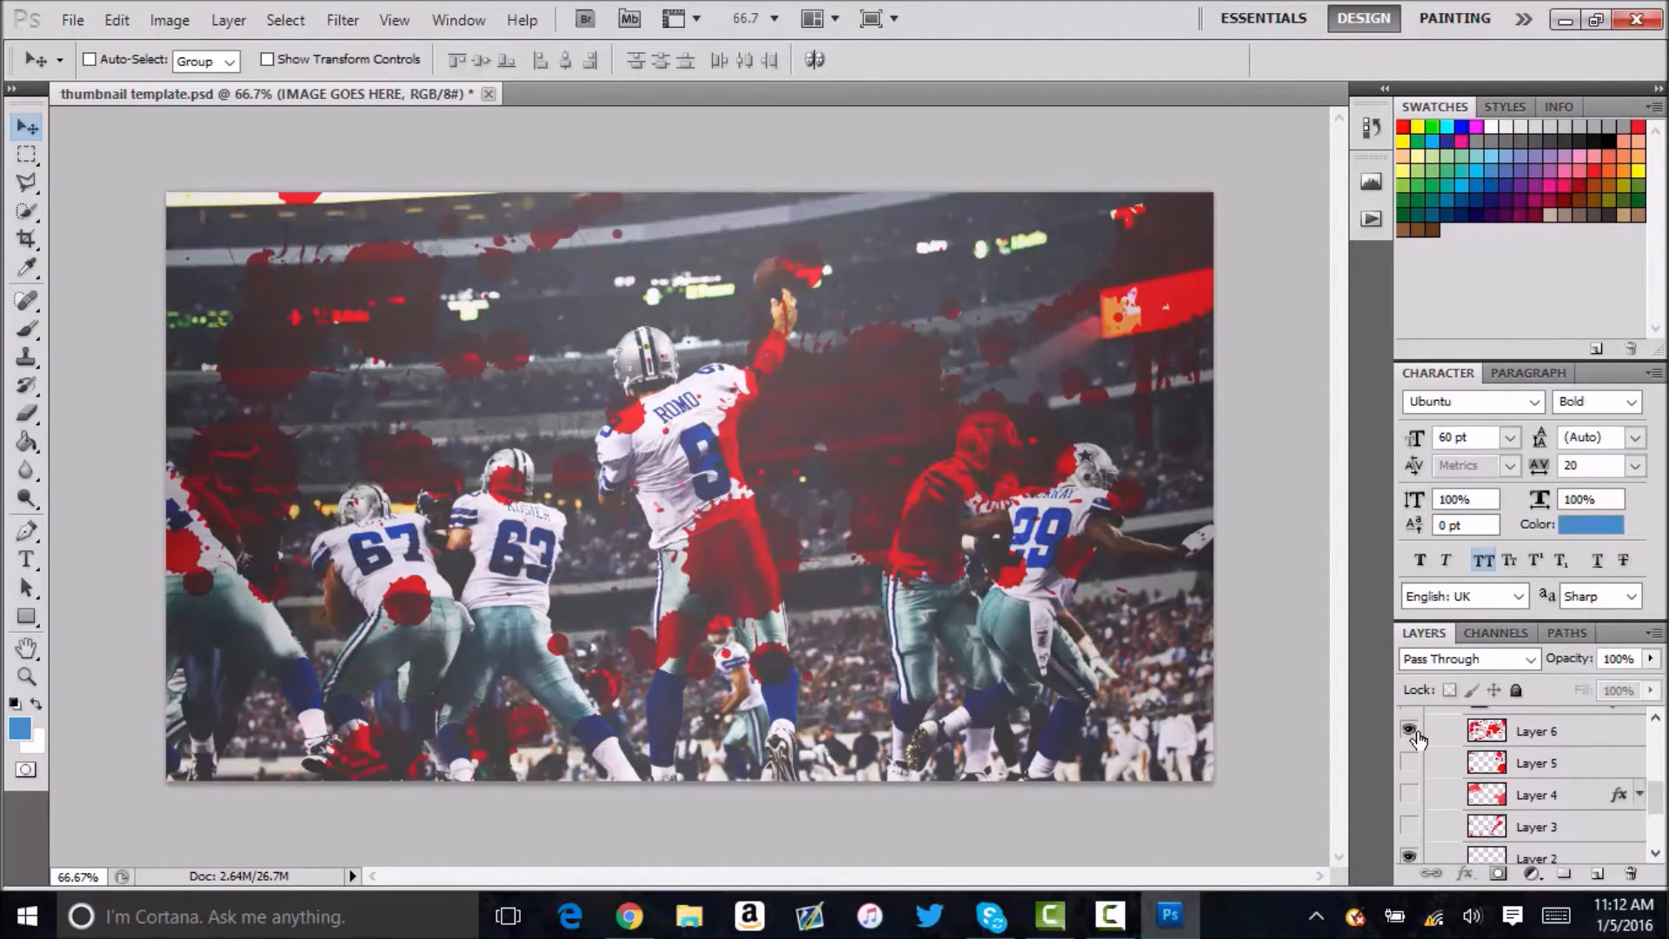
click(1409, 731)
click(1408, 762)
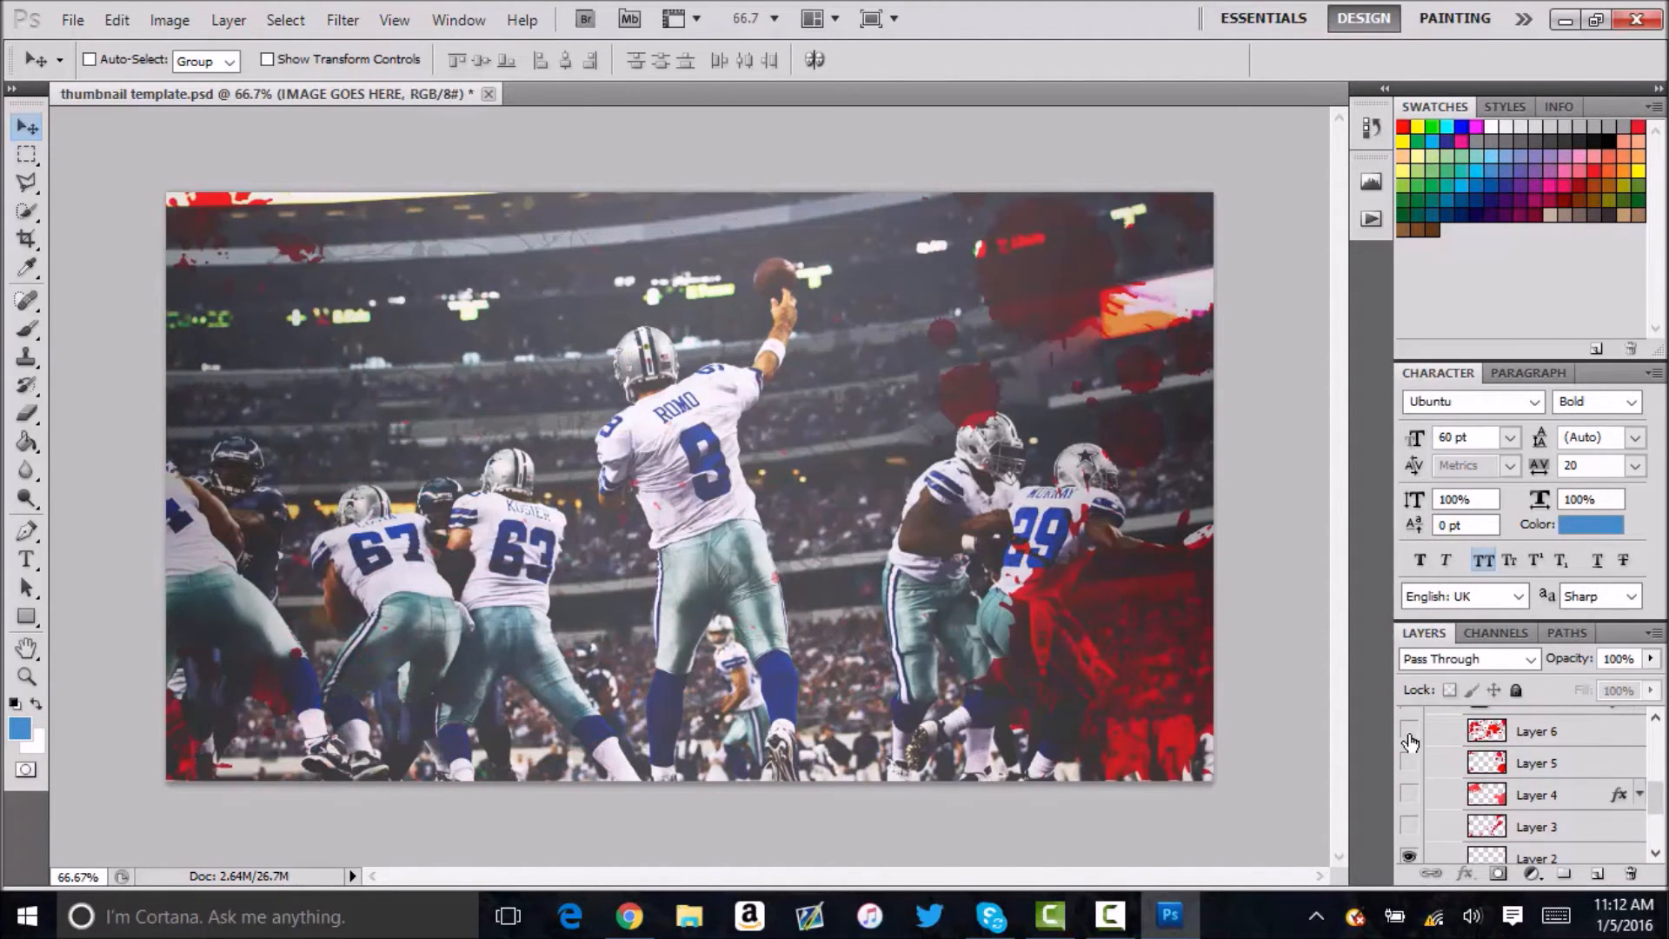
click(1409, 762)
click(1409, 732)
click(1409, 762)
click(1409, 763)
click(1409, 732)
click(1630, 739)
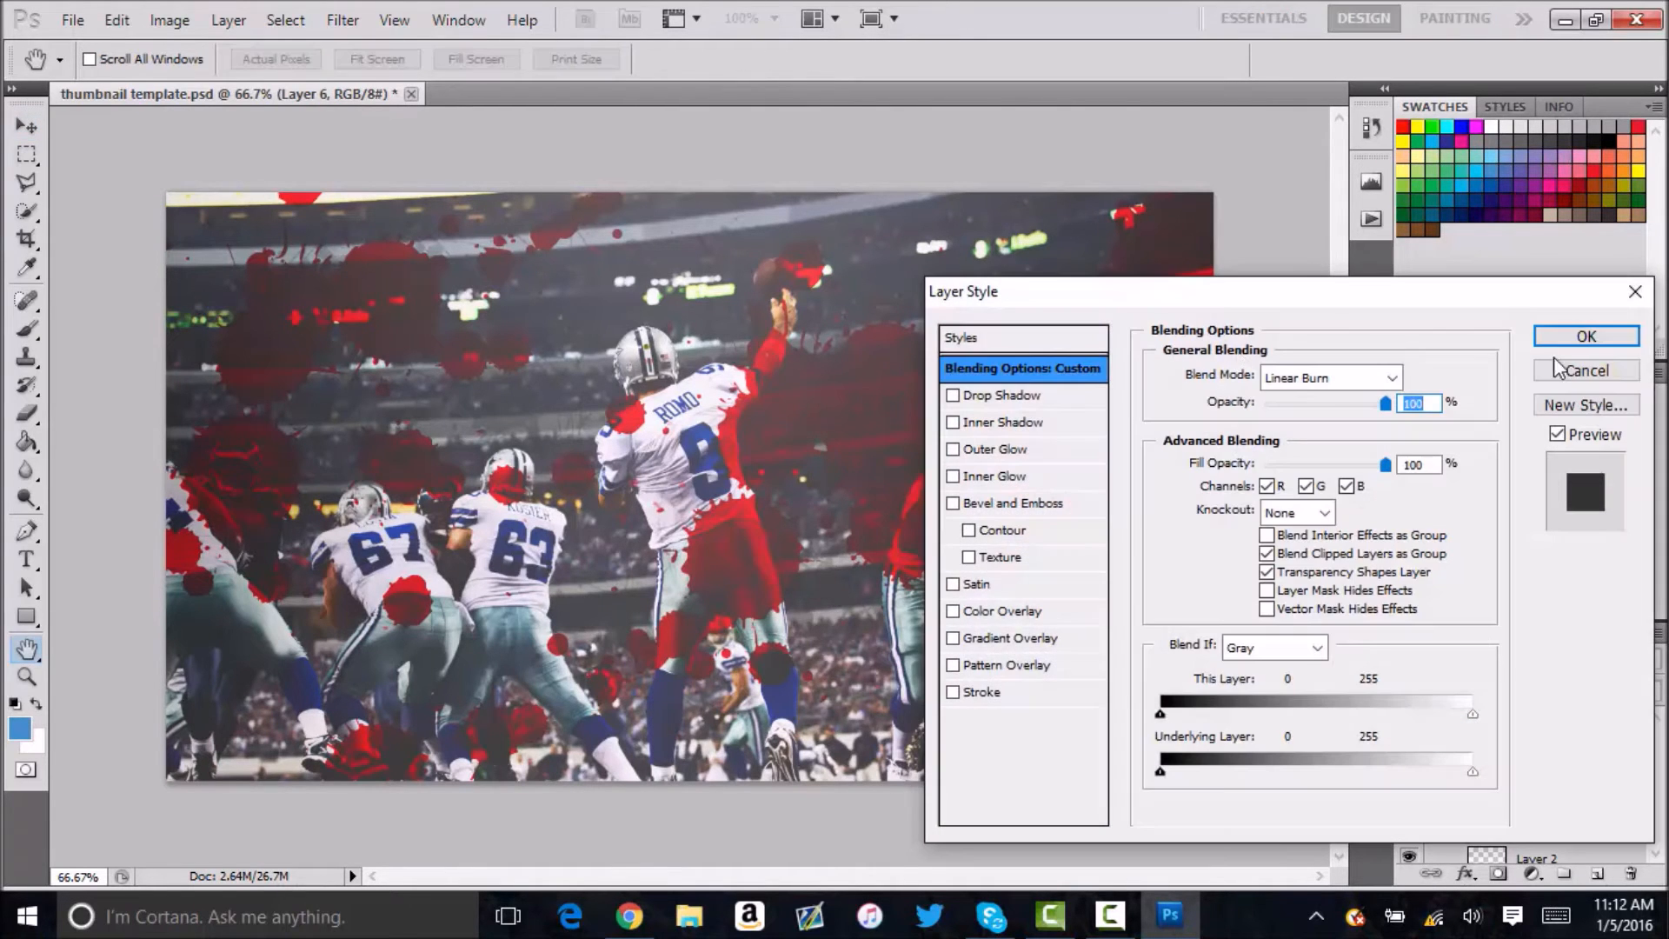
click(1610, 368)
scroll(1550, 734, up, 5)
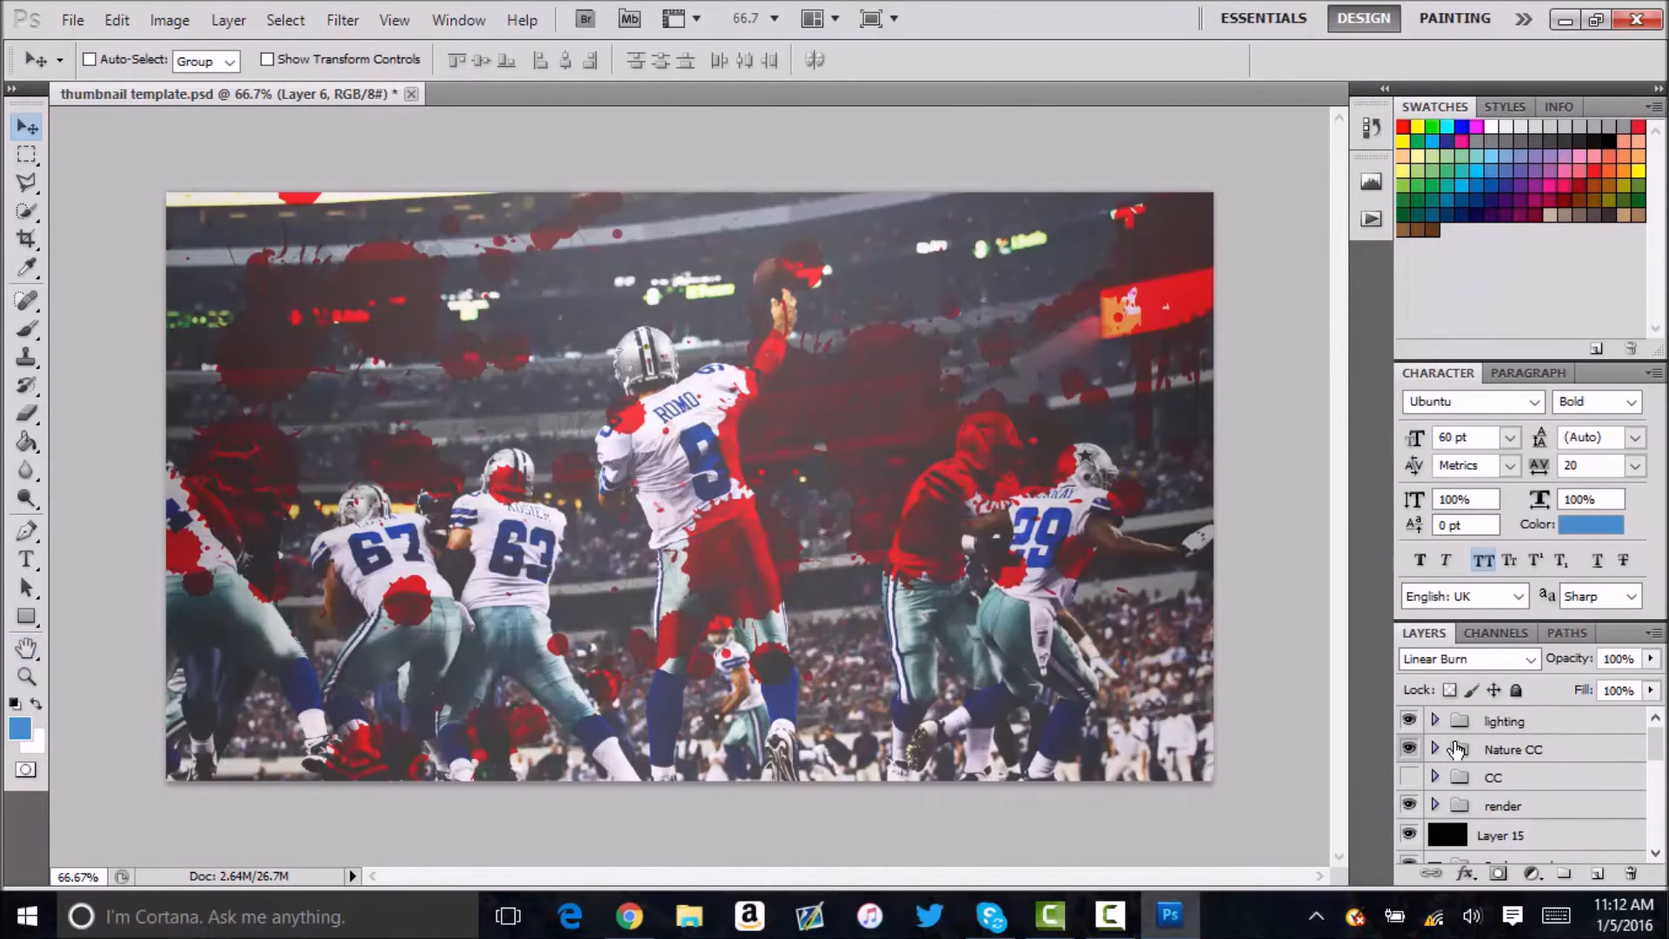
scroll(1464, 737, down, 5)
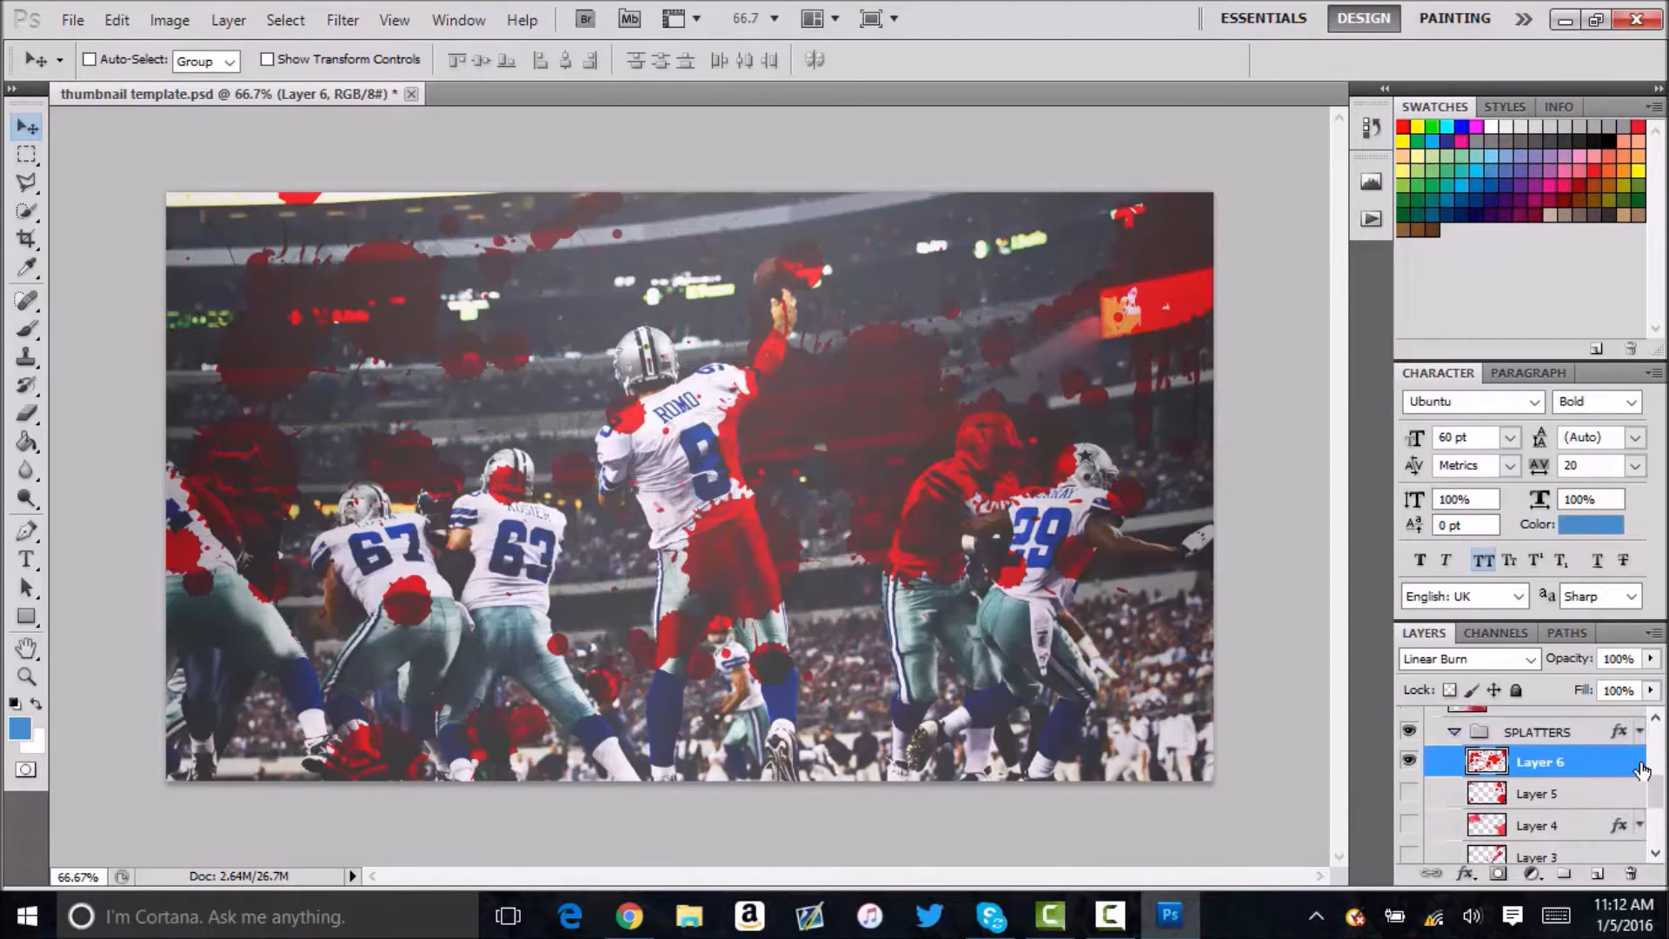
double_click(1641, 770)
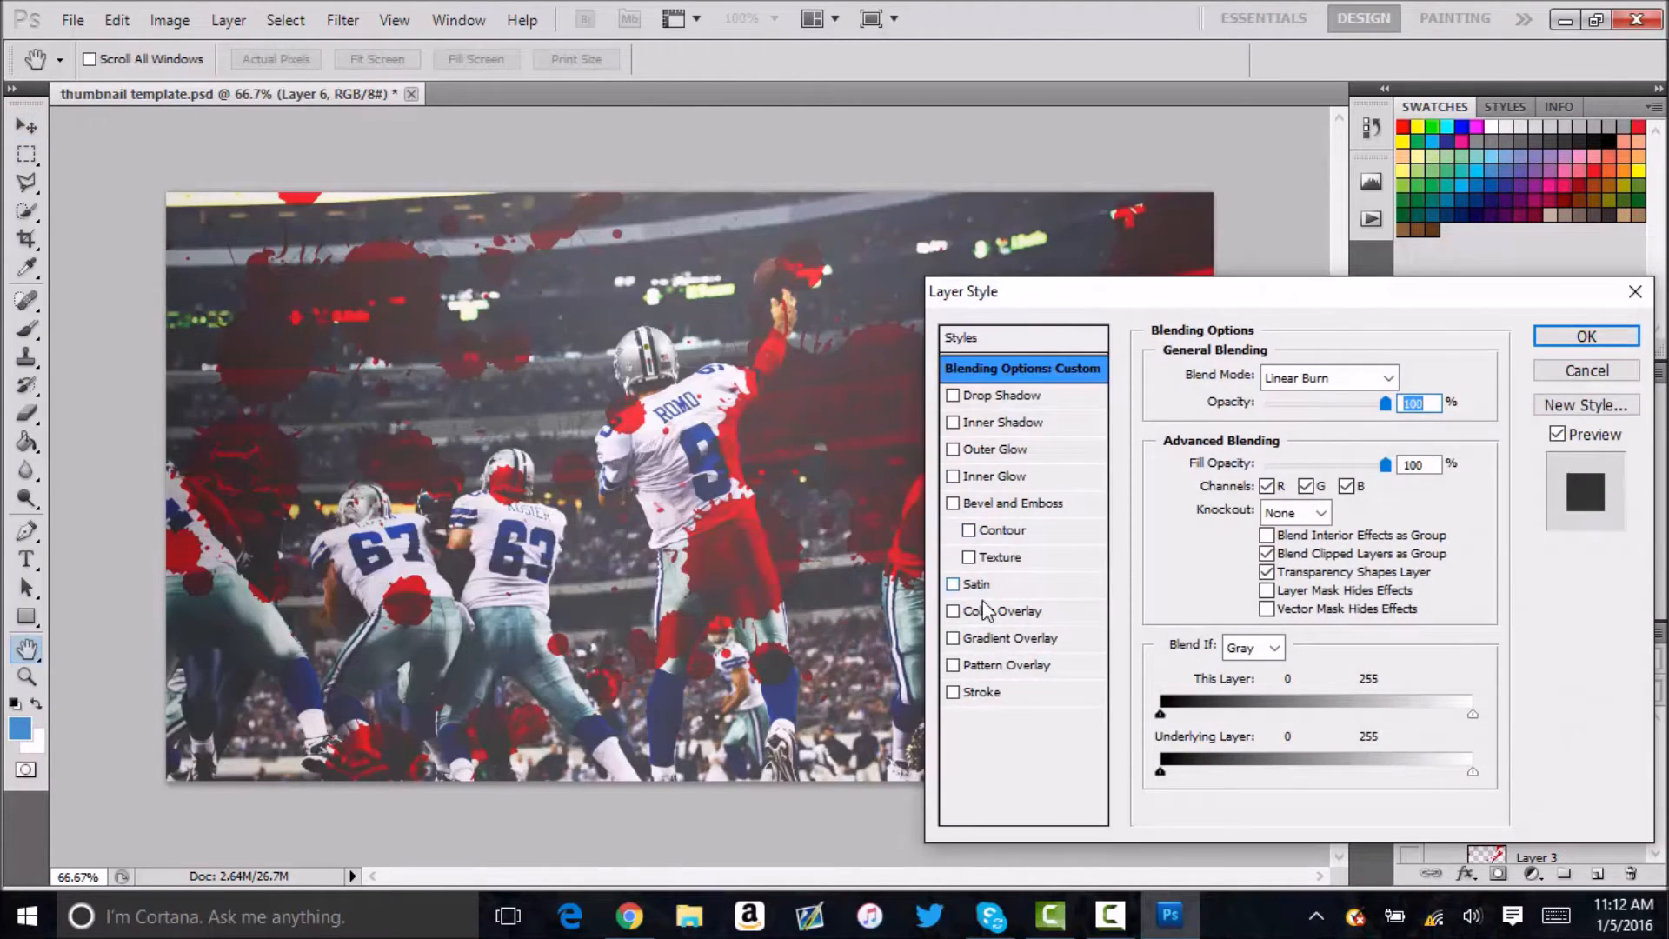
click(991, 610)
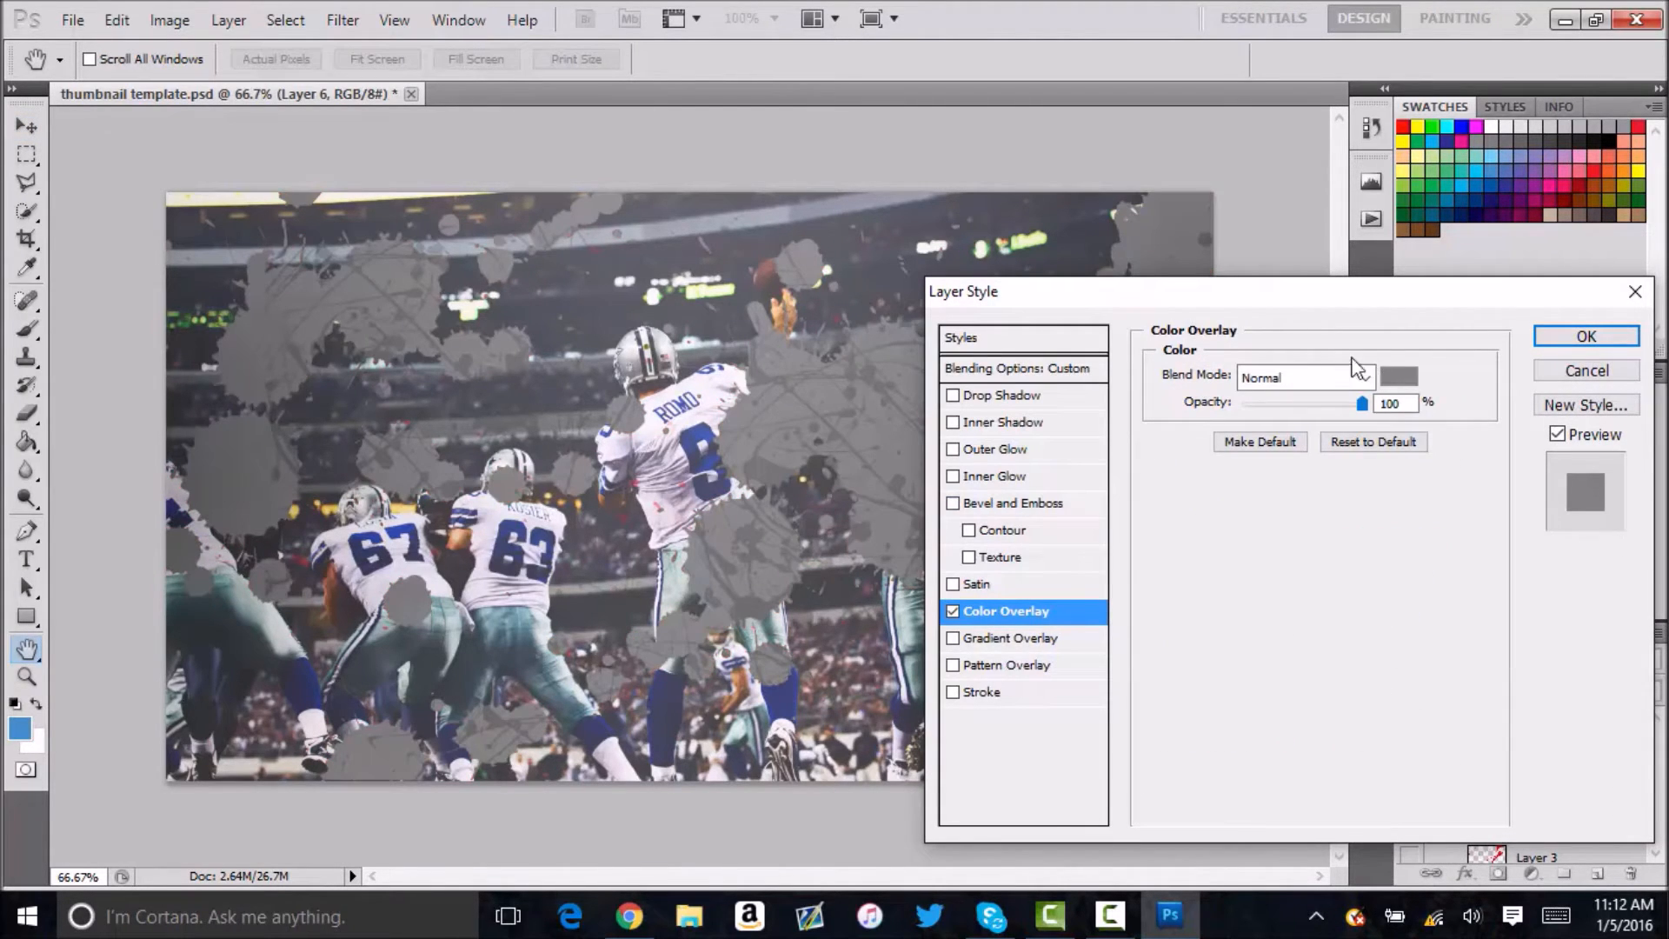
click(1395, 377)
mouse_move(1157, 511)
mouse_down()
mouse_move(1084, 484)
mouse_move(1137, 499)
mouse_up()
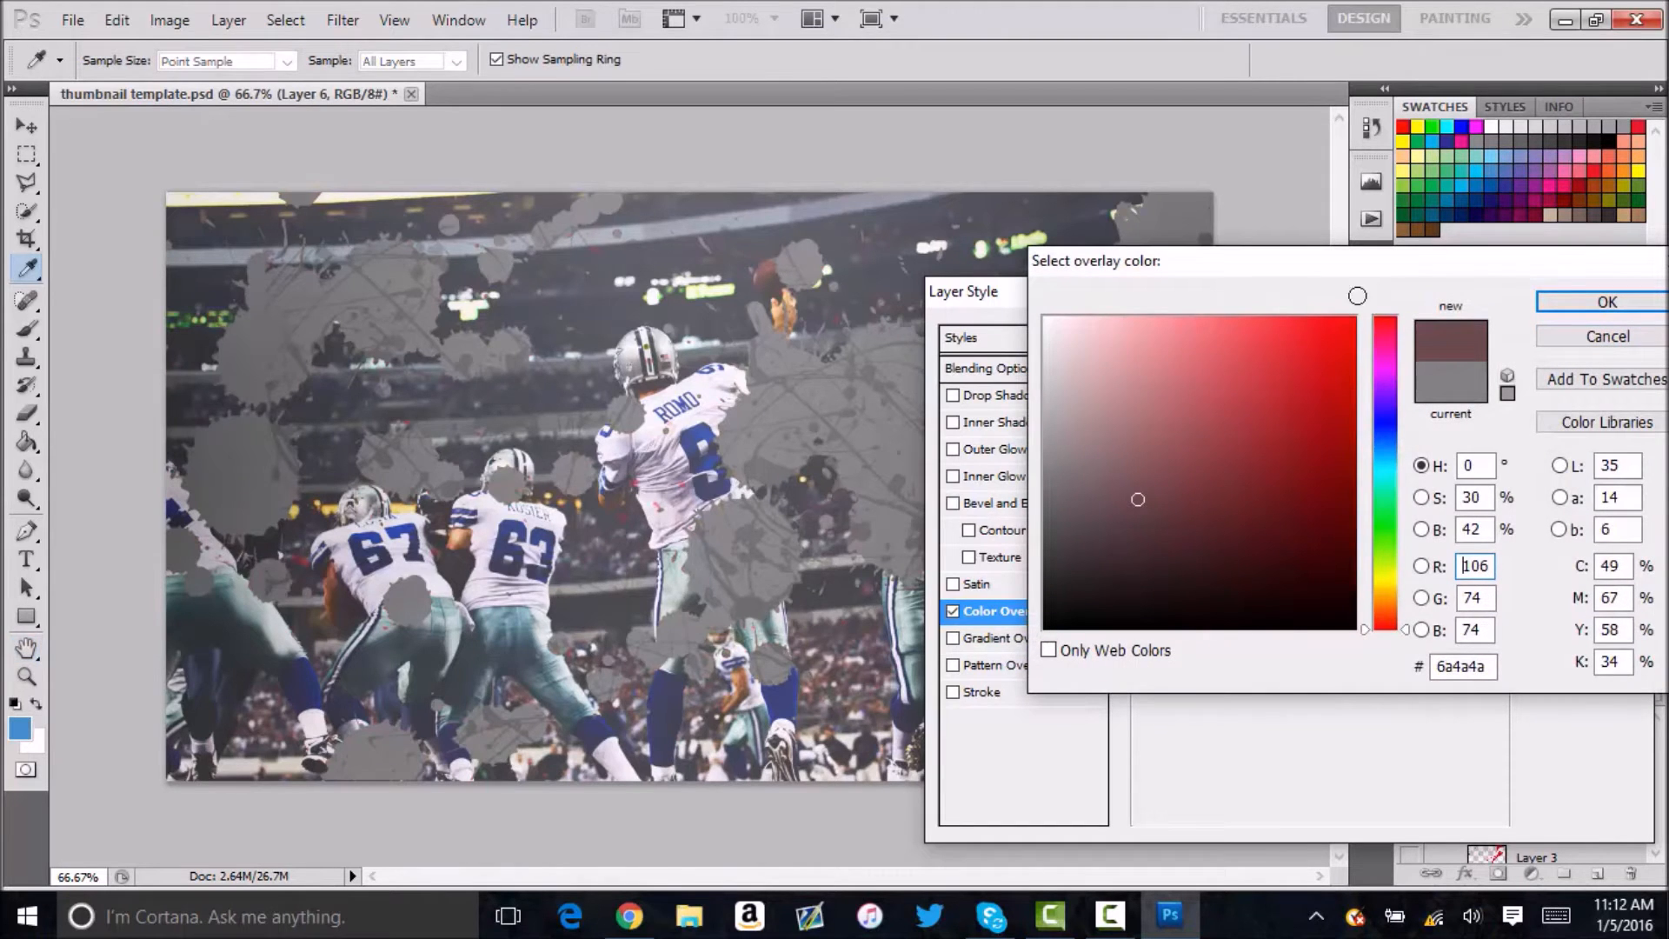
click(1560, 338)
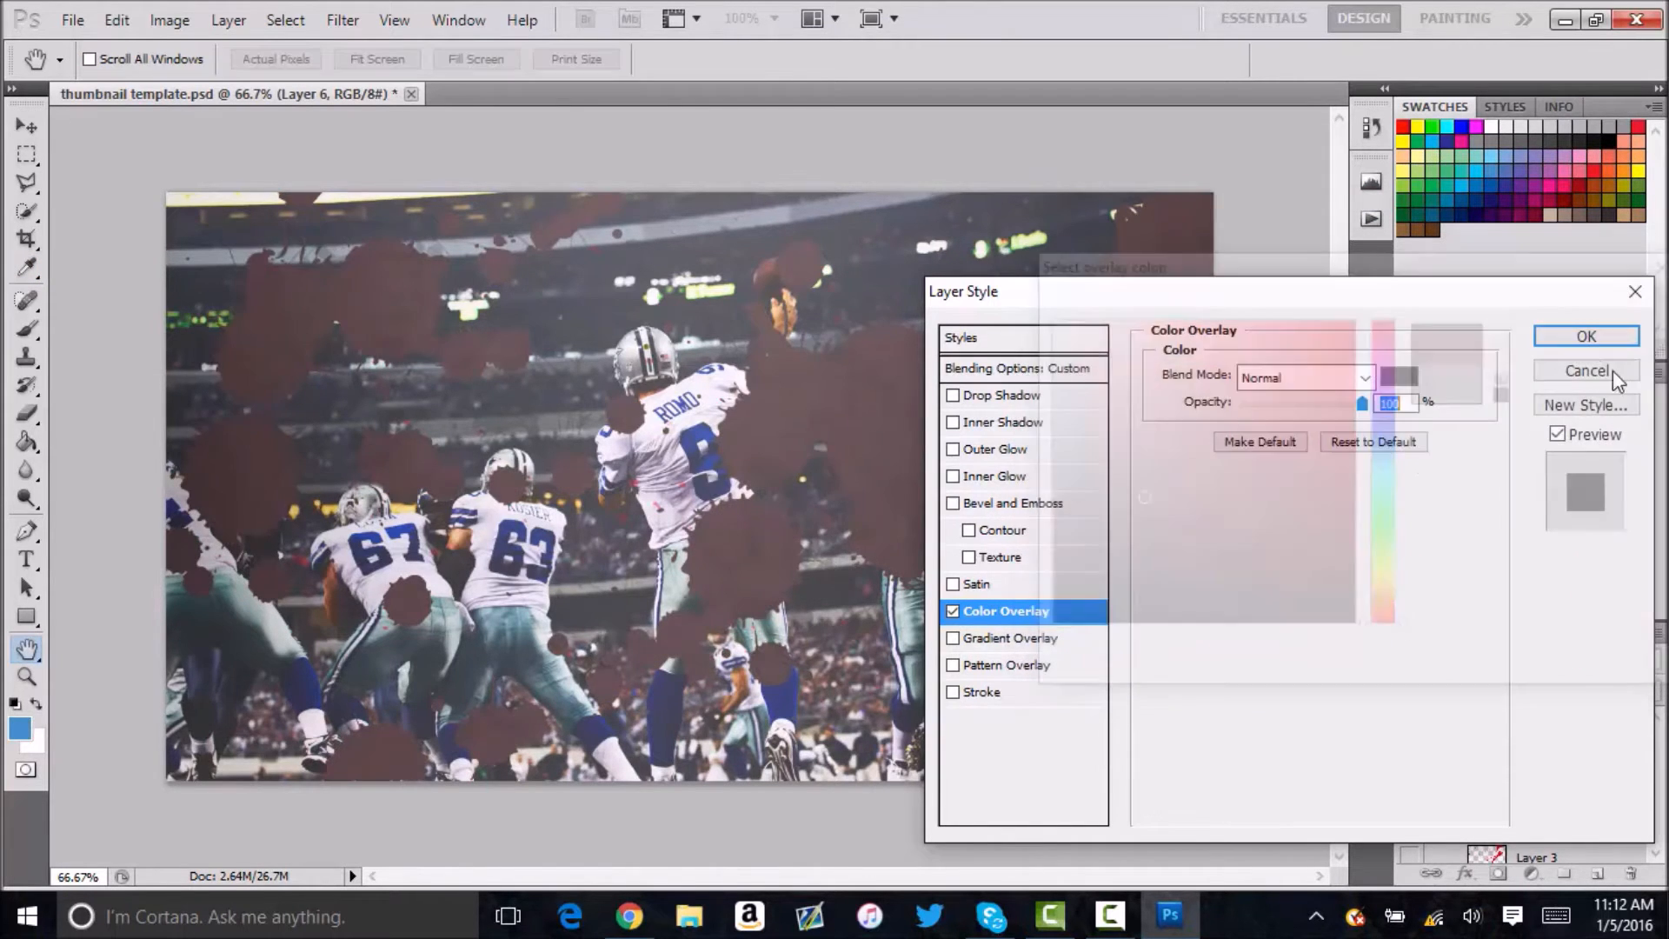
click(1594, 369)
Recolour the Layer 6 splatters by selecting the layer's pixels, filling them with the blue foreground colour and deselecting.
ctrl+click(1487, 765)
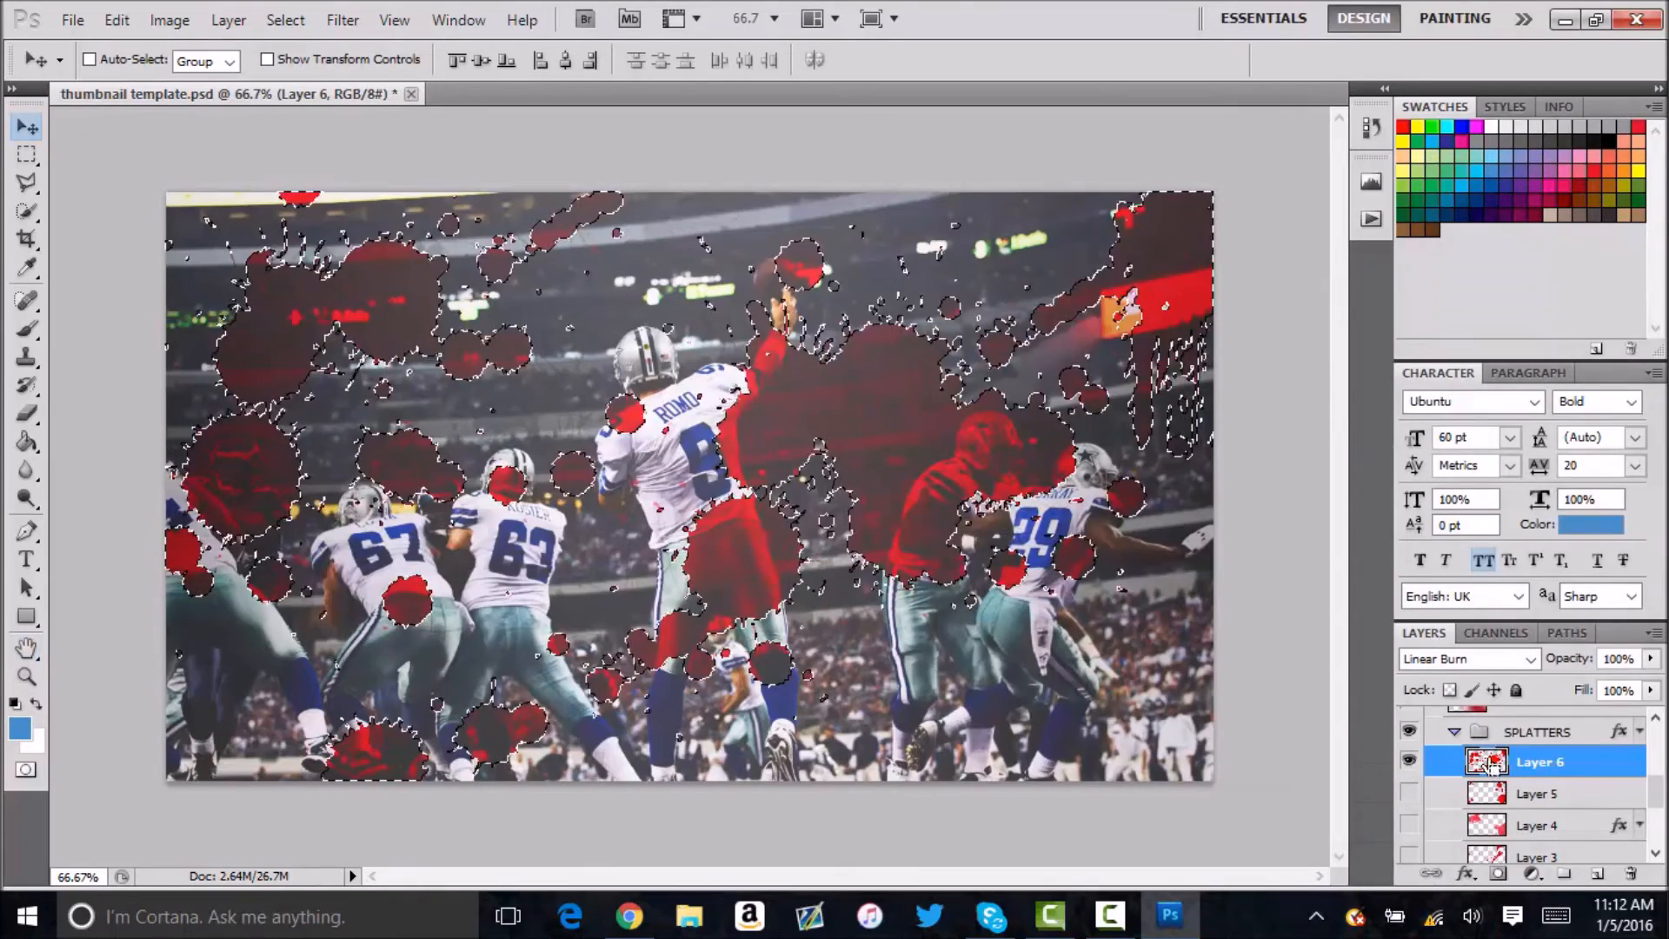
click(21, 729)
click(1607, 304)
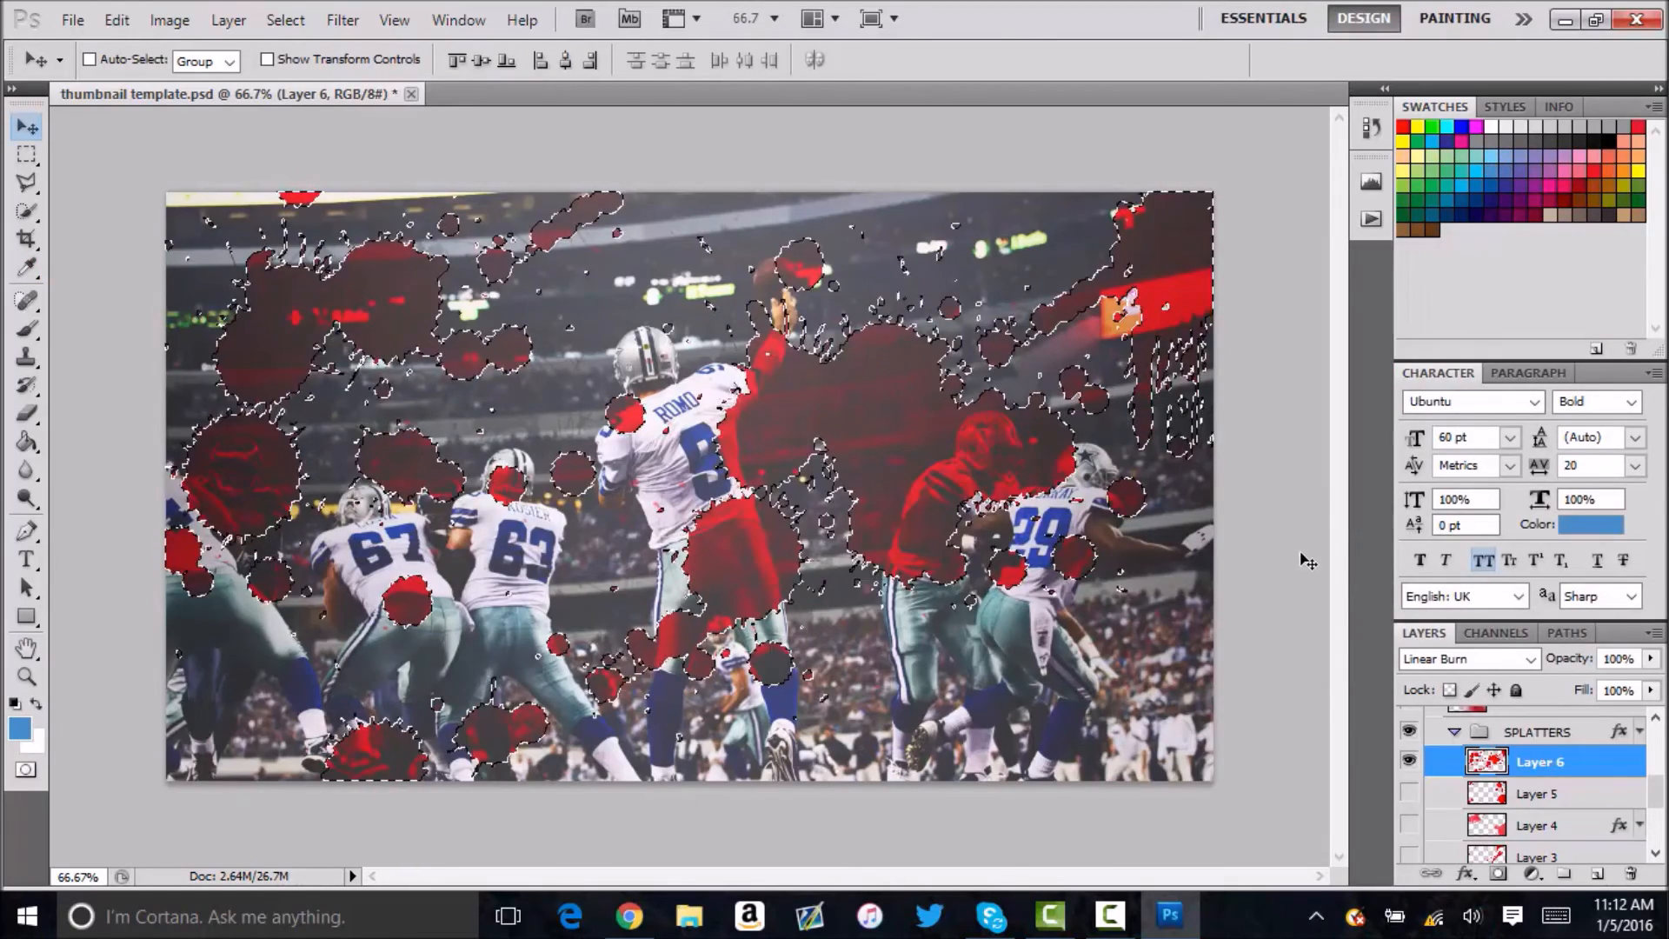
key(alt+BackSpace)
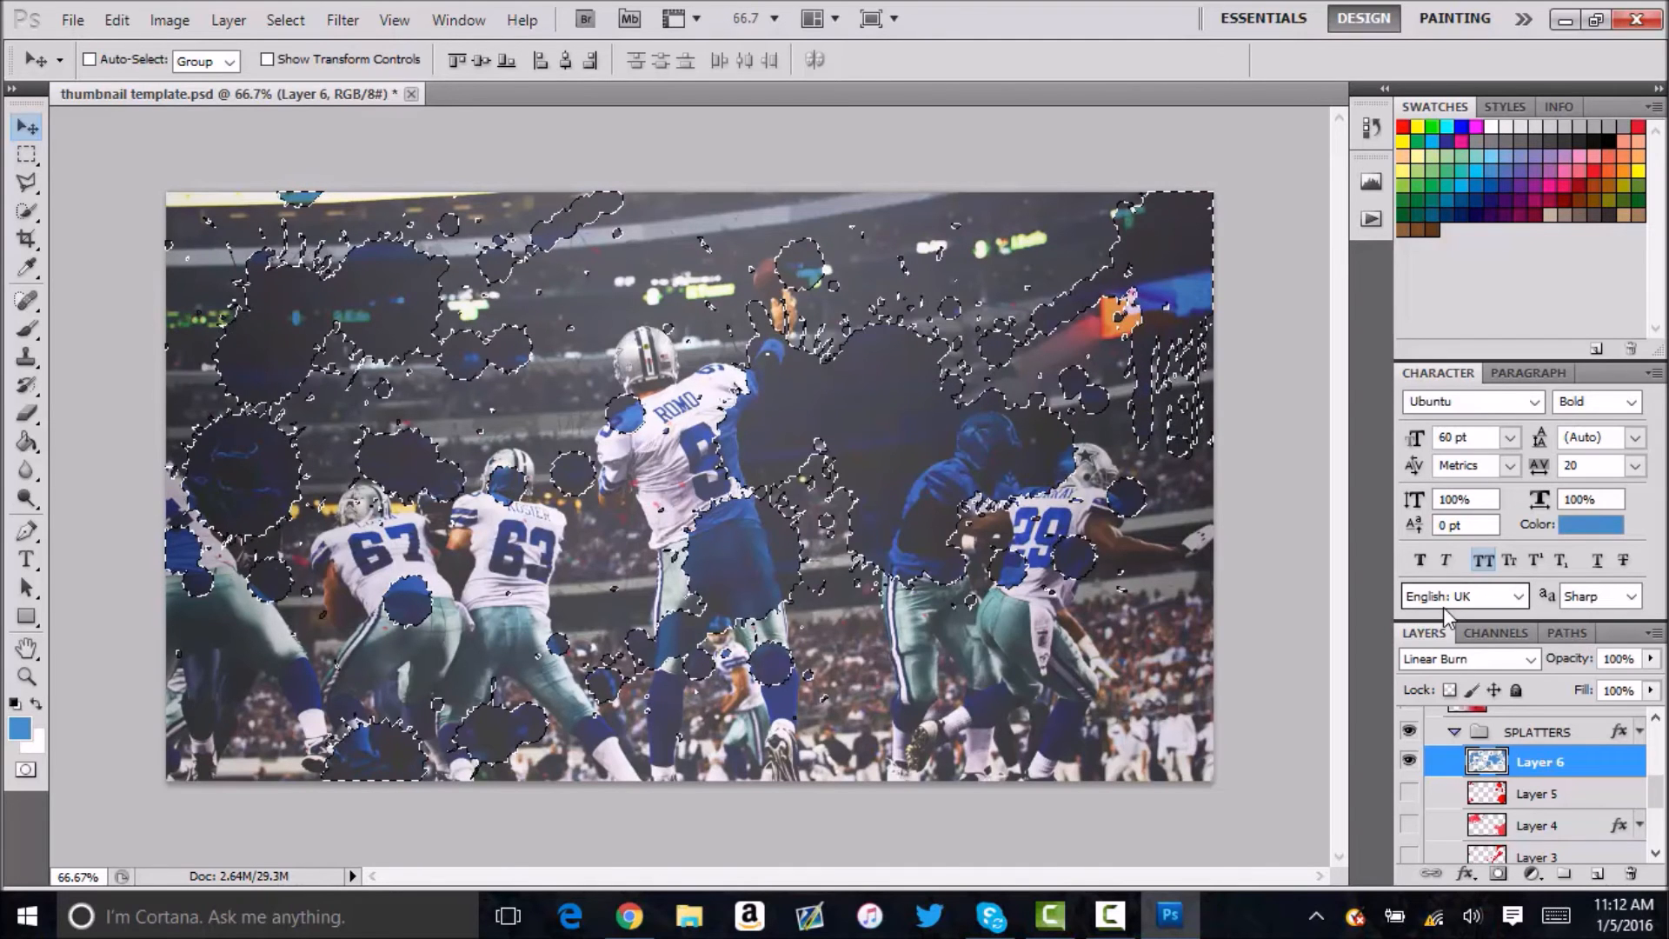
key(ctrl+d)
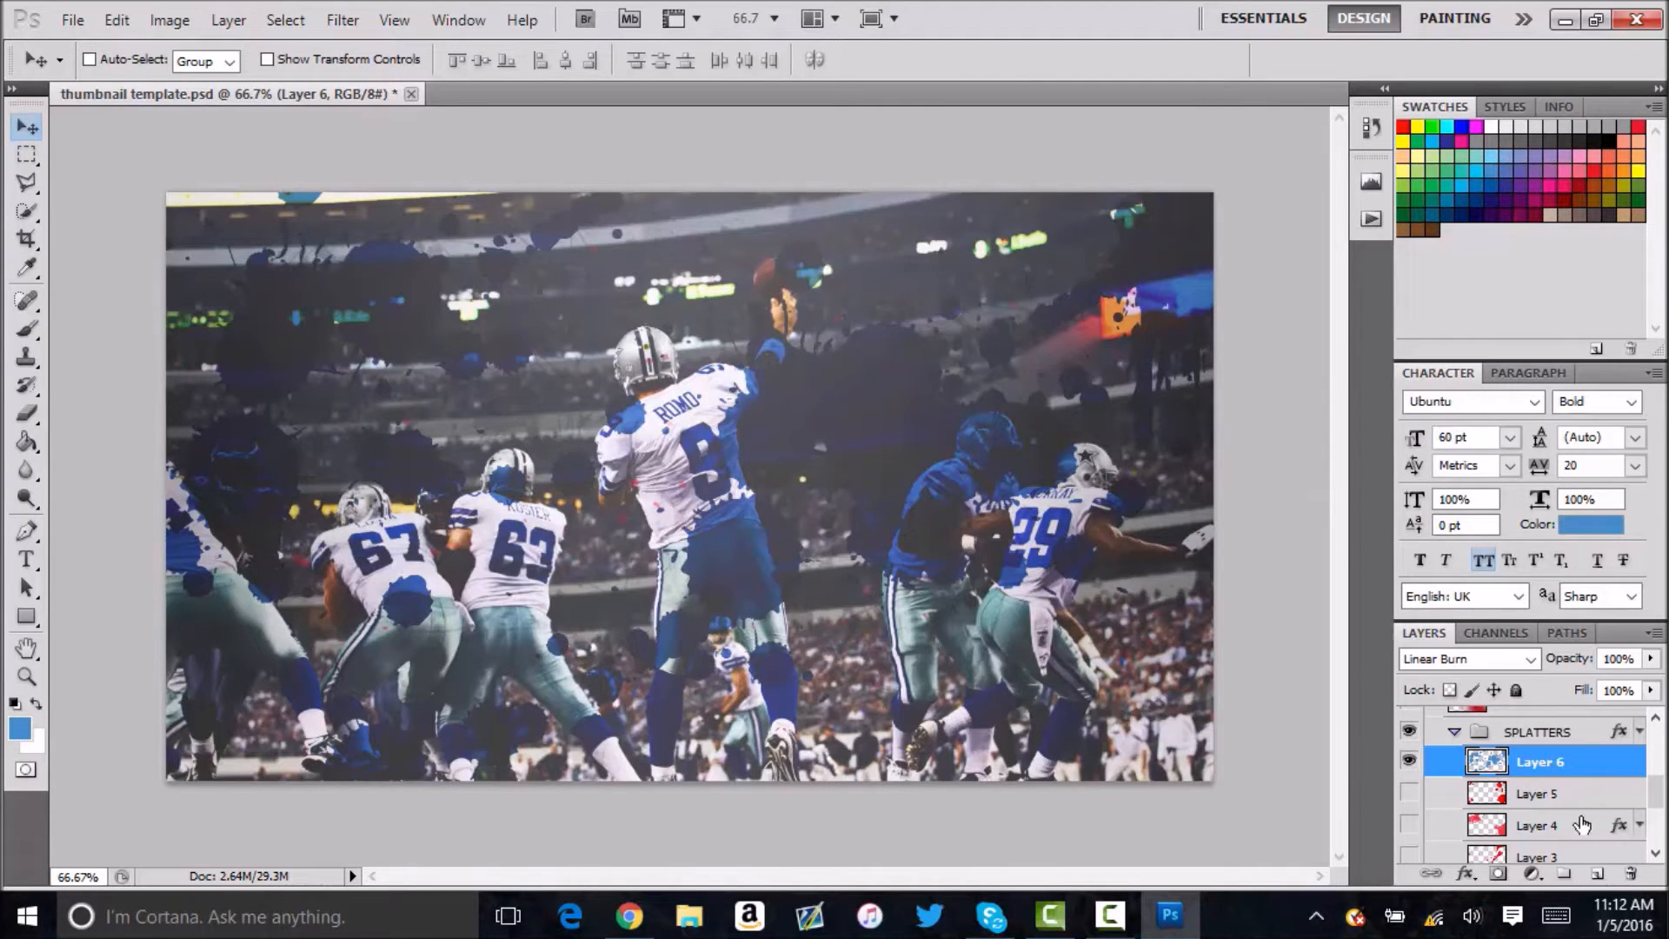
click(1409, 763)
click(1409, 762)
Select the small speckles on Layer 2 in the SPLATTERS group, fill them with the foreground blue and deselect.
scroll(1543, 792, down, 2)
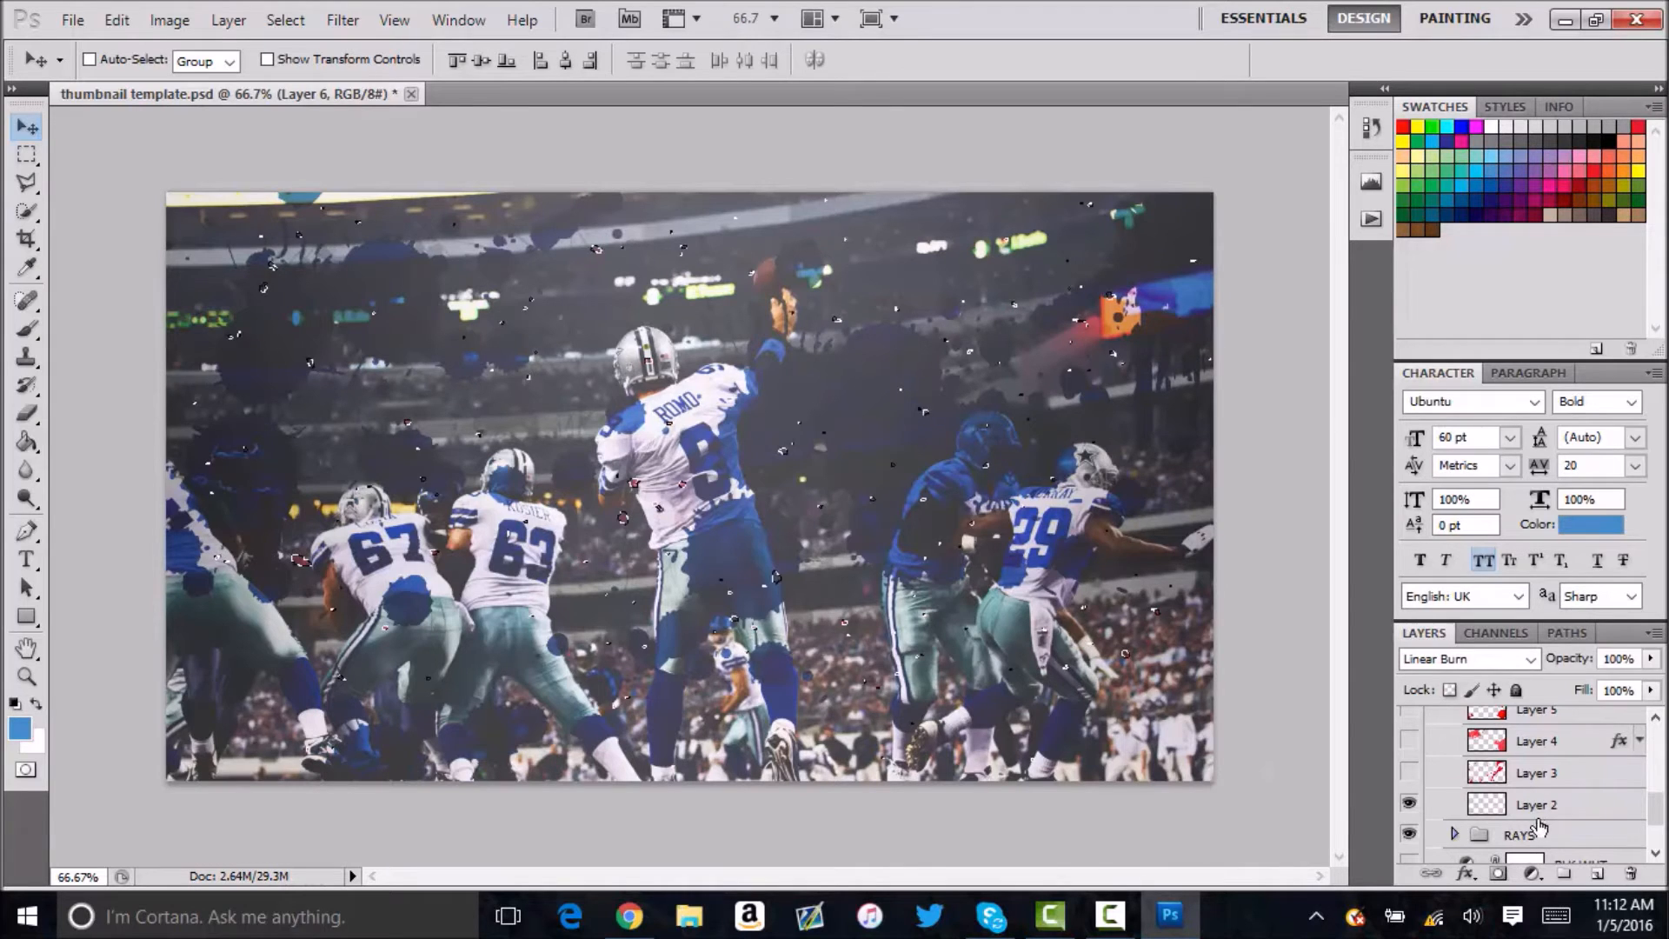
scroll(1555, 799, up, 2)
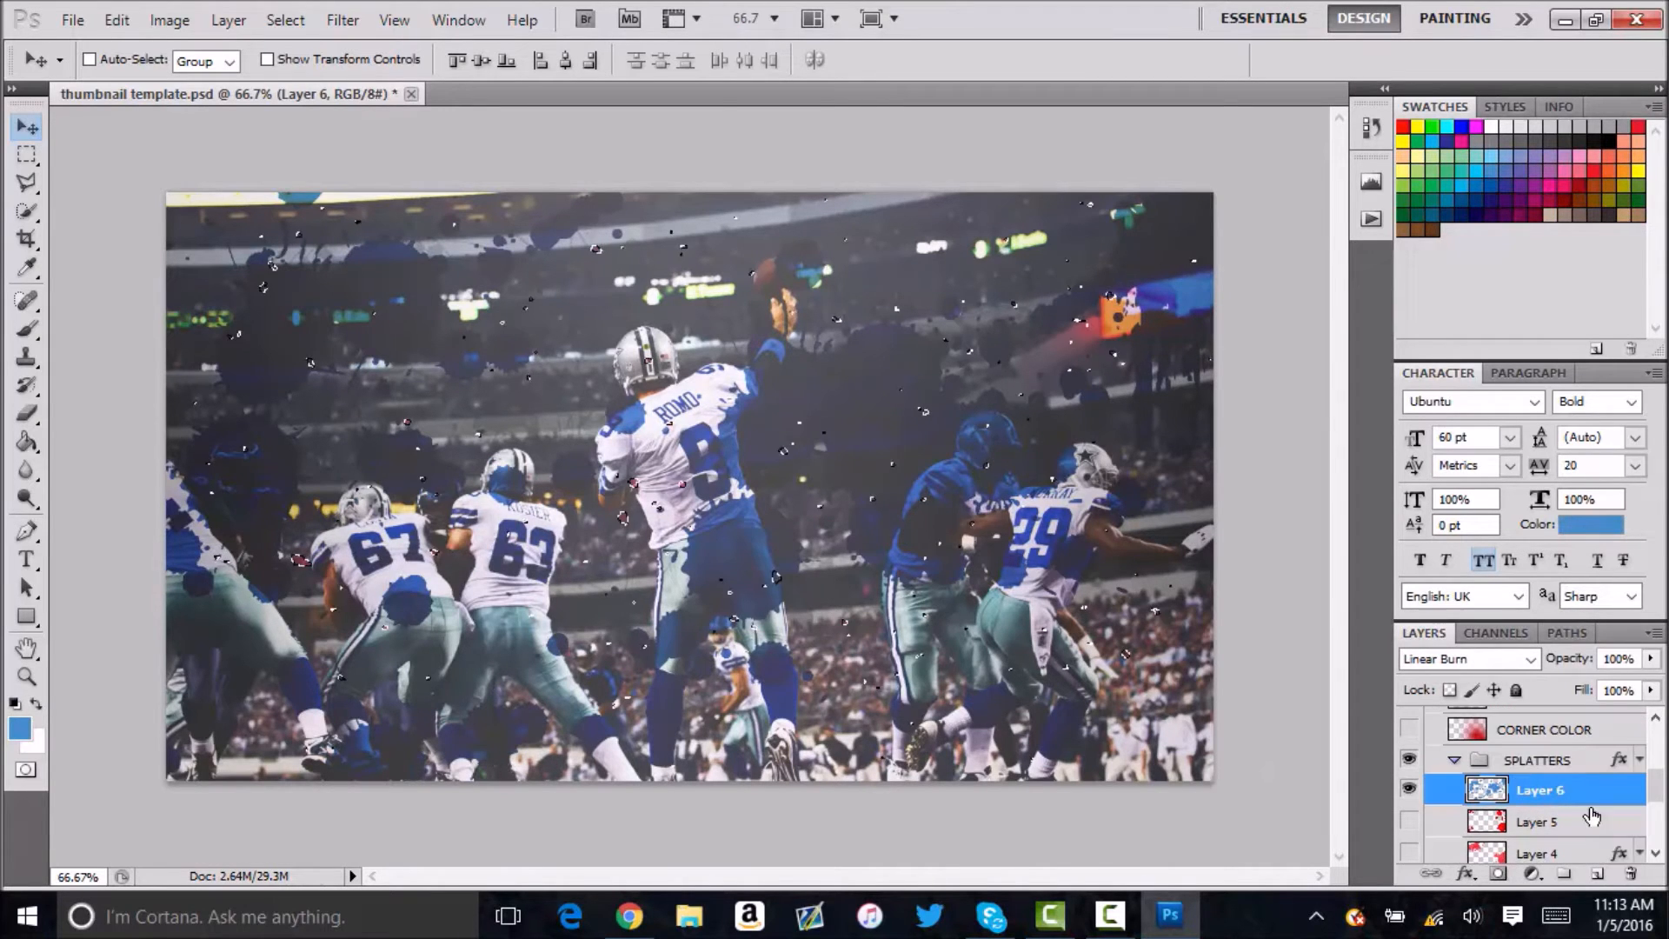
scroll(1586, 826, down, 2)
click(1482, 834)
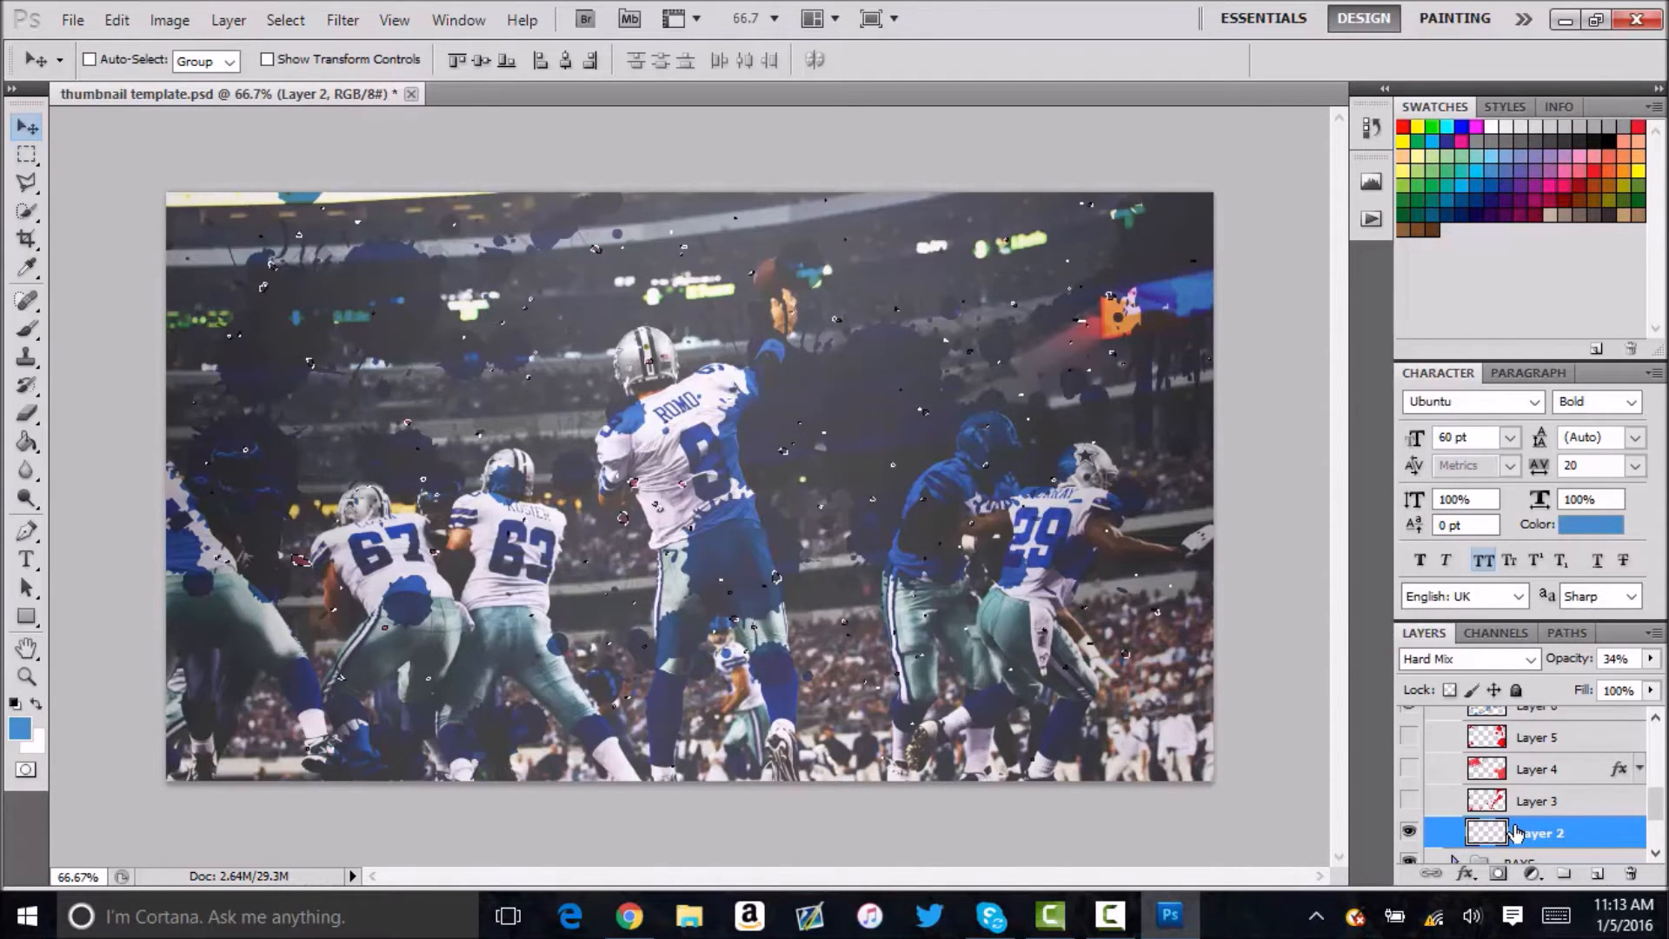
ctrl+click(1489, 842)
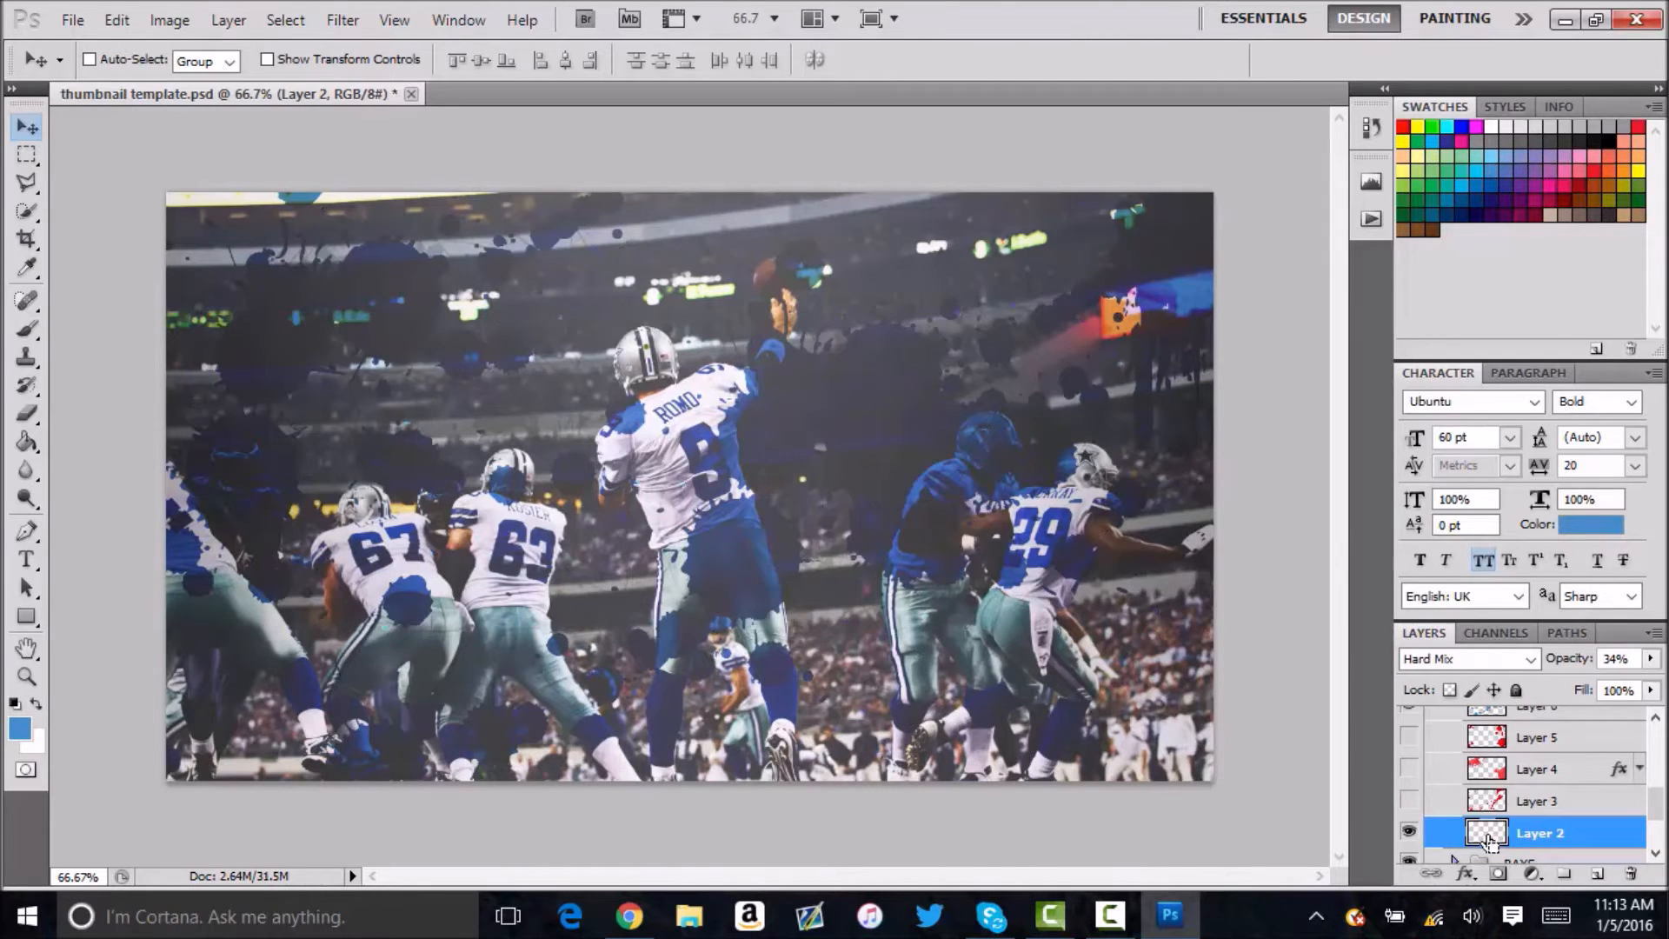
Collapse the SPLATTERS group and its parent Background group.
scroll(1477, 721, up, 5)
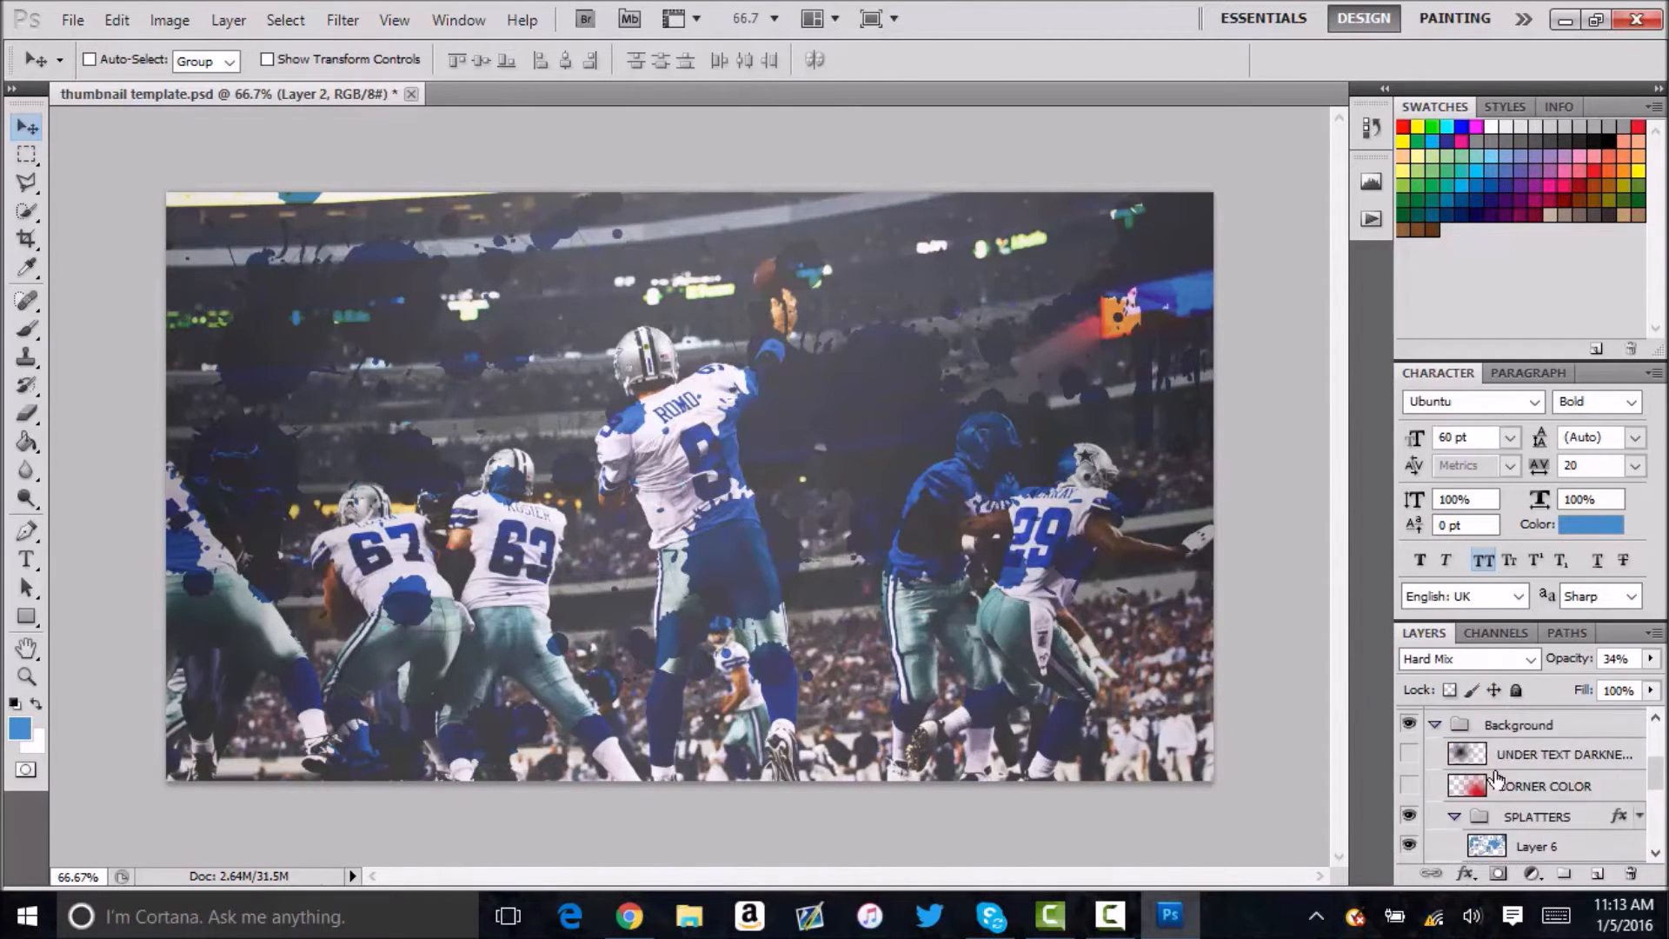
click(1452, 814)
scroll(1443, 786, up, 2)
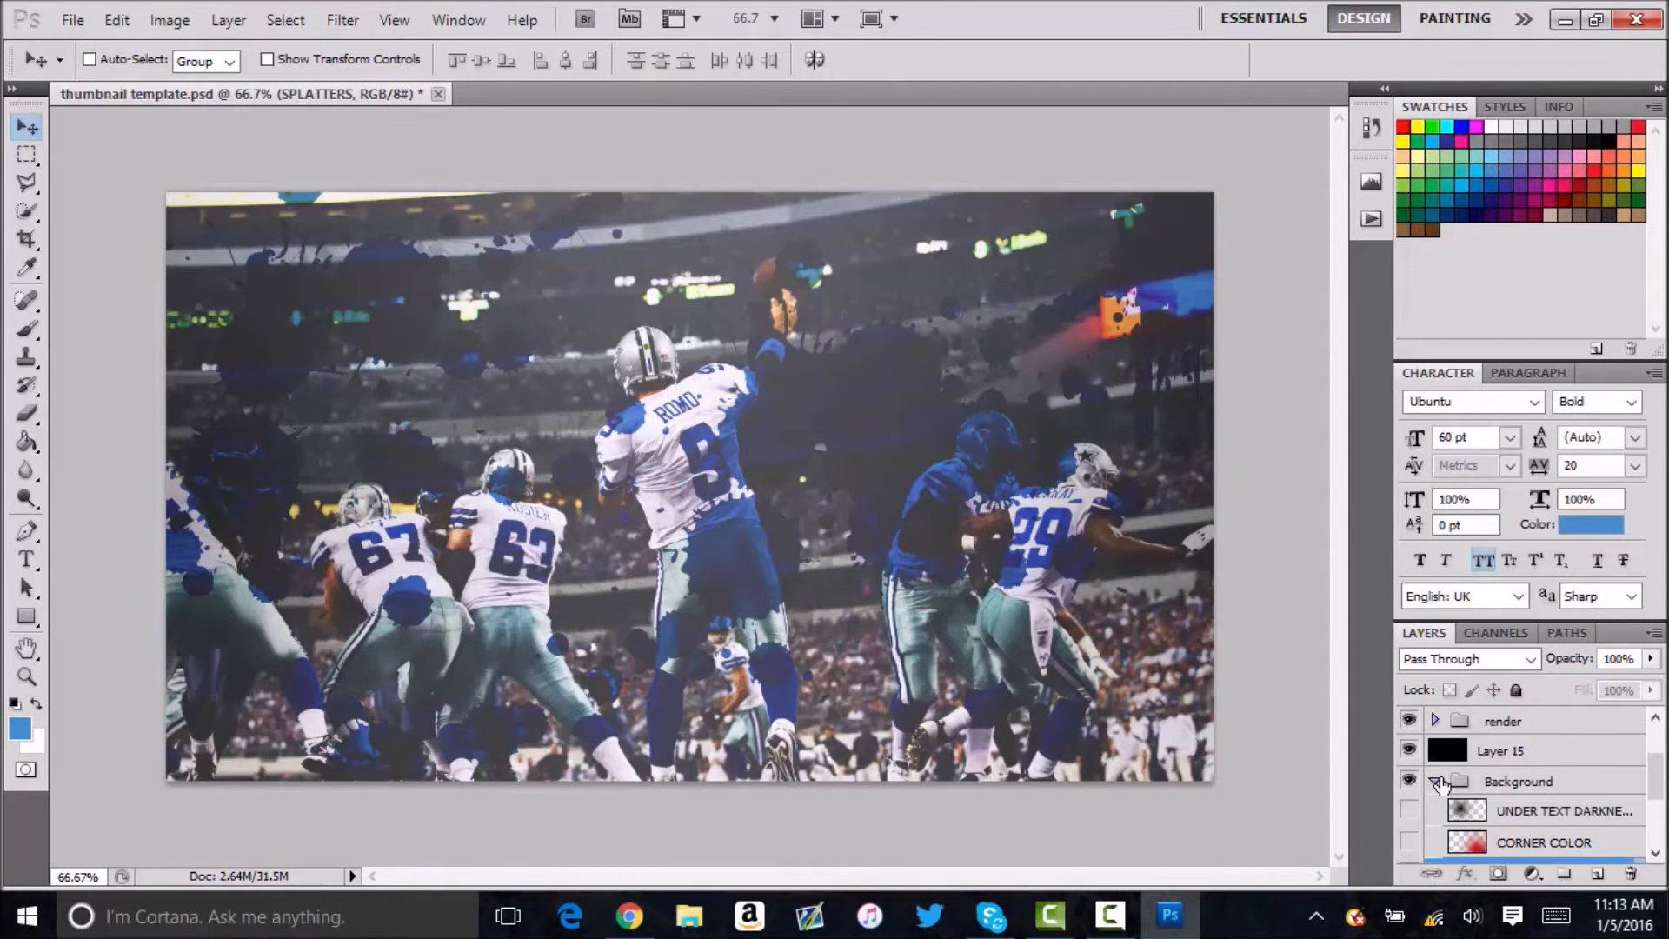
click(1438, 781)
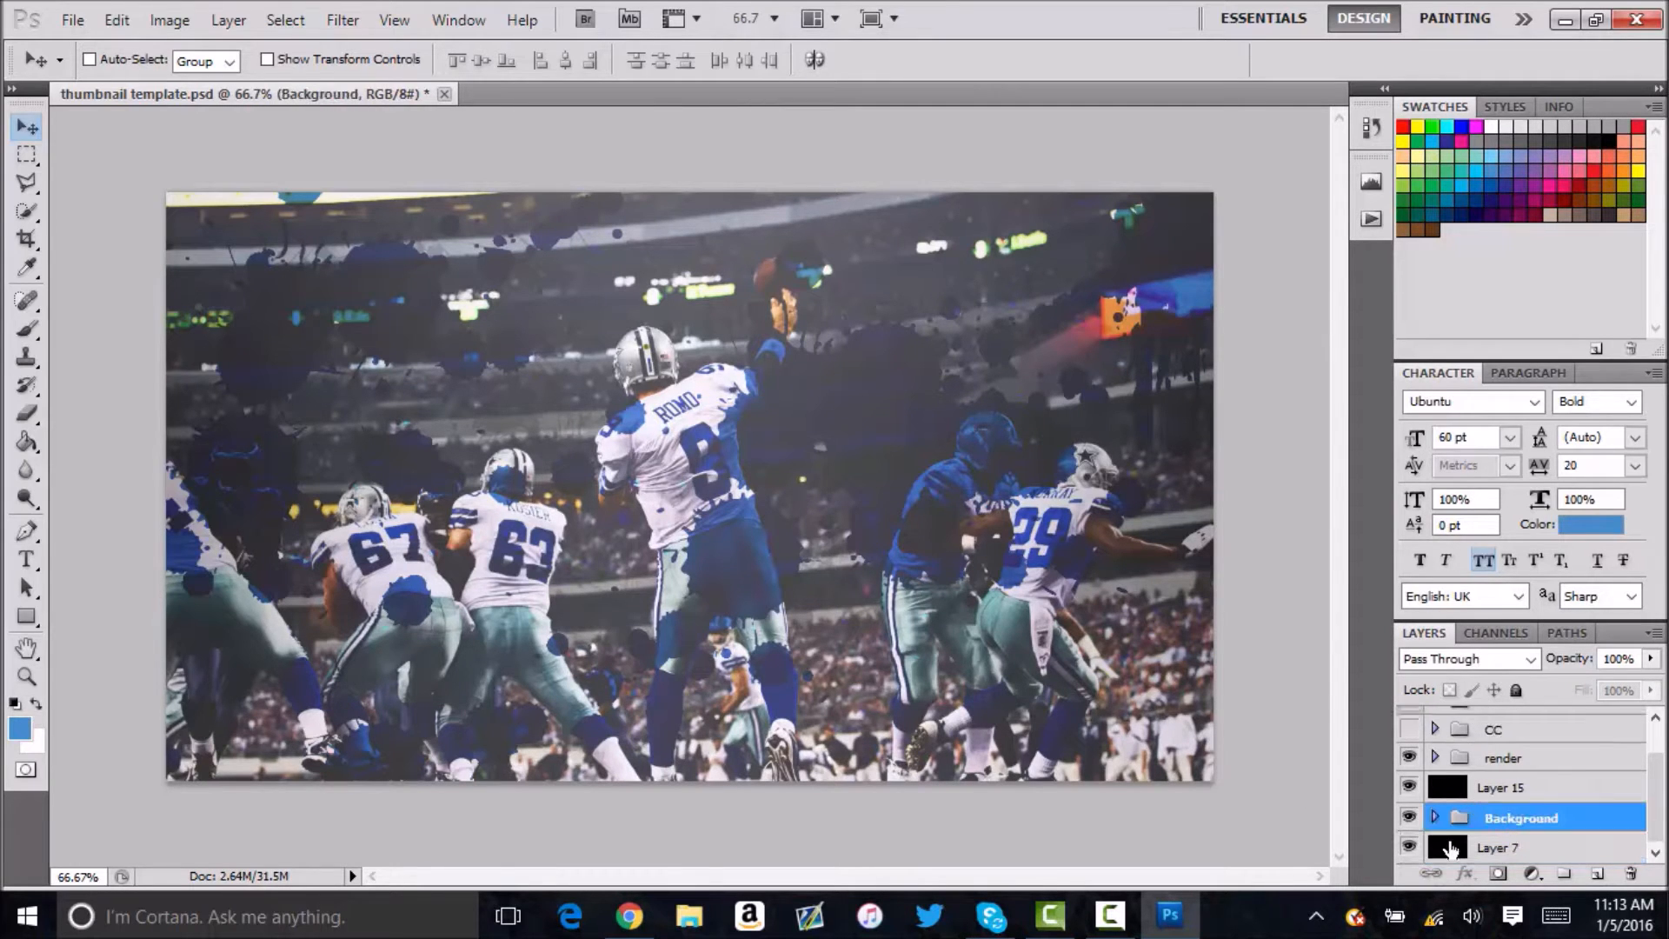
Duplicate the Background group within the same document.
right_click(1469, 820)
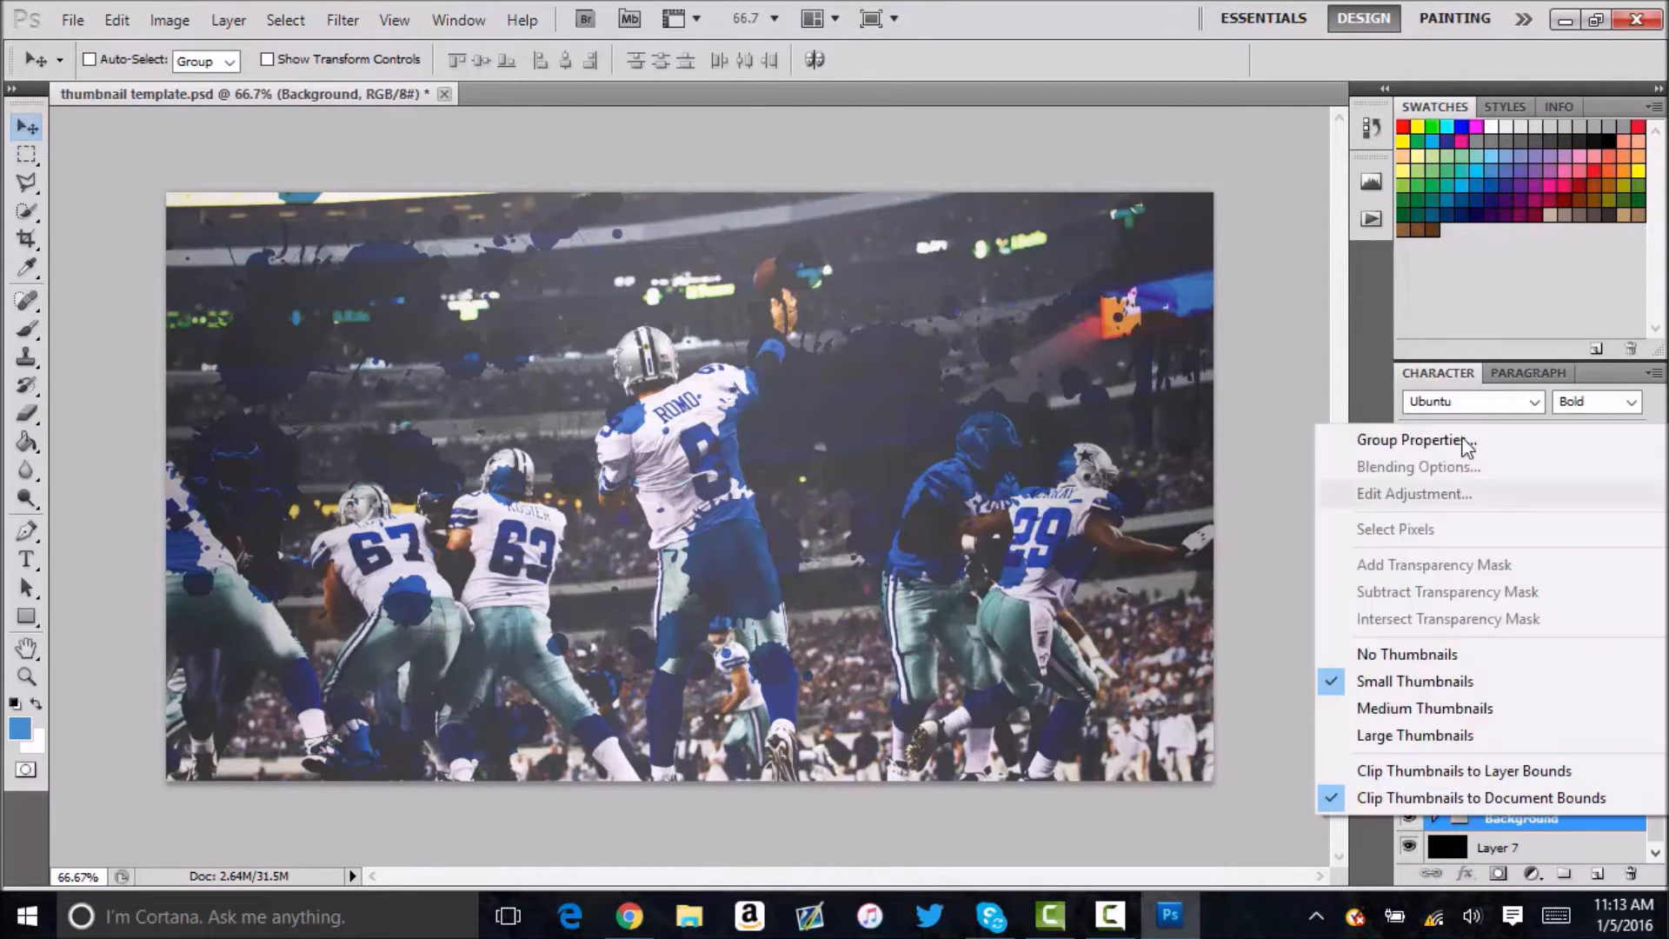
click(1540, 822)
right_click(1578, 812)
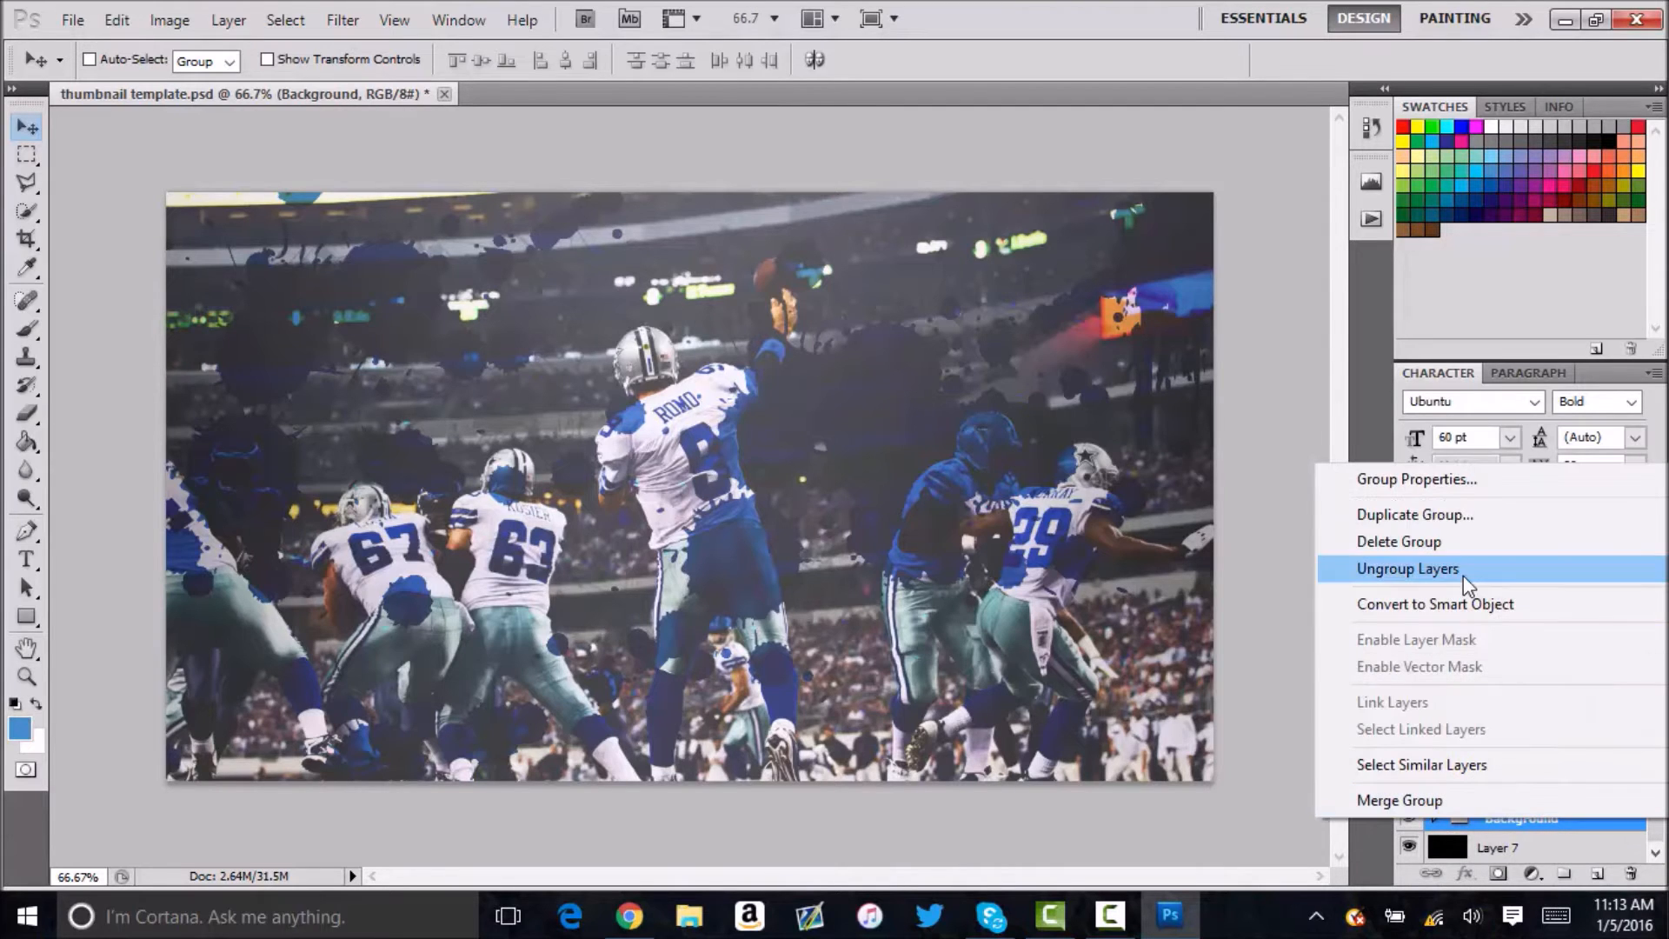
click(1402, 515)
click(1054, 277)
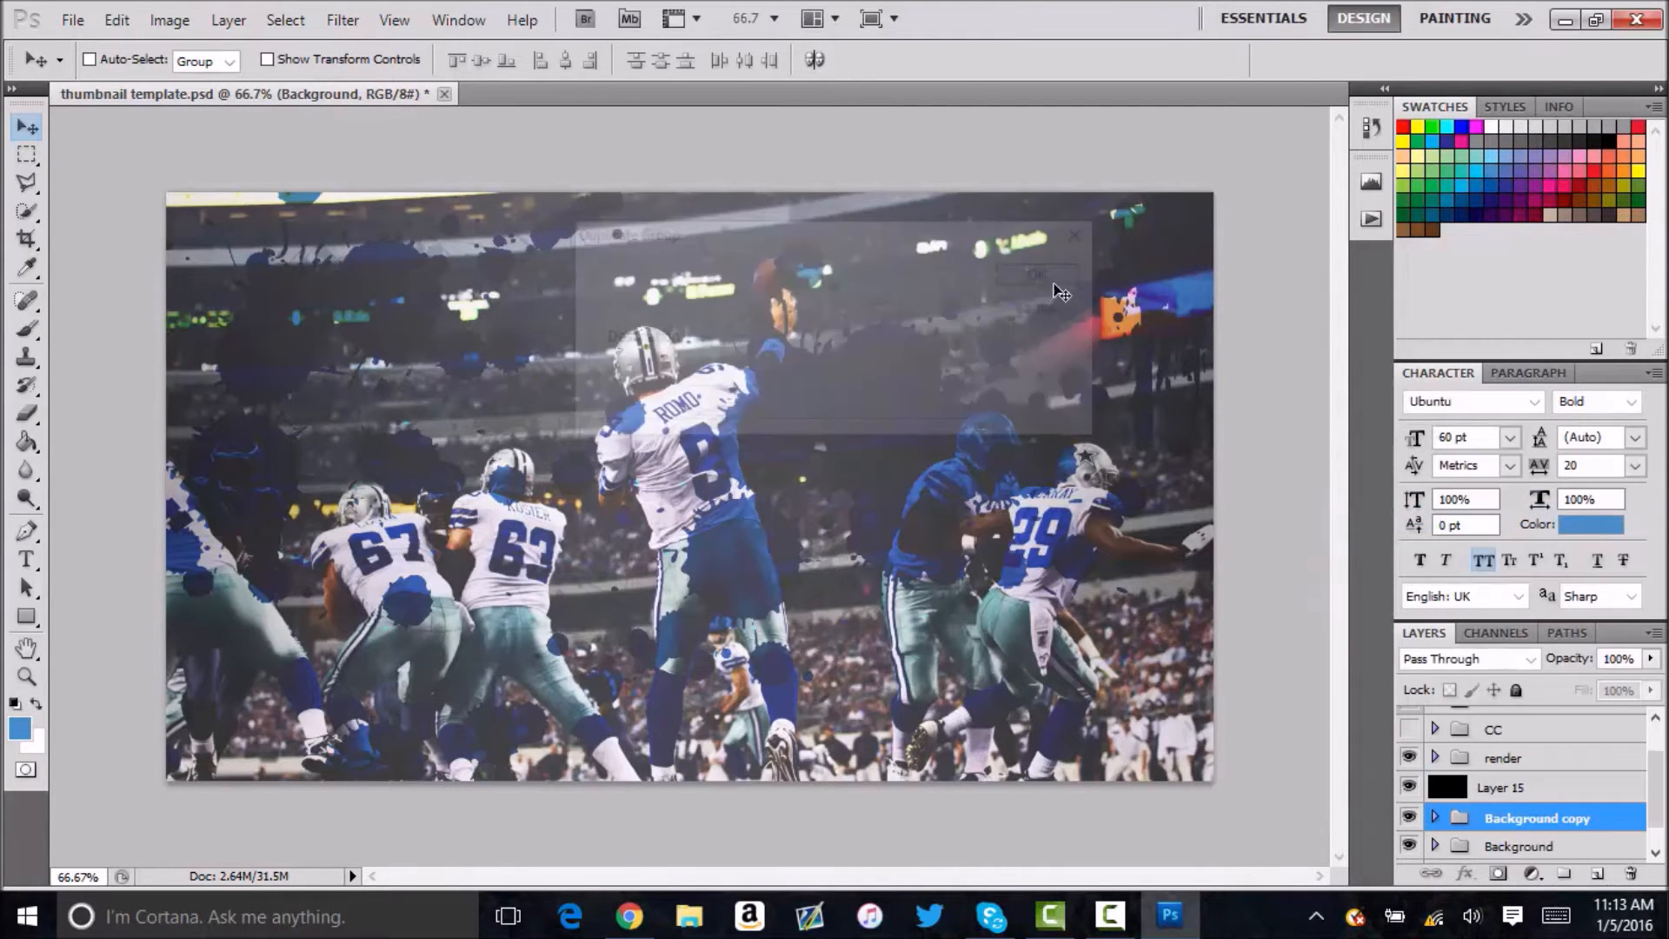
Merge the Background copy group into one layer and cut its canvas-sized area to a new layer.
key(ctrl+e)
key(ctrl+a)
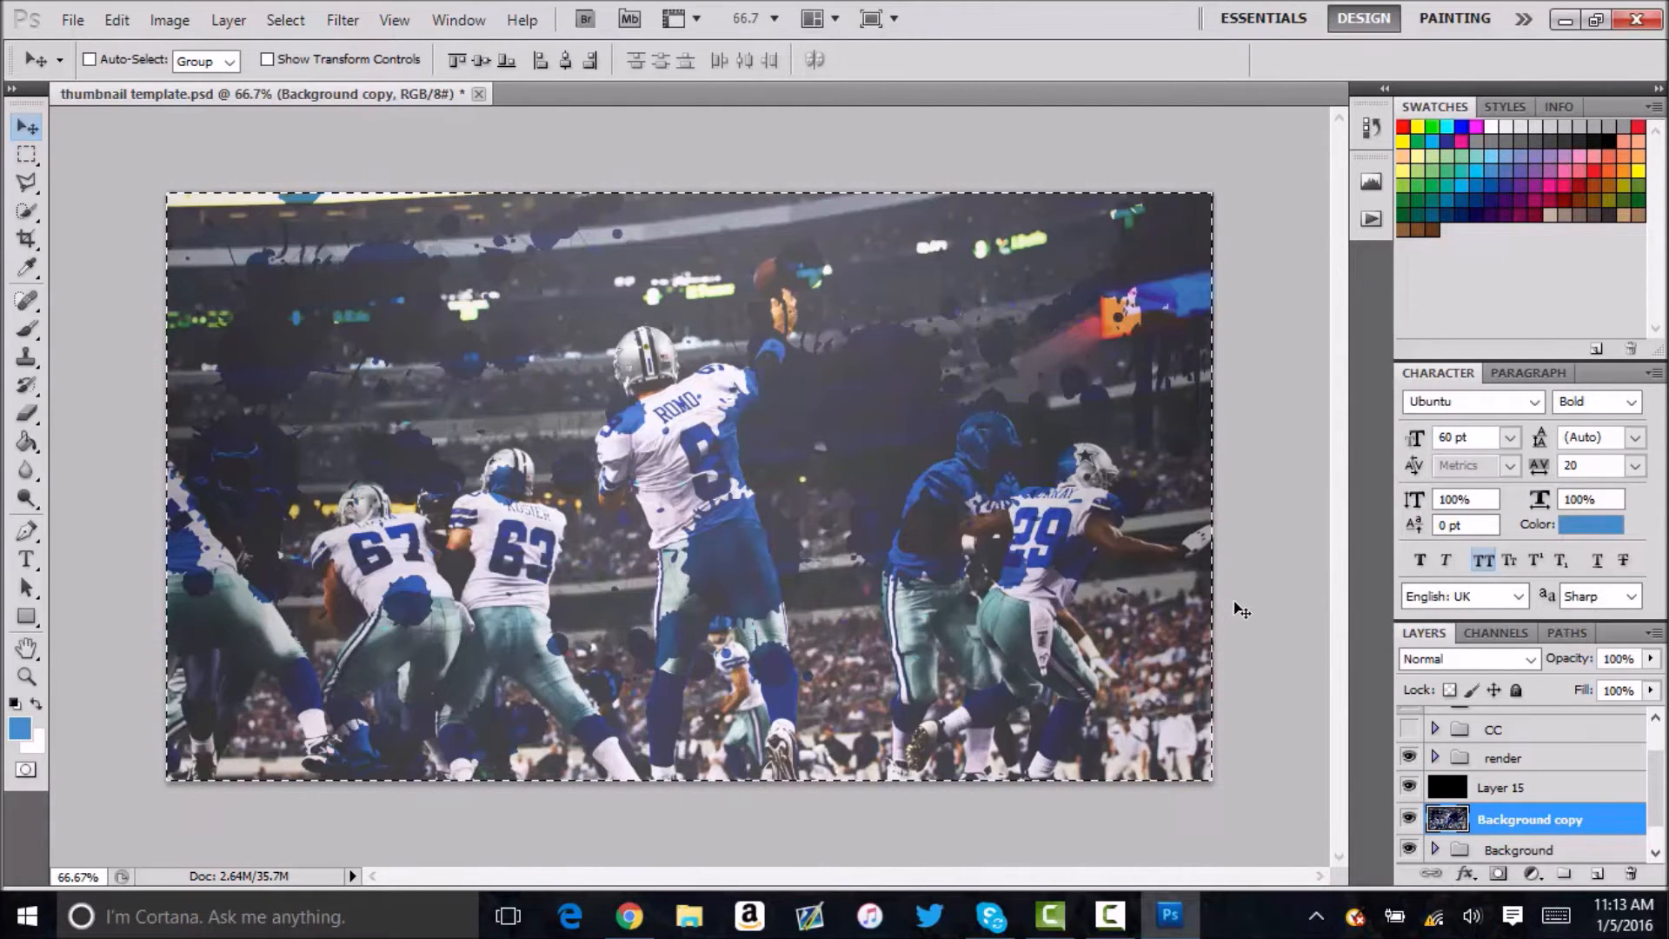
key(m)
right_click(603, 439)
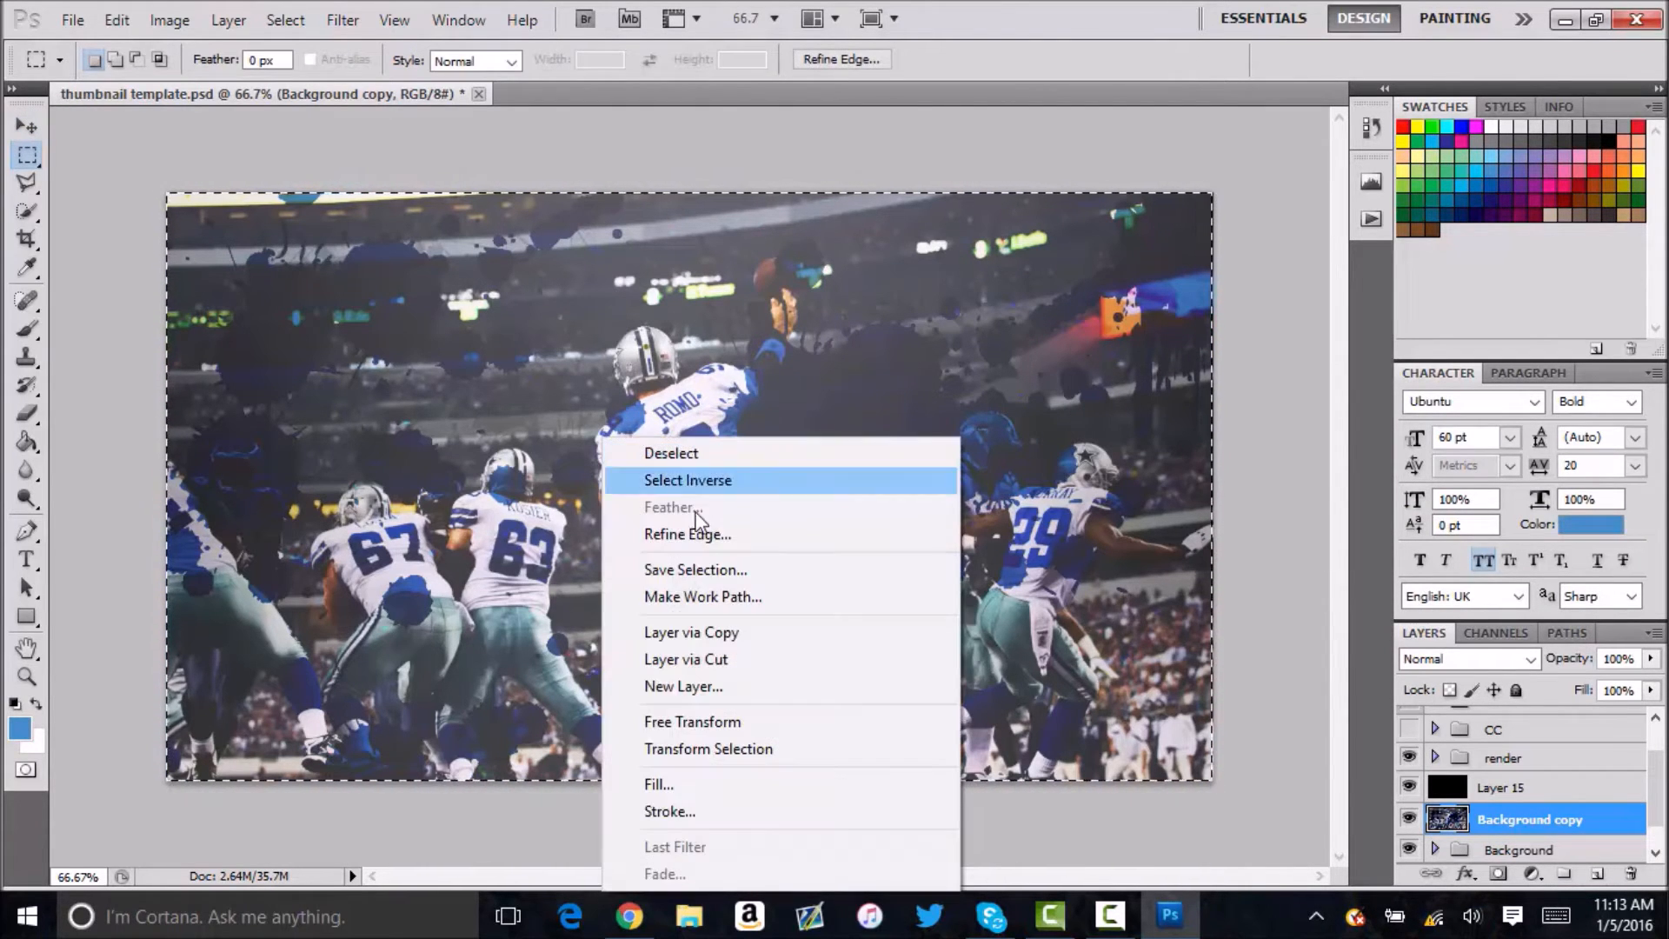
click(704, 660)
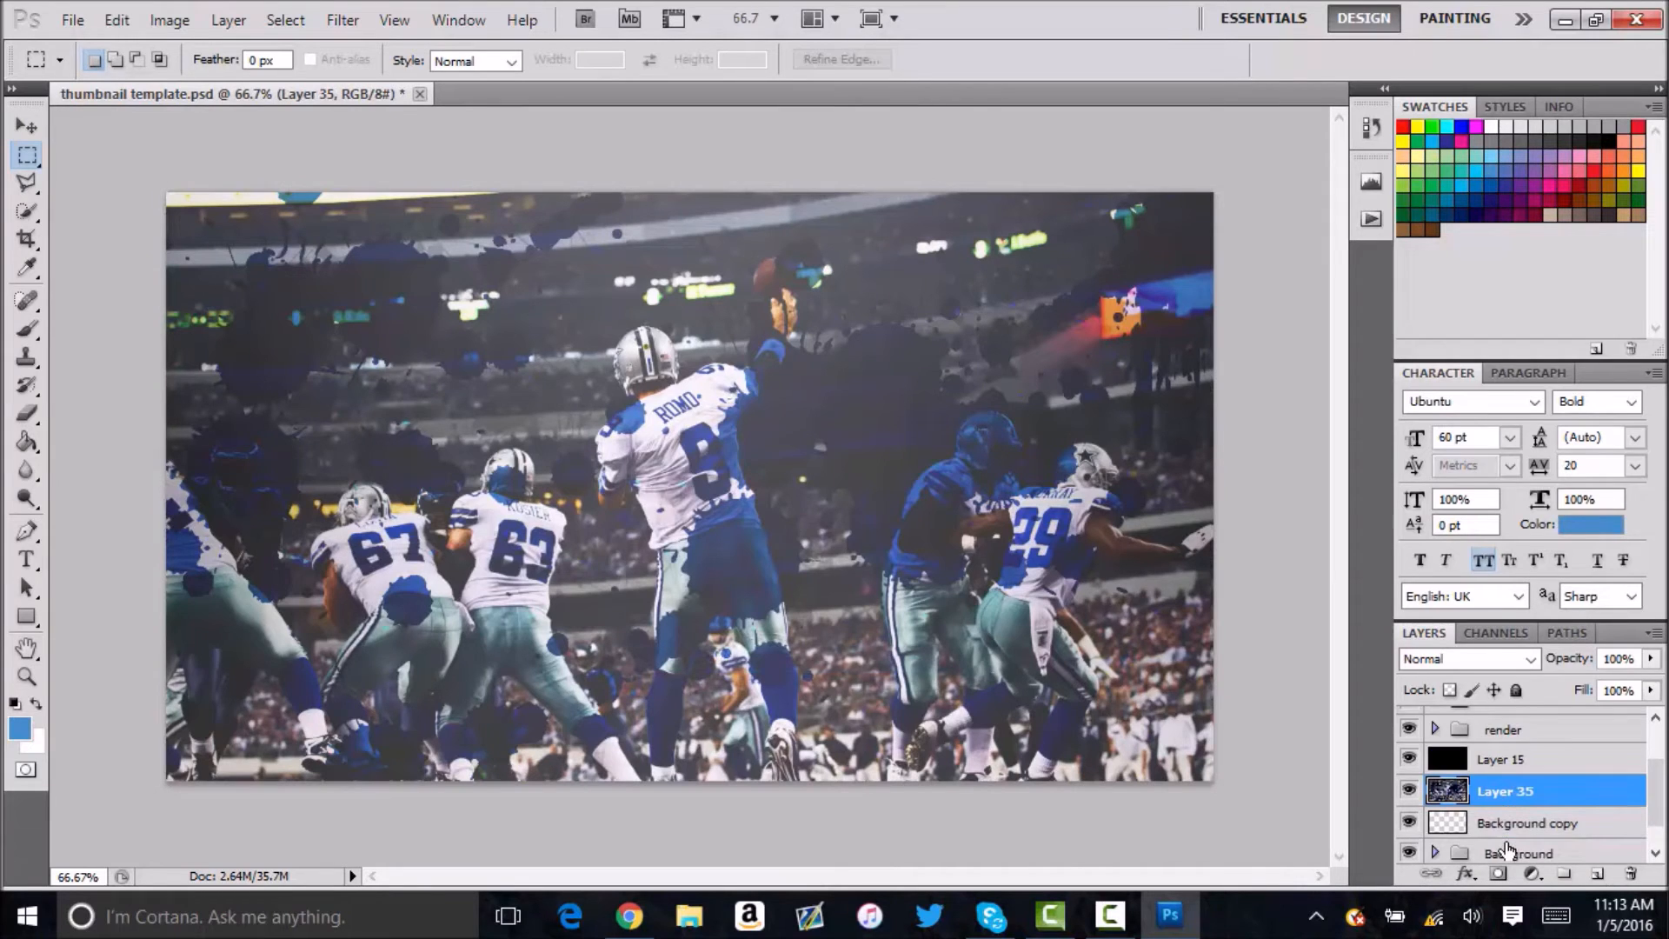
Delete the emptied Background copy layer and duplicate Layer 35.
click(1521, 822)
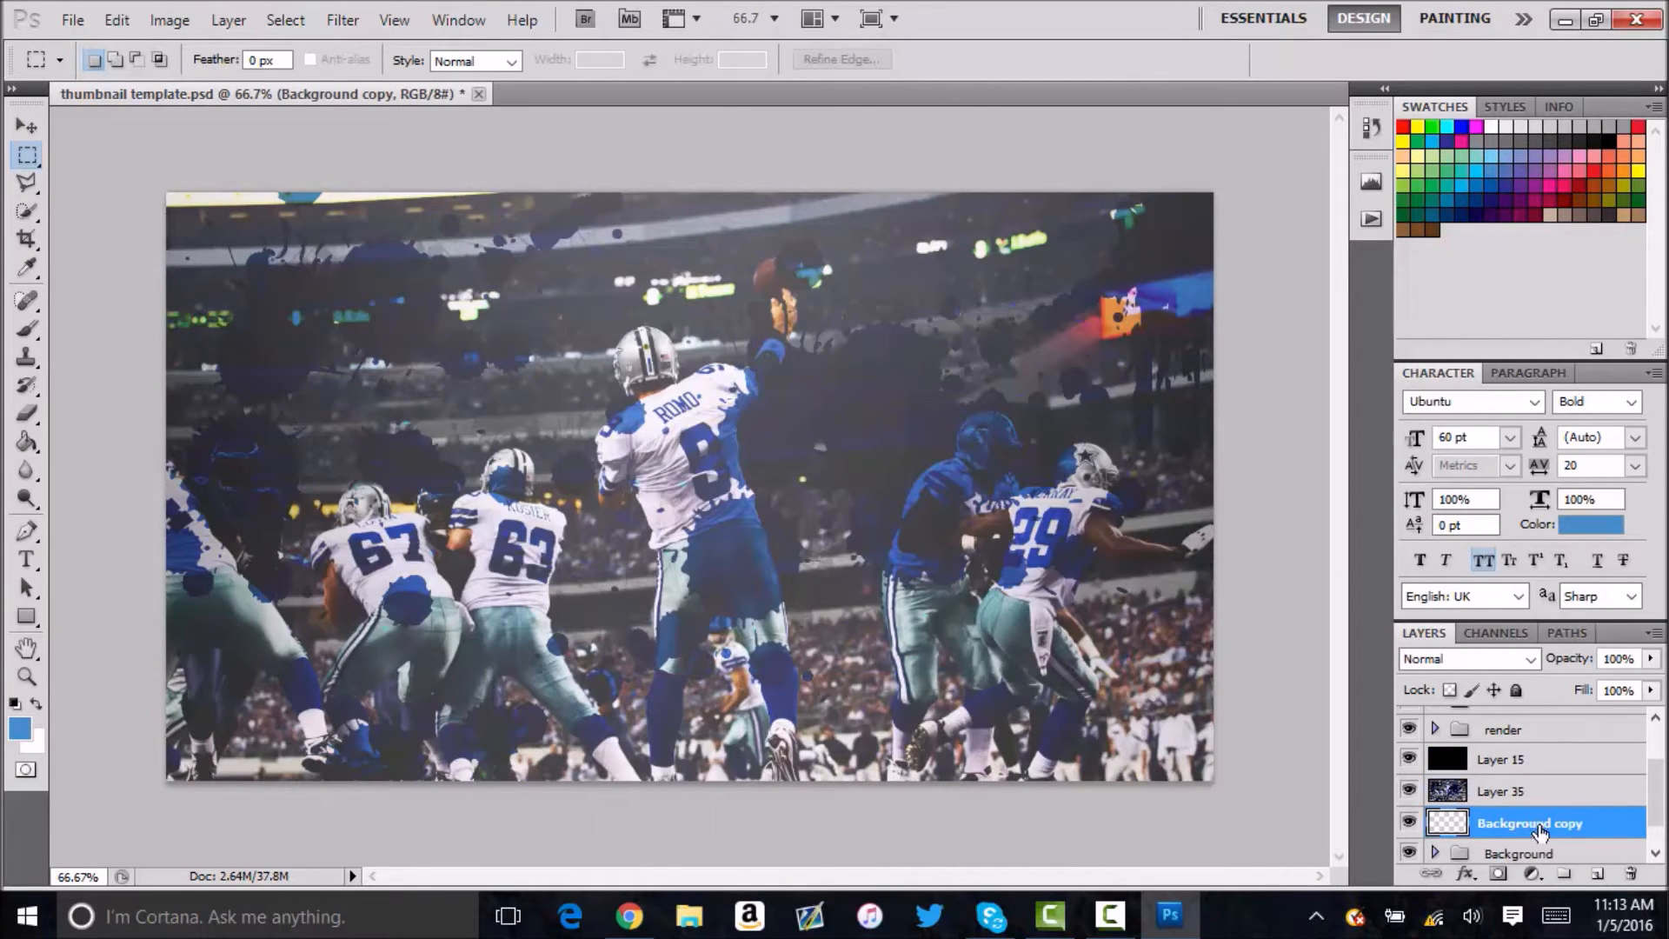
key(Delete)
click(1533, 792)
key(ctrl+j)
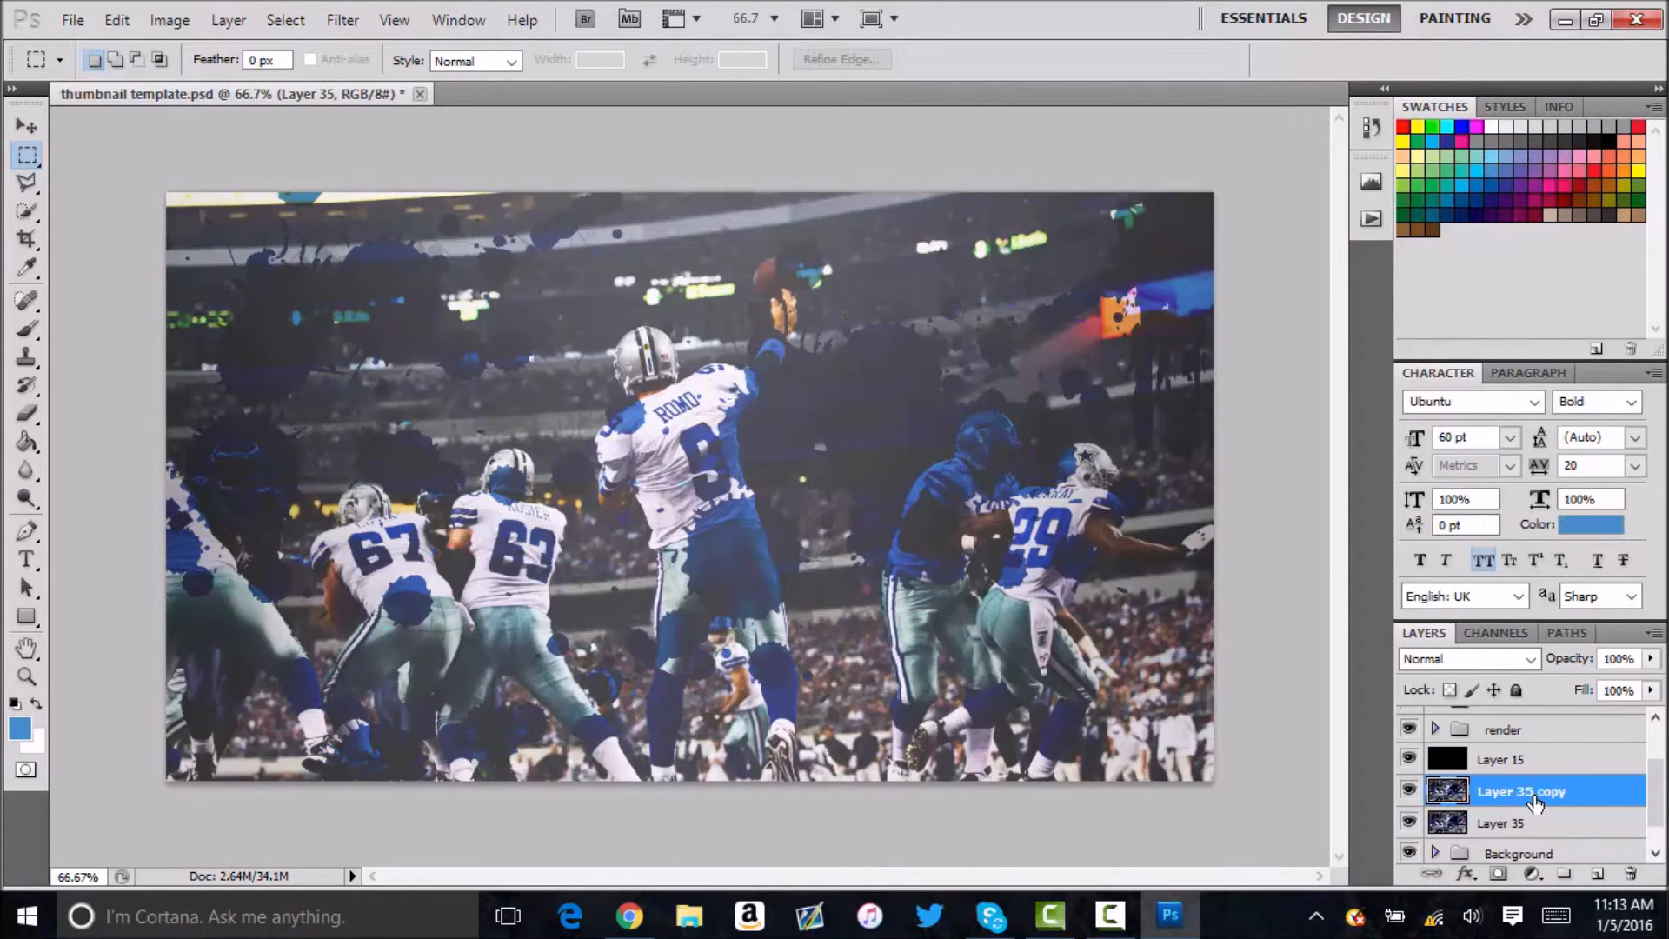
Apply a Median filter with a 2-pixel radius to Layer 35 copy and set the layer's opacity to 30%.
click(342, 21)
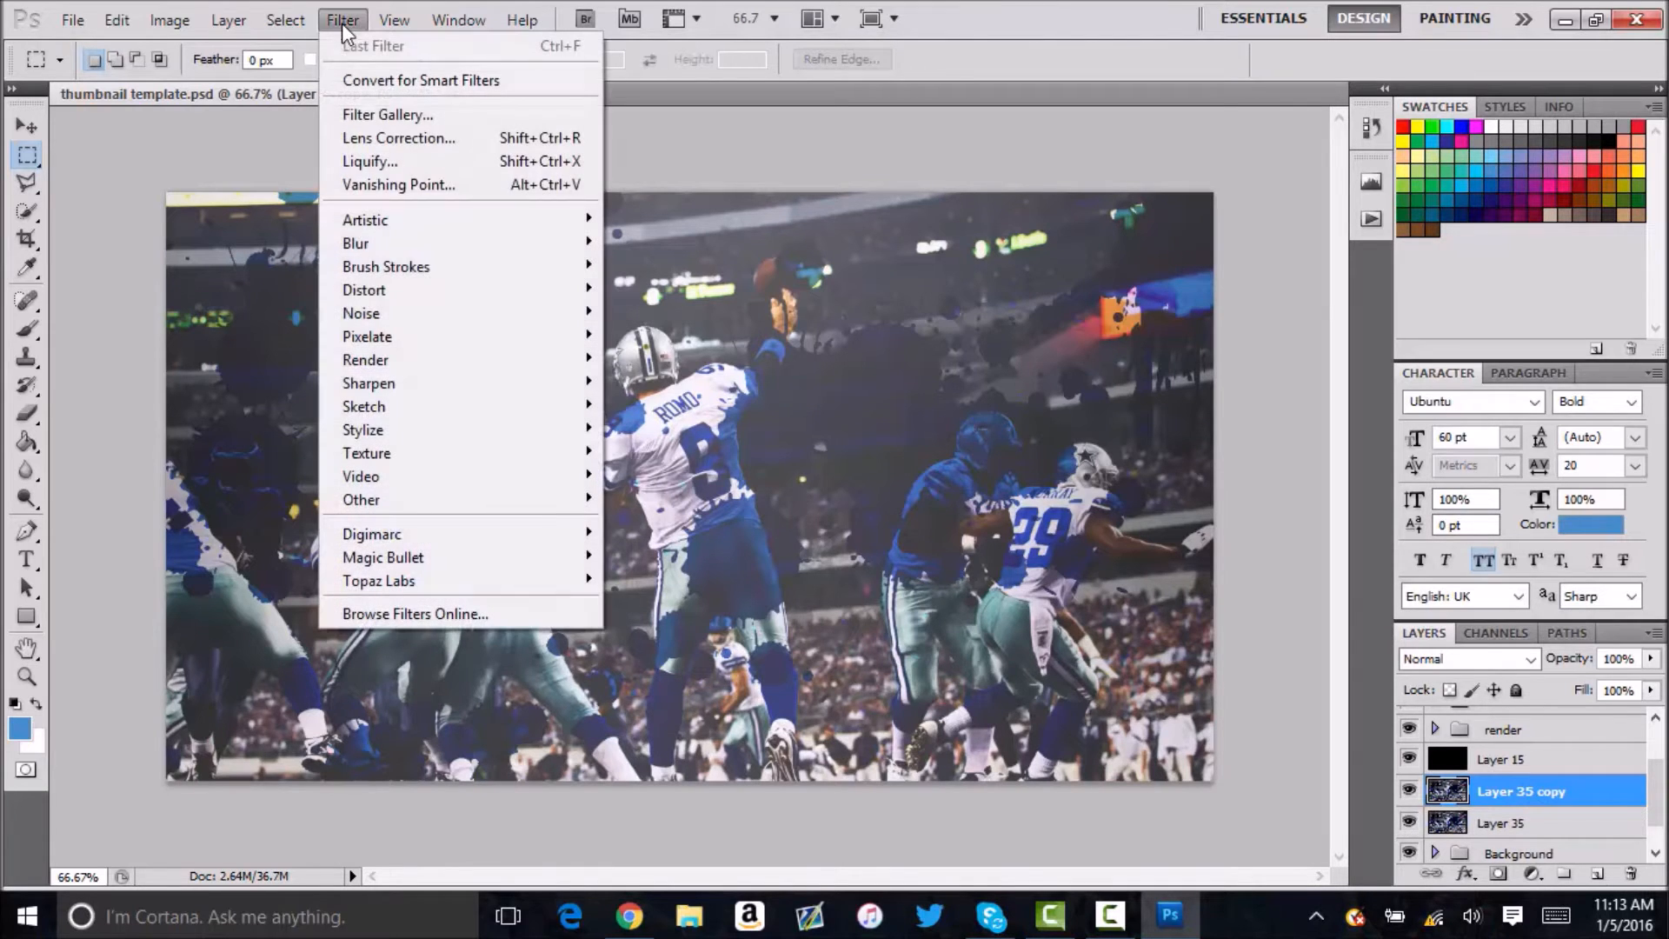
mouse_move(398, 311)
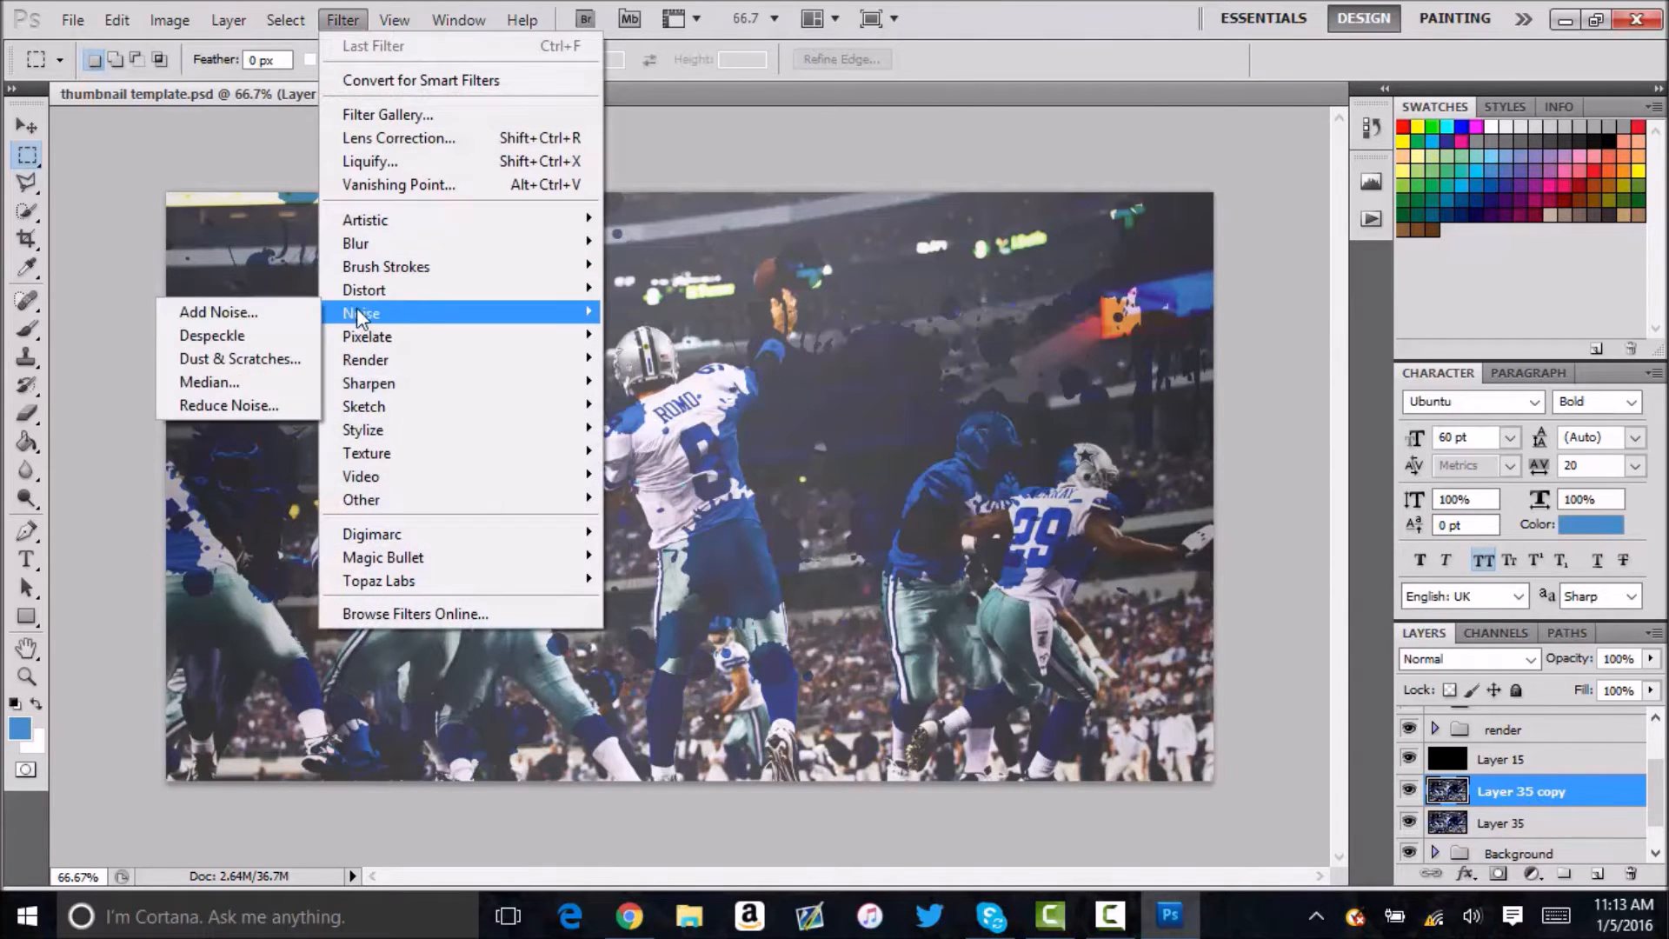
click(237, 382)
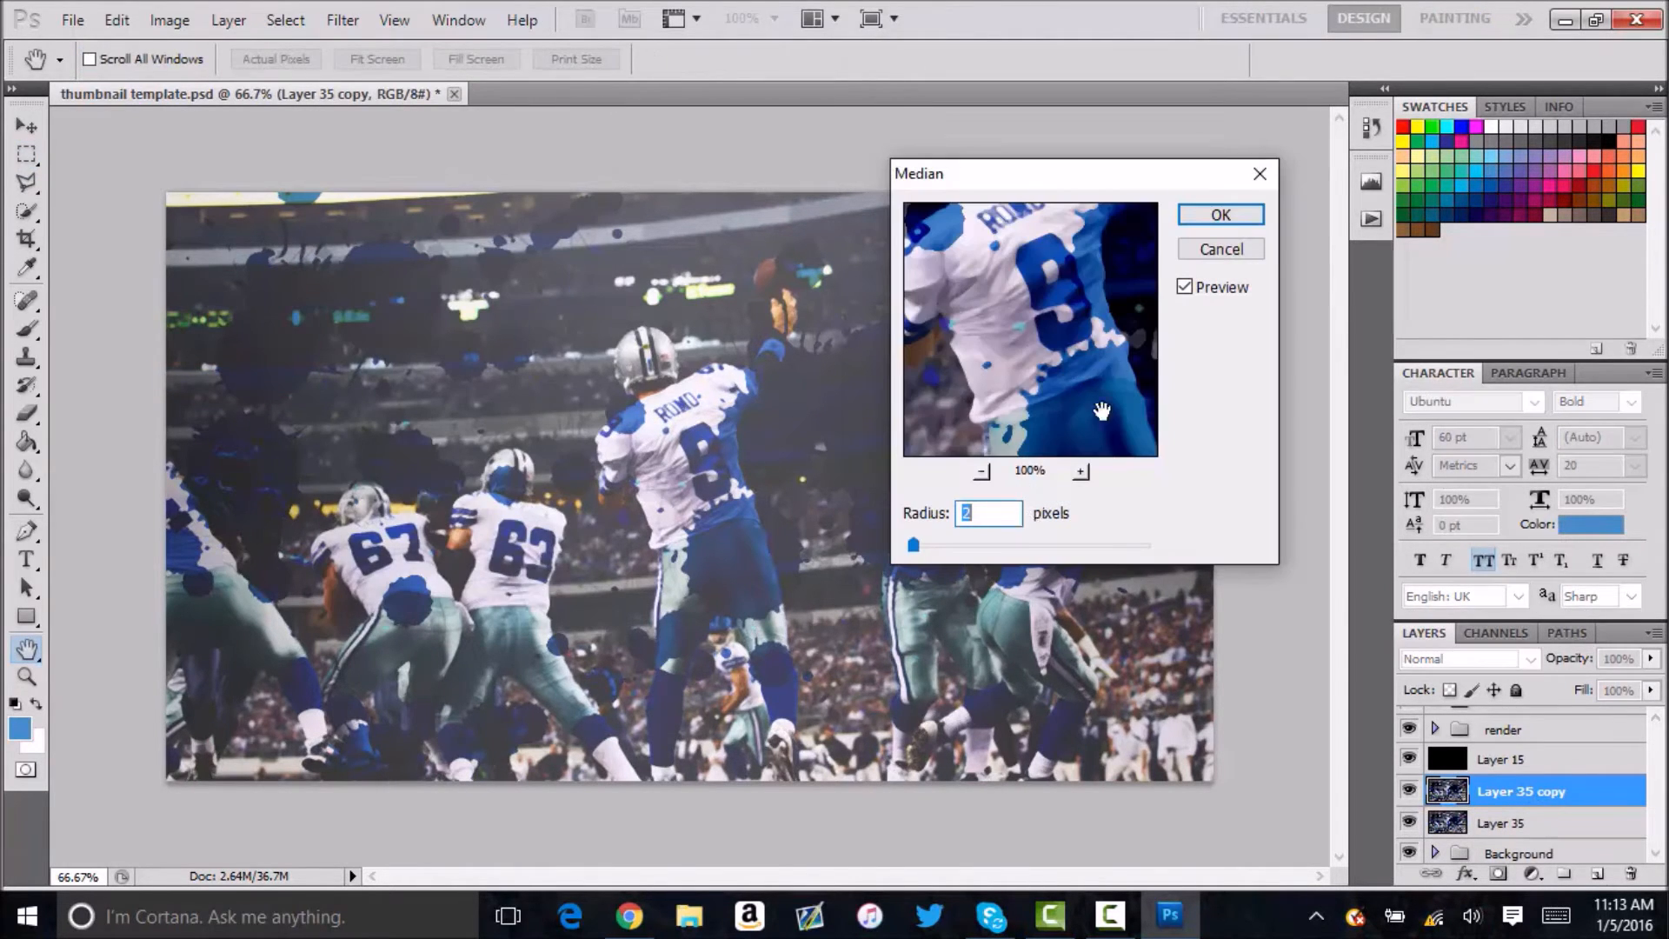
click(1220, 215)
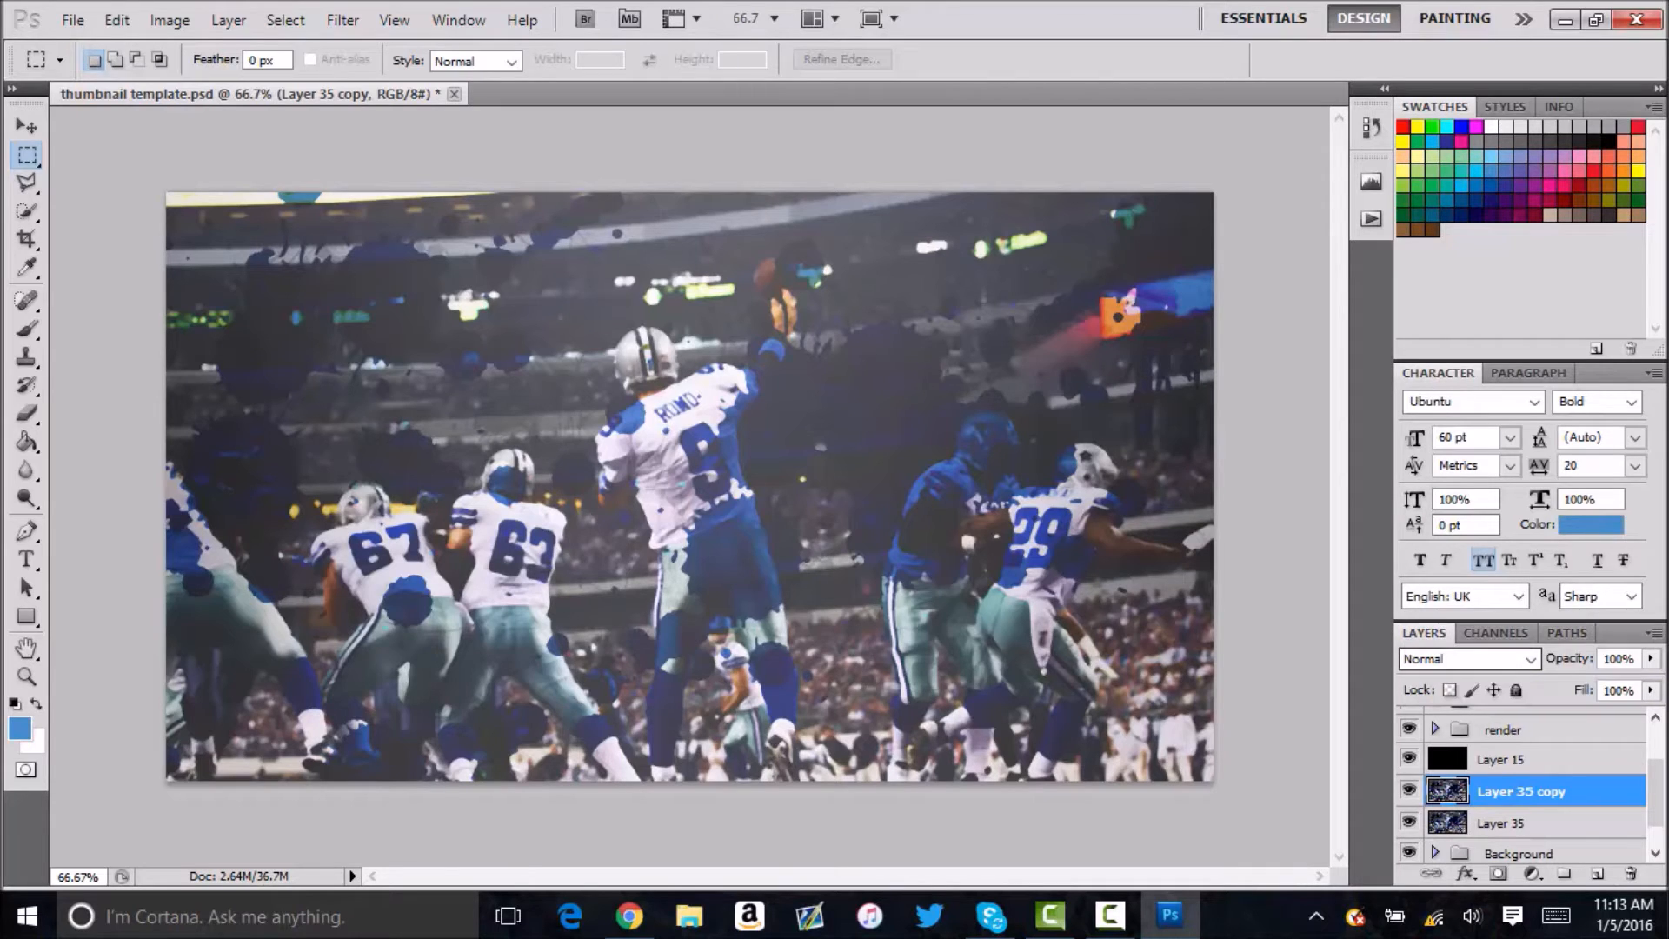
click(1619, 658)
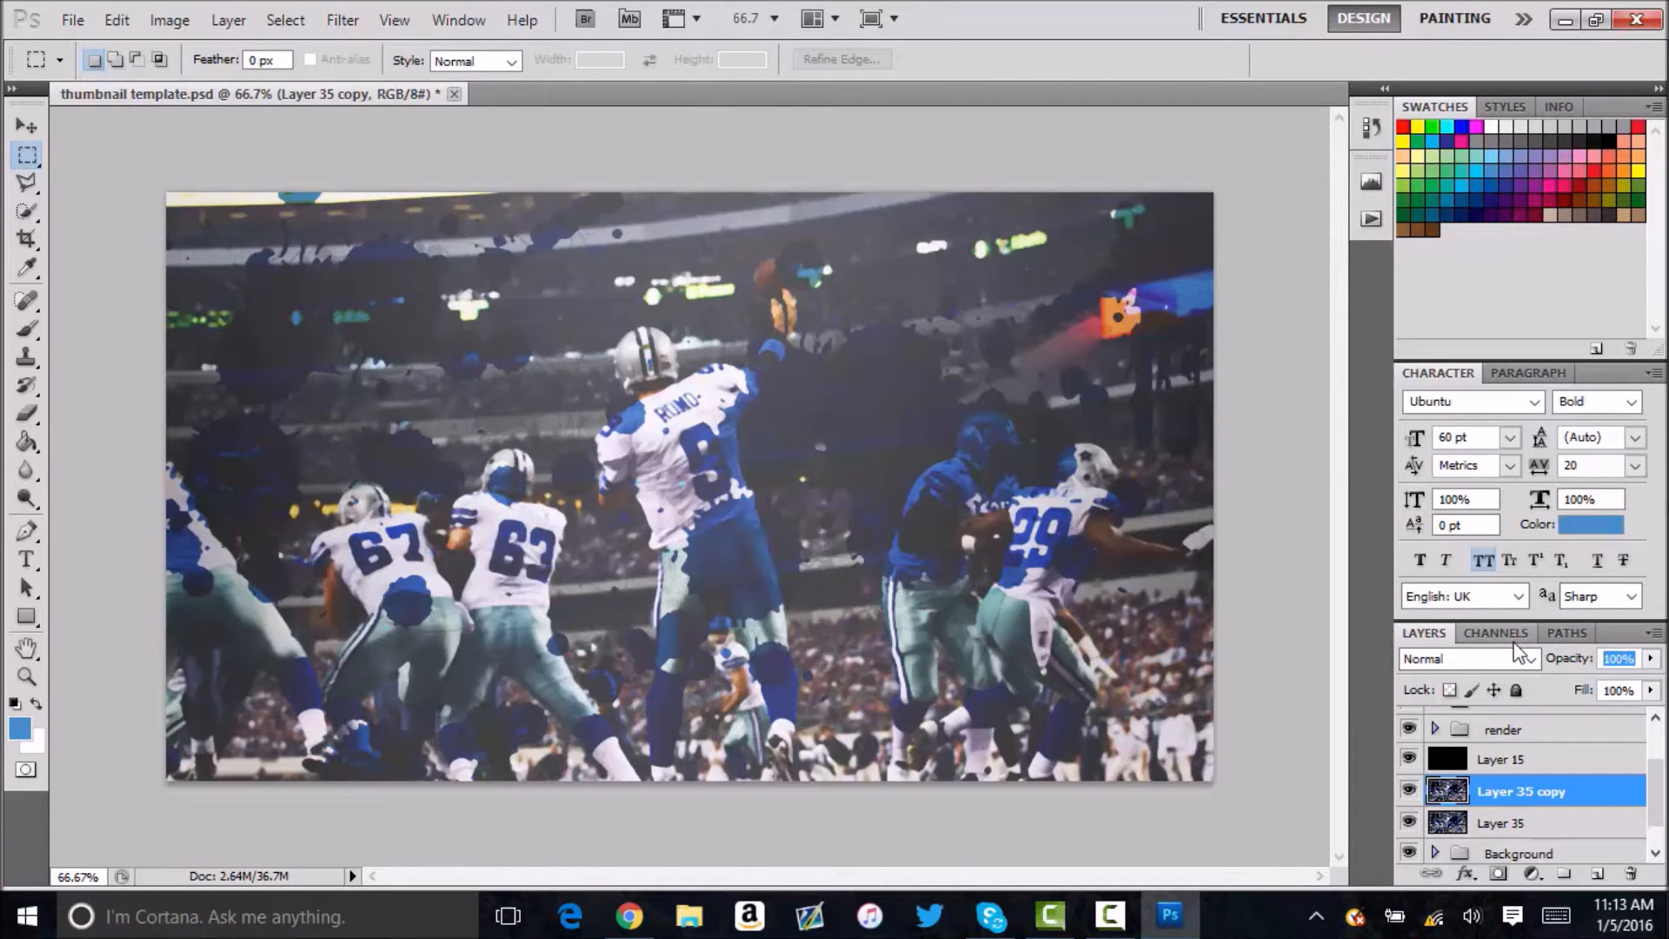
text(30)
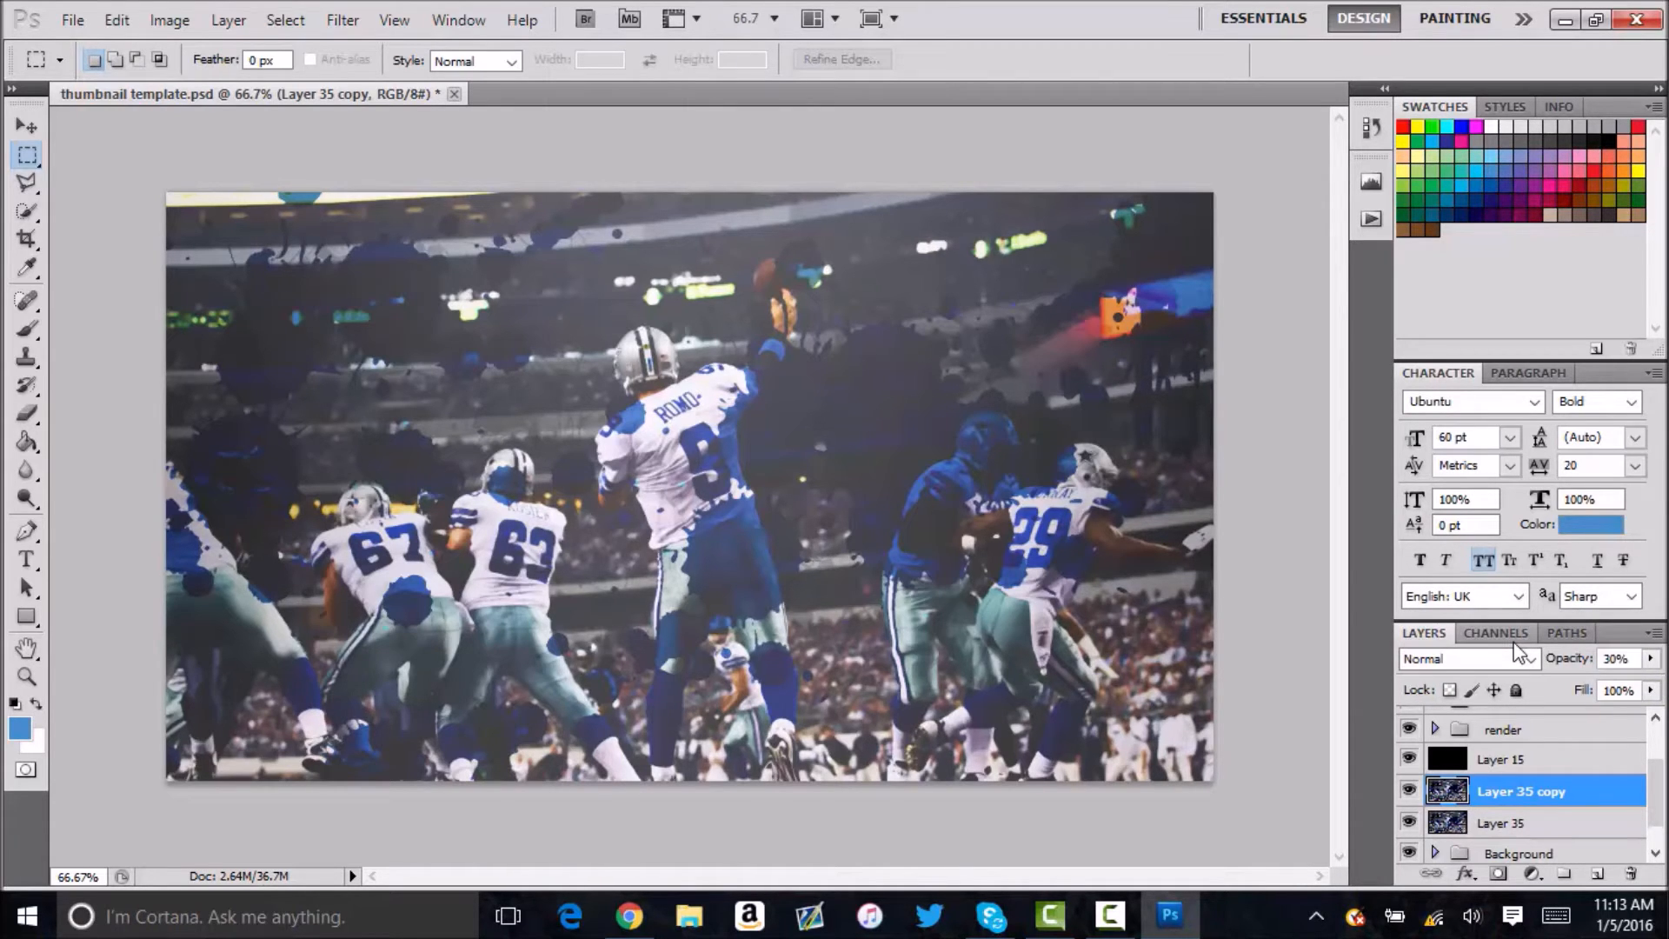
Merge Layer 35 copy with Layer 35 and duplicate the merged layer.
shift+click(1513, 823)
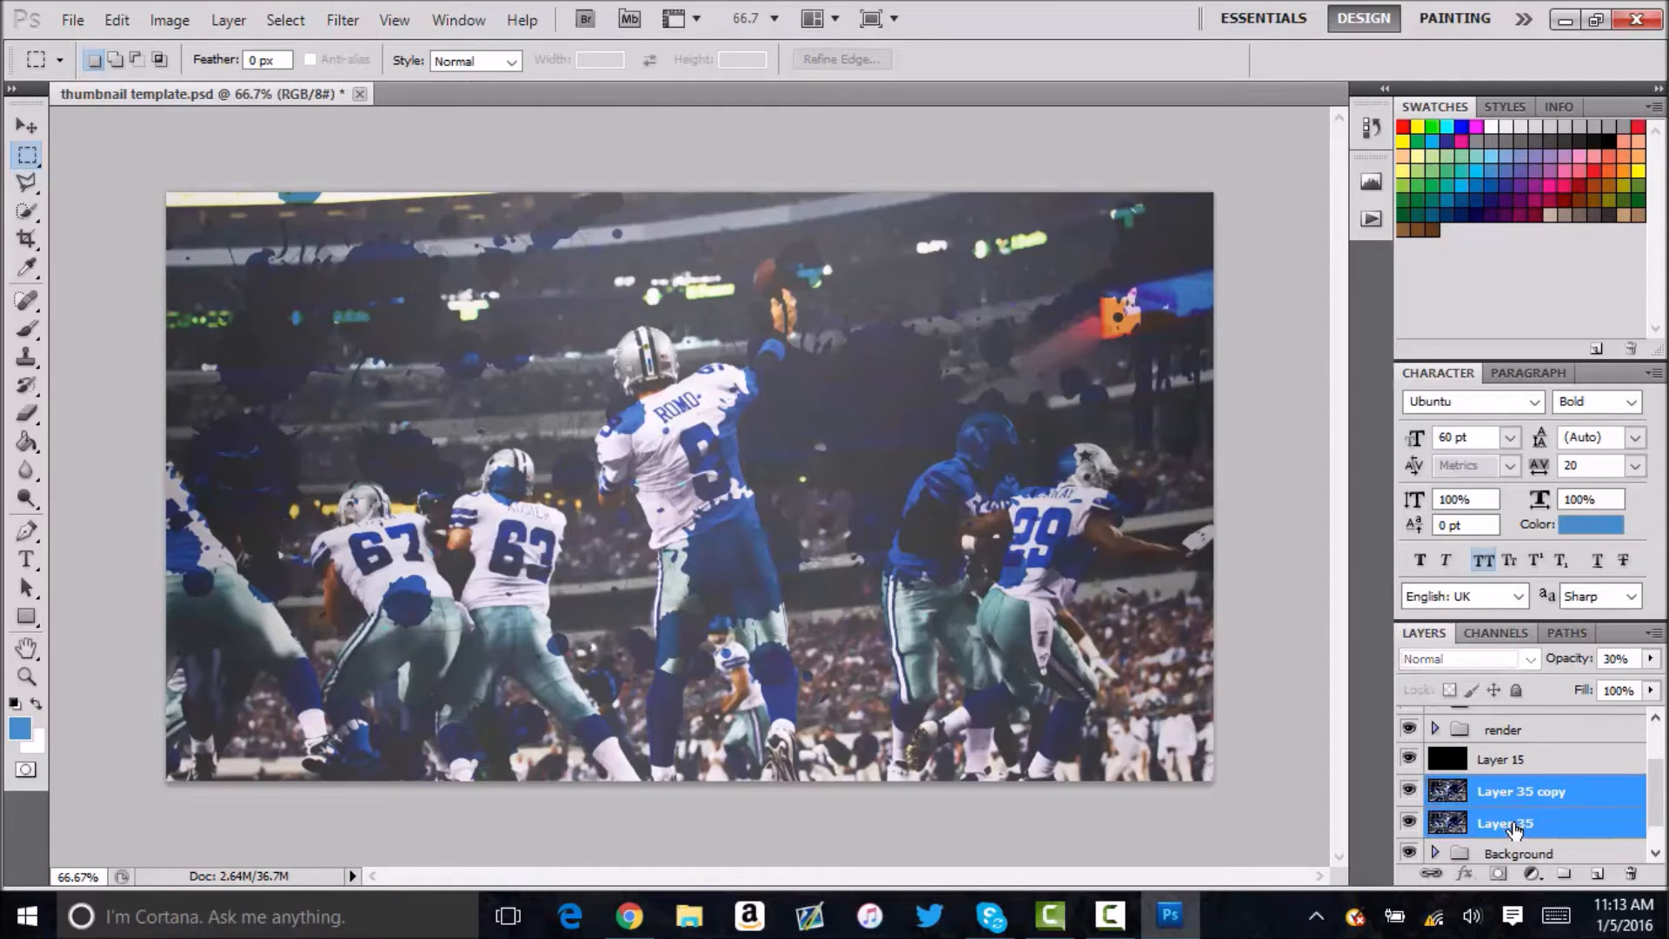
key(ctrl+e)
key(ctrl+j)
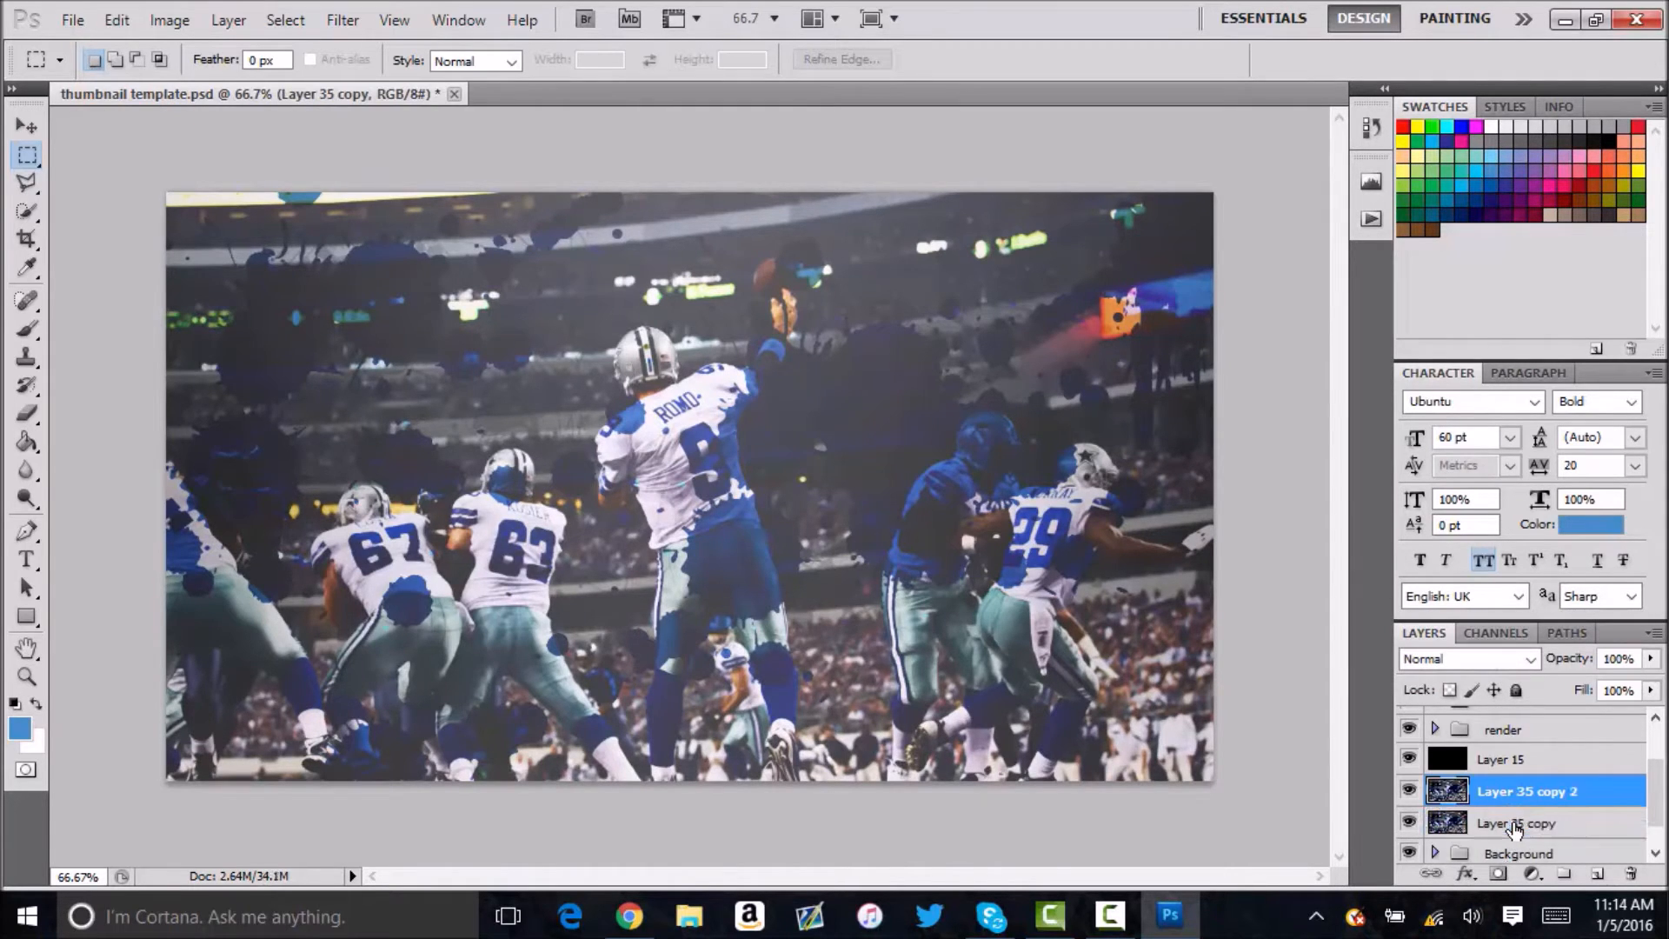
Sharpen Layer 35 copy 2 with Sharpen Edges and a Smart Sharpen of 500%, radius 1.0 pixels, removing Gaussian Blur.
click(342, 19)
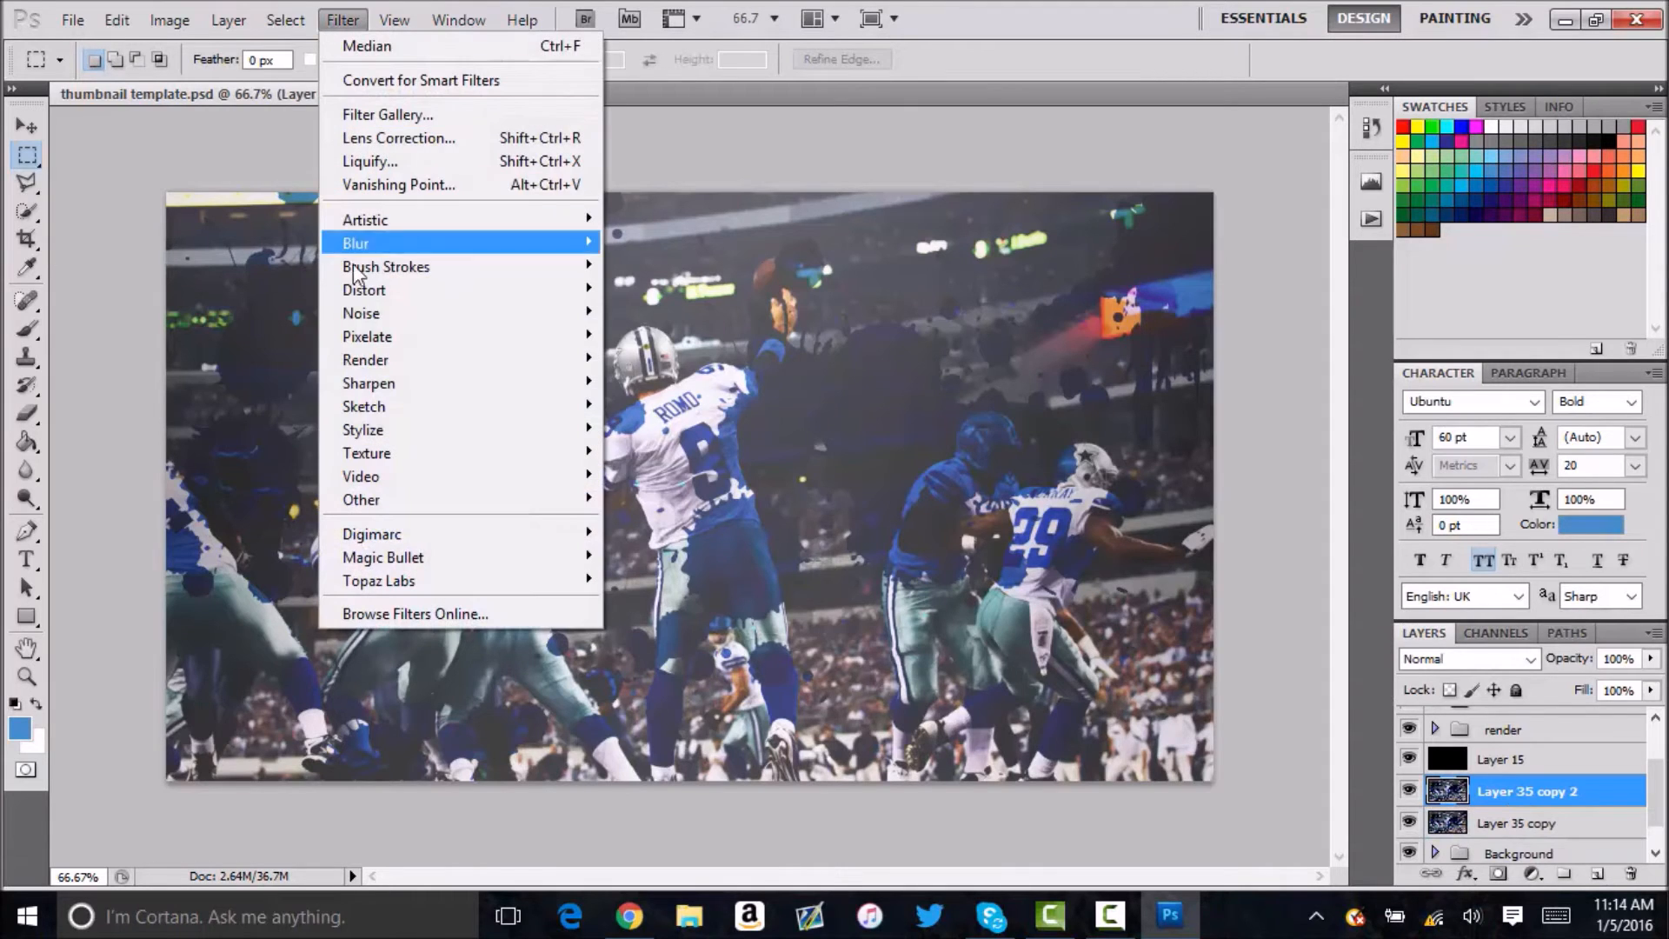
mouse_move(357, 390)
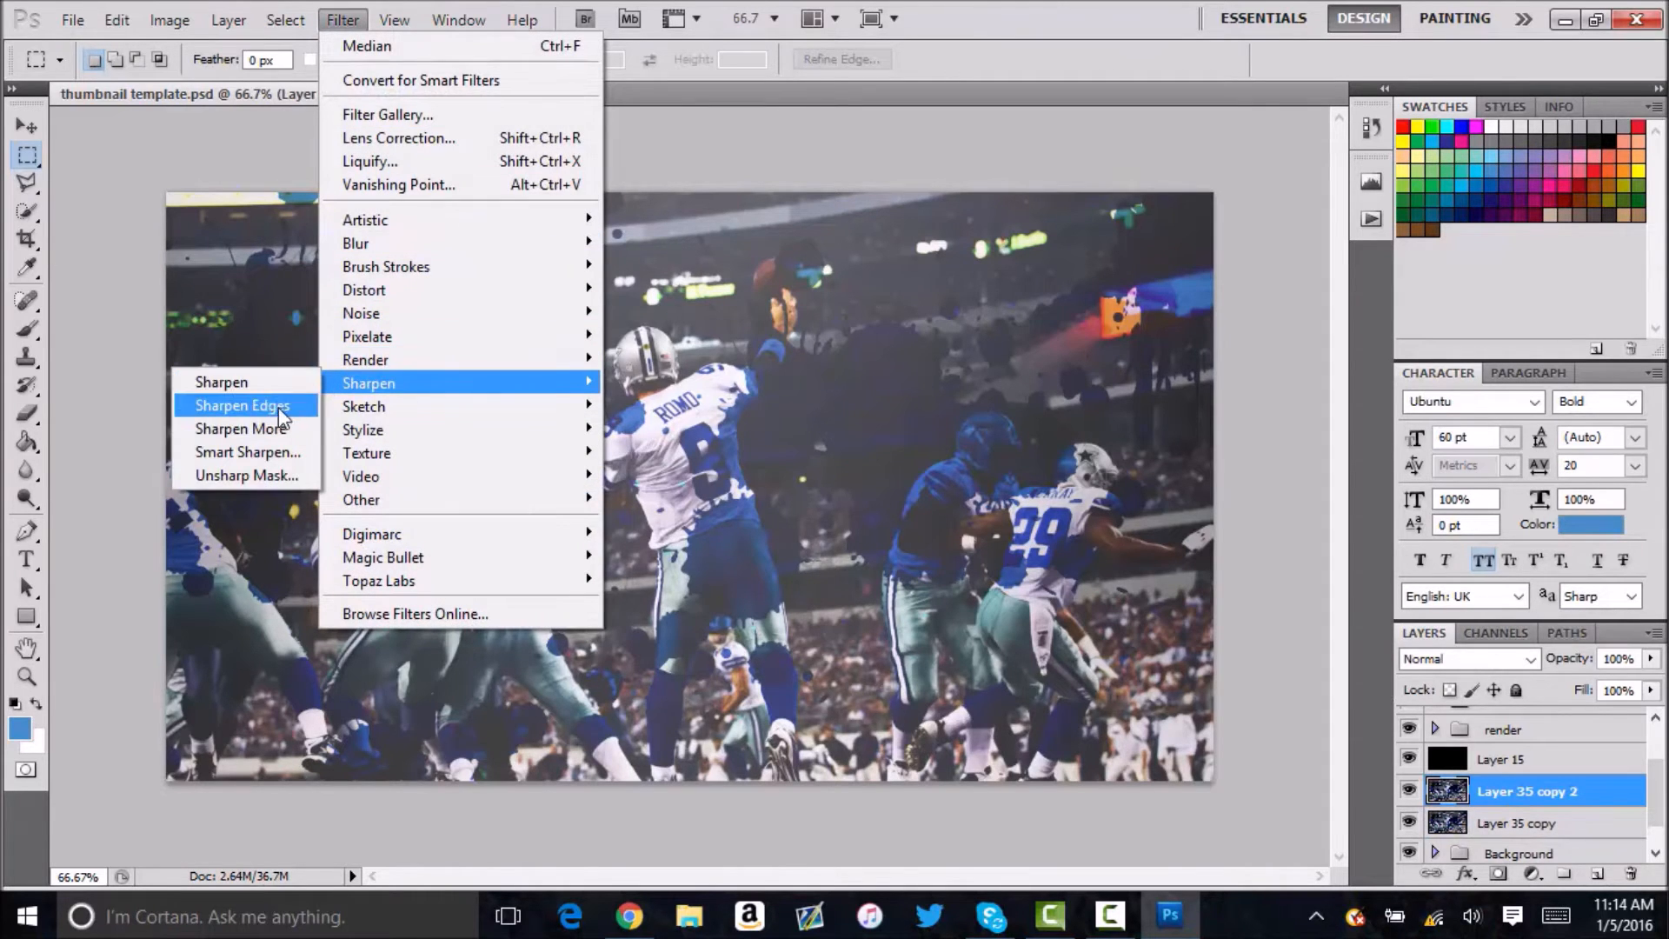
click(242, 405)
click(343, 19)
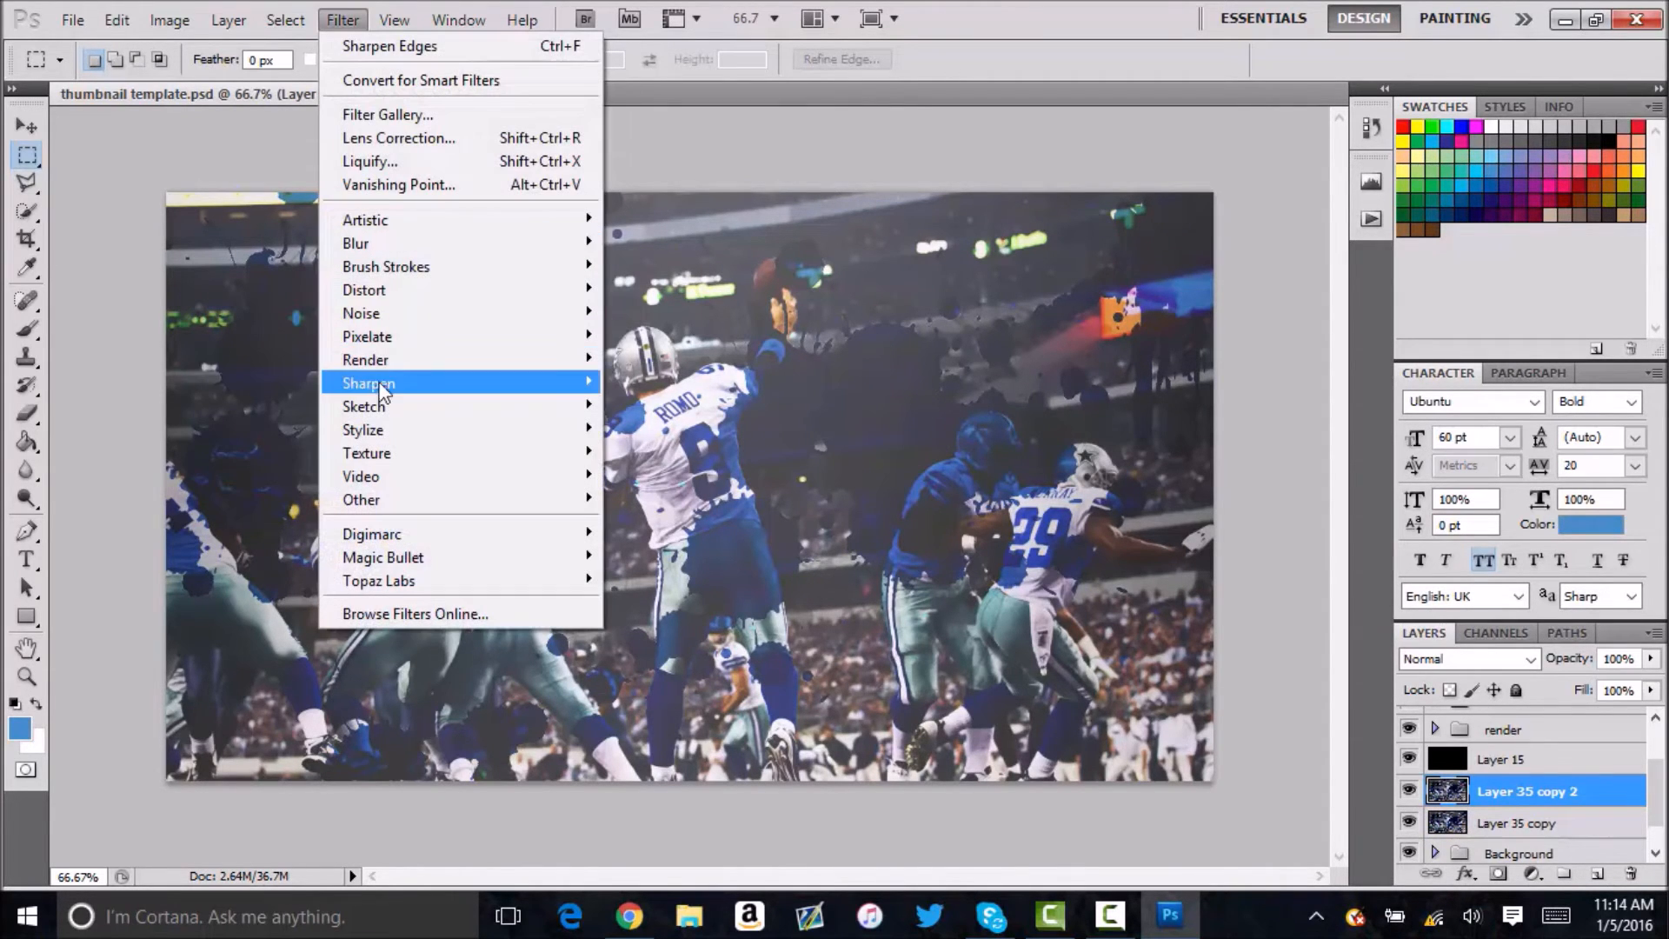
mouse_move(332, 389)
click(287, 445)
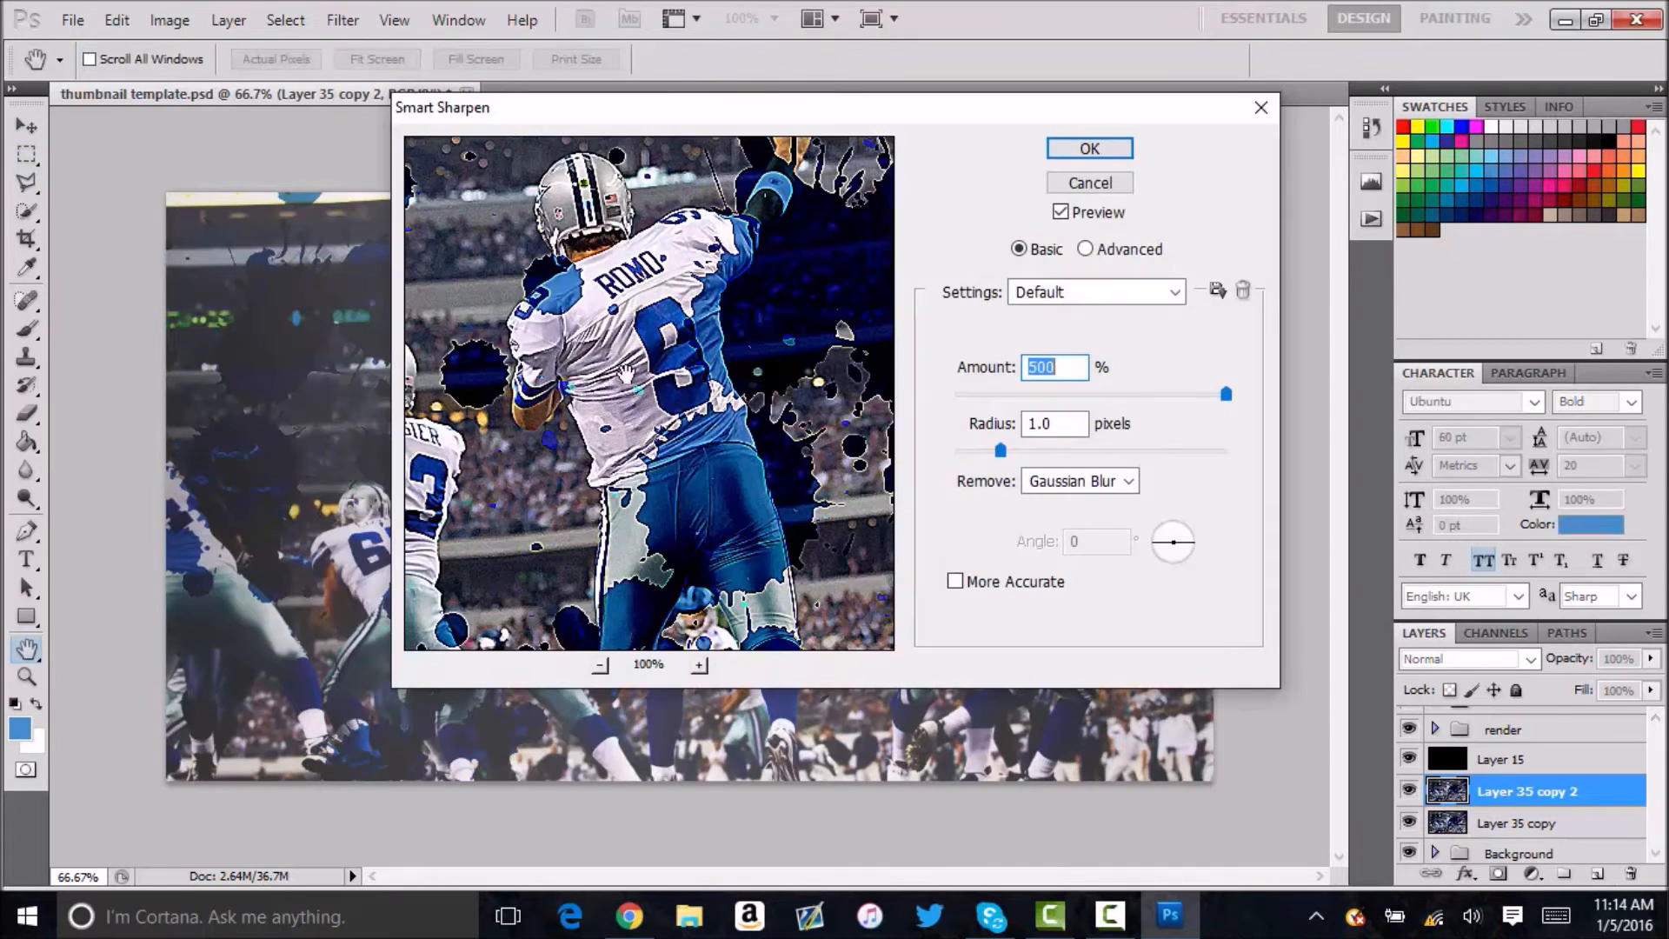
click(1089, 148)
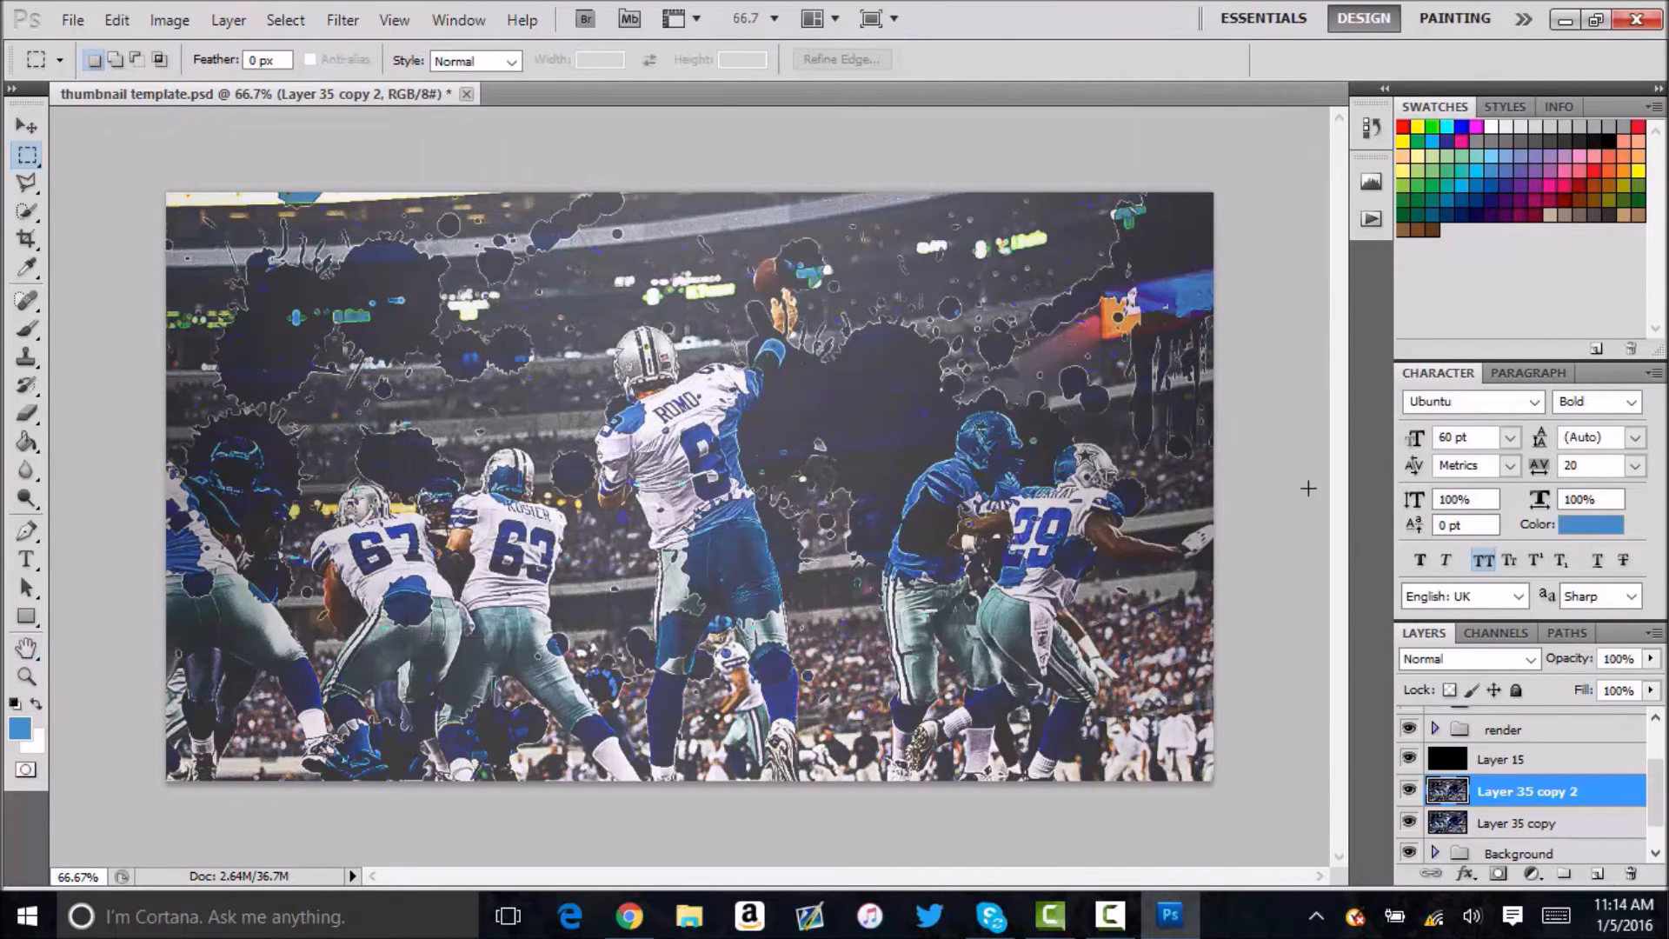
Set the opacity of the sharpened Layer 35 copy 2 to 30%.
click(1626, 658)
text(50)
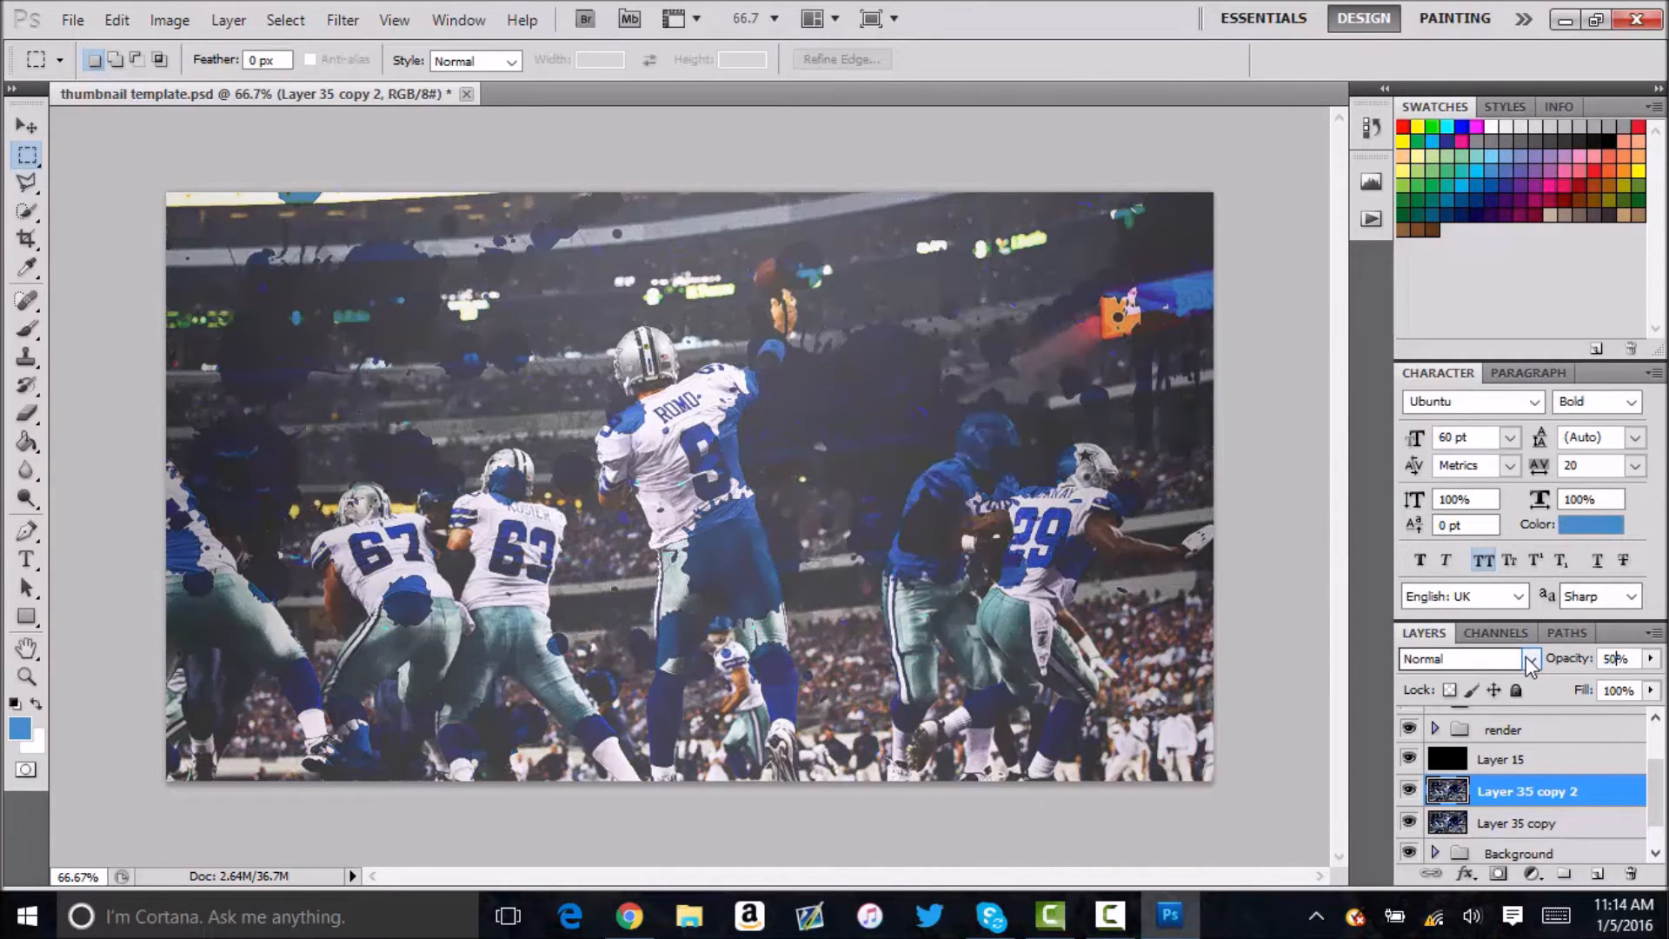
key(BackSpace)
key(BackSpace)
text(30)
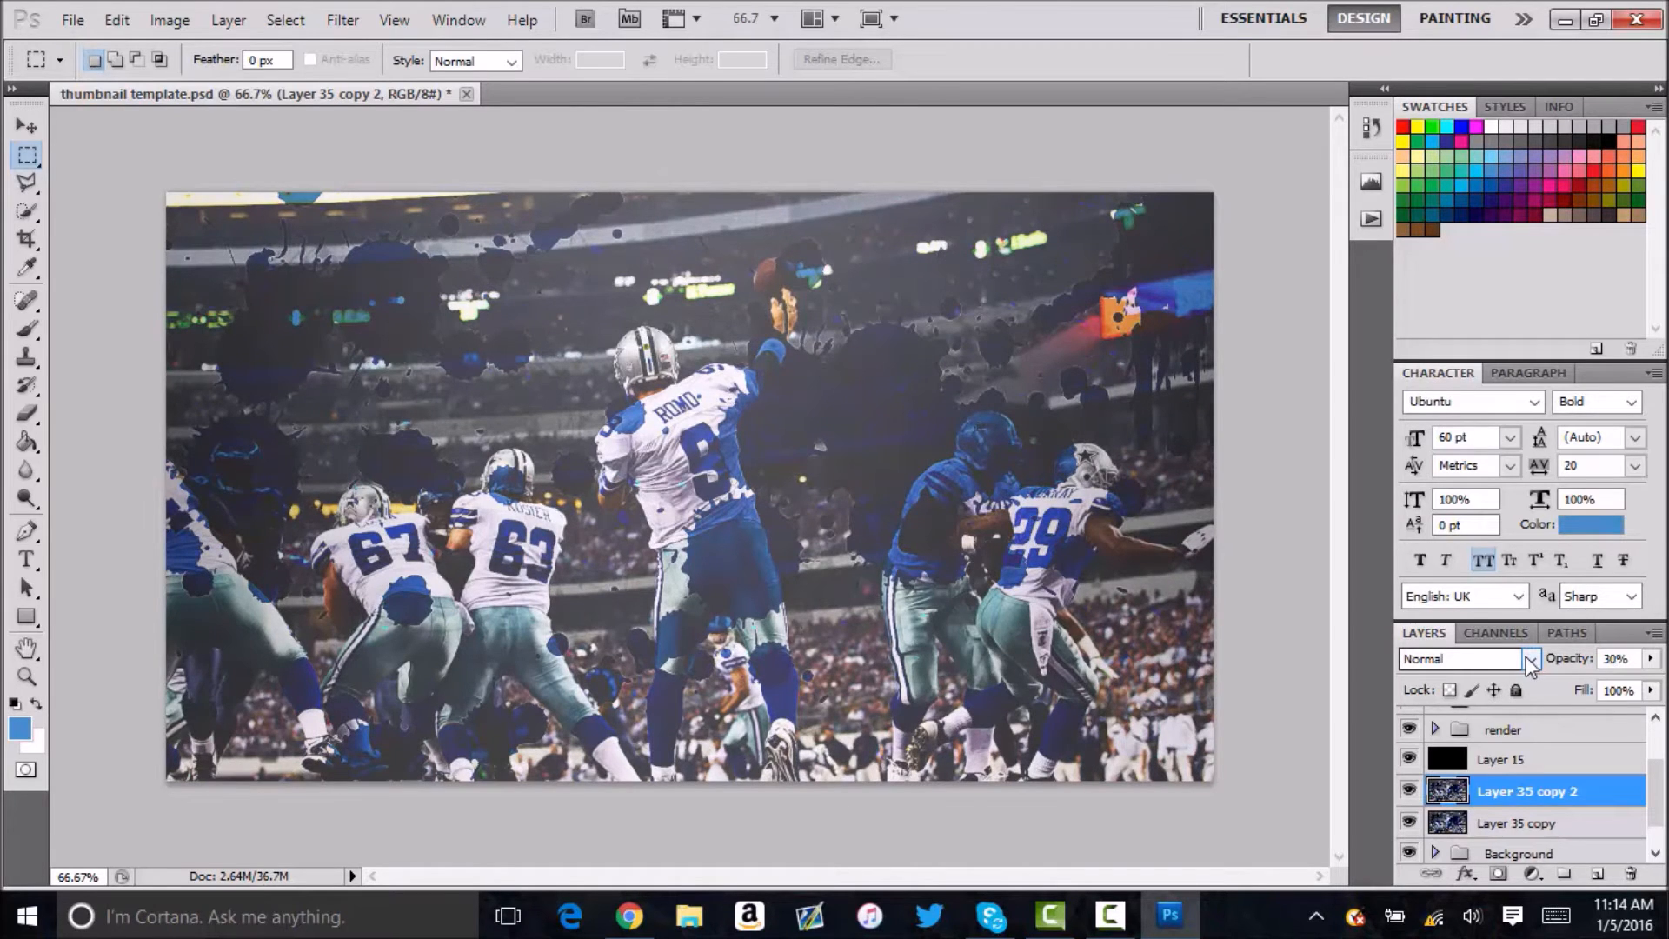
Merge Layer 35 copy 2 with Layer 35 copy and duplicate the result.
ctrl+click(1538, 823)
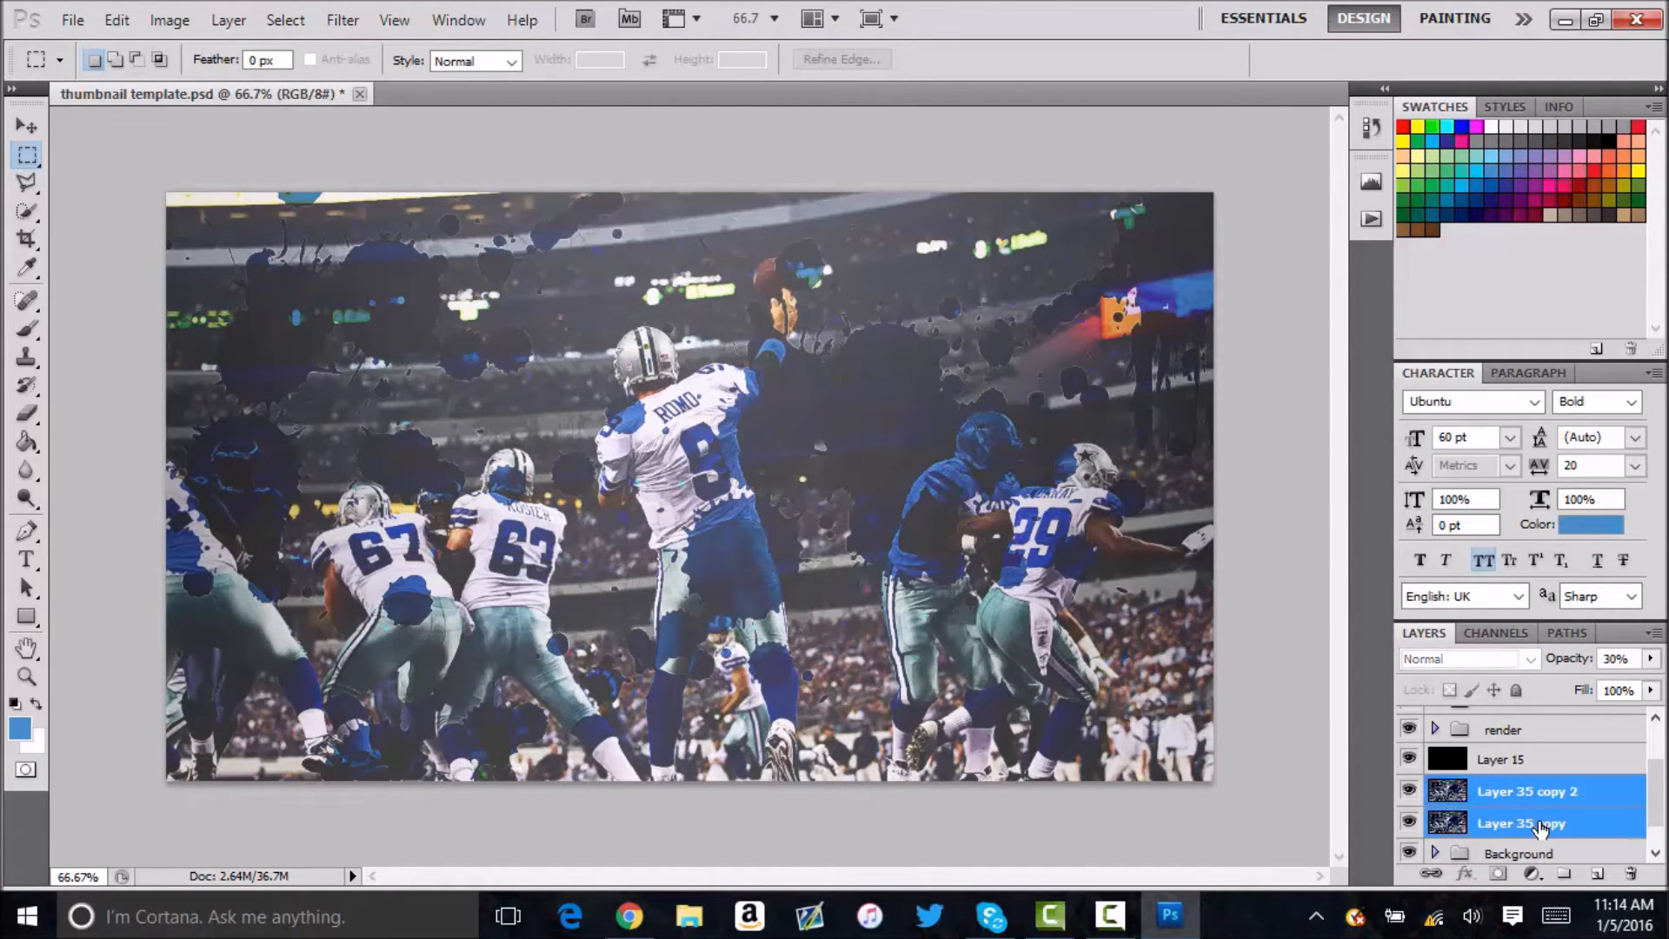
key(ctrl+e)
key(ctrl+j)
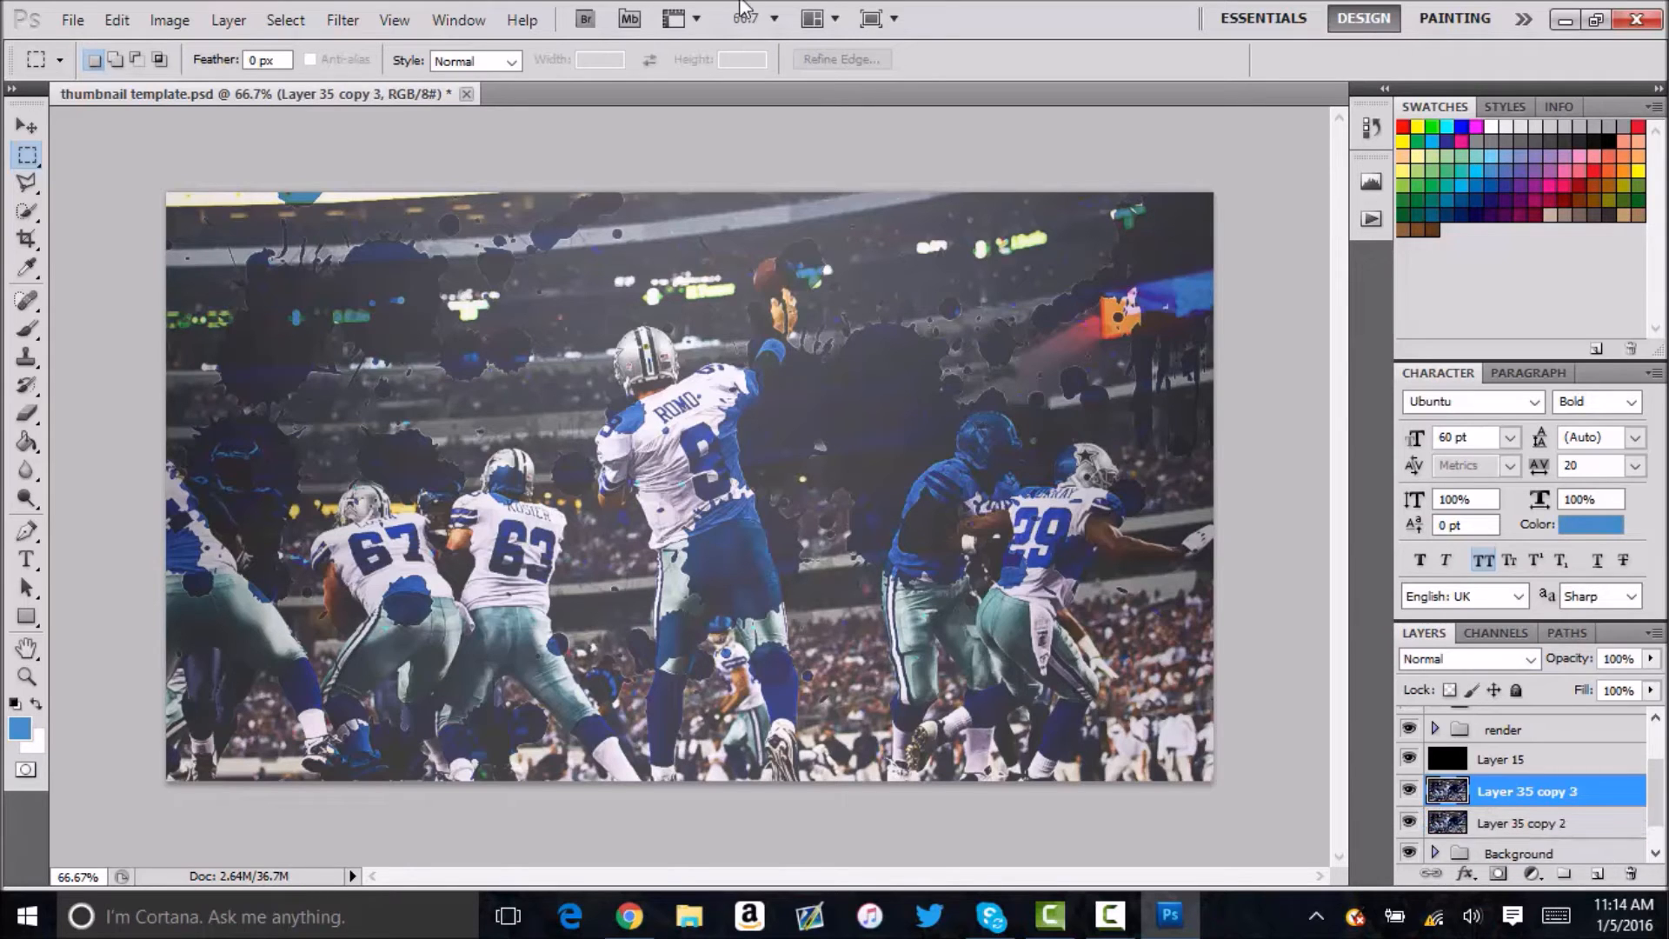
Apply a Gaussian Blur with a 1-pixel radius to Layer 35 copy 3 and merge it with Layer 35 copy 2.
click(362, 24)
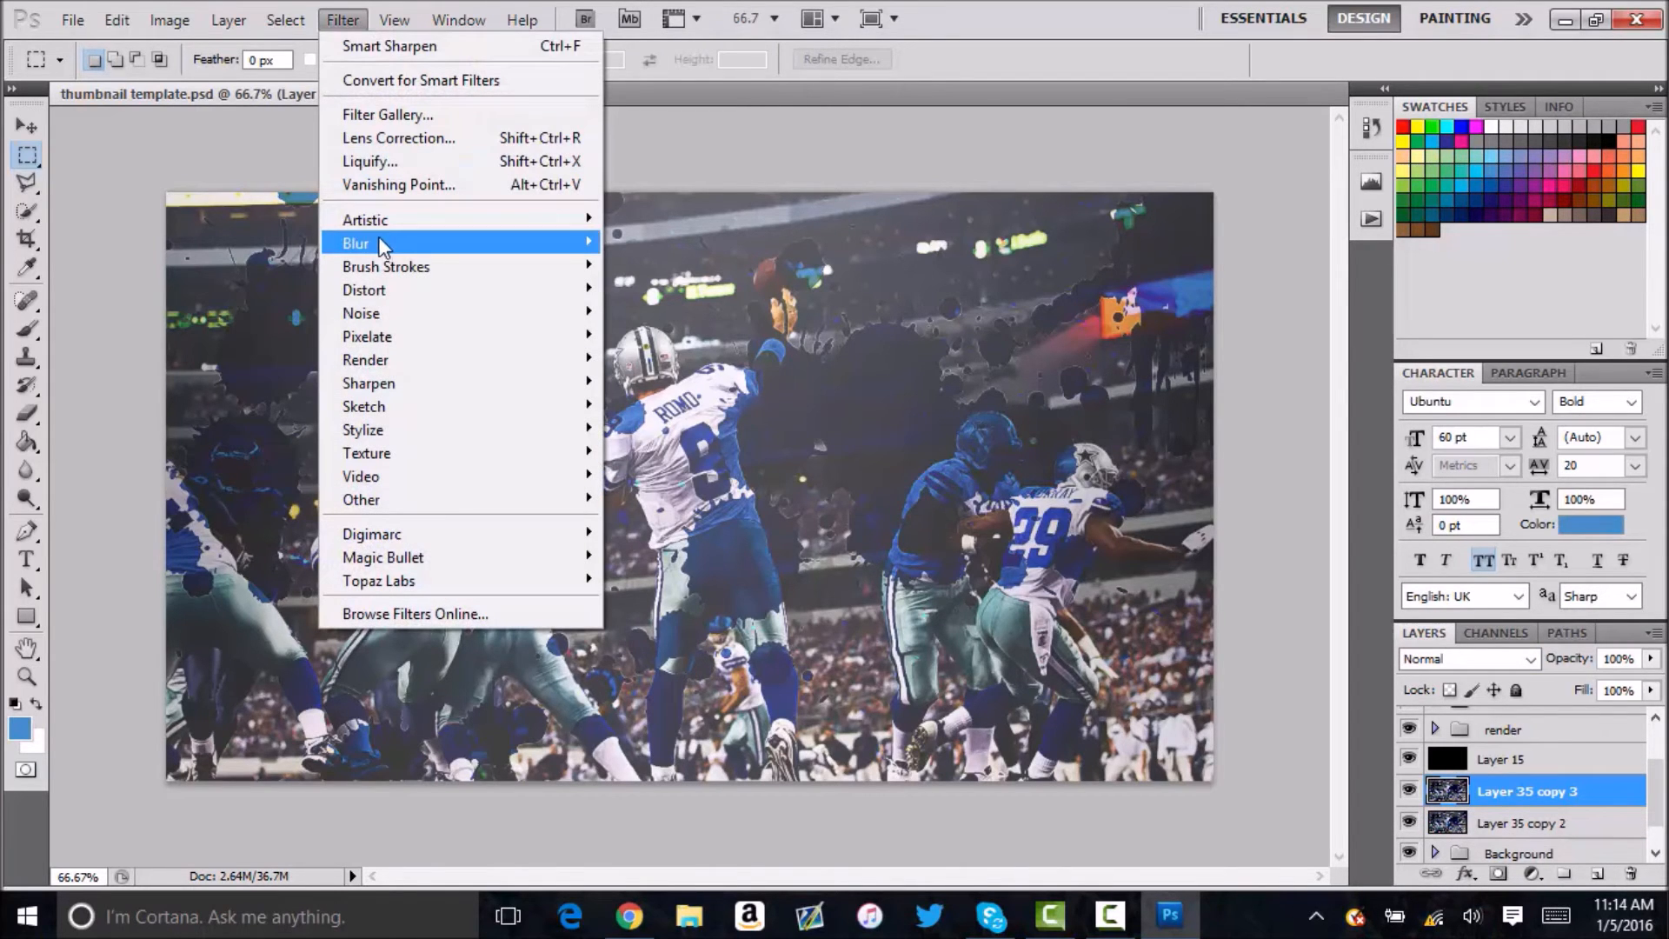
mouse_move(380, 243)
click(252, 337)
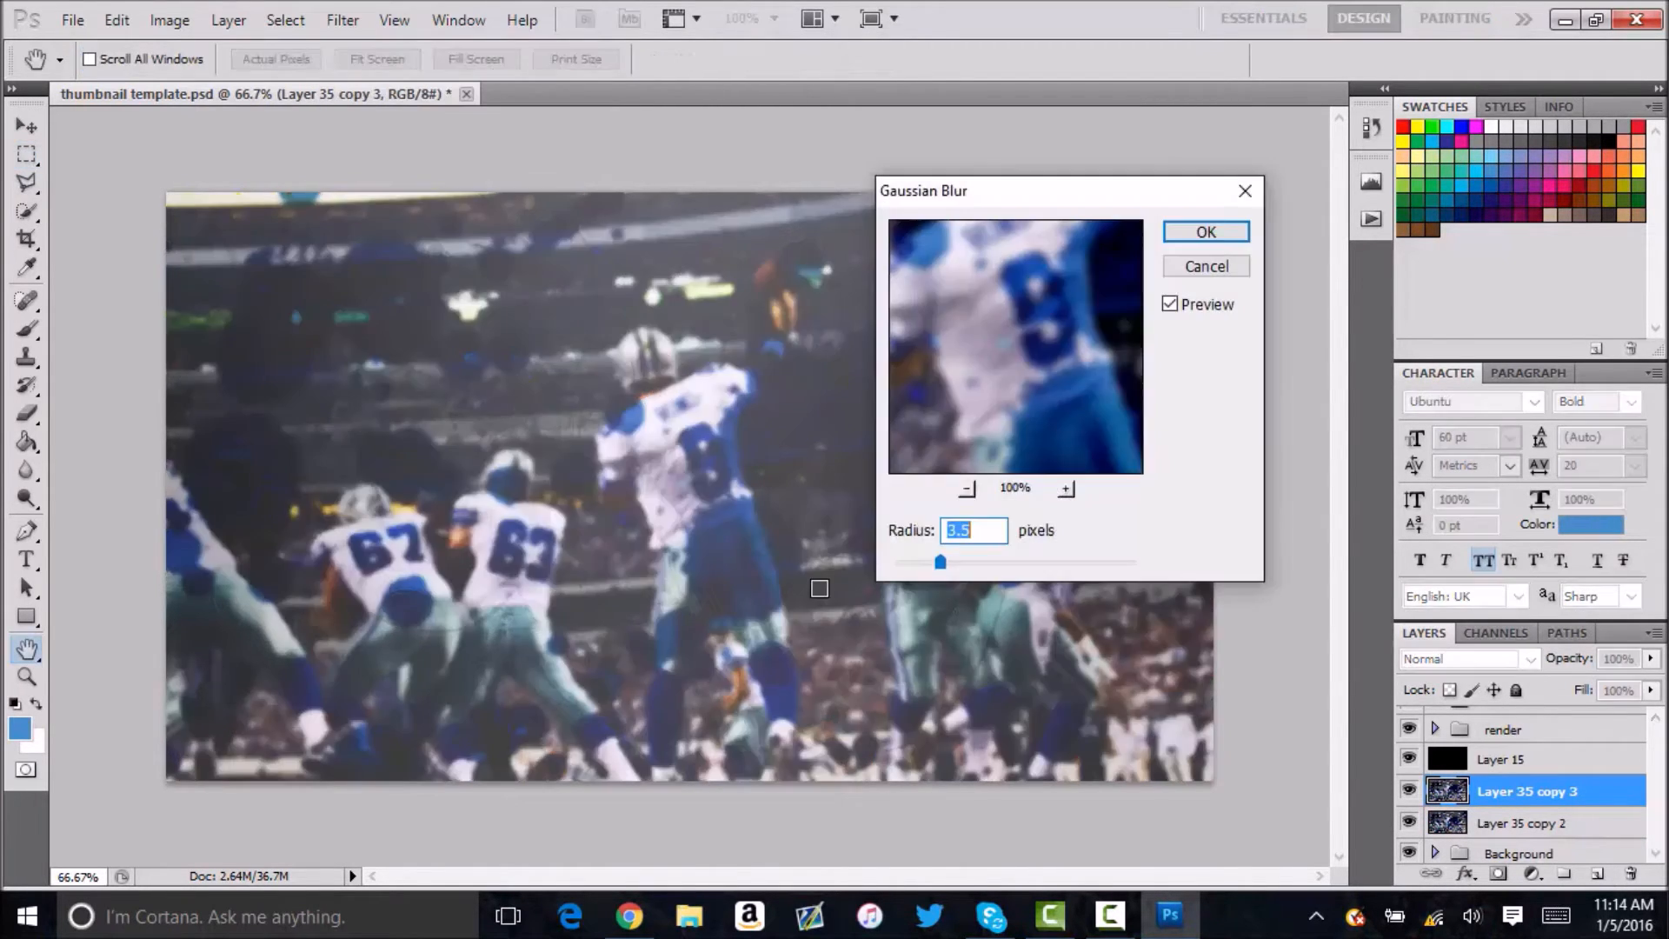
text(1)
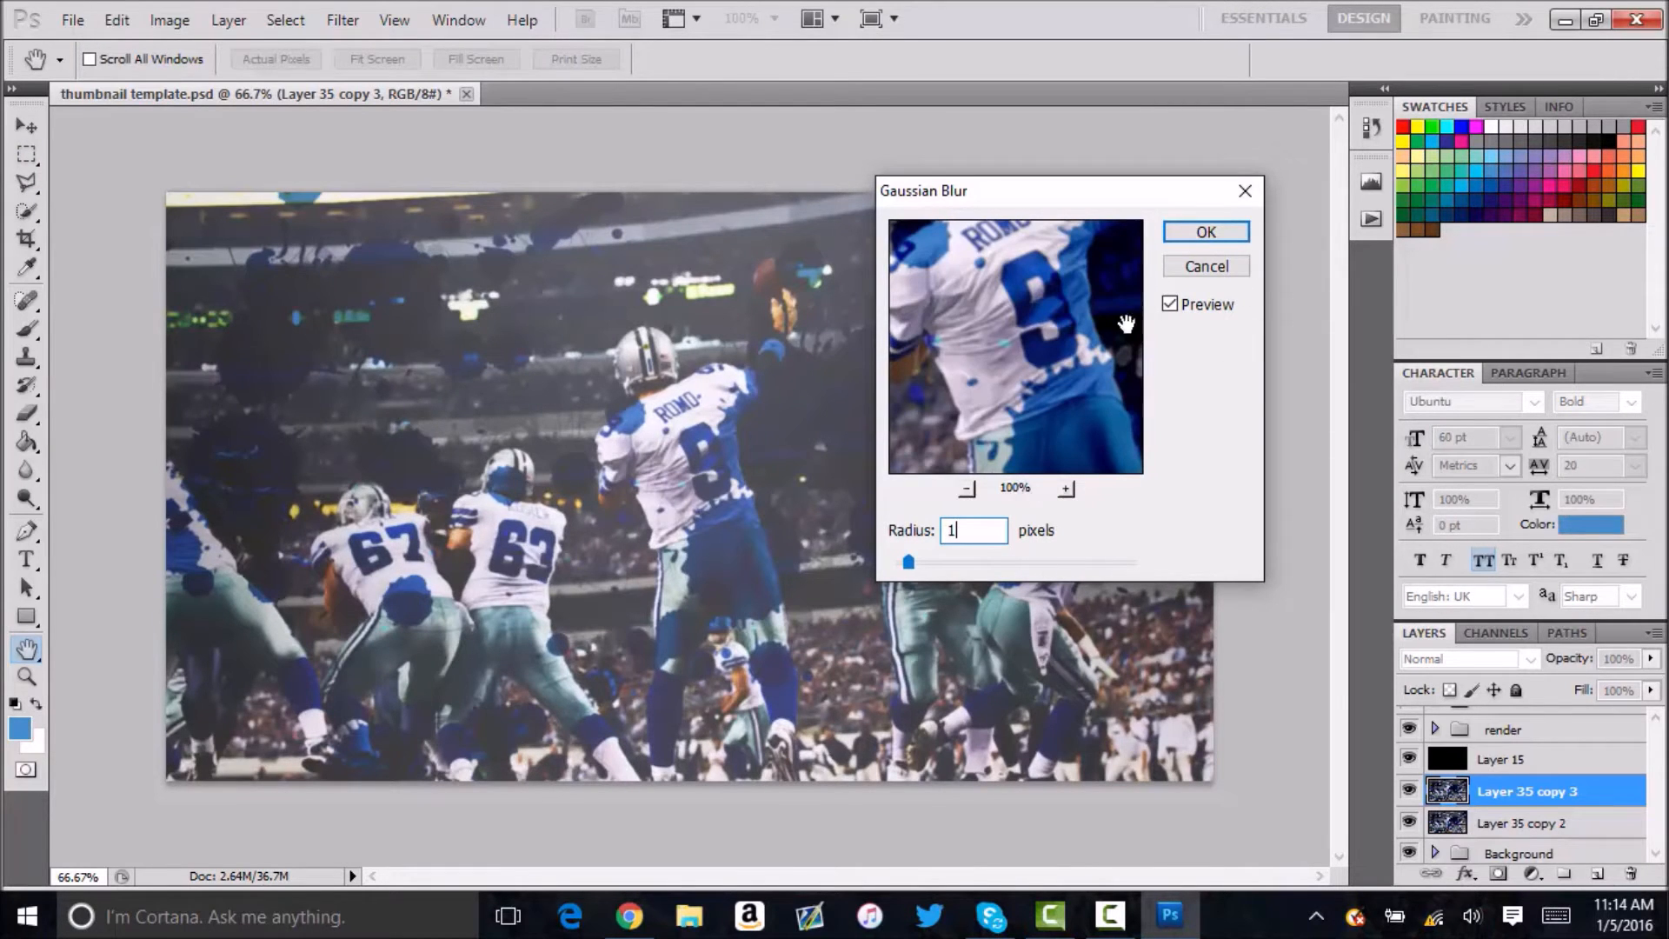
click(1168, 233)
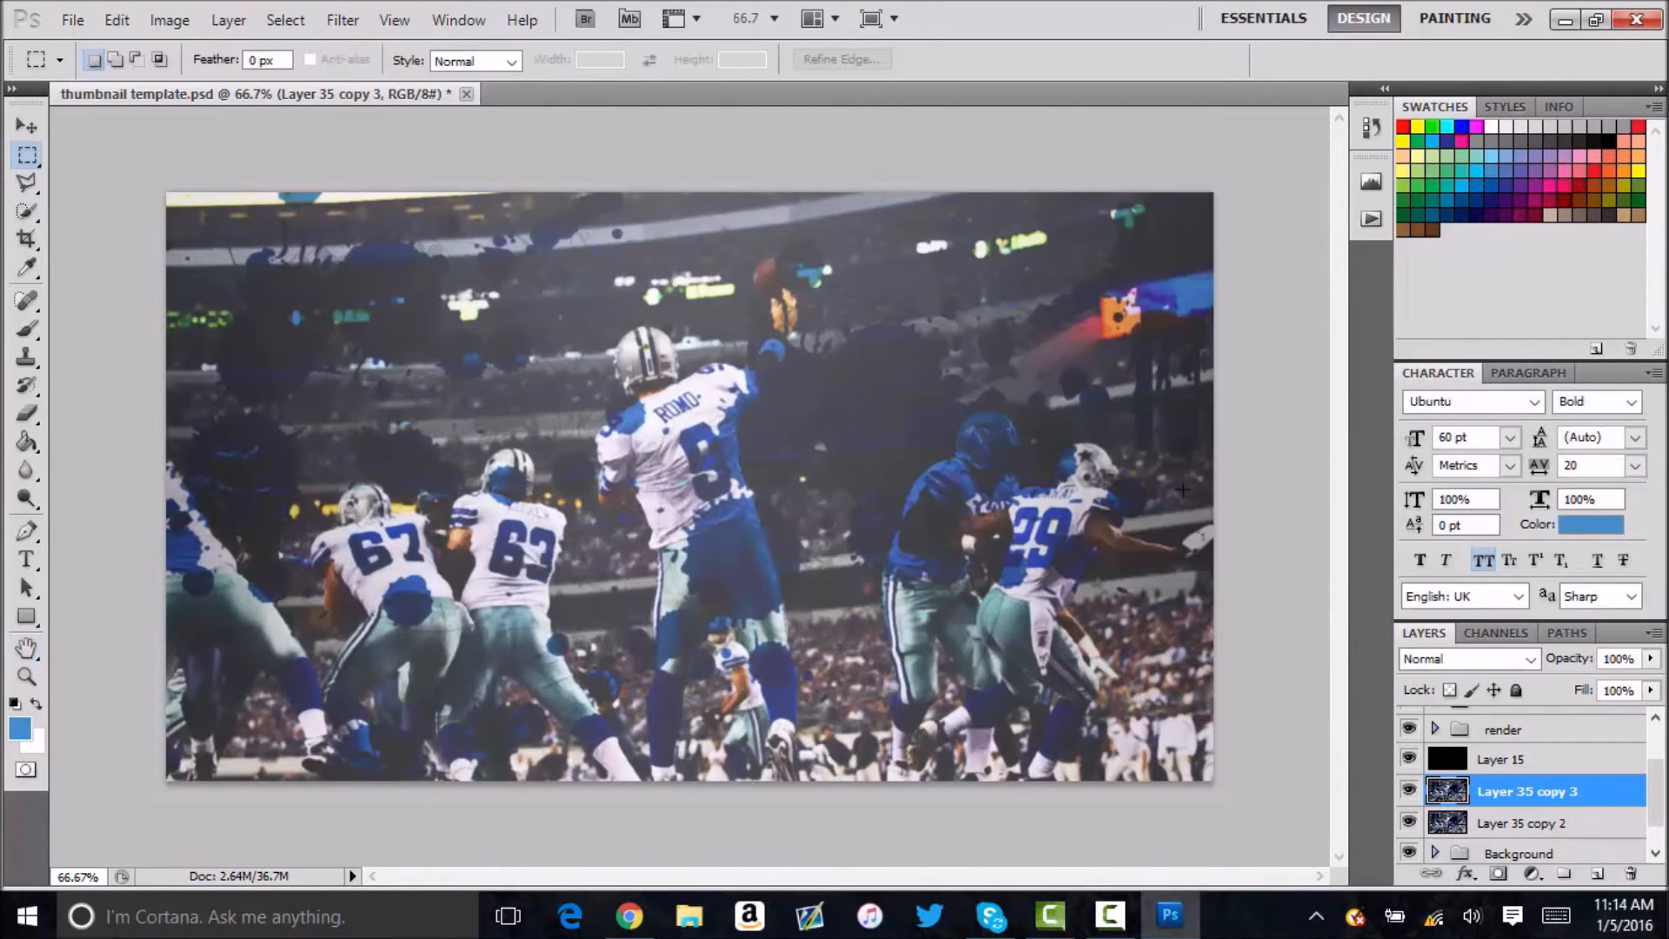
ctrl+click(1513, 824)
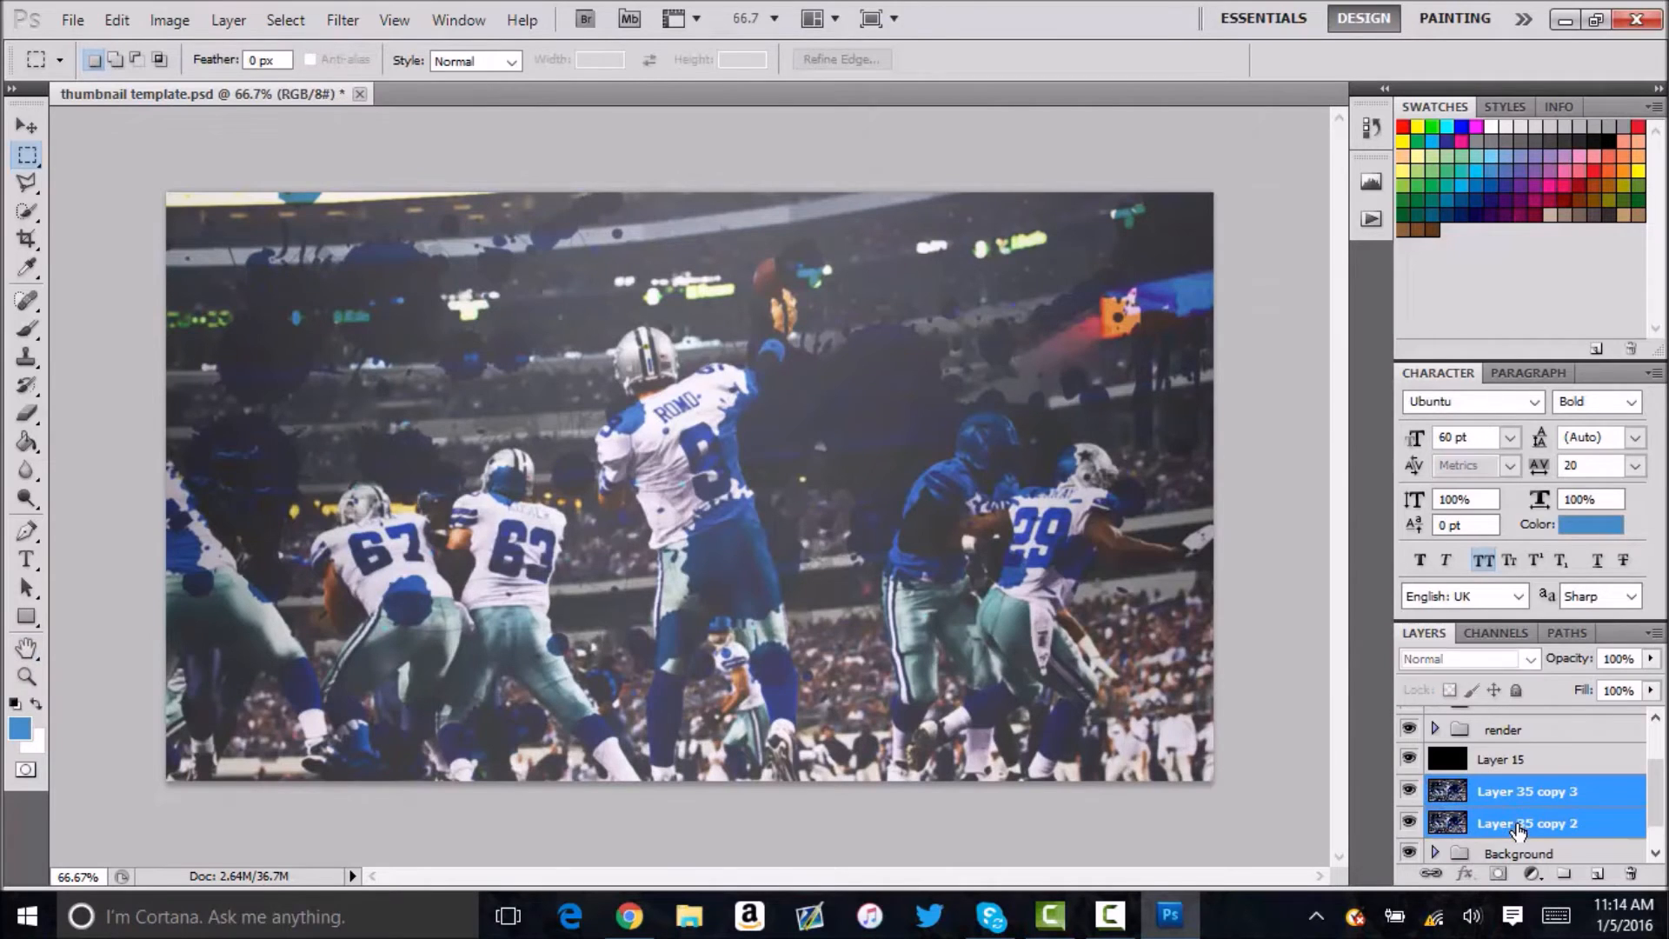
key(ctrl+e)
scroll(1465, 773, up, 1)
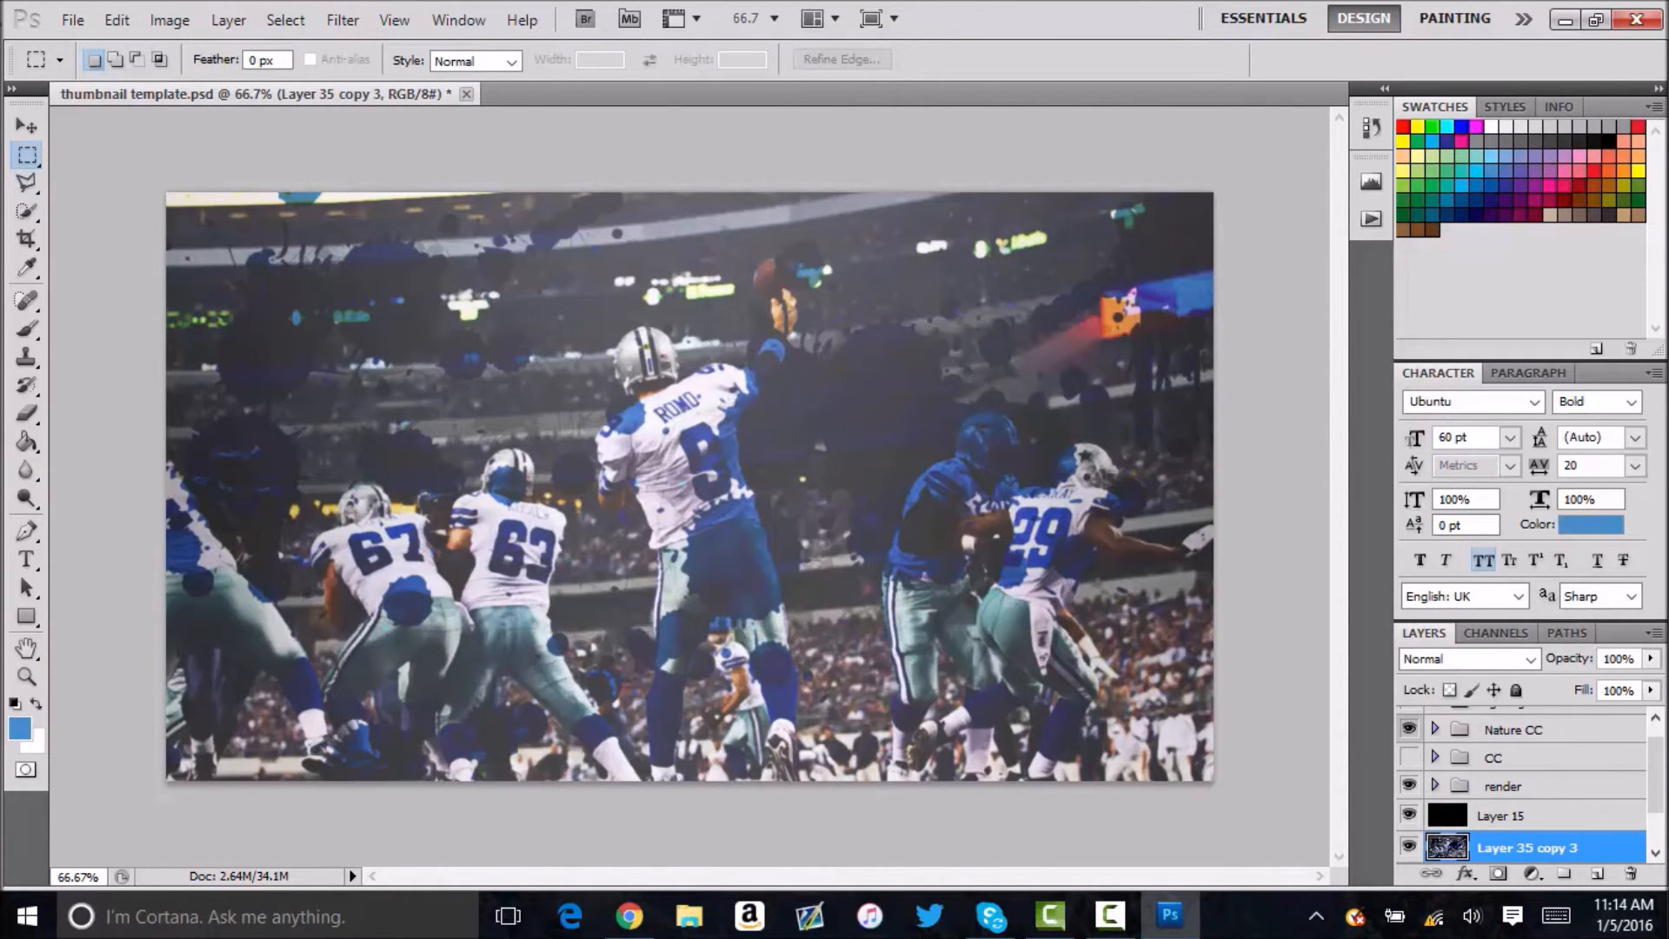
Open tutorial render.png from the Renders folder in Pictures.
click(69, 21)
click(99, 69)
click(562, 378)
double_click(894, 271)
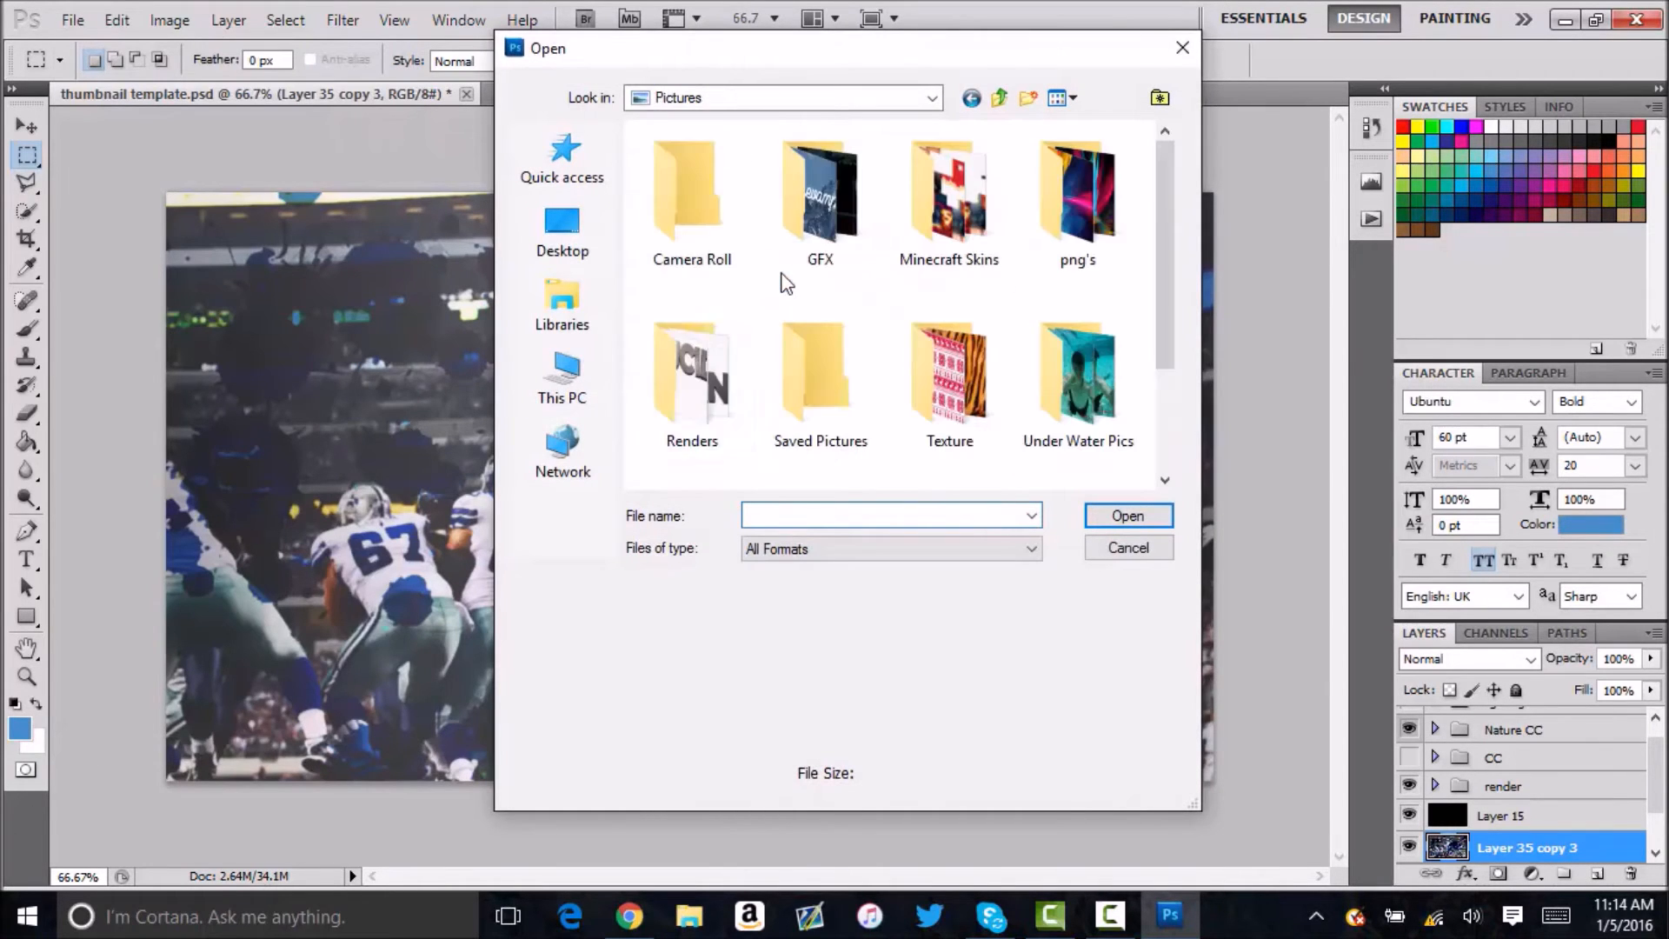
double_click(666, 389)
click(816, 514)
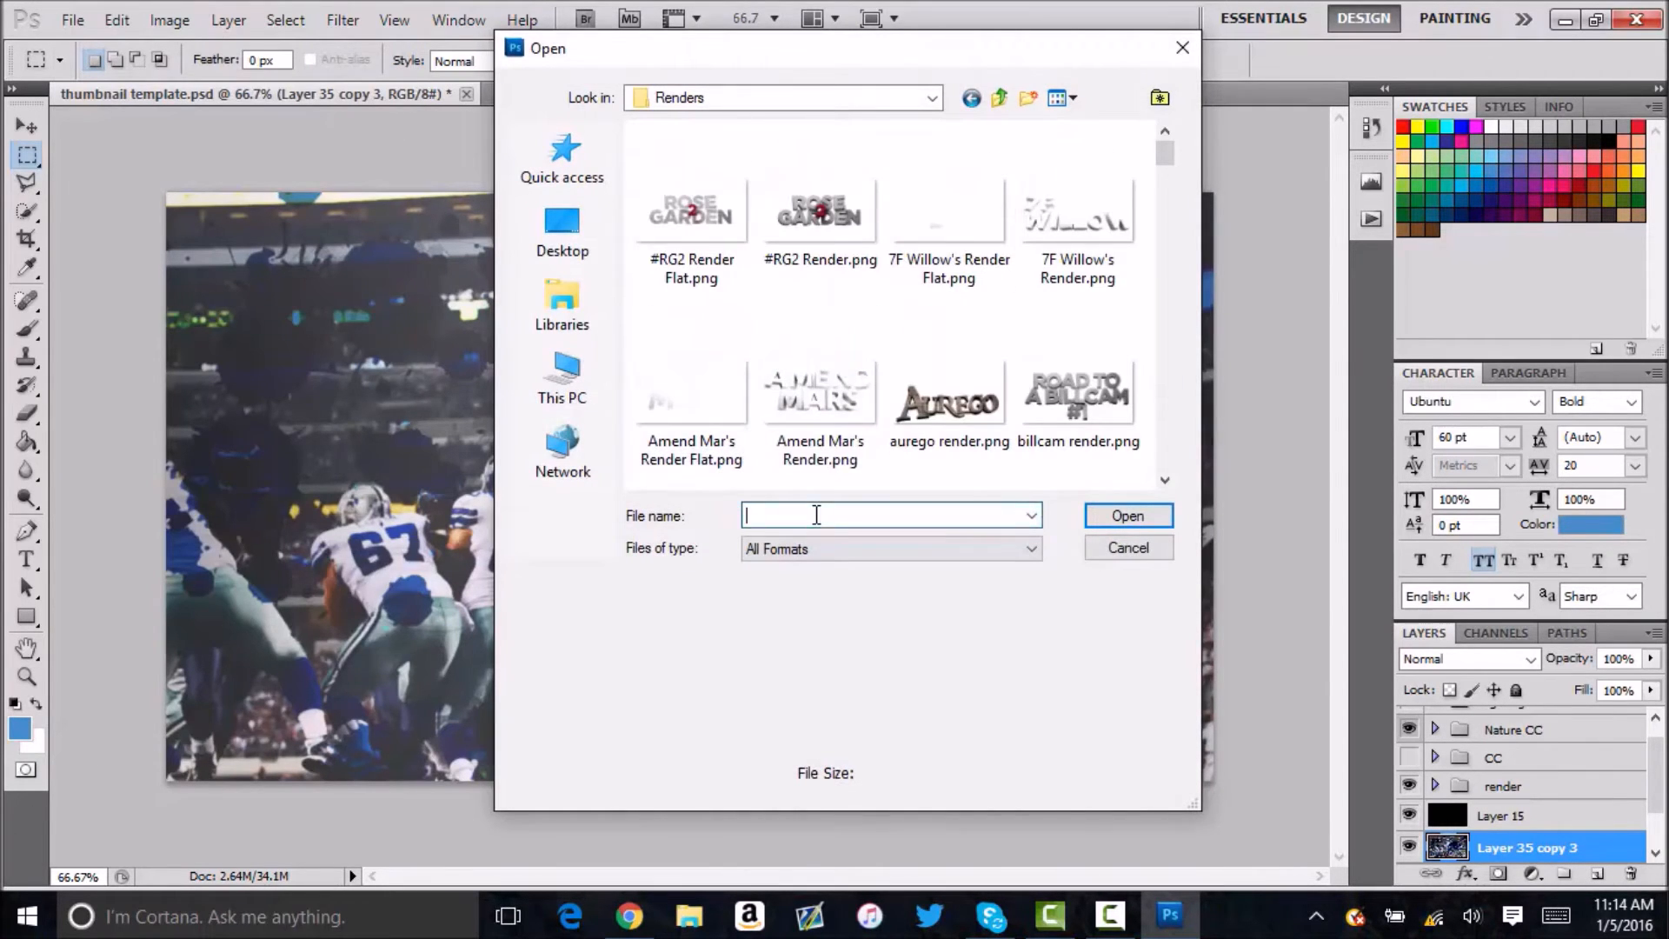
text(tu)
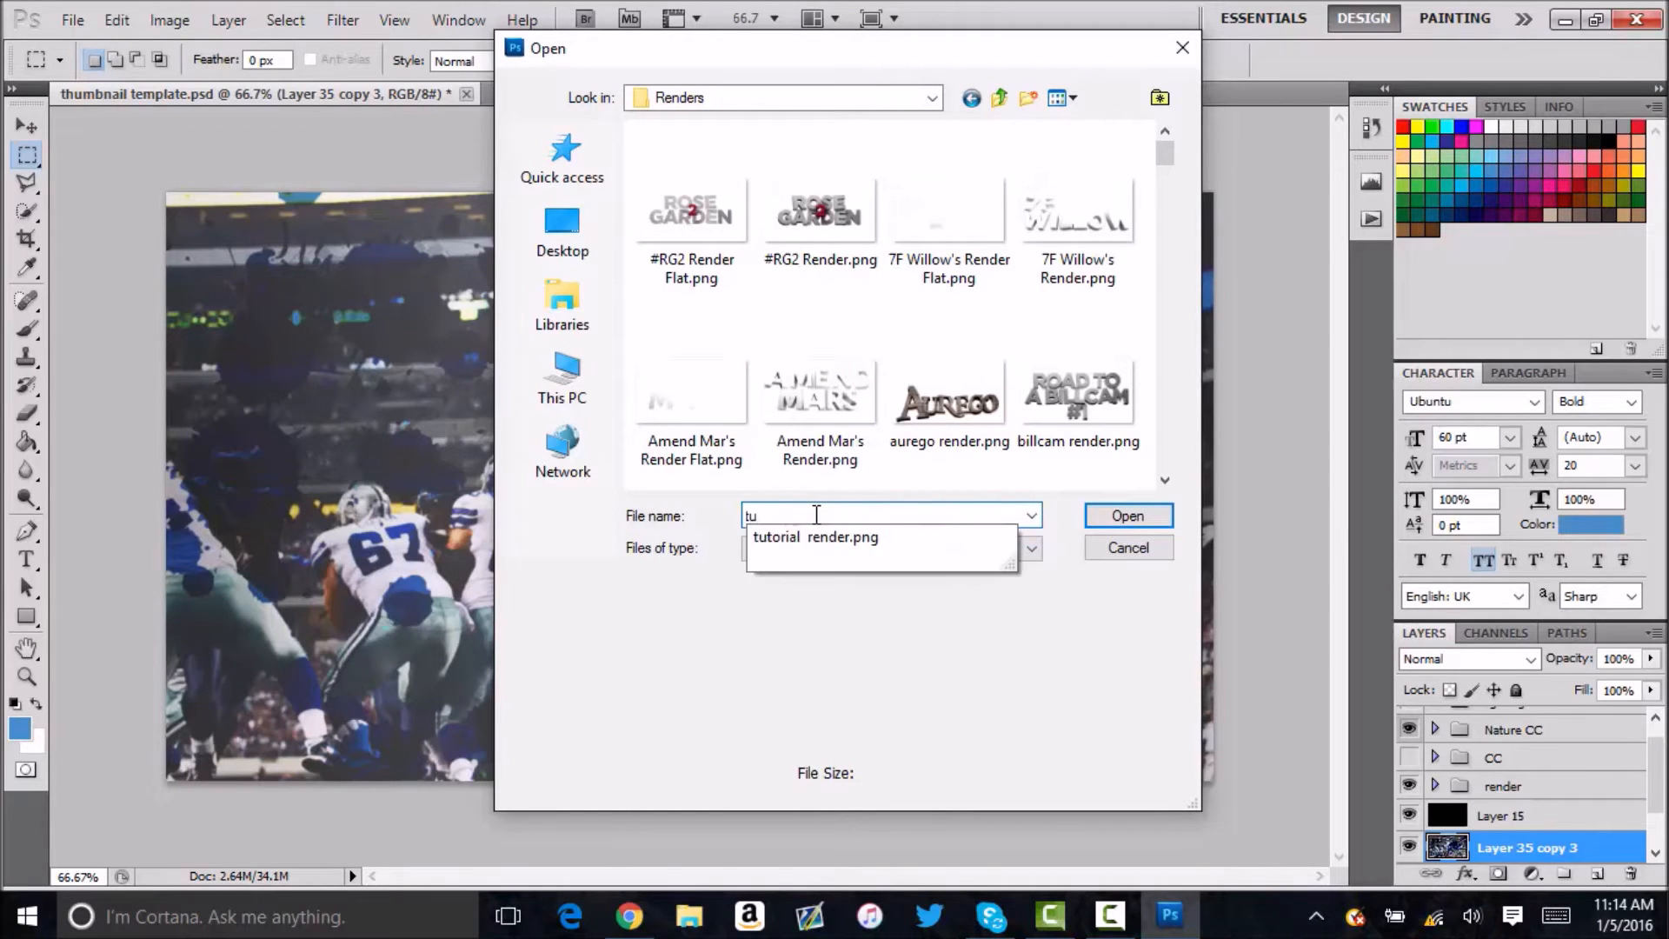
key(Down)
key(Return)
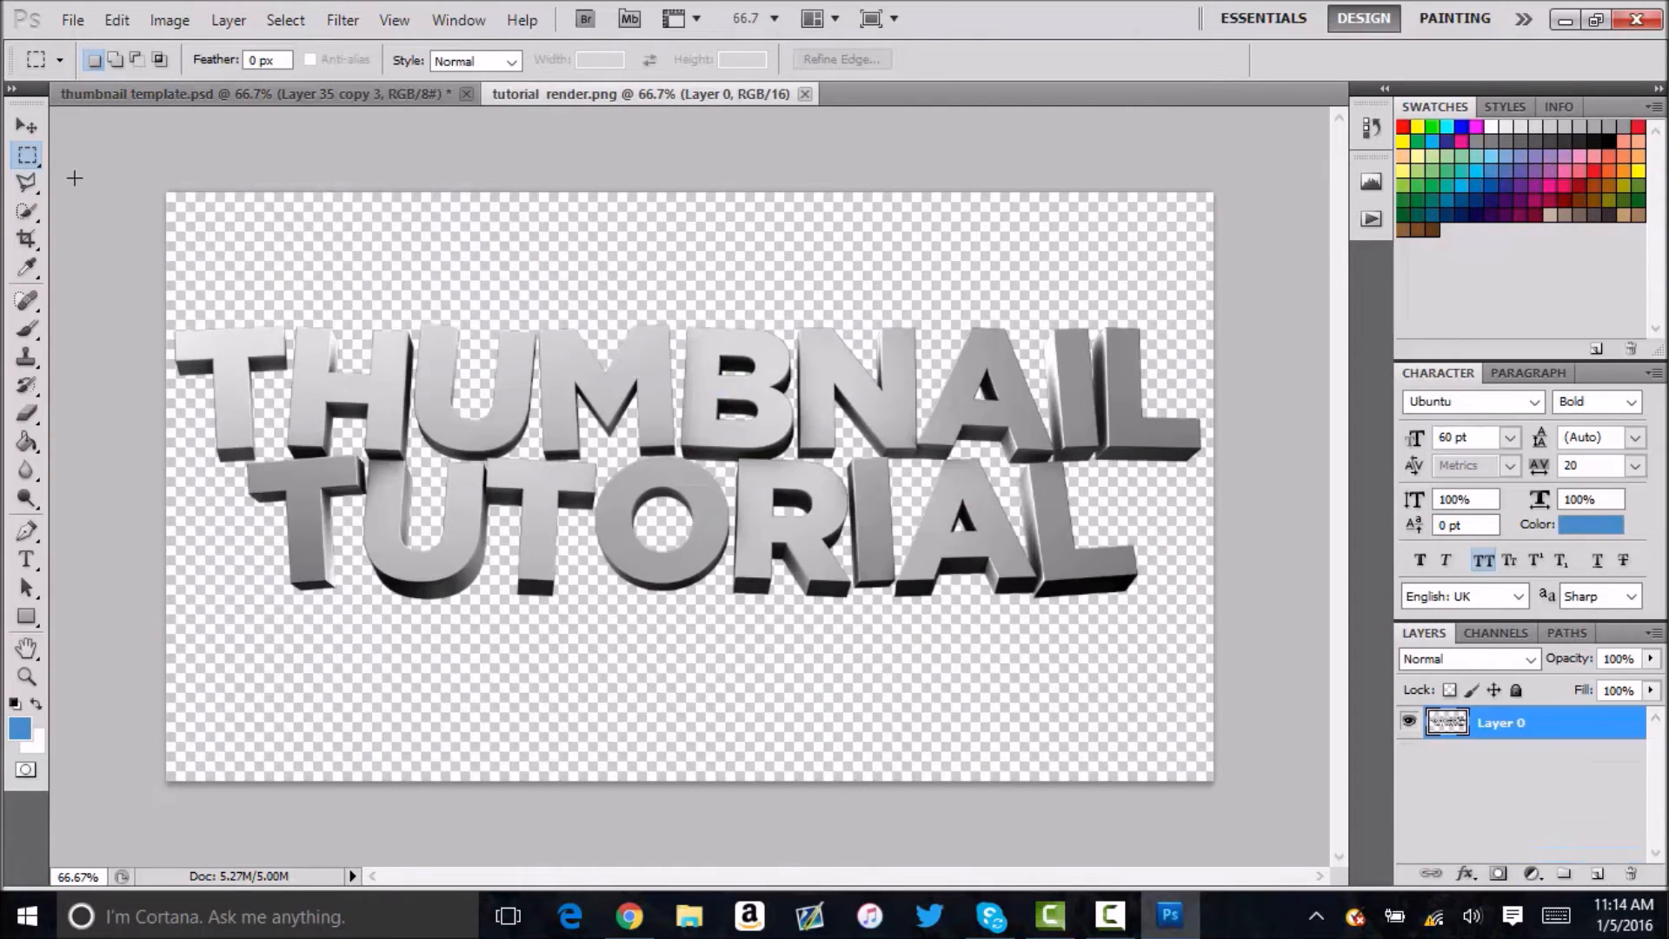
Bring the THUMBNAIL TUTORIAL render into the thumbnail template document as a new layer and show the guides.
key(v)
drag(378, 212, 372, 207)
drag(313, 115, 585, 529)
click(773, 366)
click(674, 19)
click(707, 48)
Scale the THUMBNAIL TUTORIAL render to about 81% and centre it on the intersection of the guides.
key(ctrl+t)
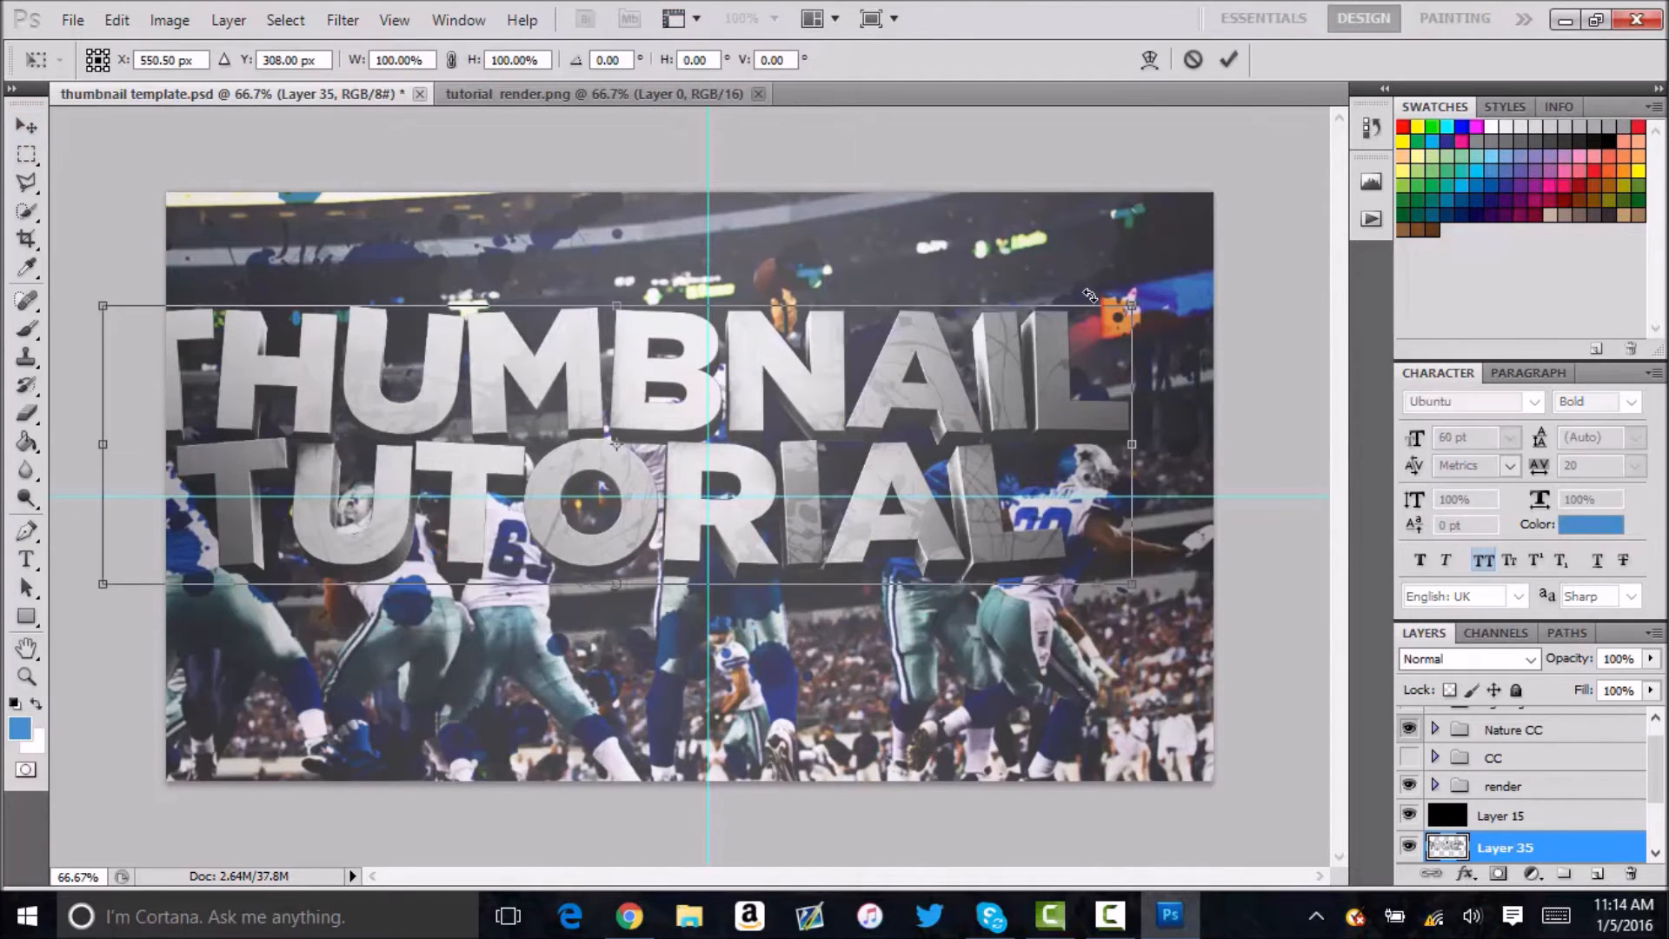
shift+drag(1122, 291, 963, 319)
drag(787, 497, 954, 526)
shift+drag(1141, 379, 1107, 388)
drag(973, 504, 981, 502)
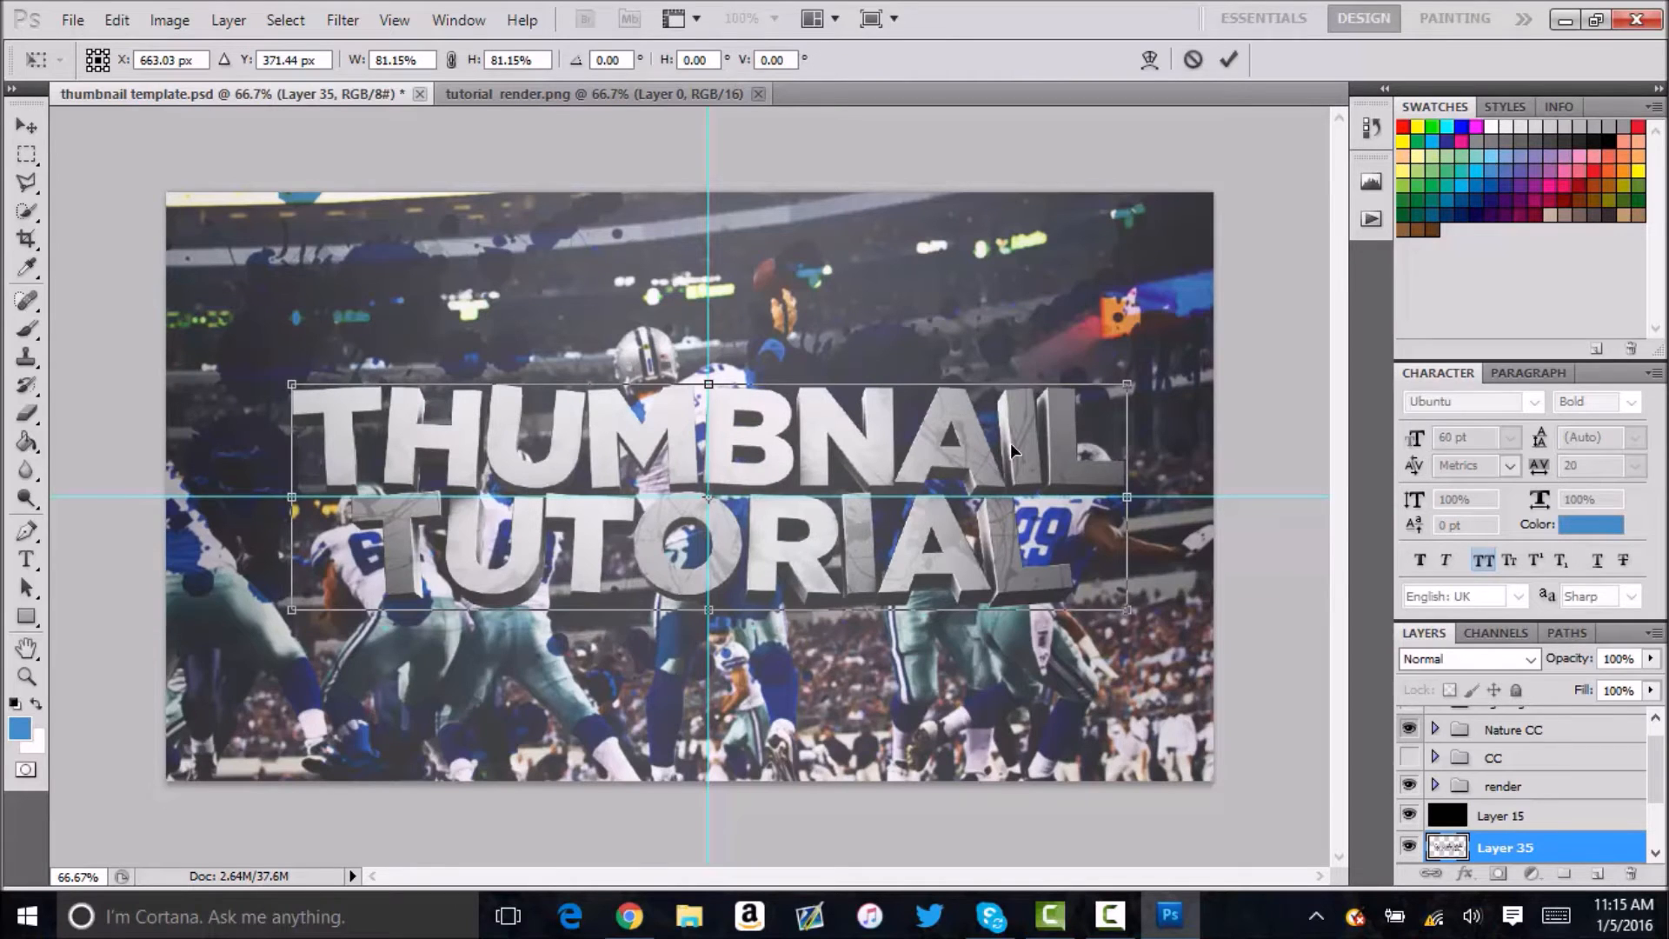
key(Return)
Delete Layer 35, which holds the placed text render.
key(Delete)
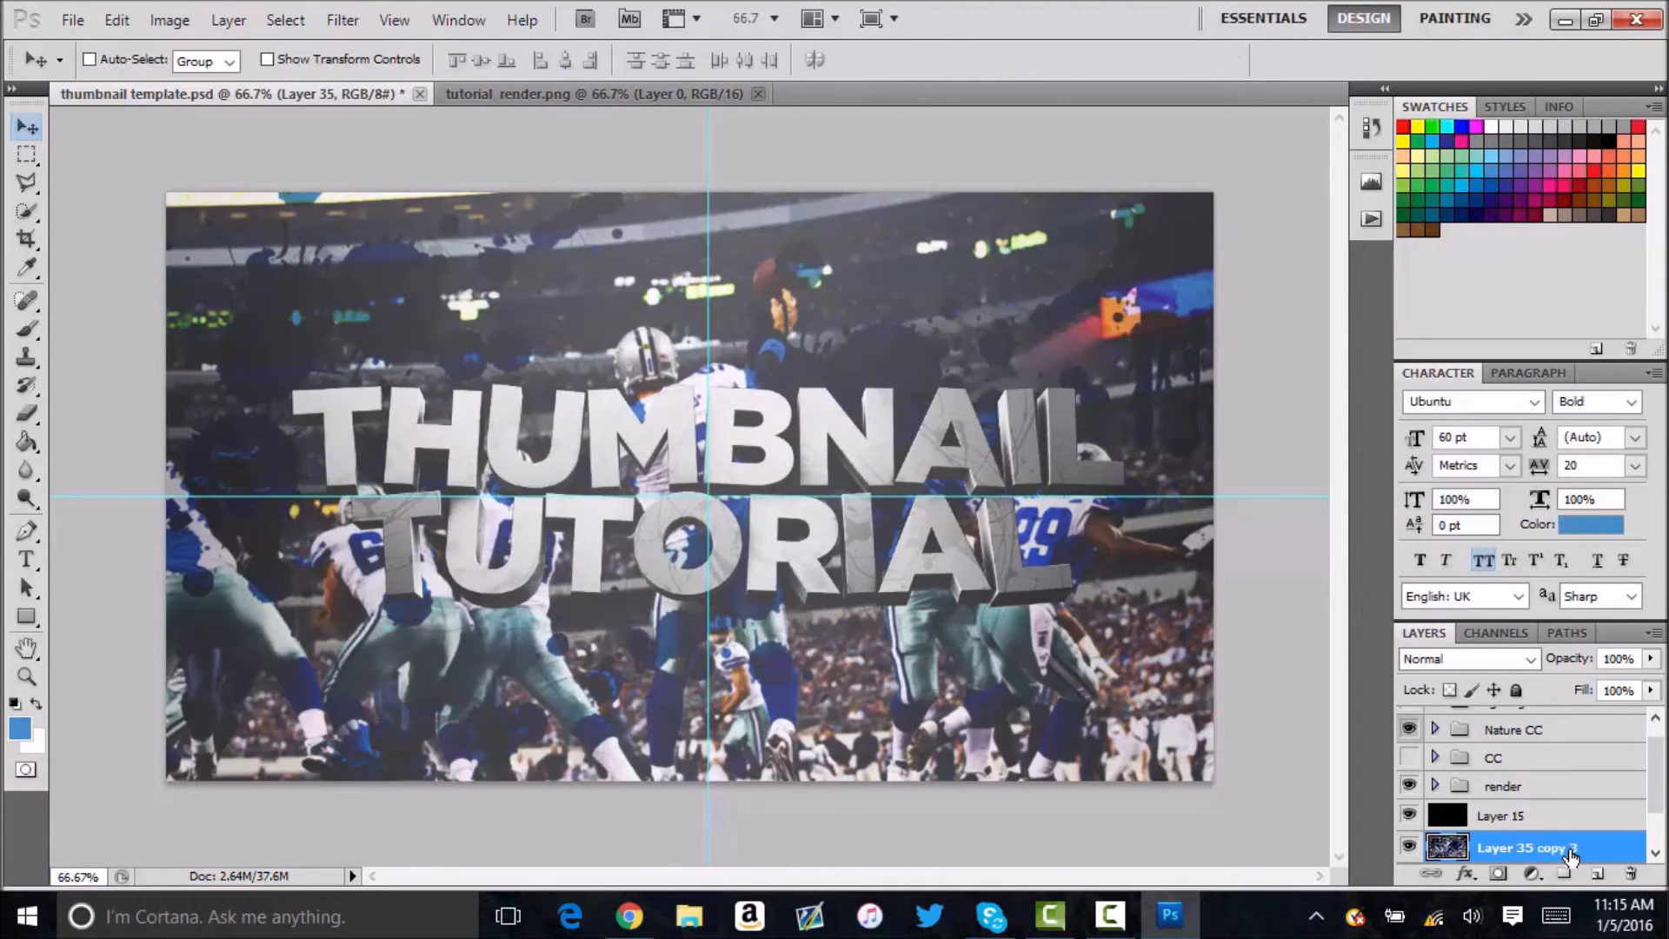
Apply the saved layer style combining drop shadow, inner glow and satin to Layer 0 in tutorial render.png, checking each effect's settings.
click(749, 94)
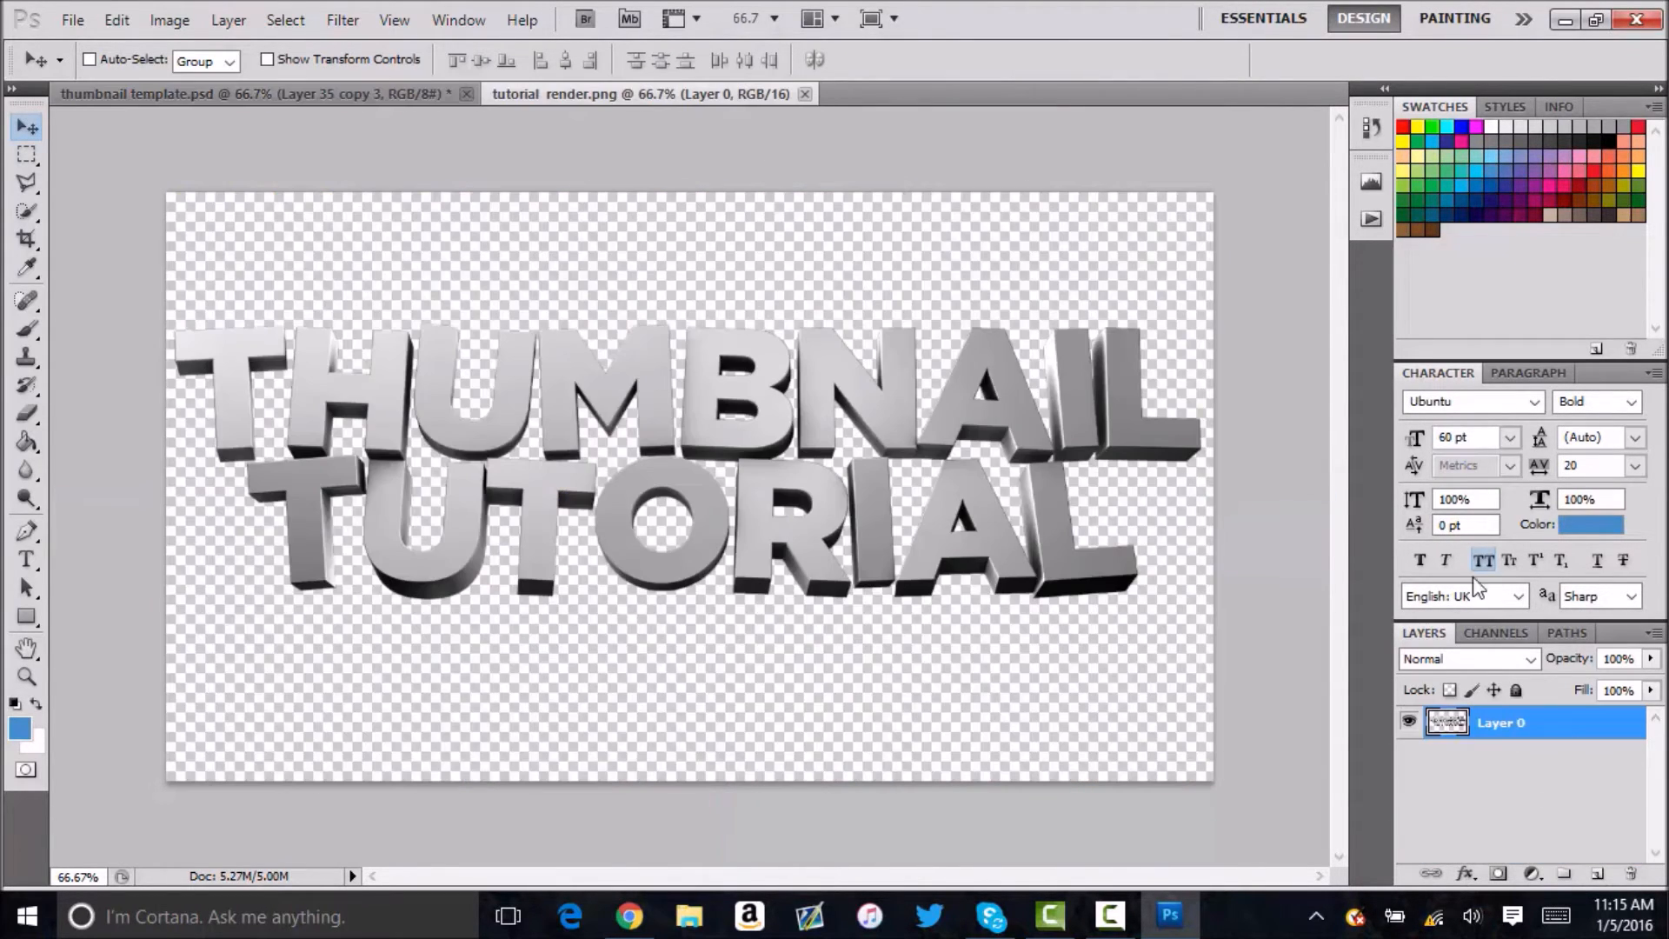
double_click(1567, 724)
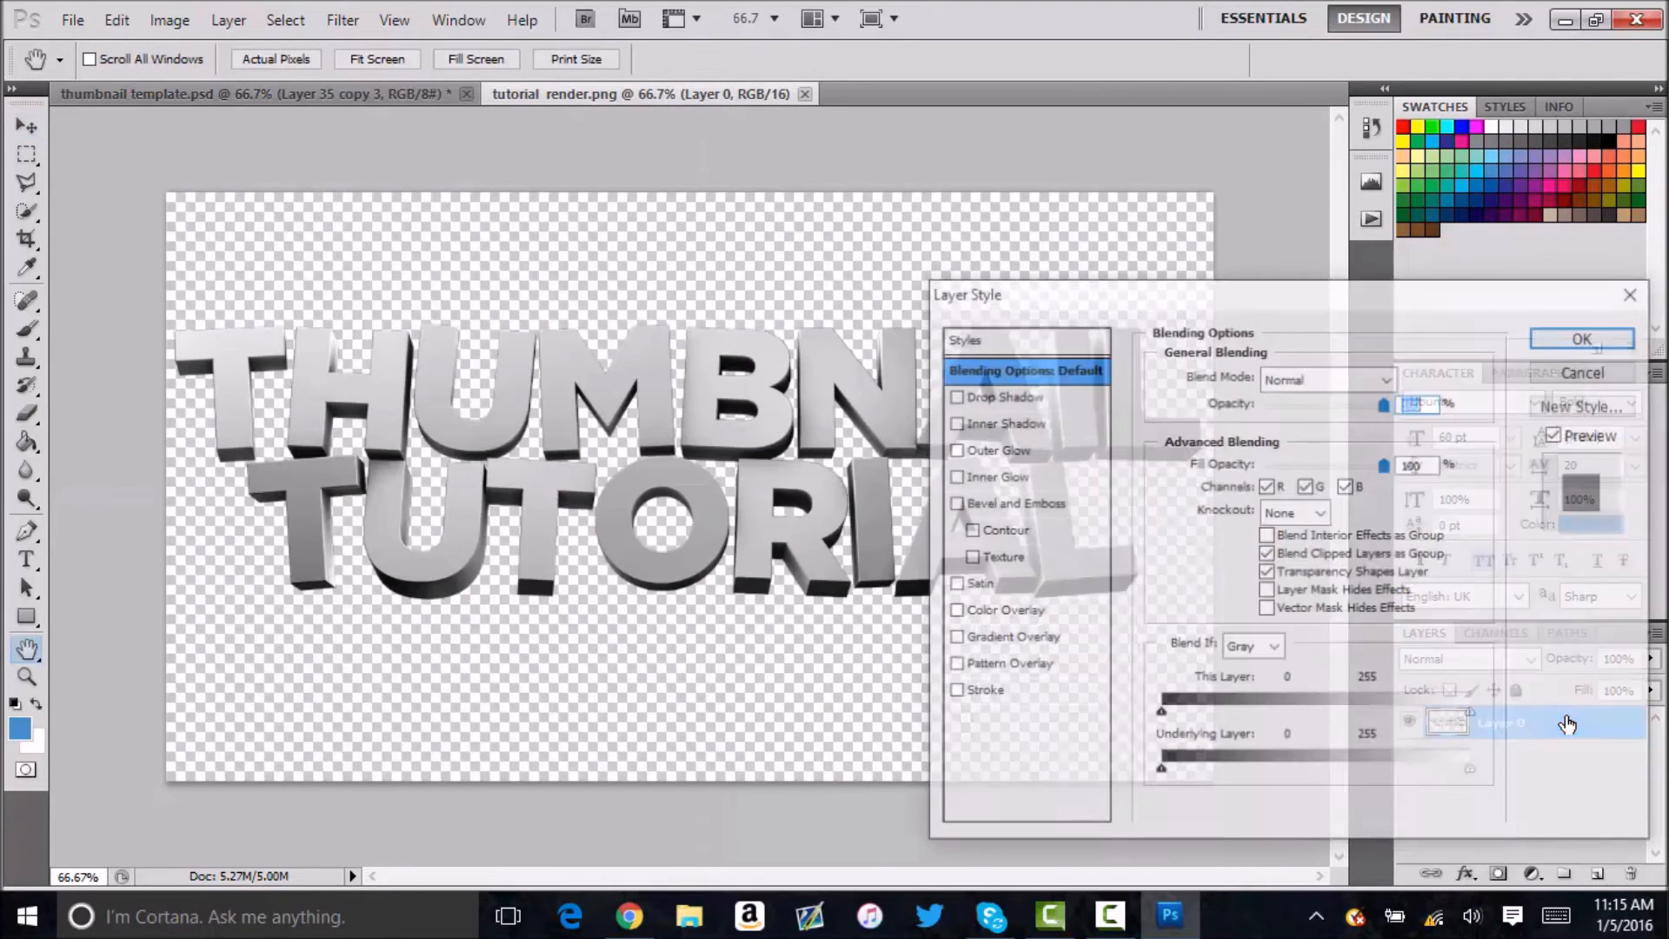
click(971, 451)
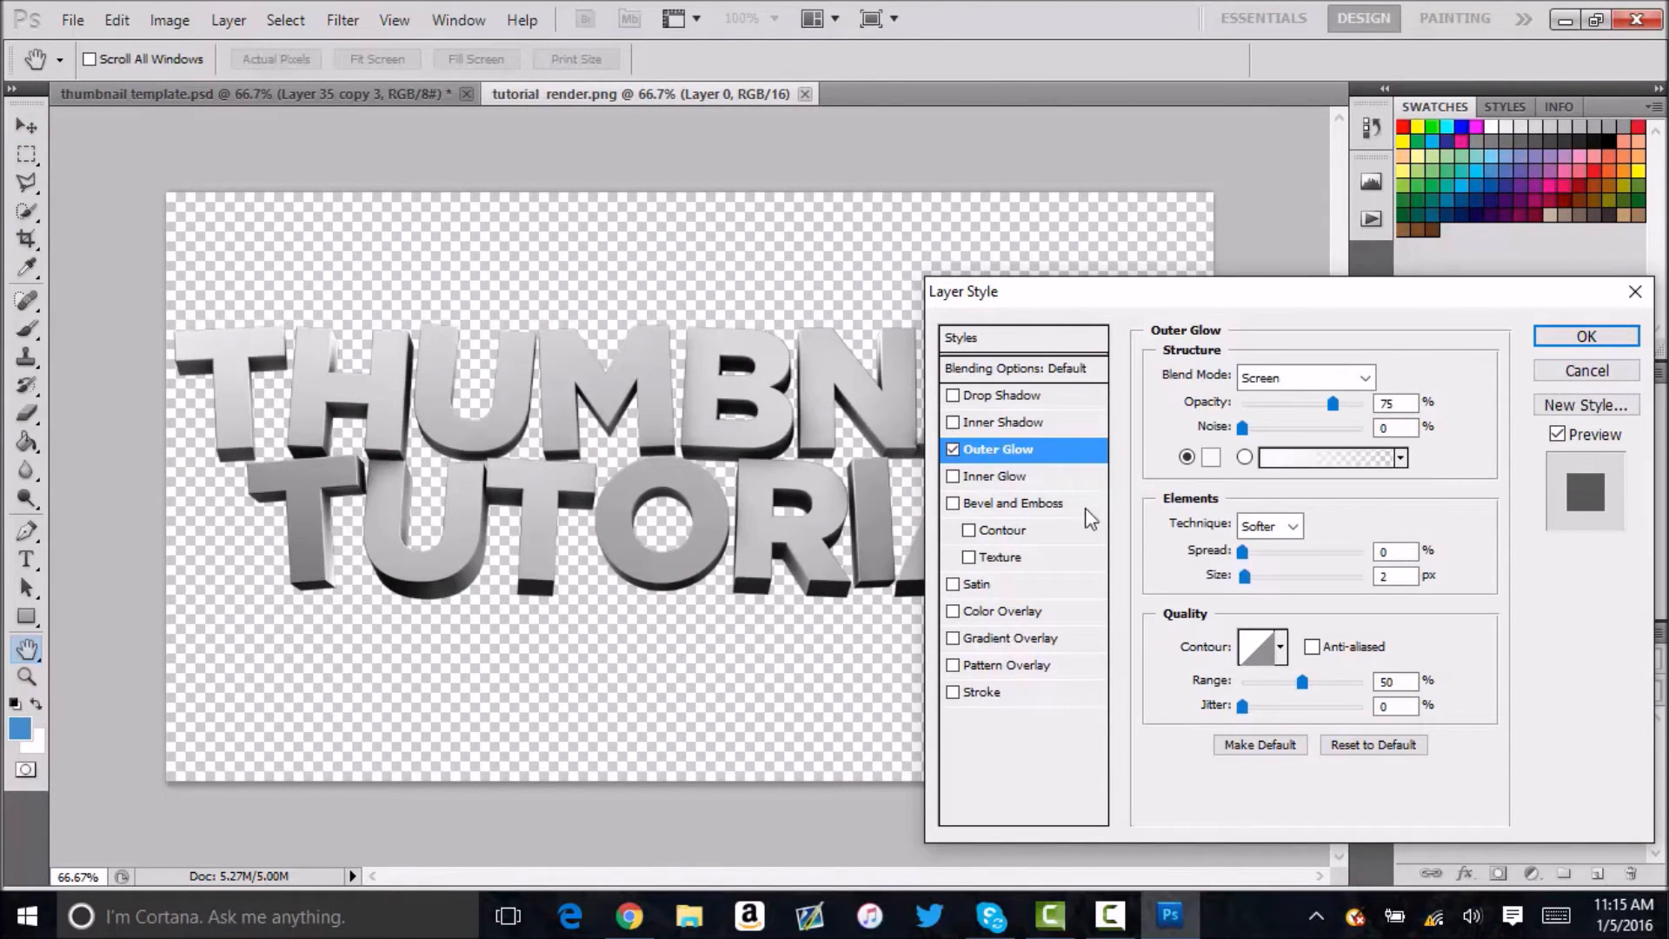
click(954, 450)
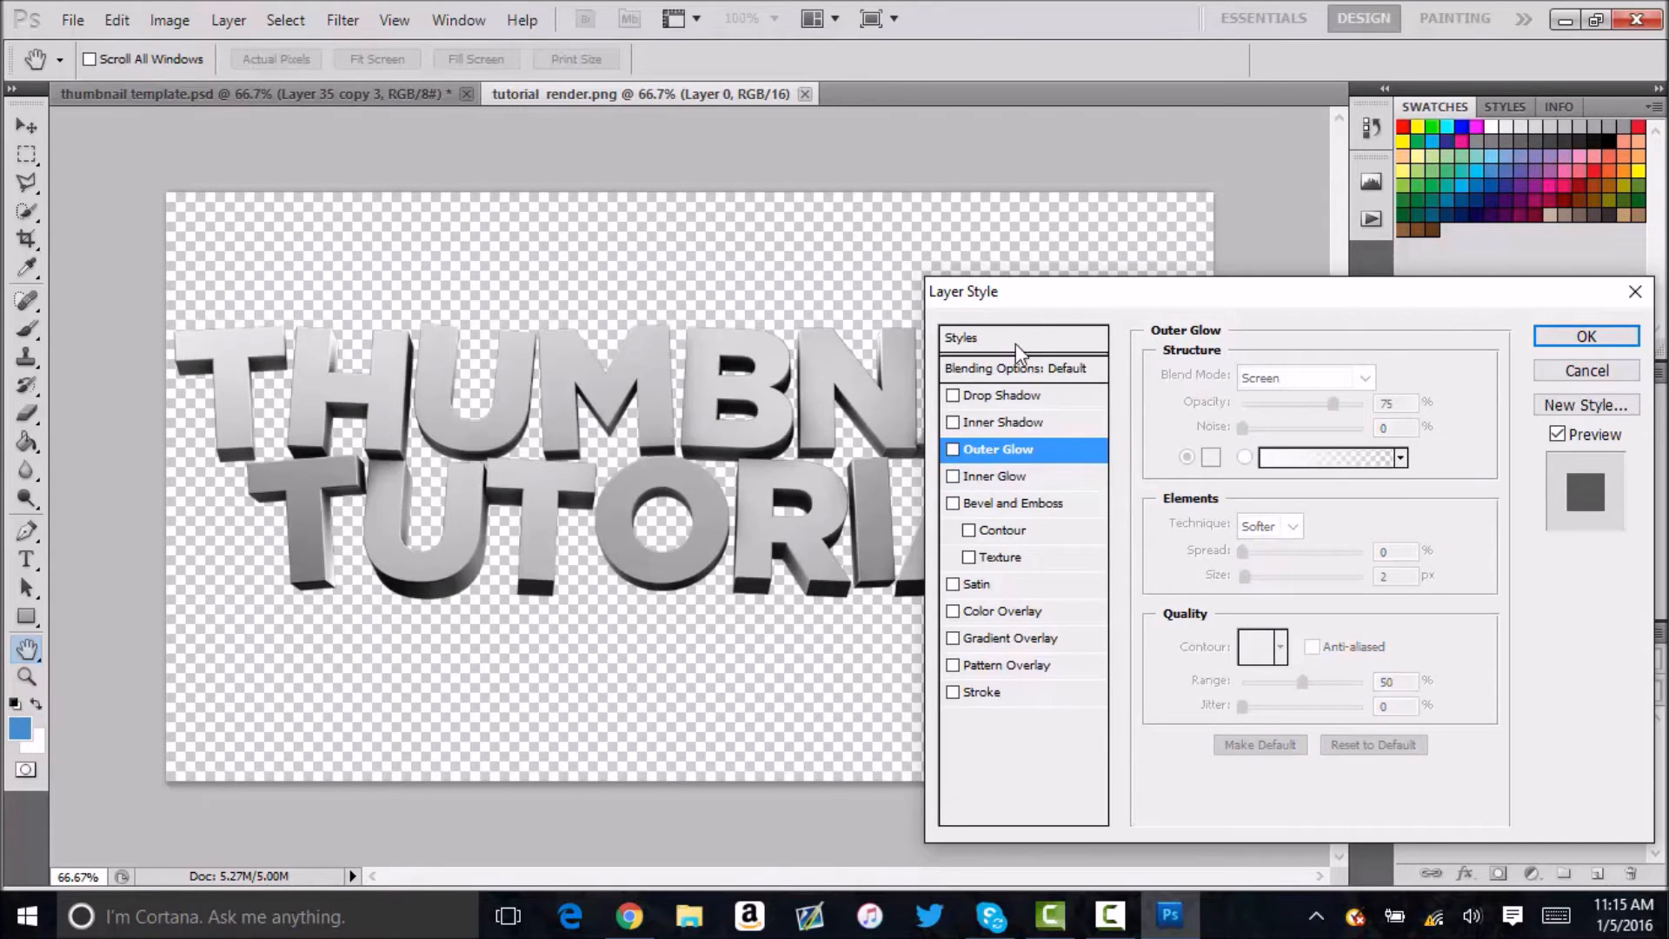
click(1013, 340)
click(1318, 439)
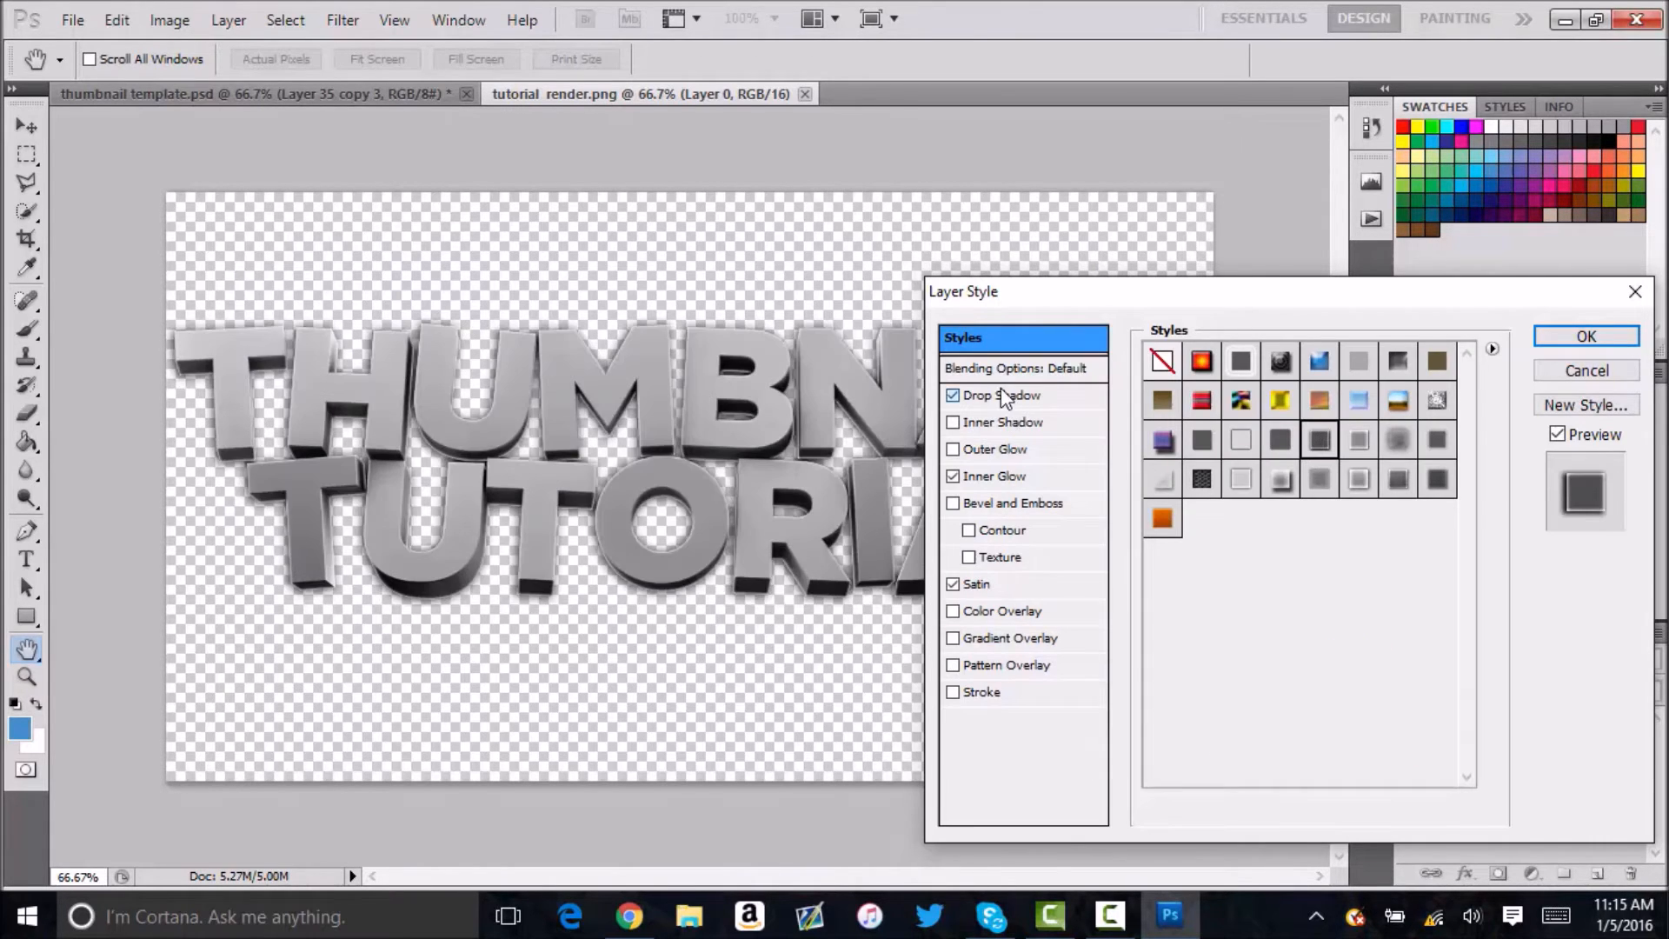
click(1003, 396)
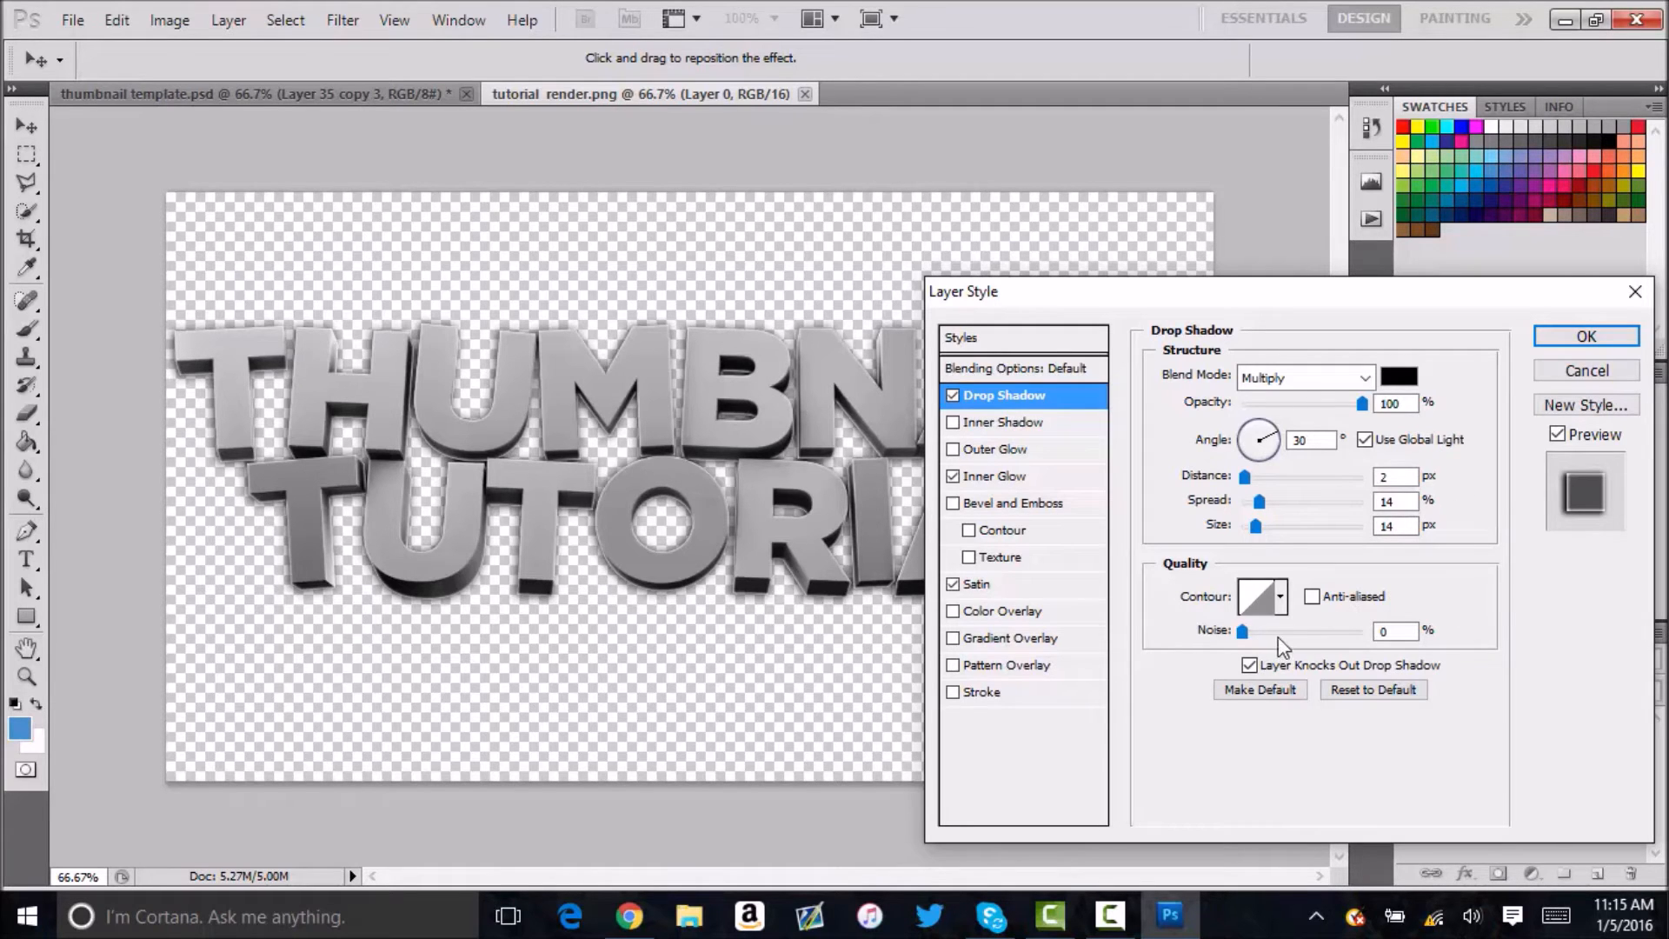
click(999, 475)
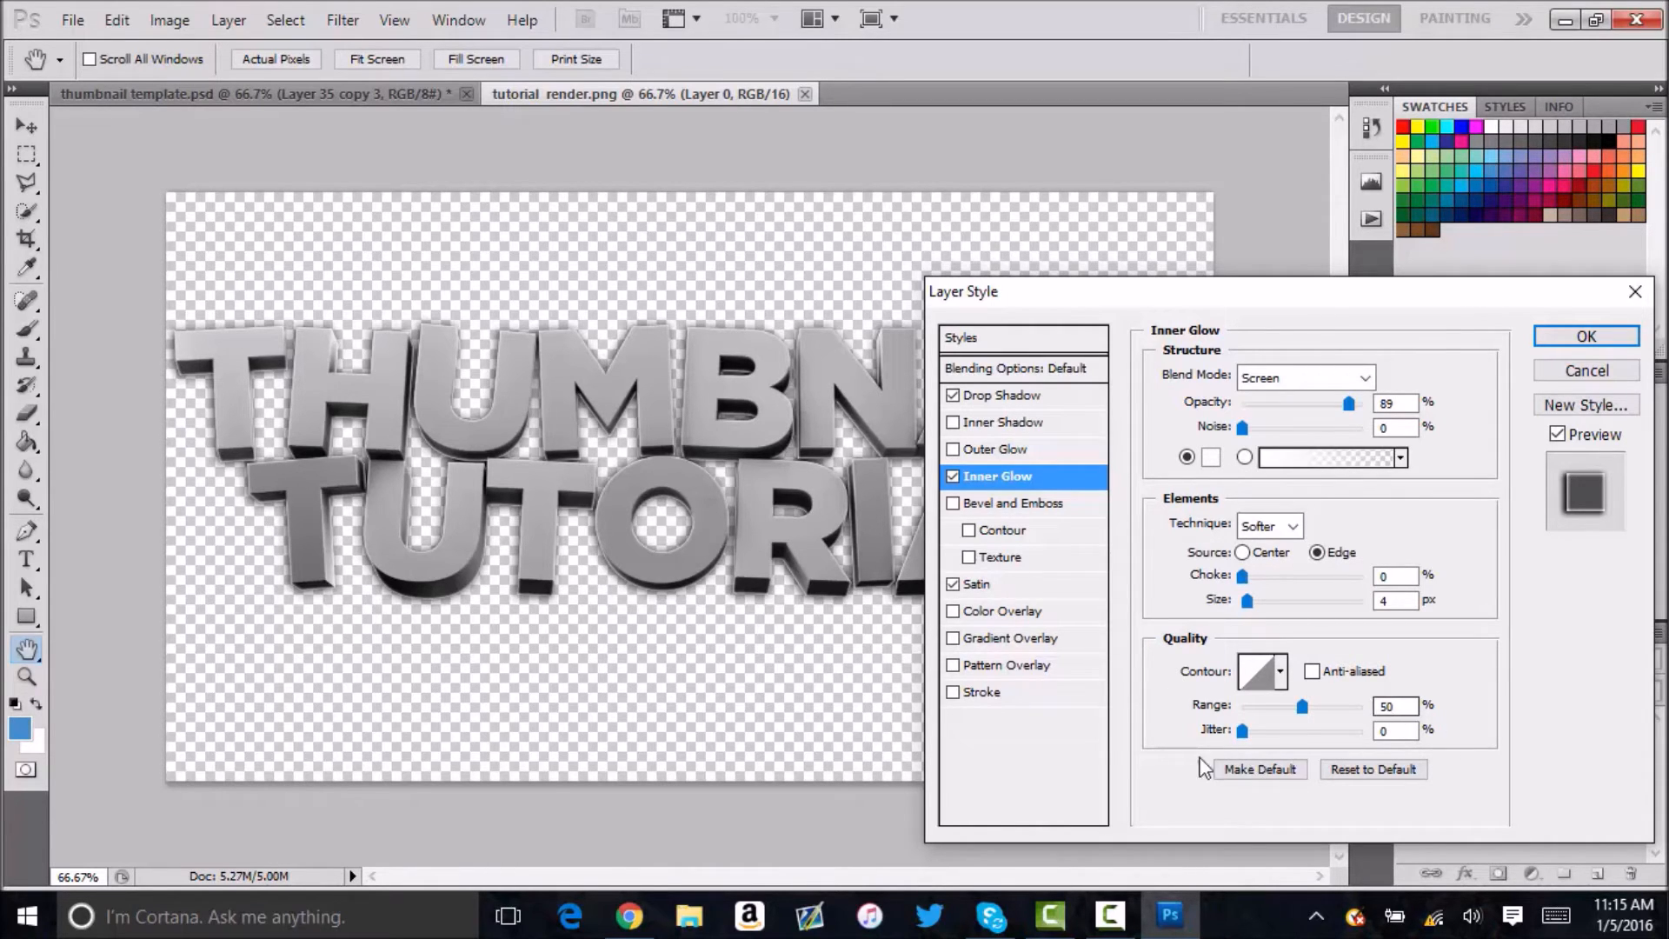
click(1018, 584)
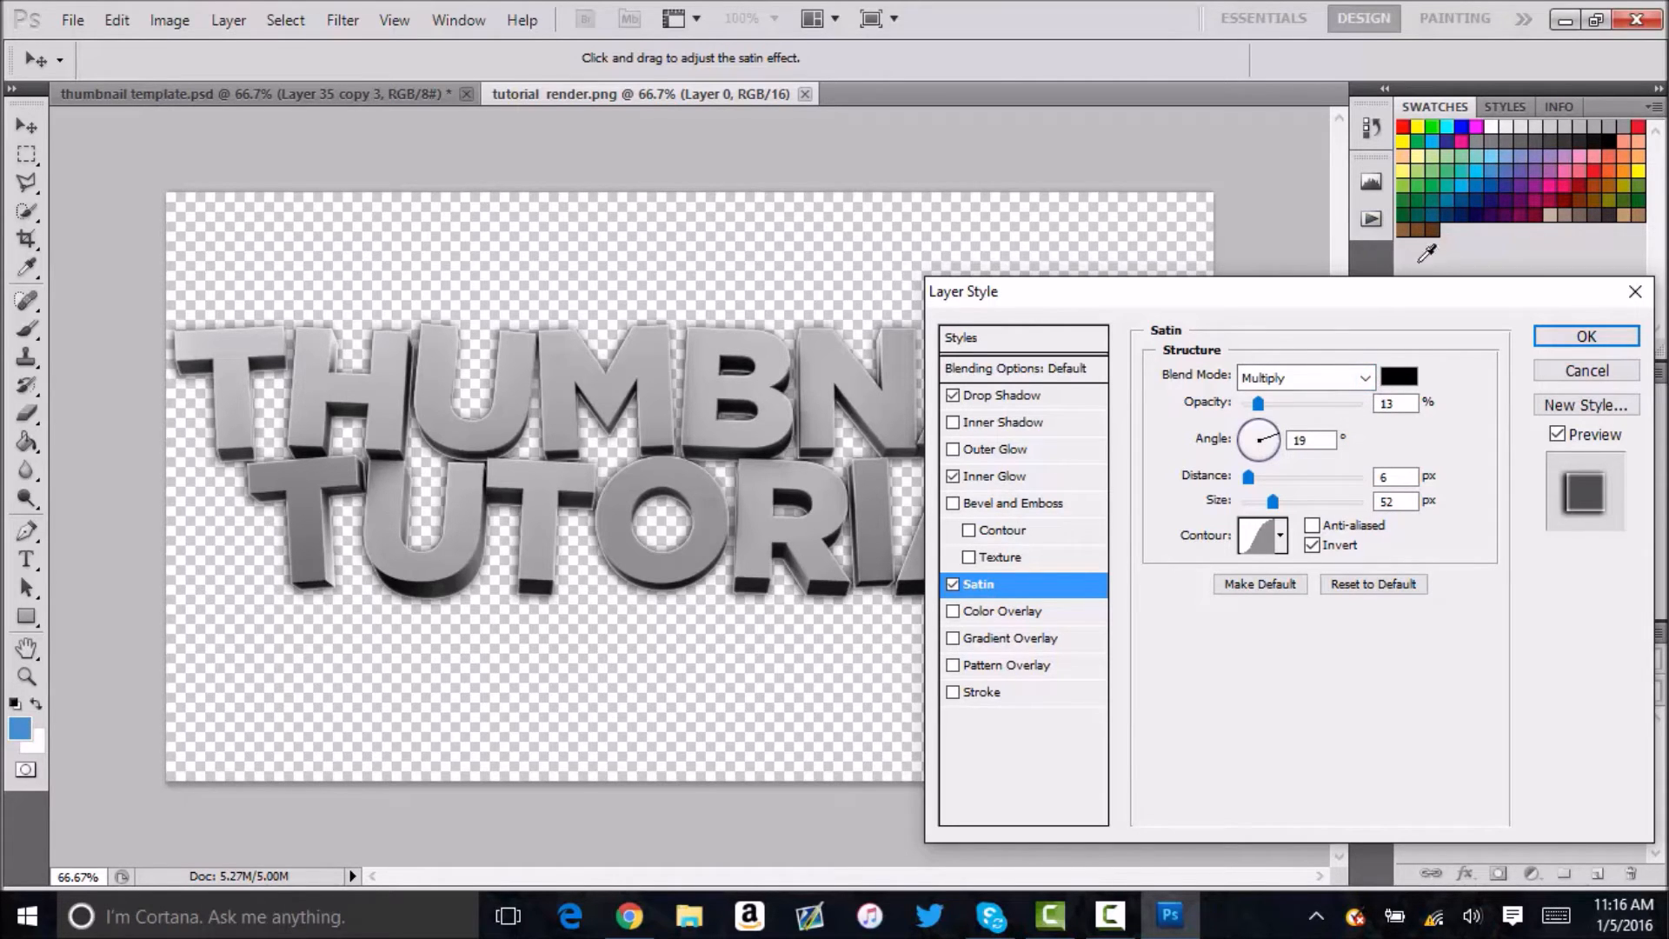
click(1584, 338)
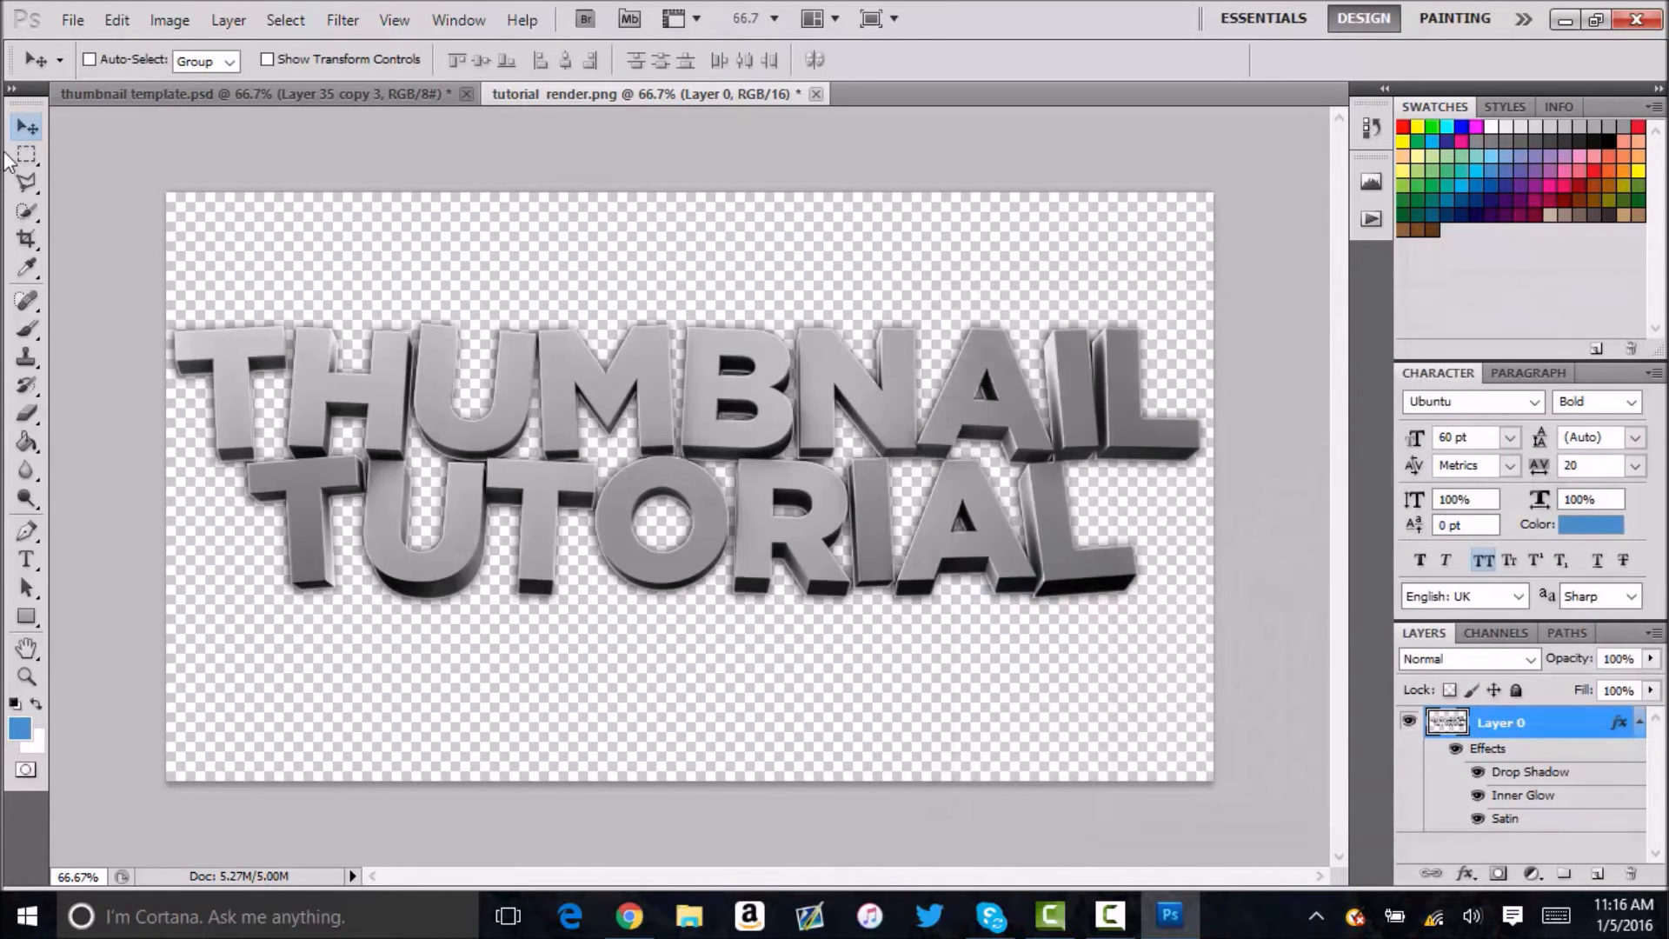
Bring the styled THUMBNAIL TUTORIAL render into the thumbnail template document as a new layer.
click(1639, 721)
drag(615, 386, 780, 405)
click(787, 356)
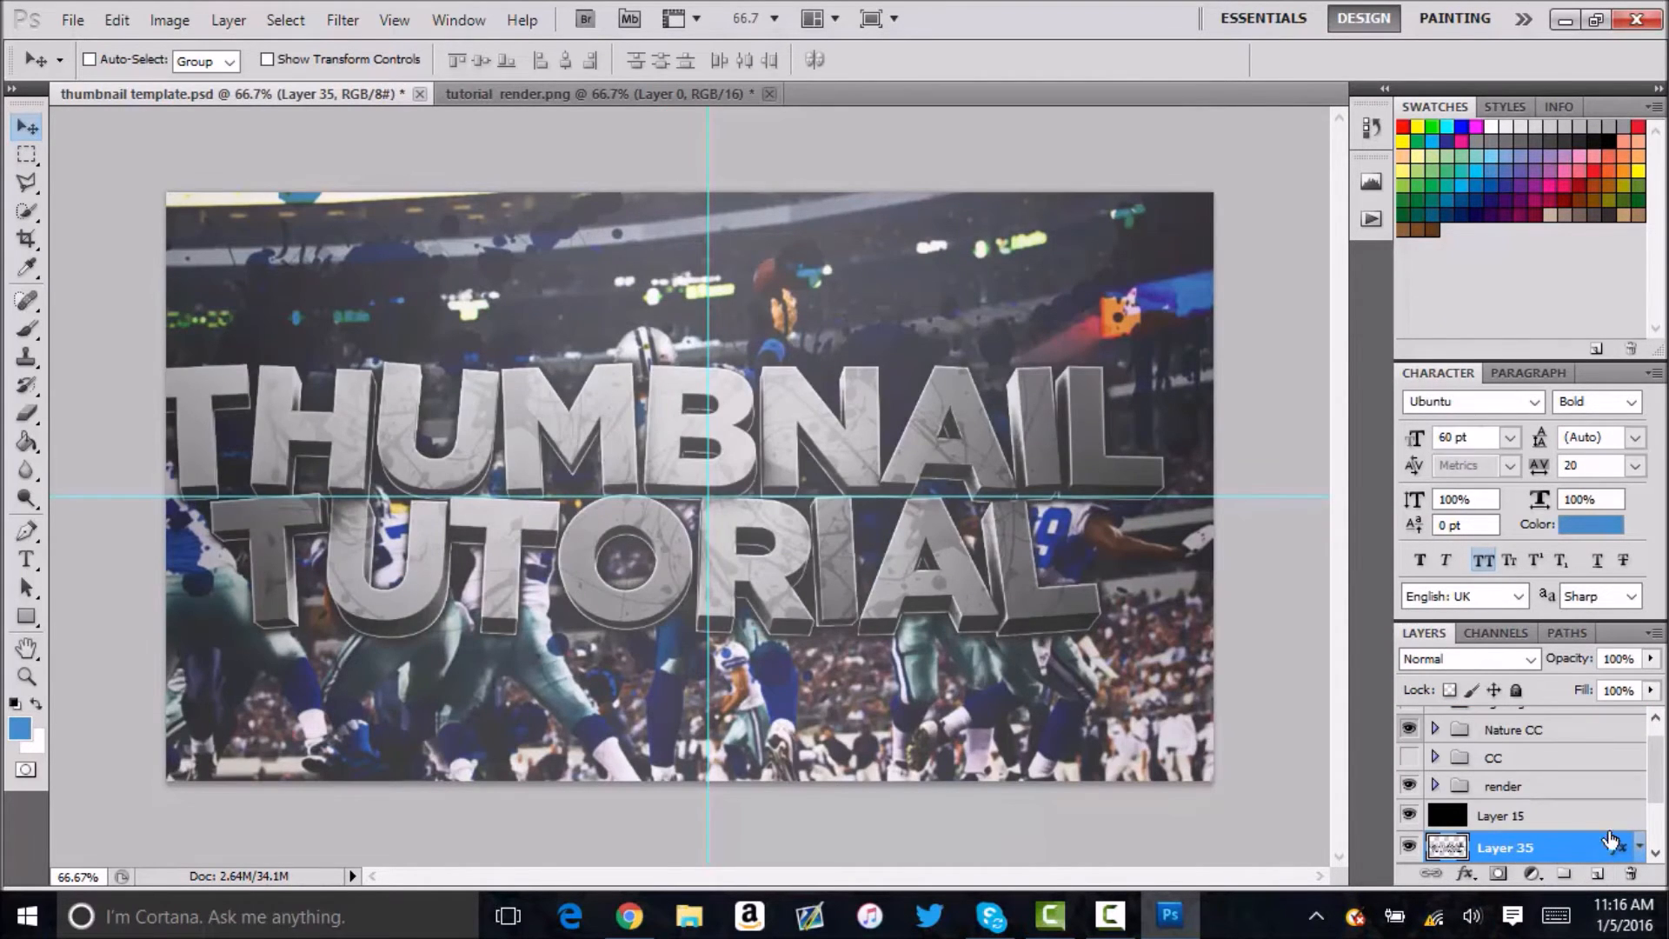
Scale the styled text render to about 83%, centre it on the intersection of the guides, and hide the guides.
key(ctrl+t)
drag(953, 491, 1011, 487)
shift+drag(1222, 358, 1088, 387)
drag(999, 487, 1043, 473)
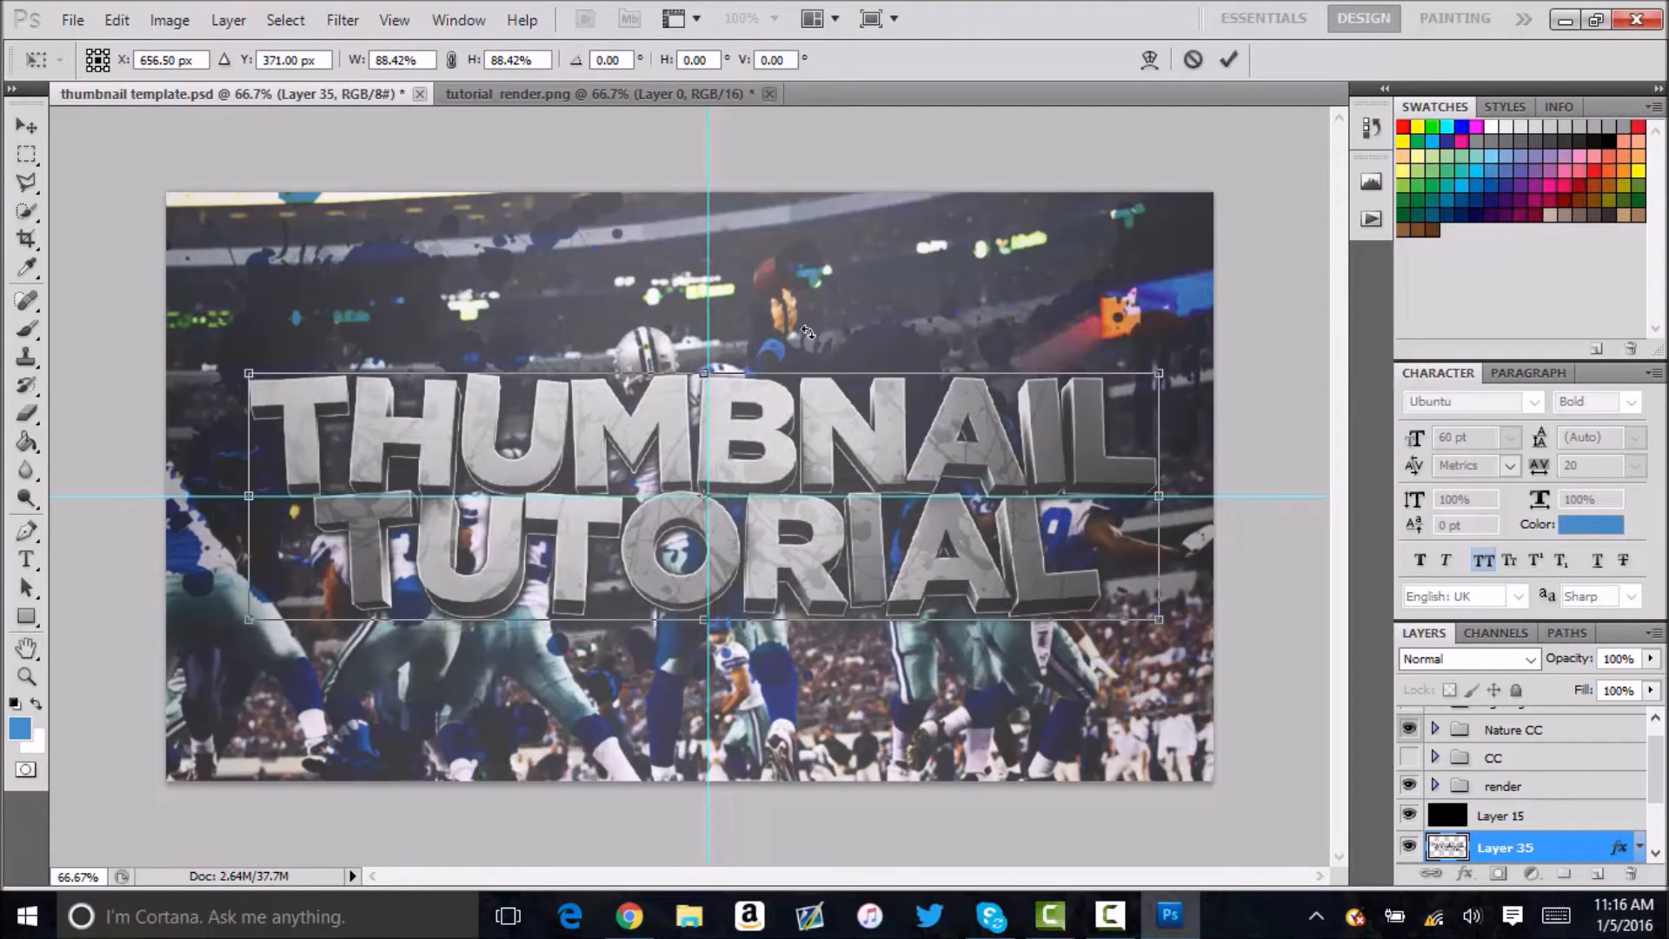
shift+drag(1172, 384, 1119, 399)
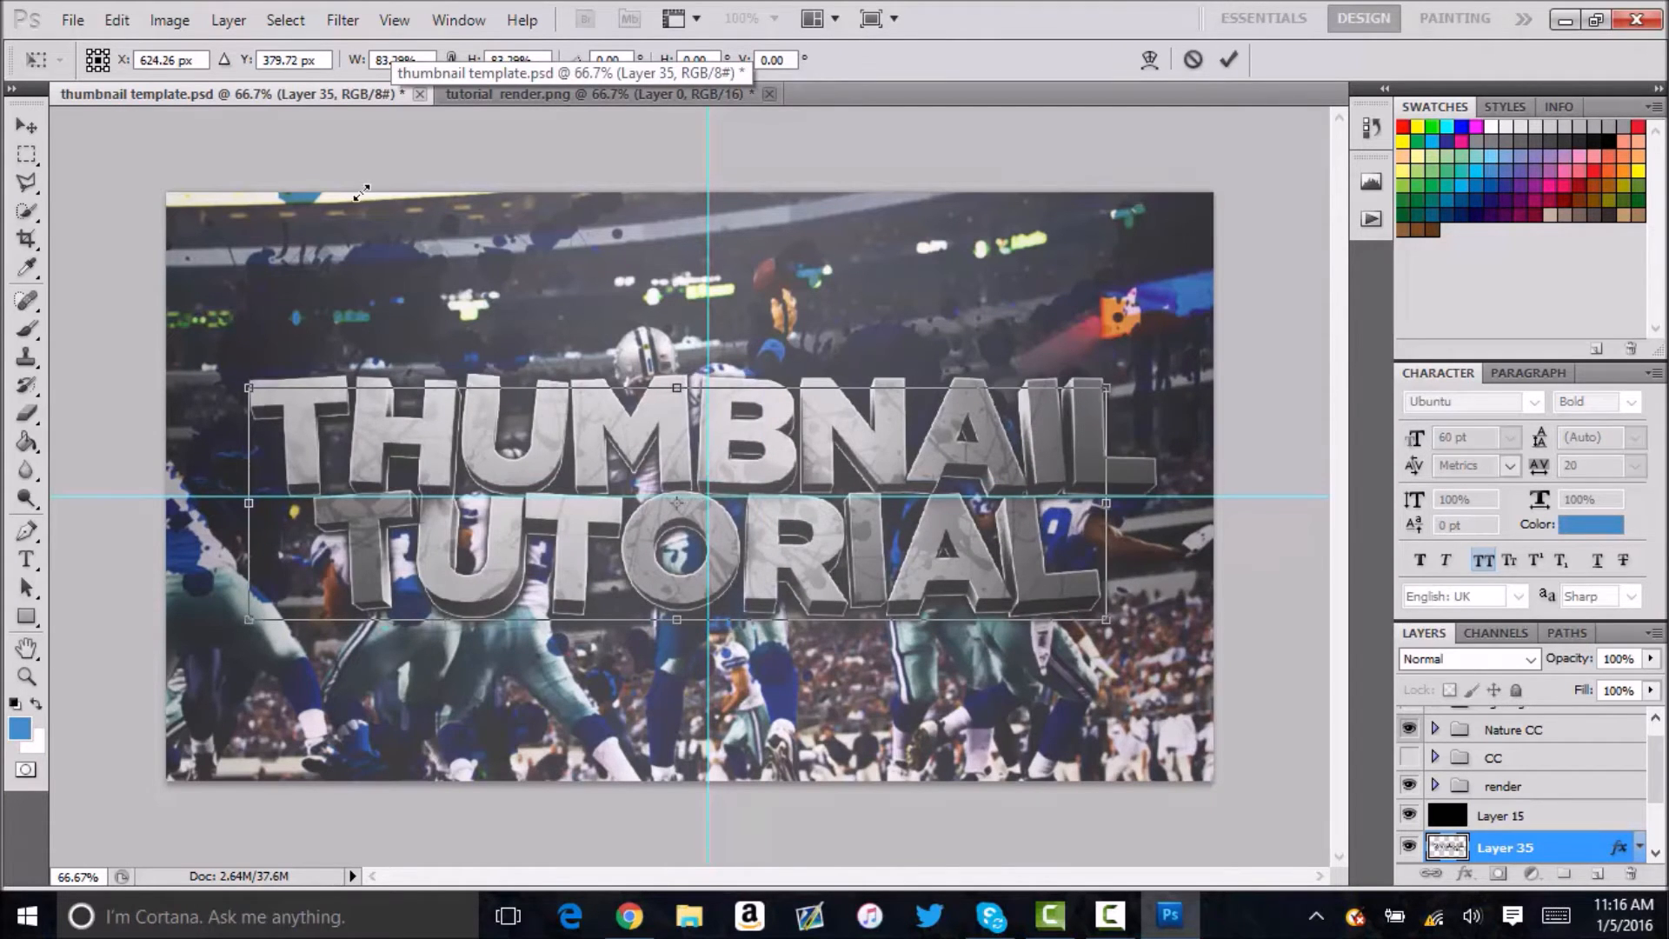
drag(777, 481, 810, 475)
key(Return)
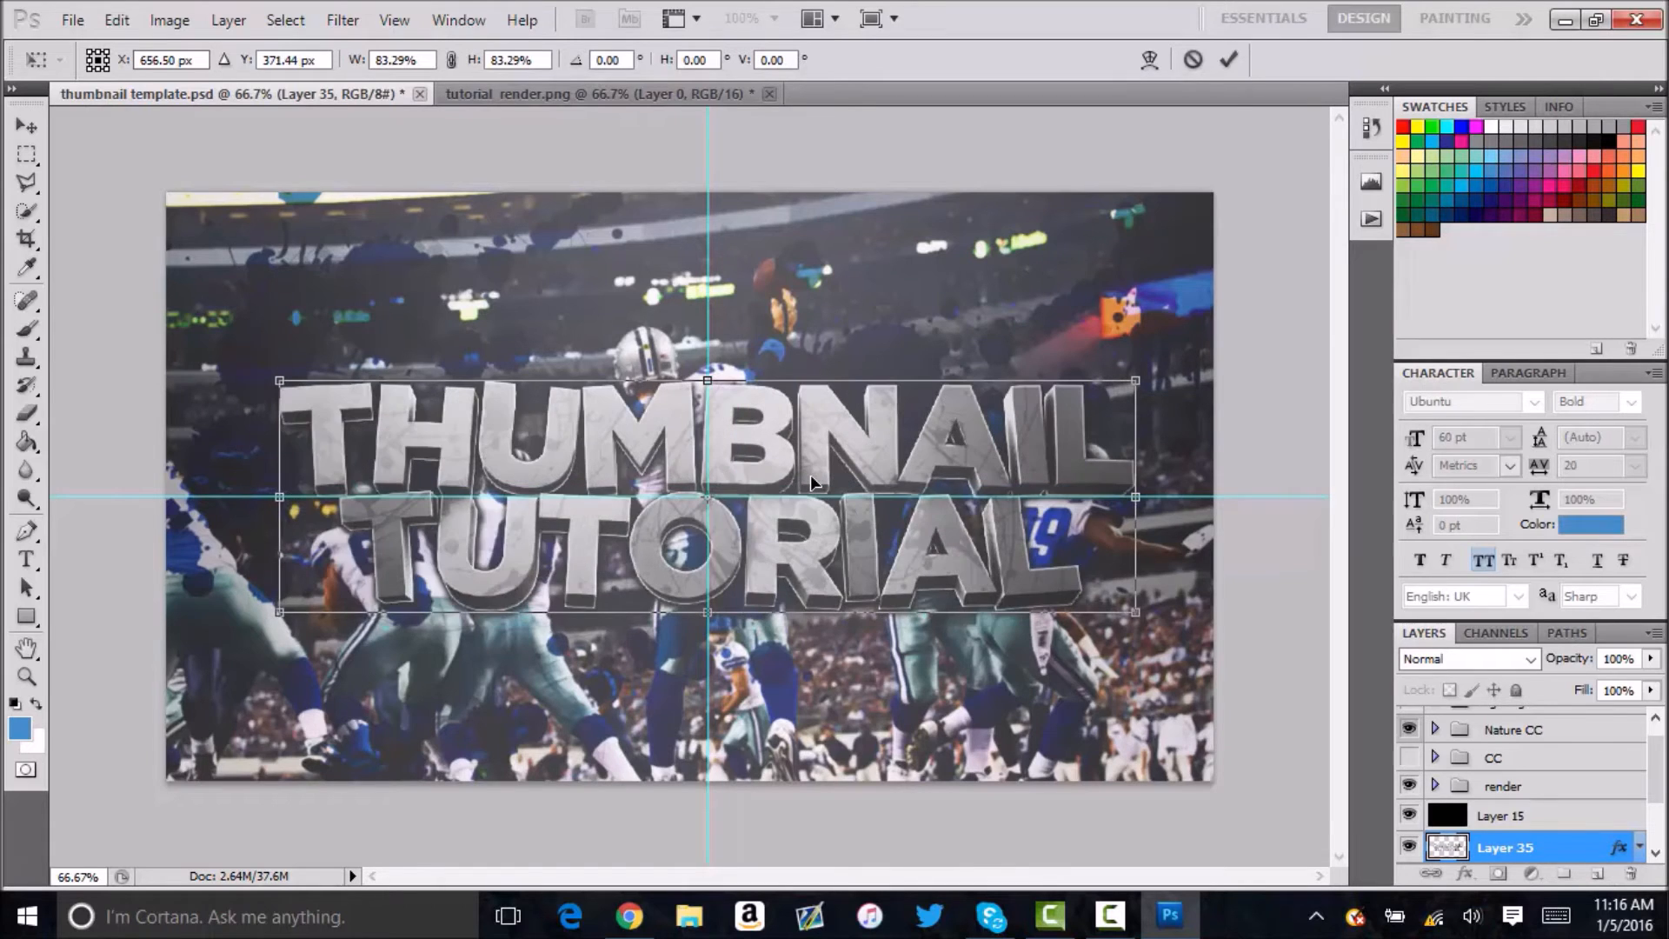
click(695, 18)
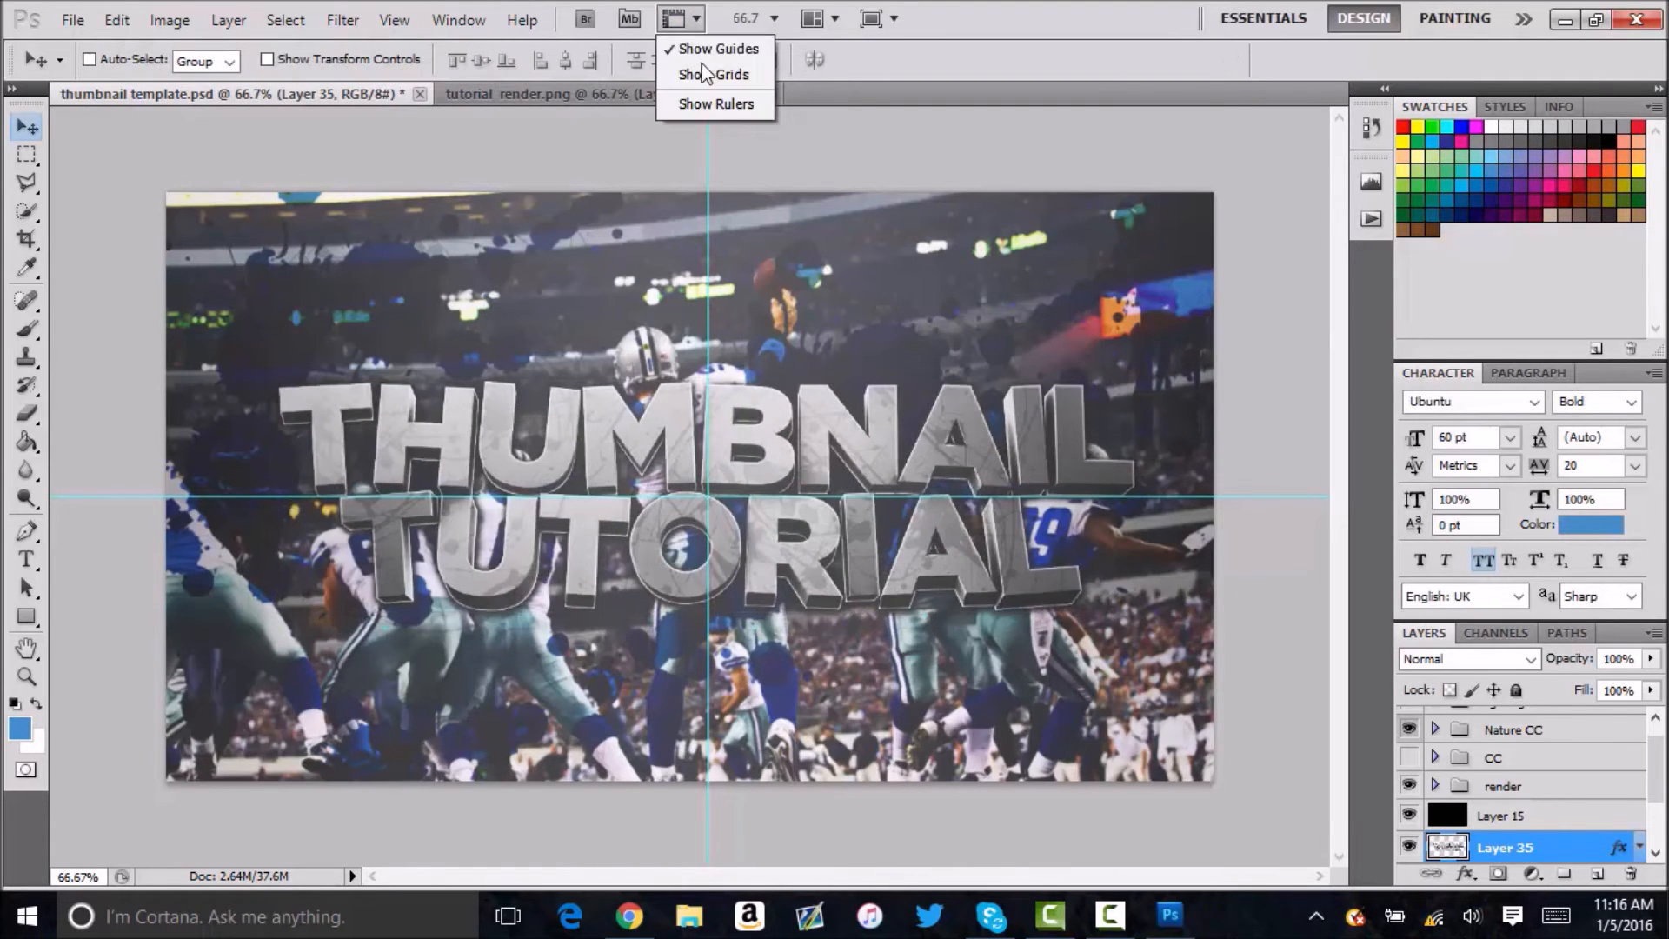
click(706, 49)
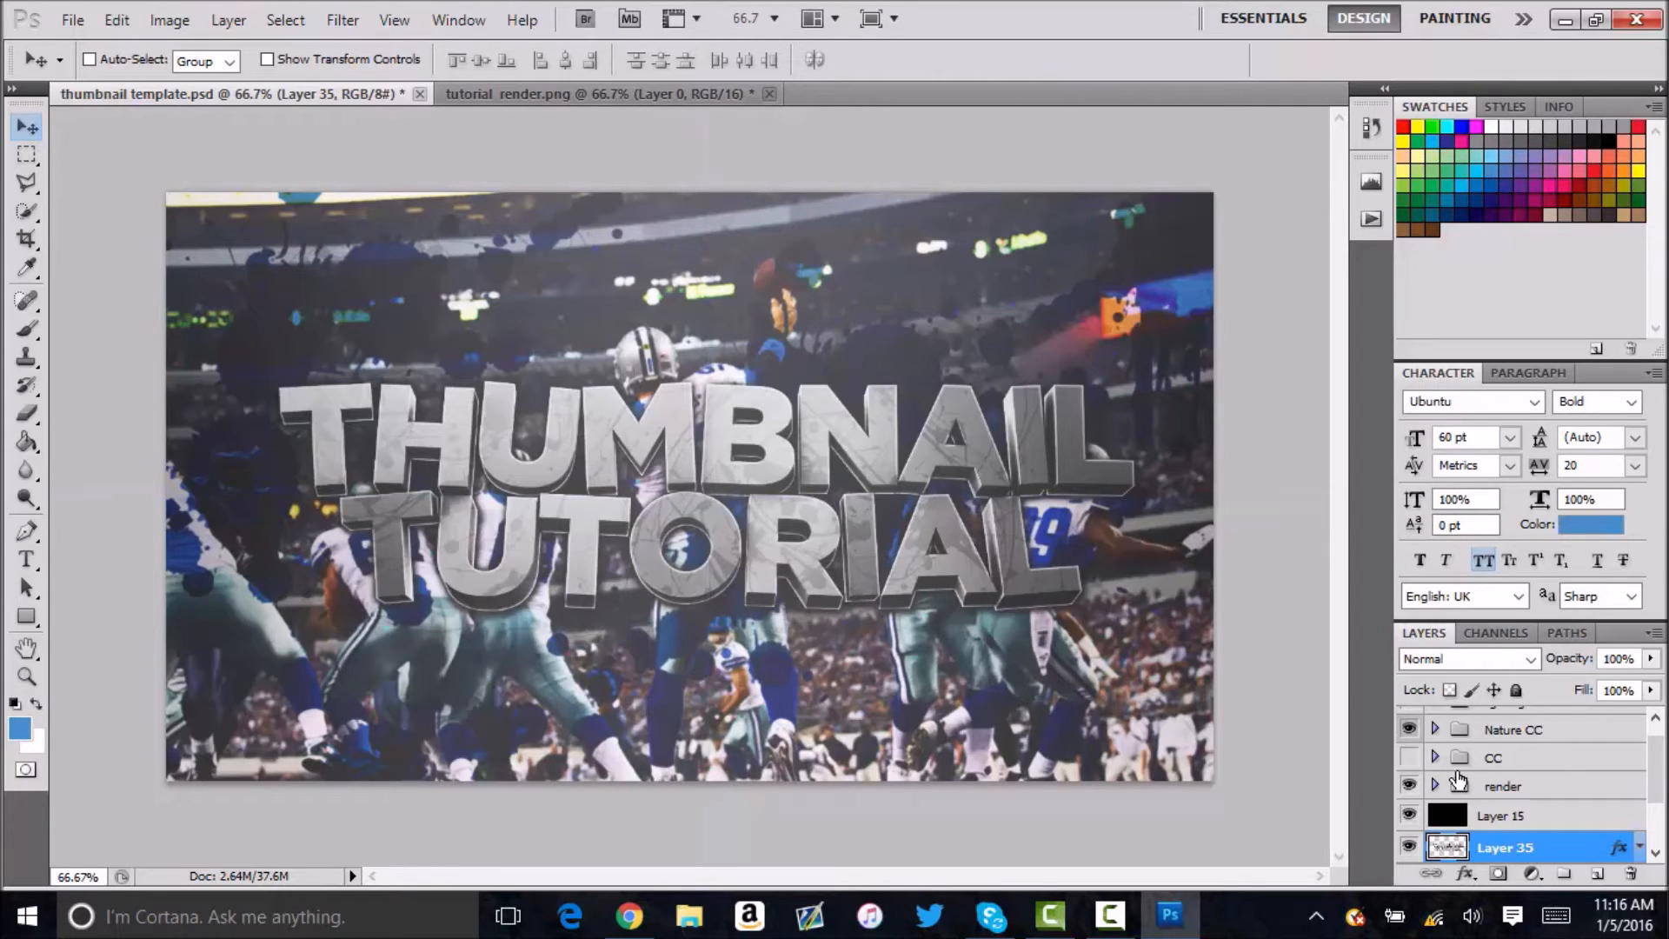
Duplicate the layers and groups from Nature CC downward and merge the duplicates into a single layer.
scroll(1490, 746, up, 1)
click(1495, 746)
scroll(1497, 765, down, 3)
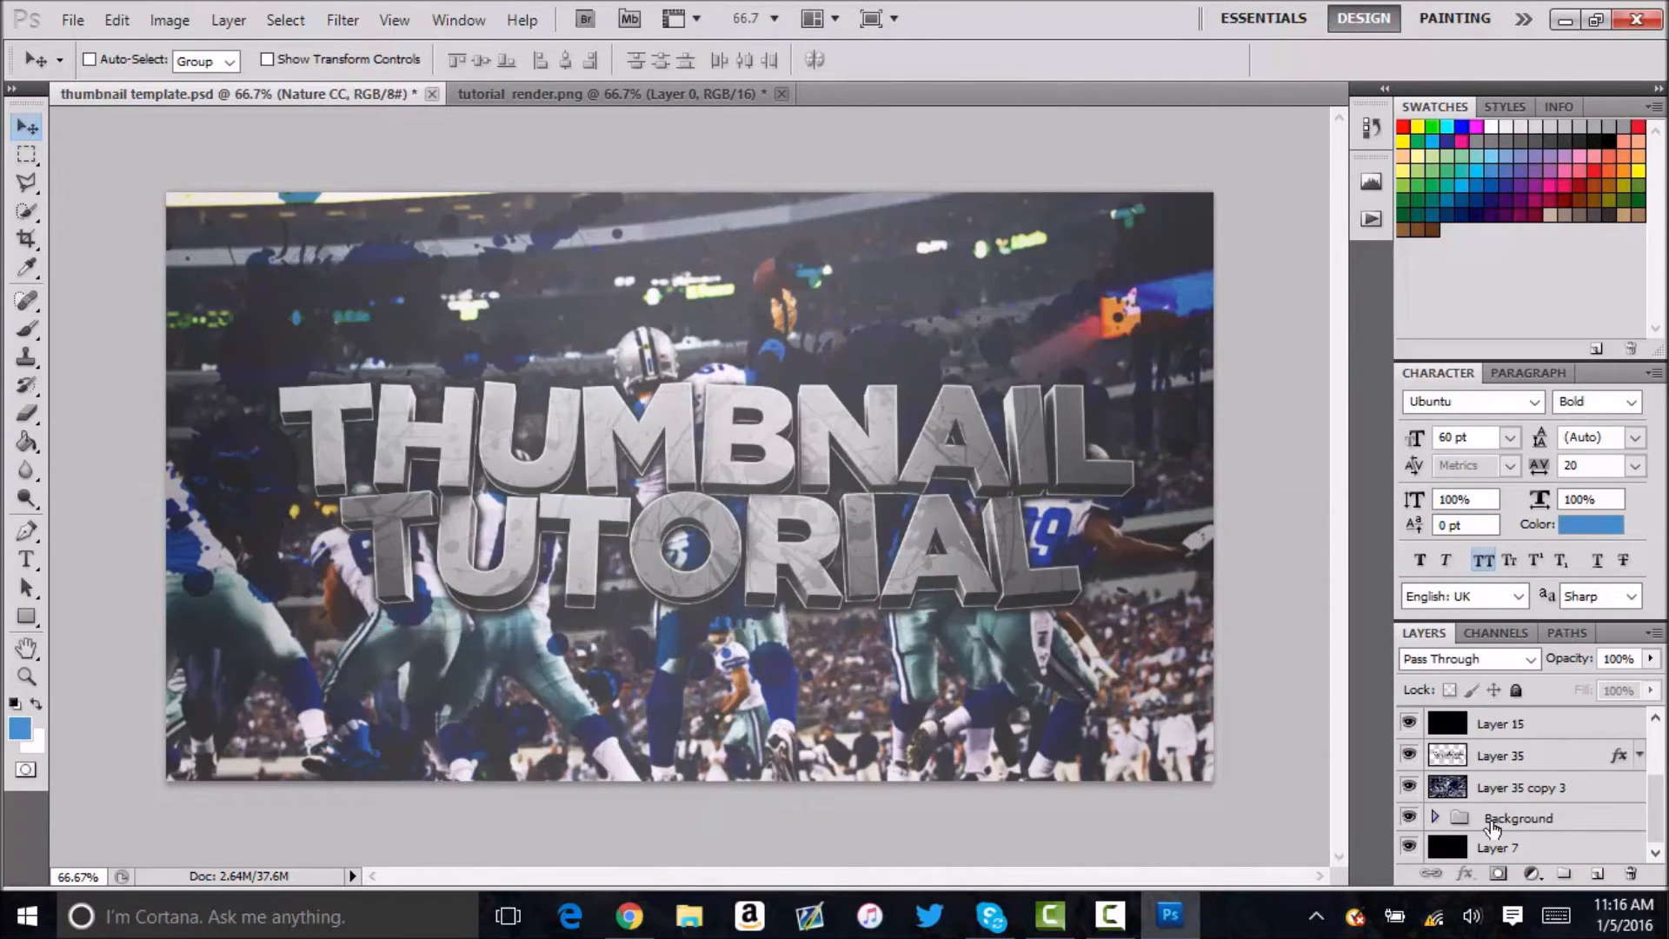
shift+click(1522, 755)
scroll(1527, 756, up, 3)
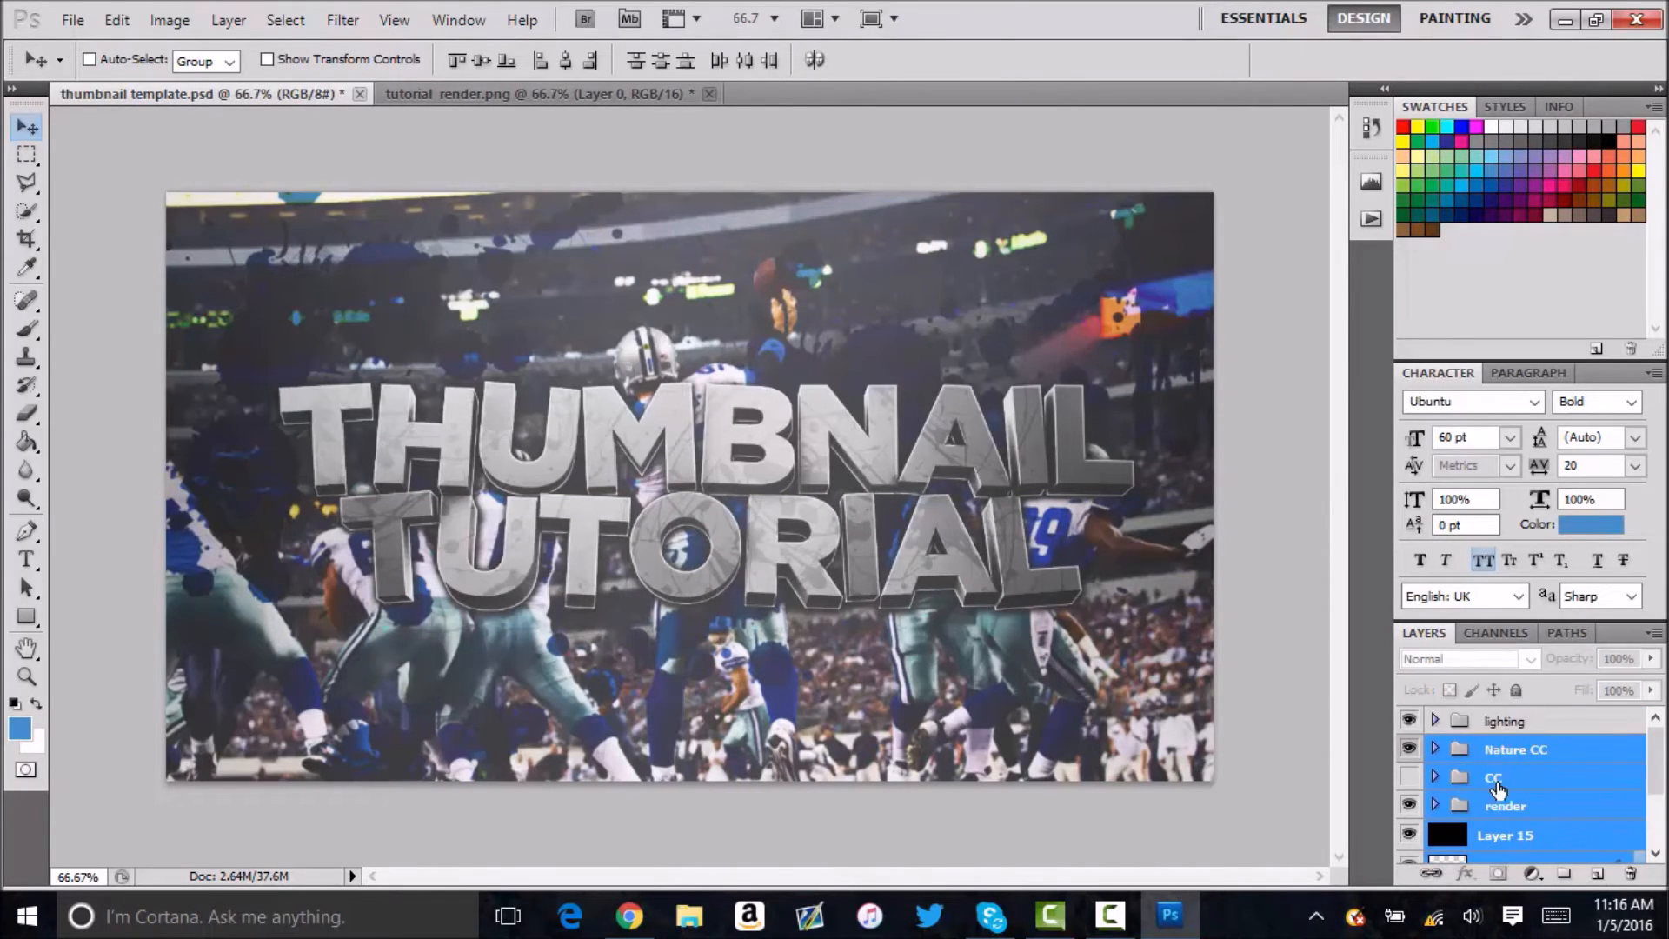
right_click(1510, 789)
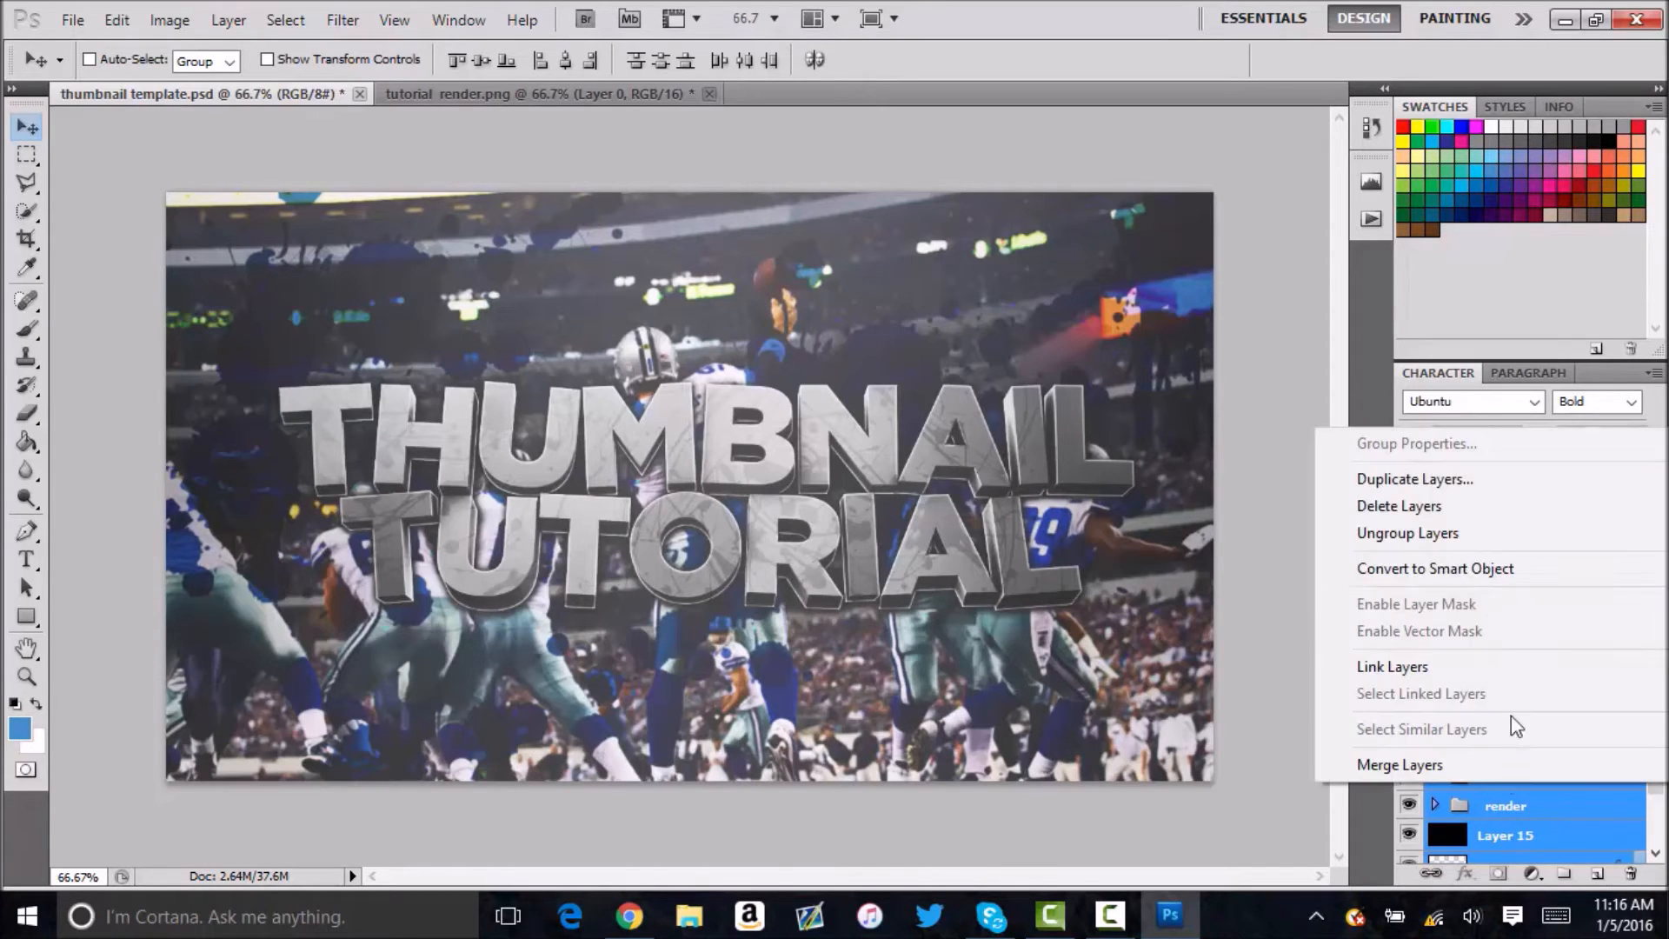
click(1404, 467)
click(1046, 275)
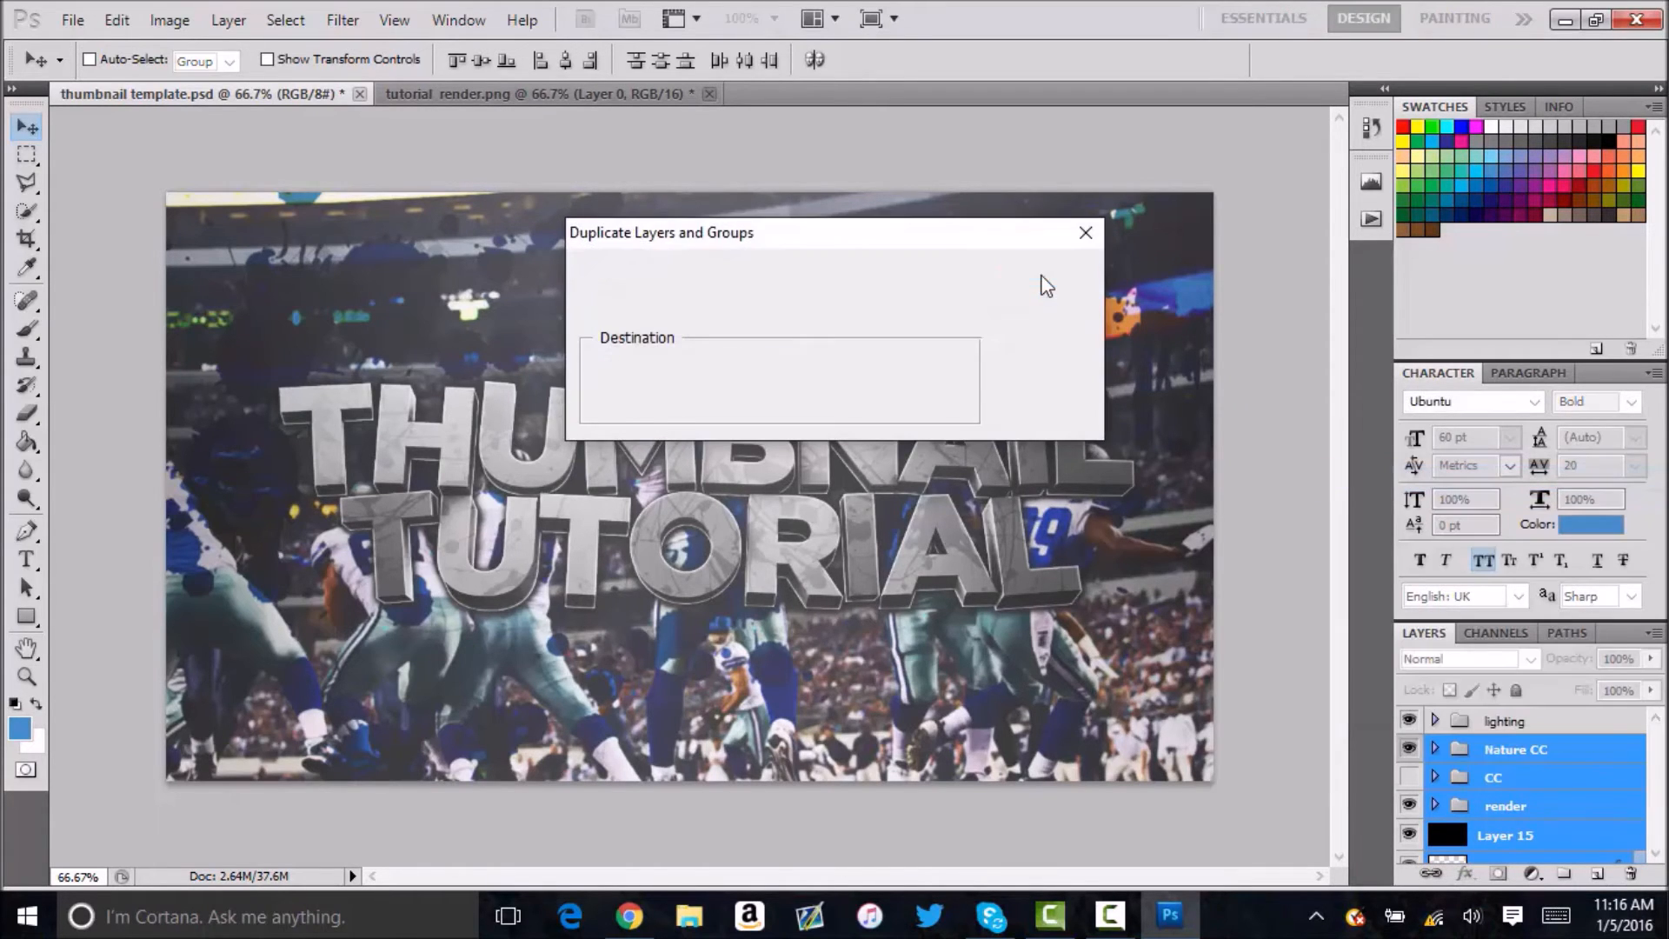
key(ctrl+e)
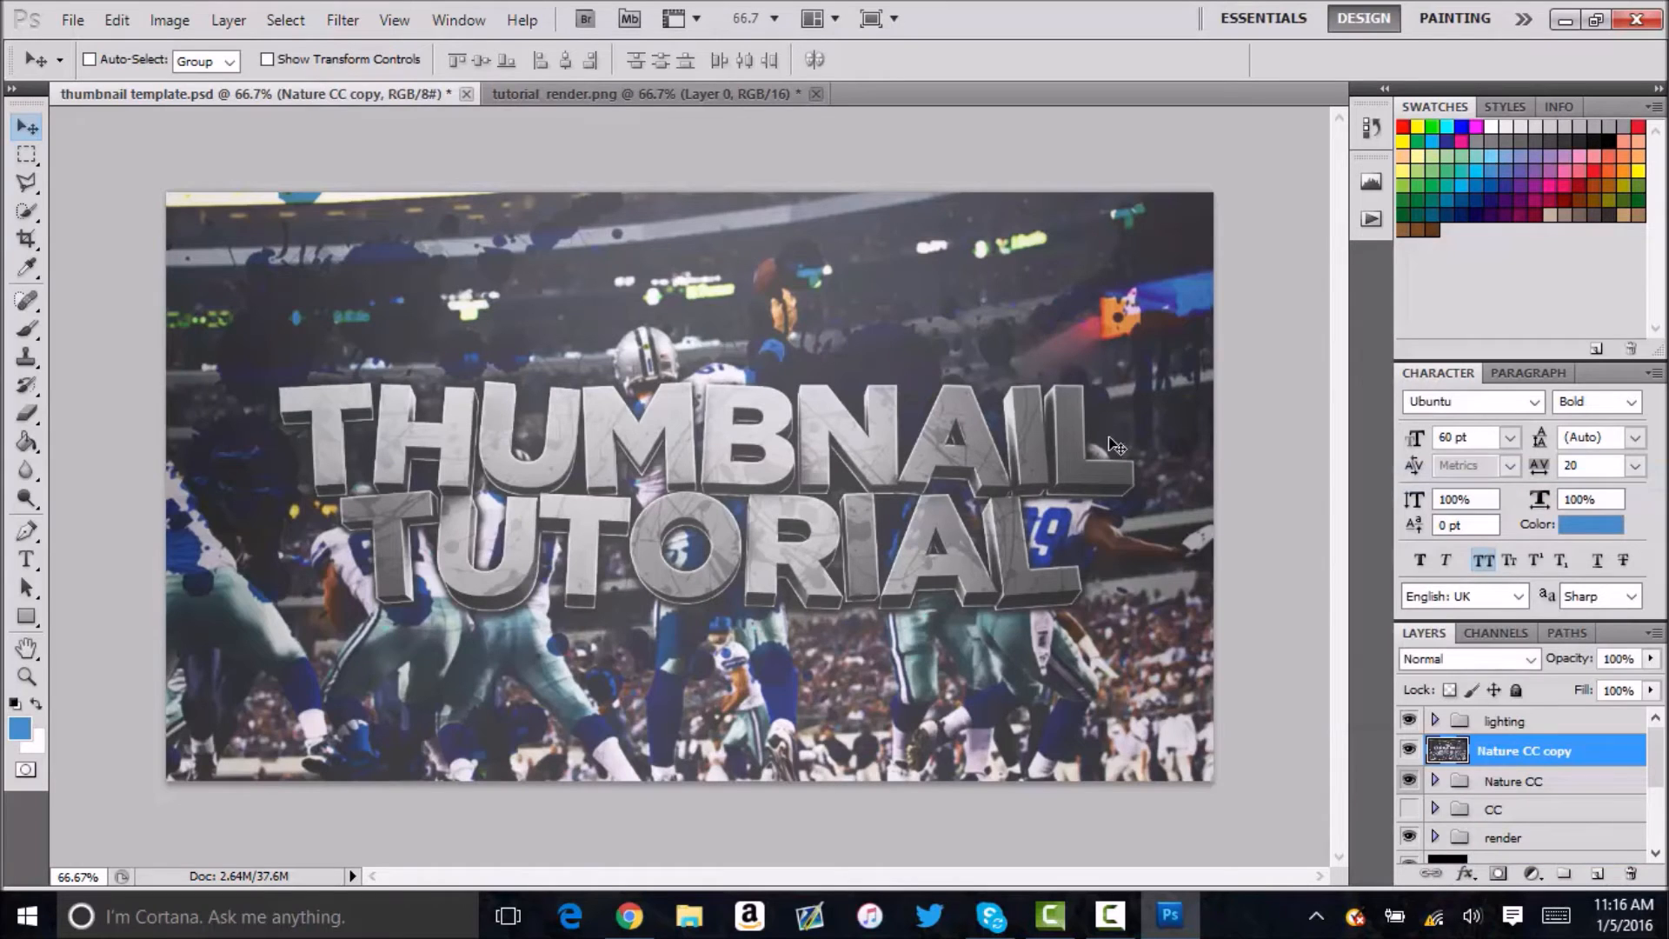
Cut the canvas area of the merged Nature CC copy to a new layer and delete the leftover Nature CC copy layer.
key(ctrl+a)
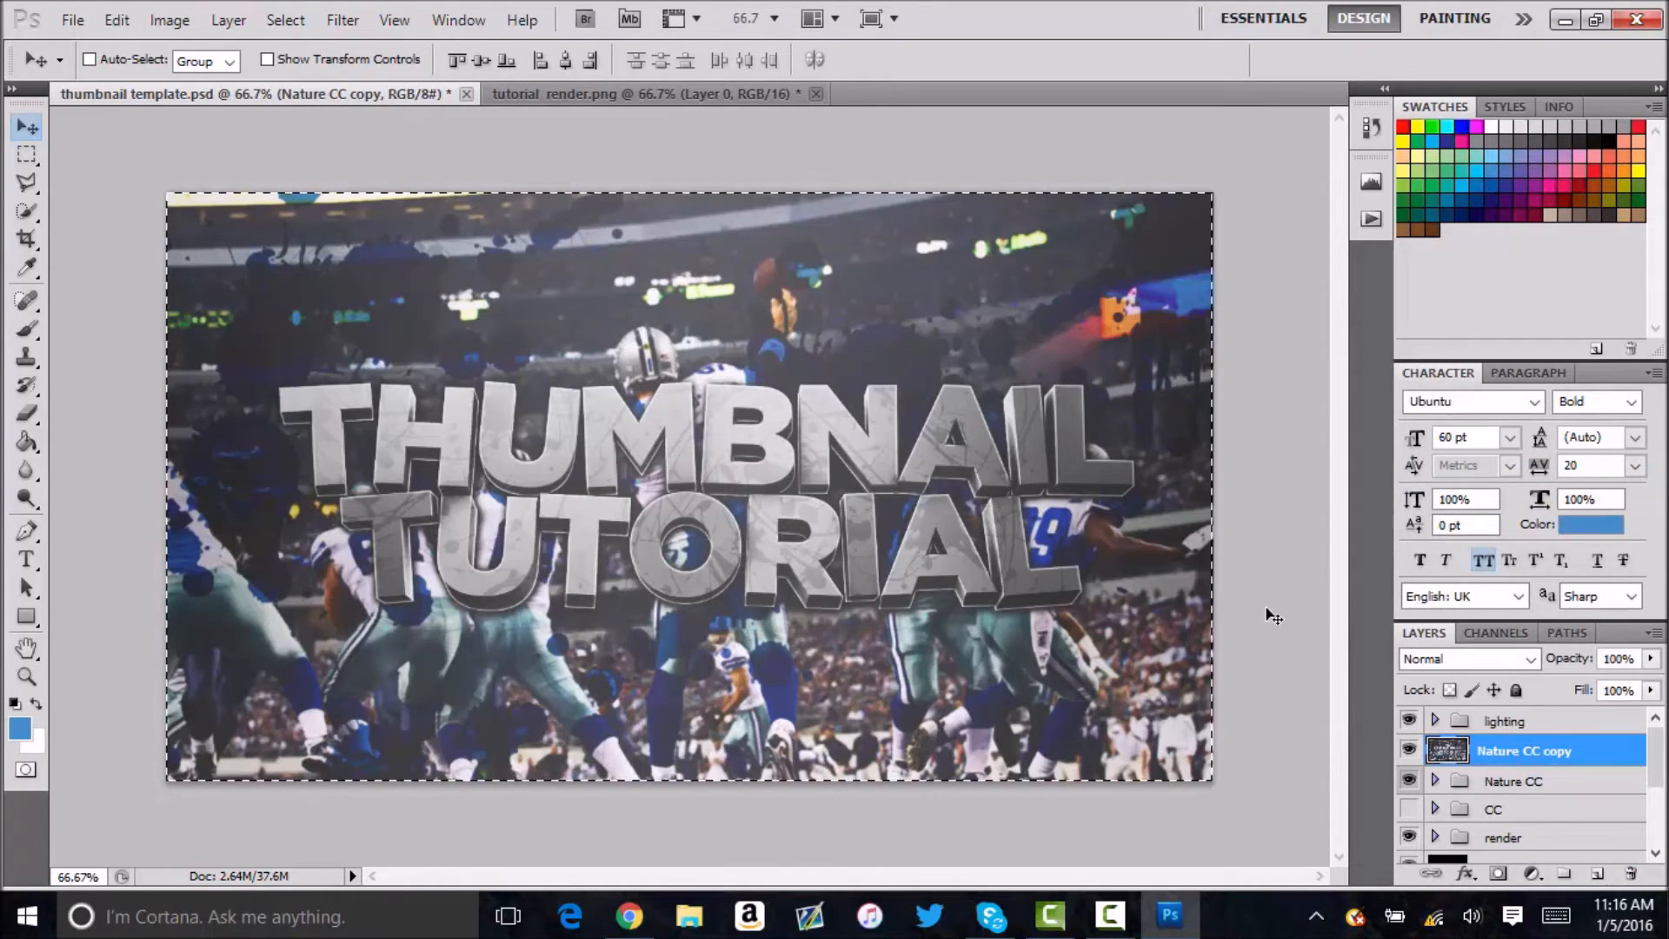
click(32, 156)
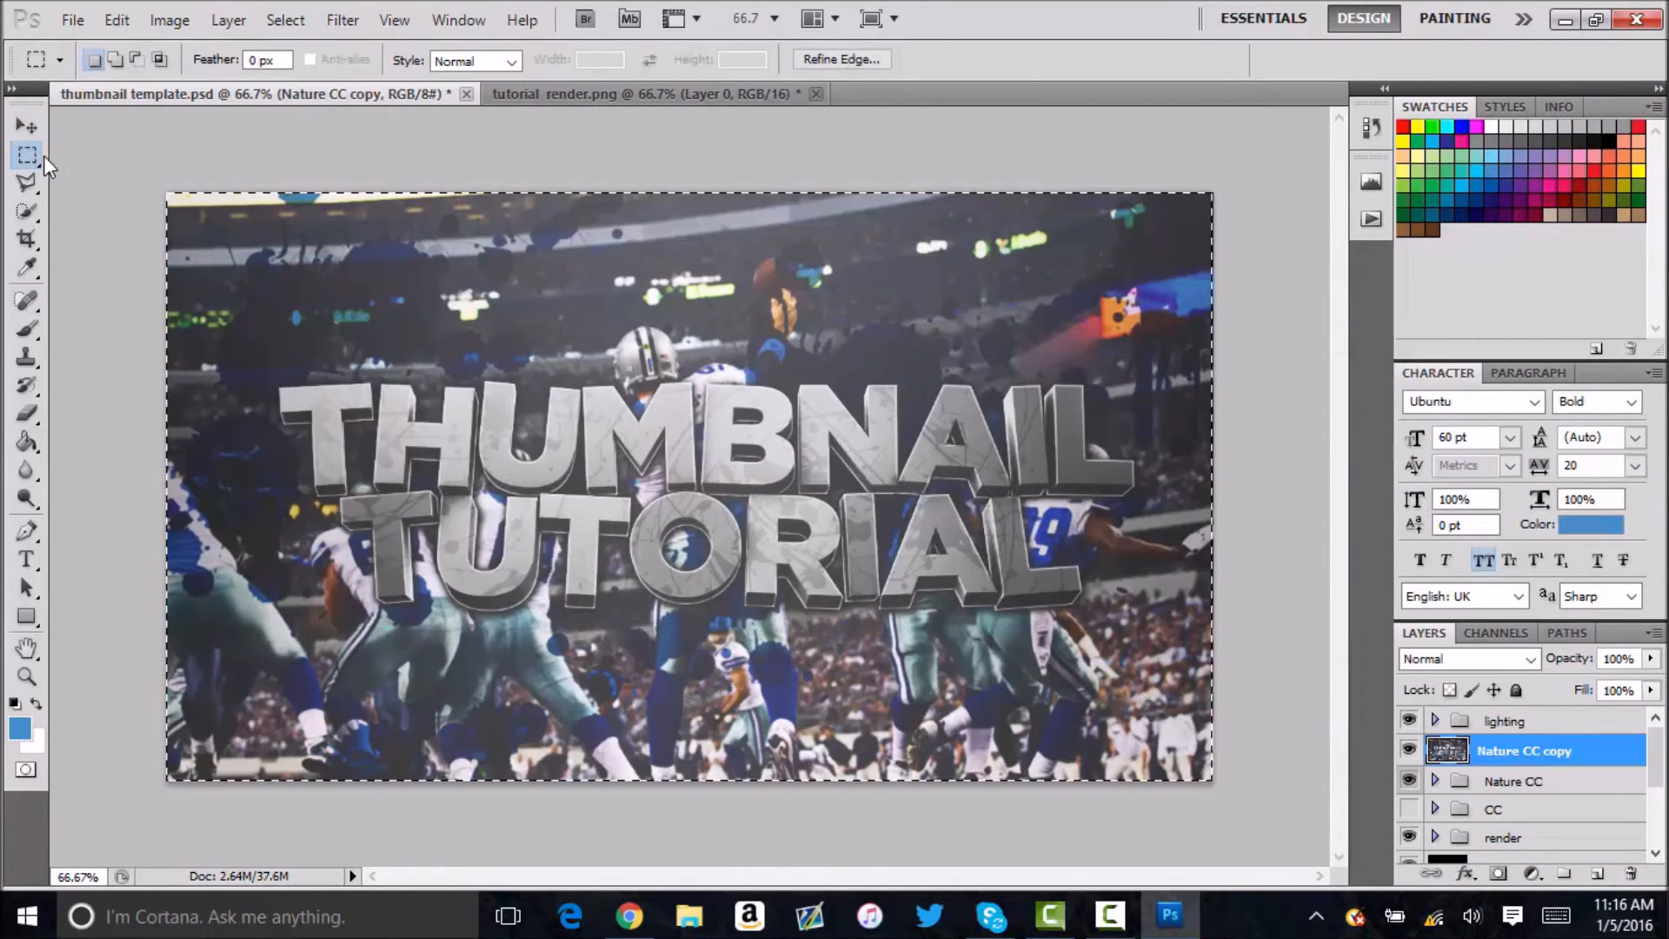
right_click(452, 414)
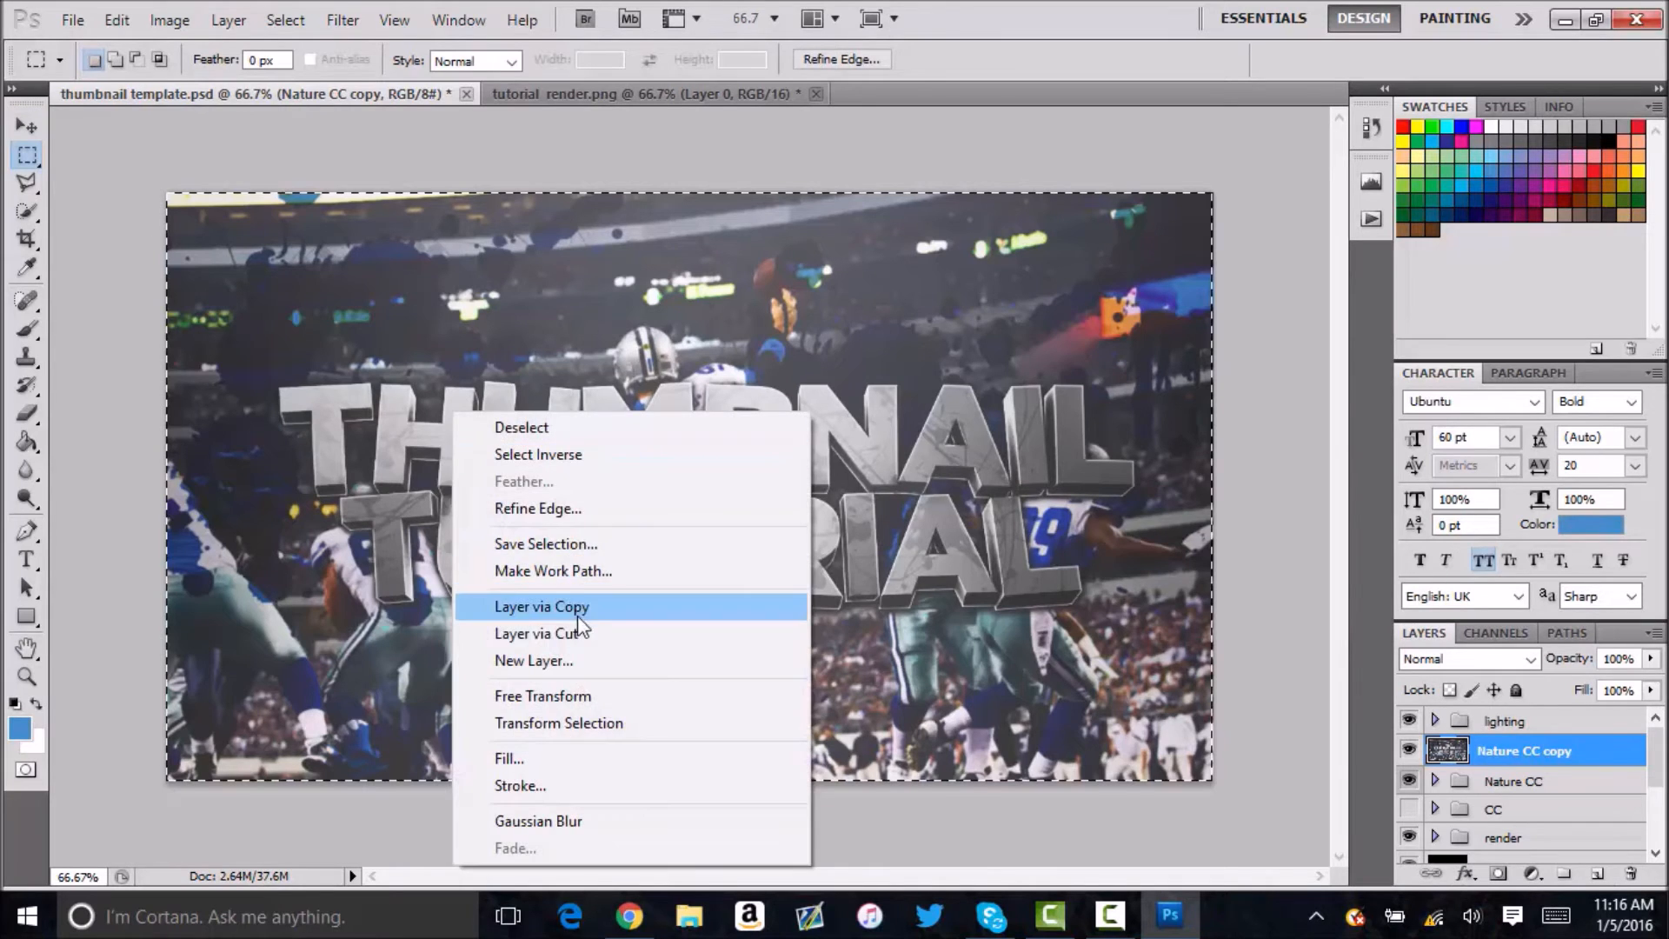
click(584, 623)
click(1556, 785)
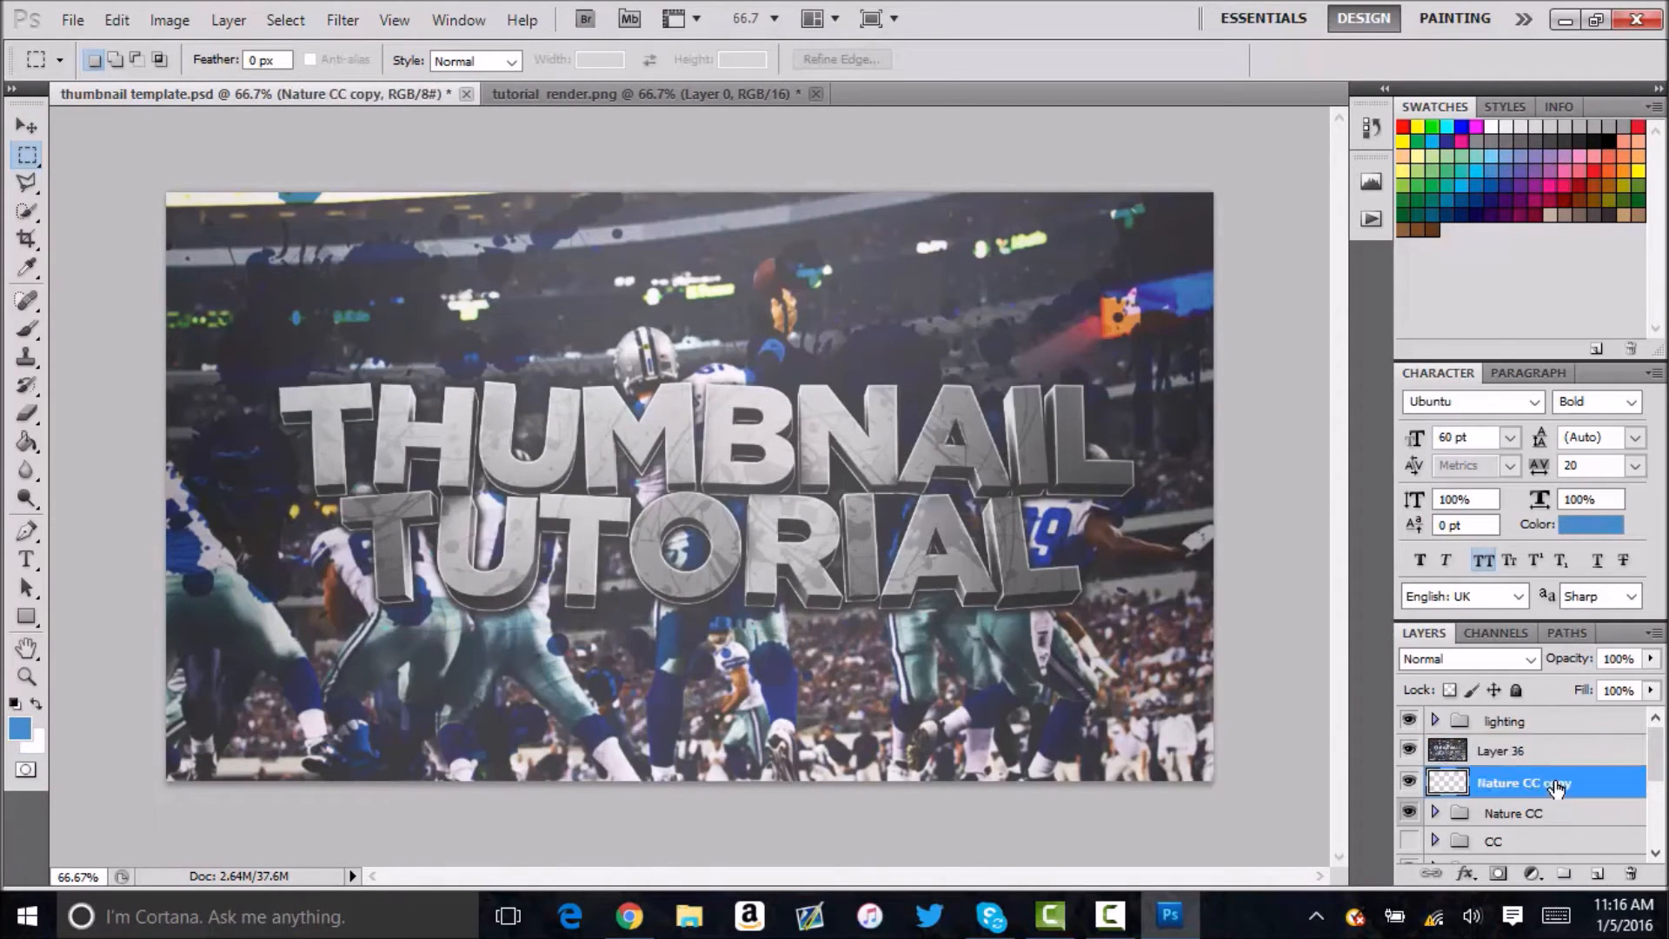
key(Delete)
click(1426, 751)
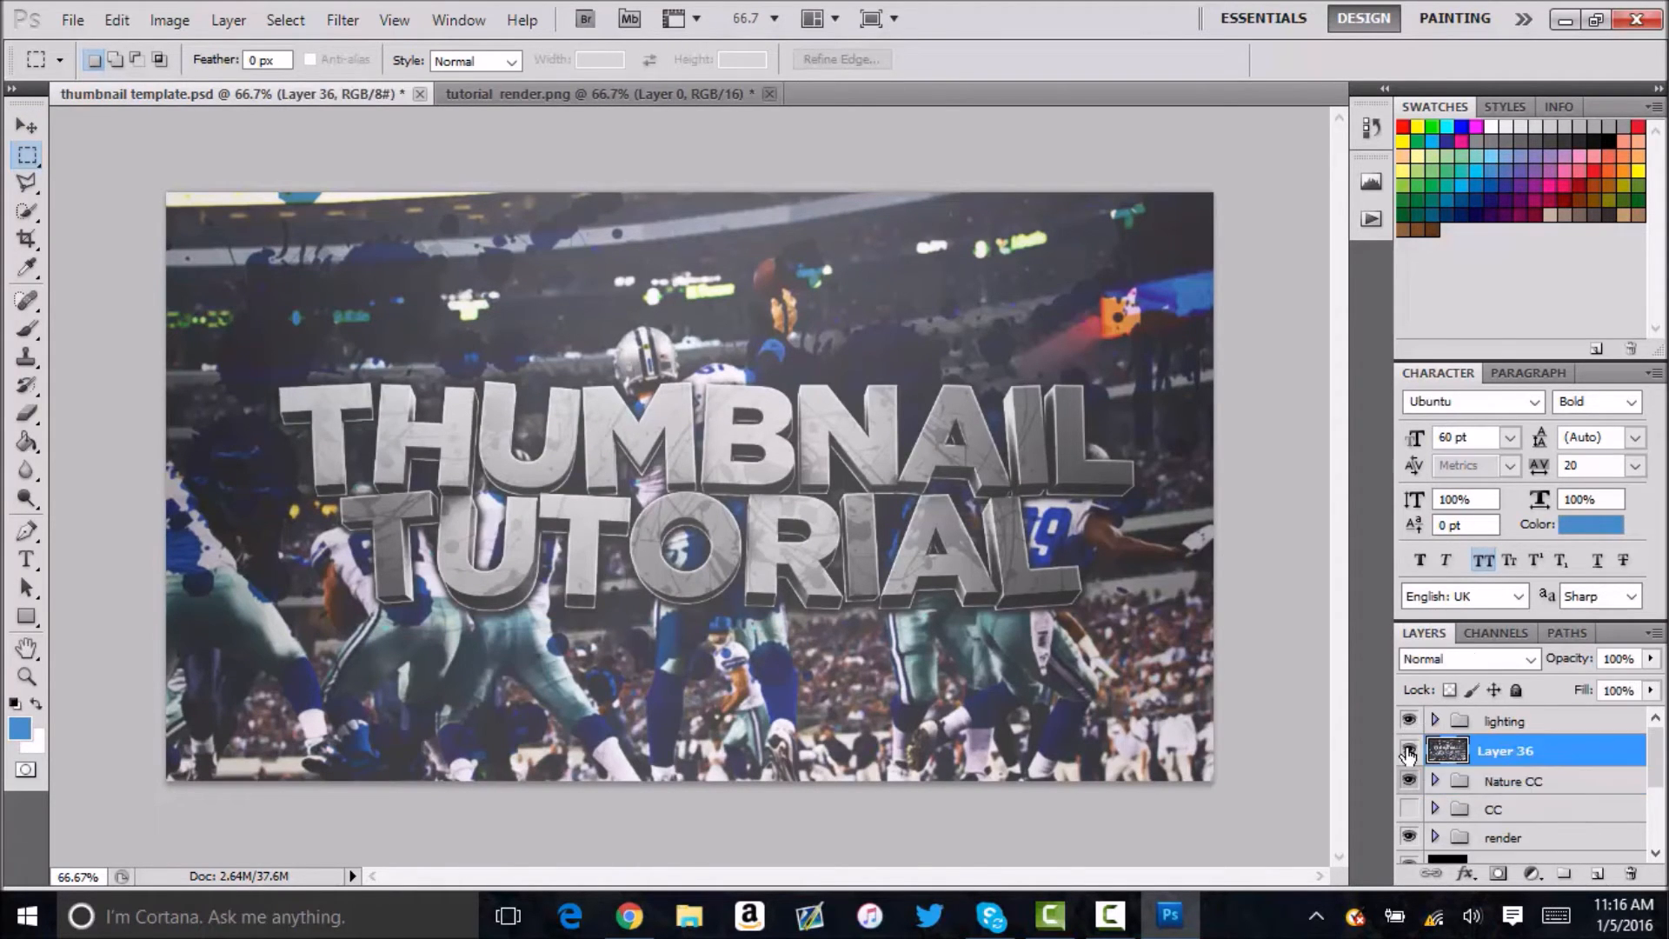
Duplicate Layer 36 and open the Topaz Clean 3 filter on the copy.
click(27, 126)
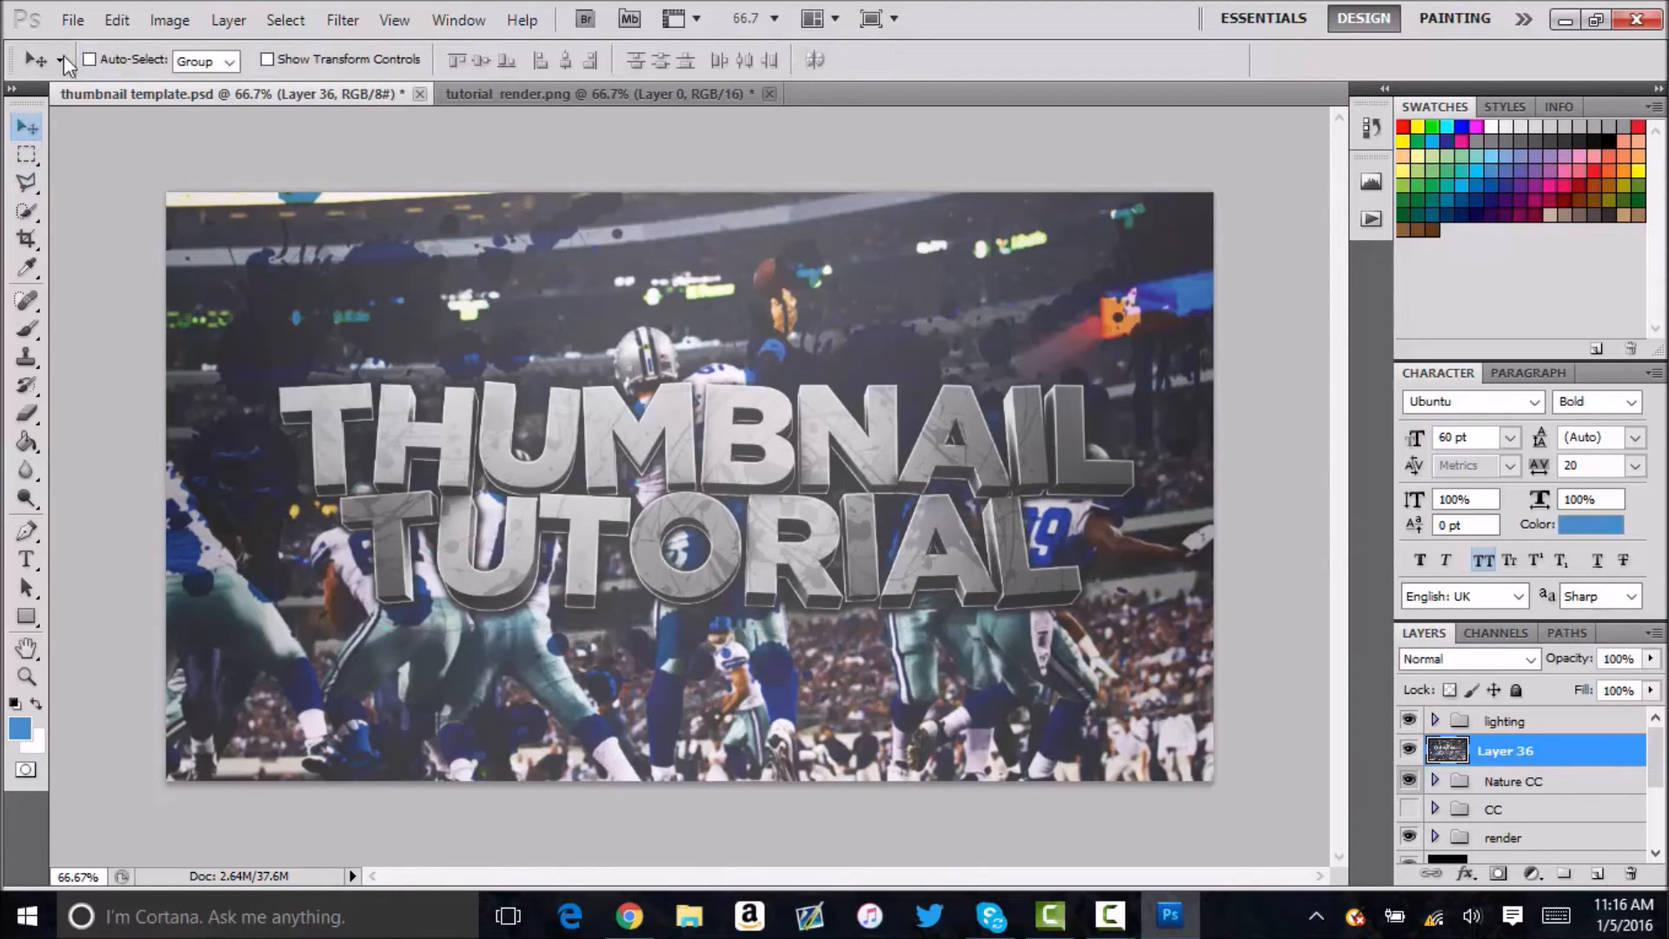
key(ctrl+j)
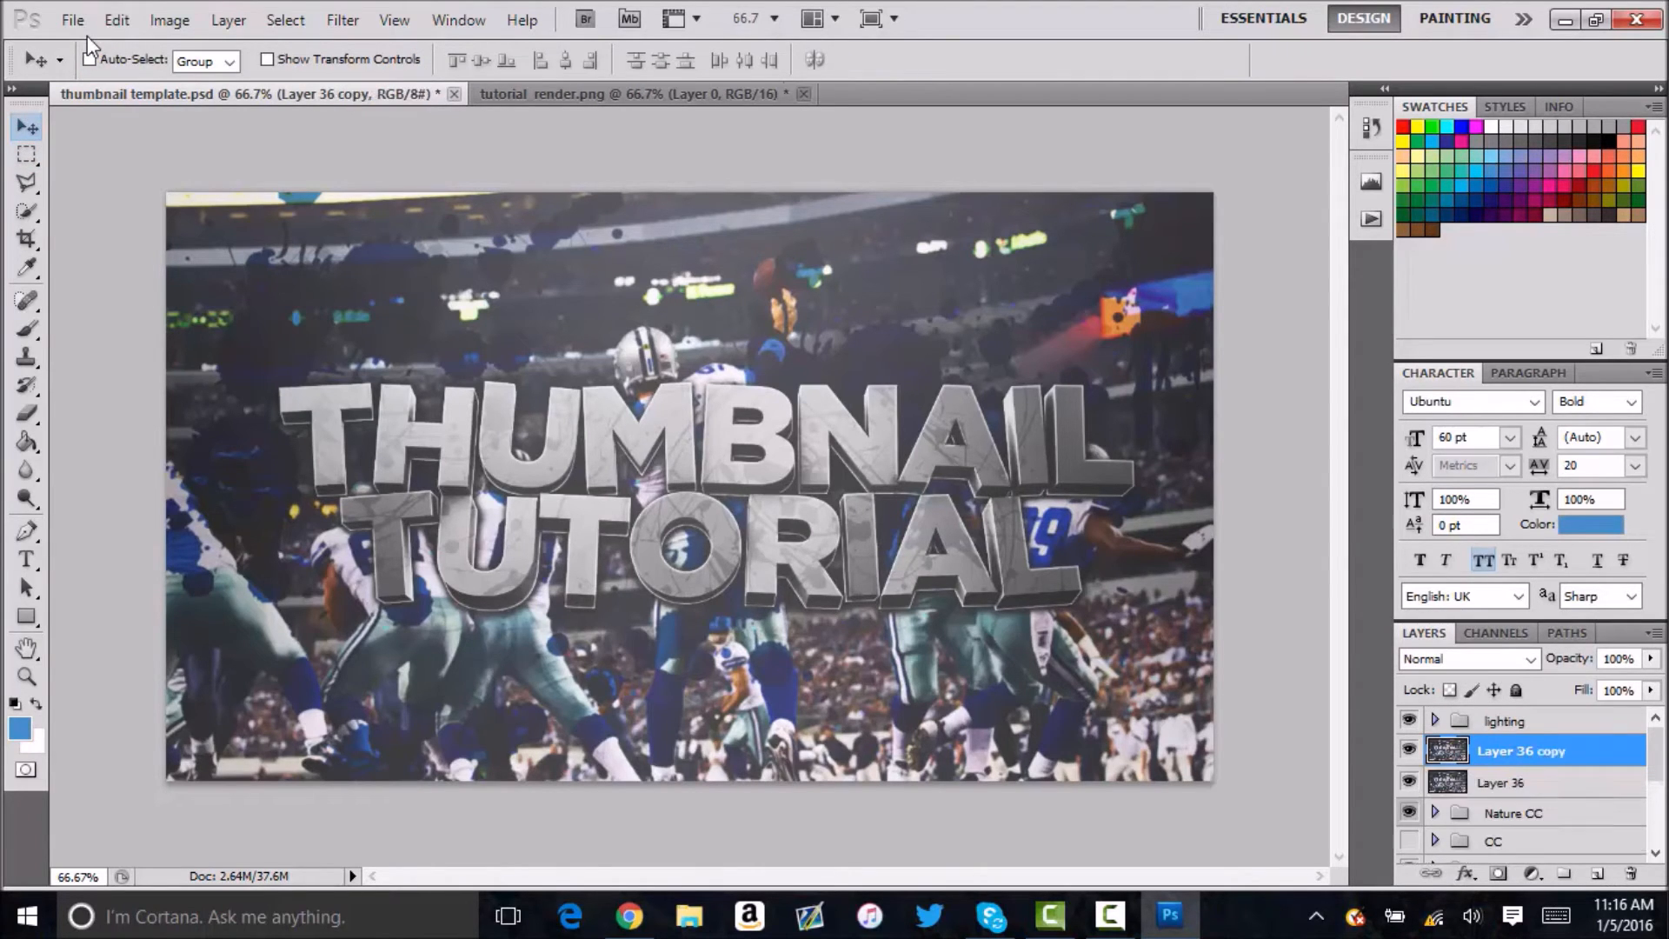
click(338, 21)
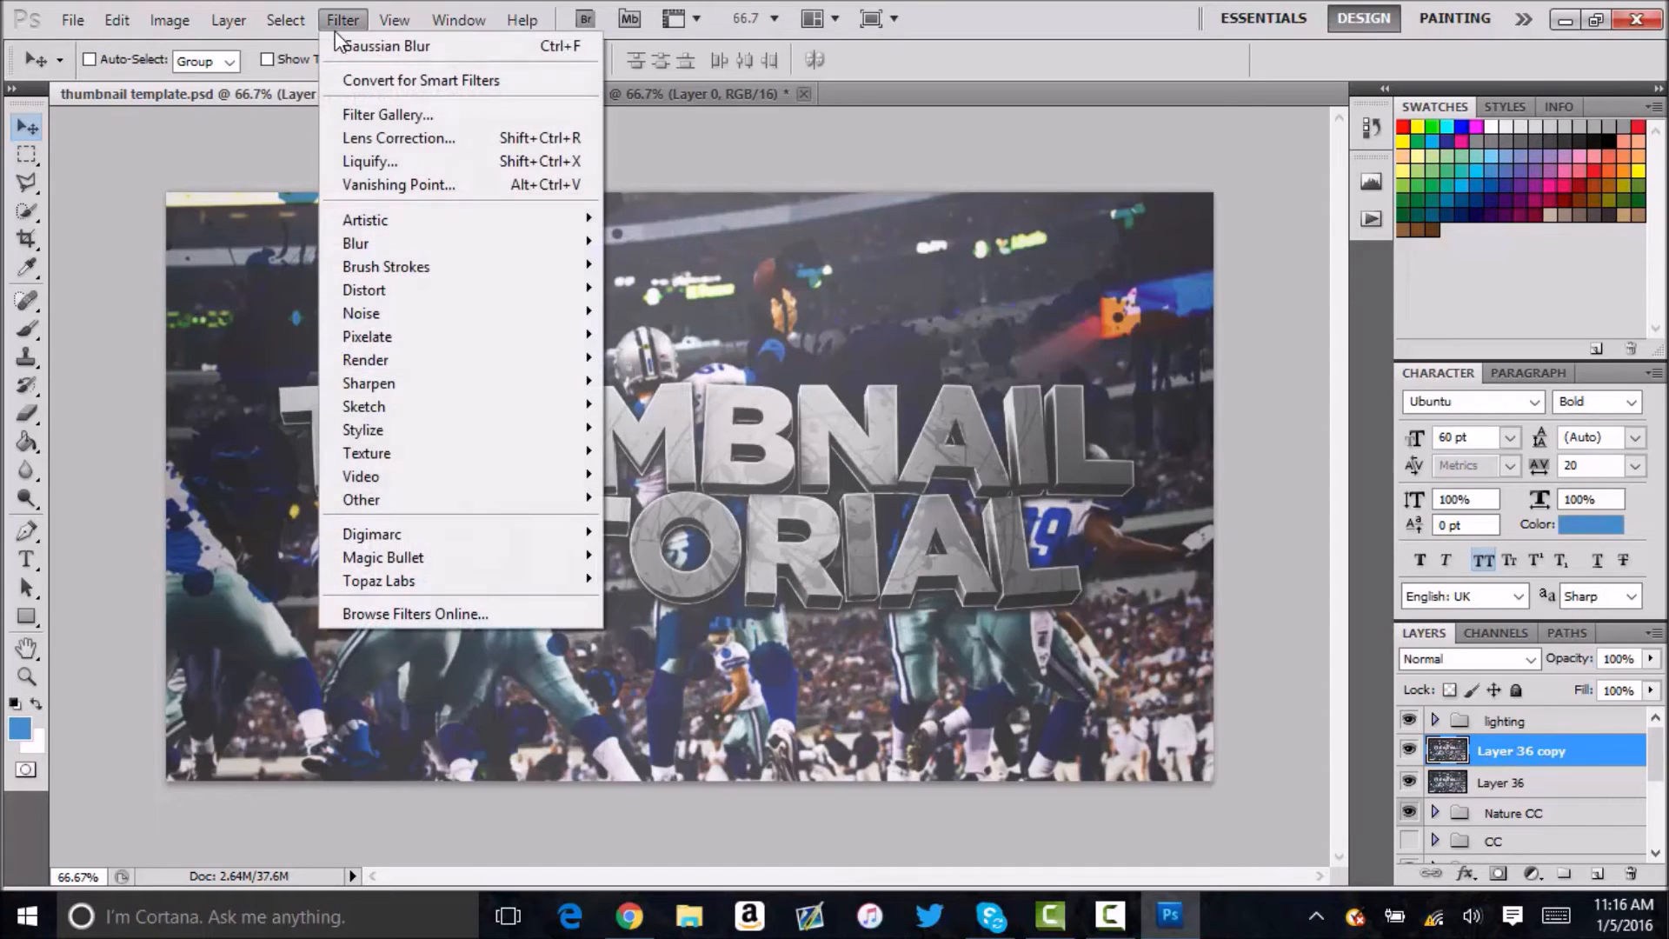
mouse_move(375, 581)
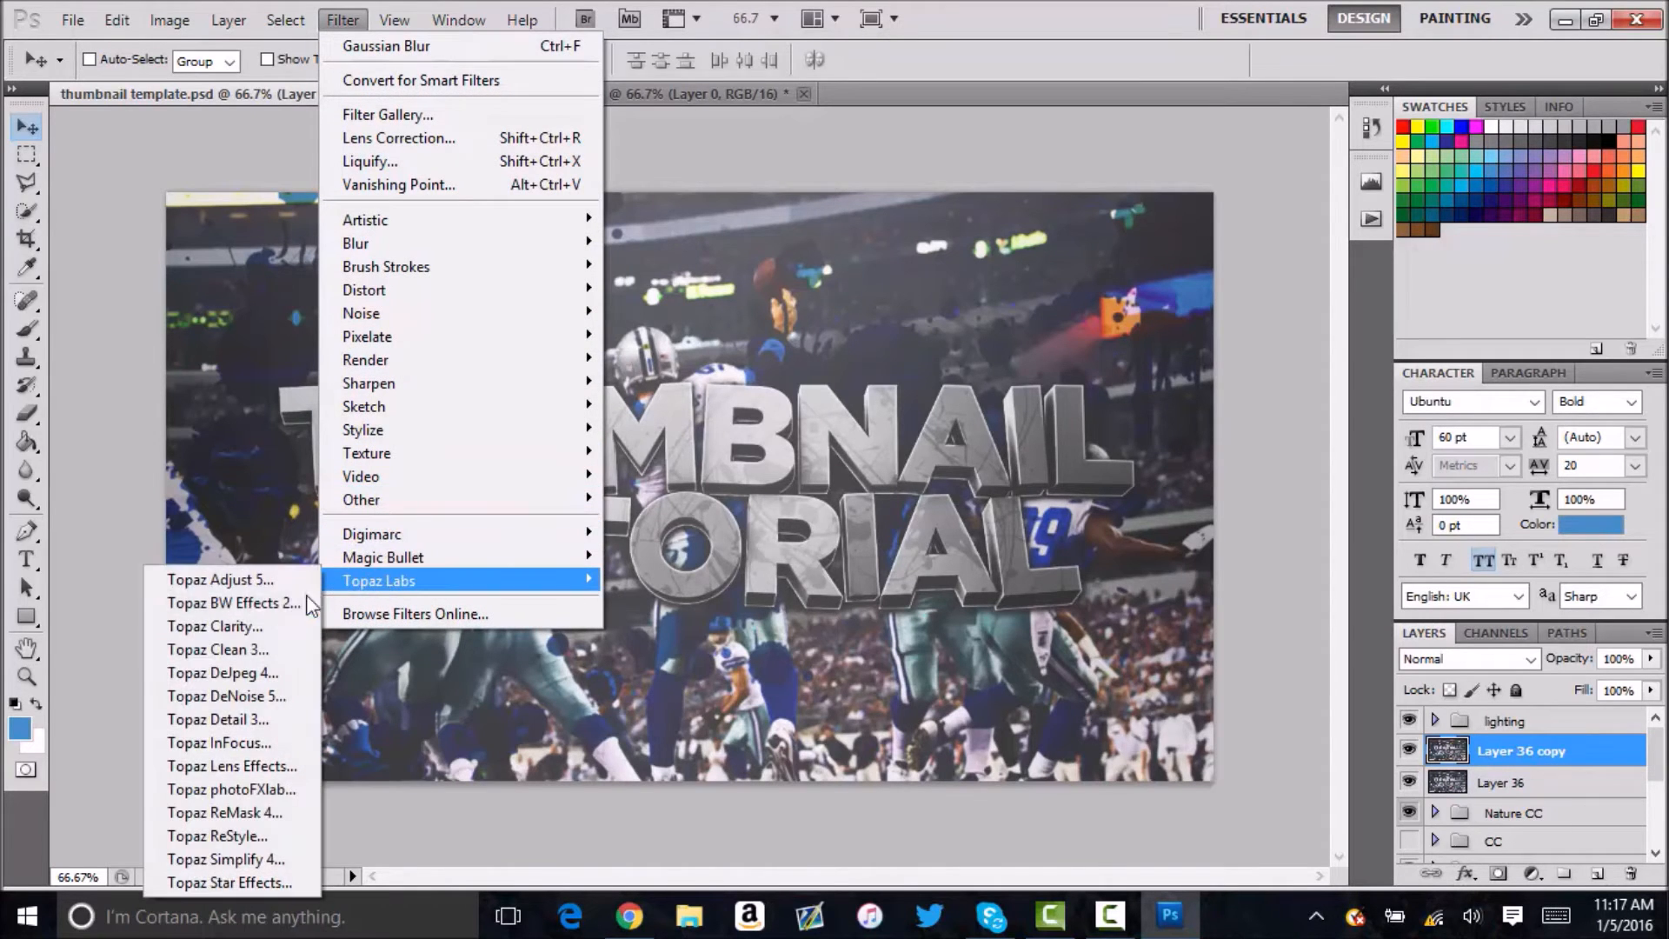
click(272, 650)
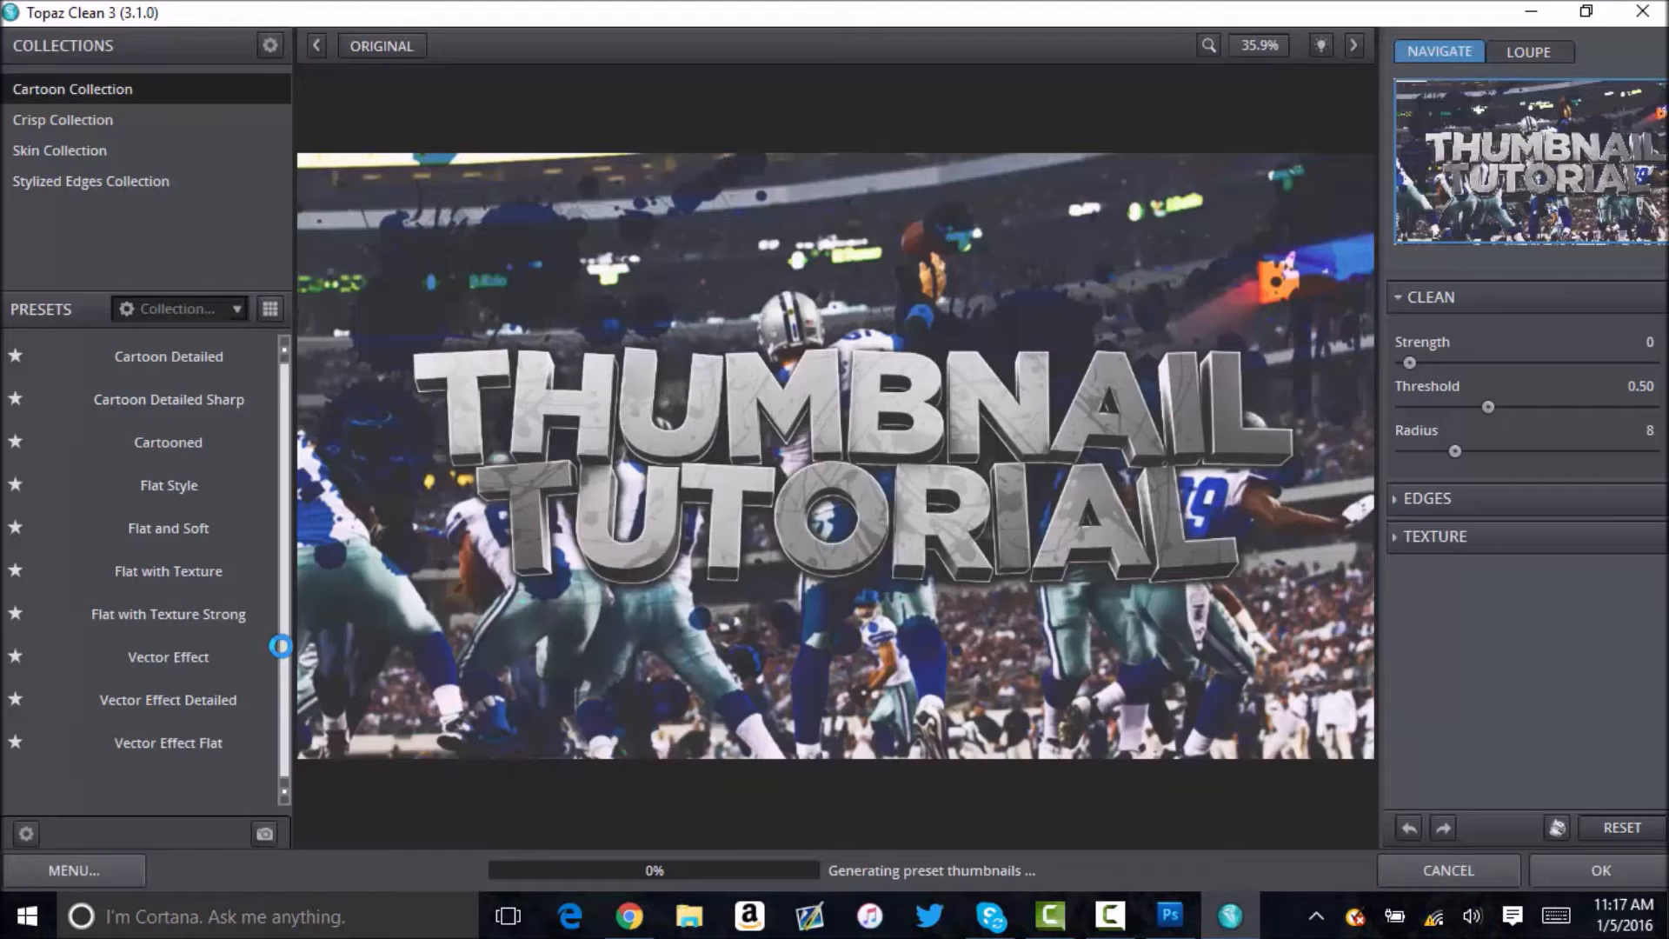
Apply the Flat Style preset from the Cartoon Collection to the Layer 36 copy and set its opacity to 30%.
mouse_move(286, 656)
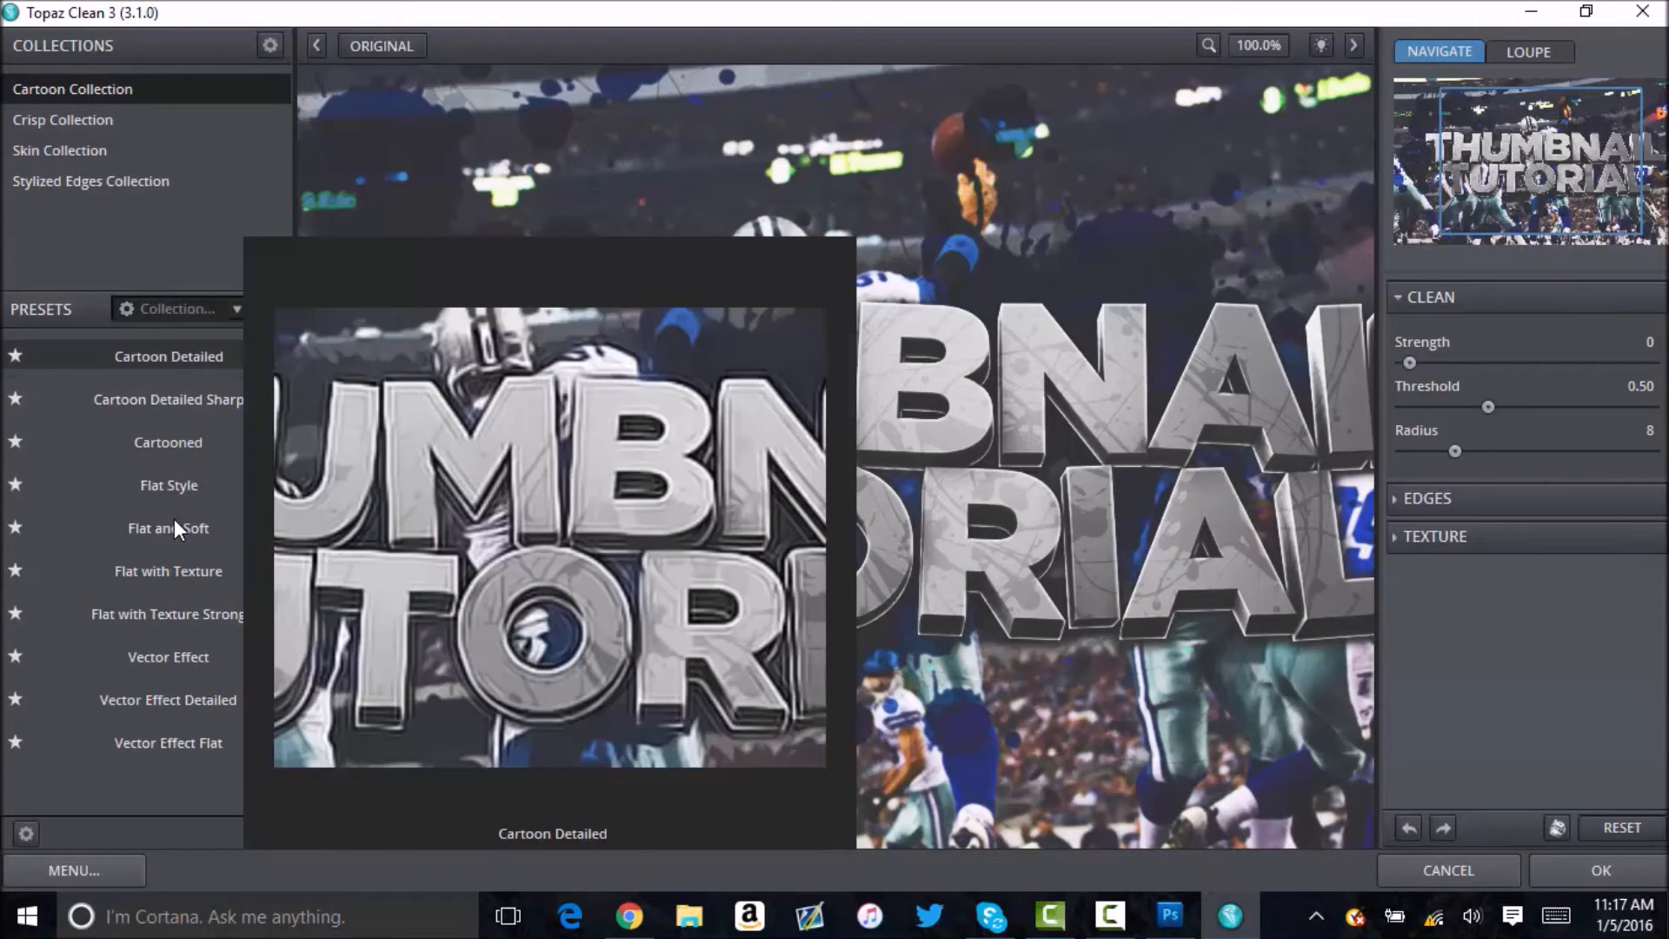
mouse_move(180, 493)
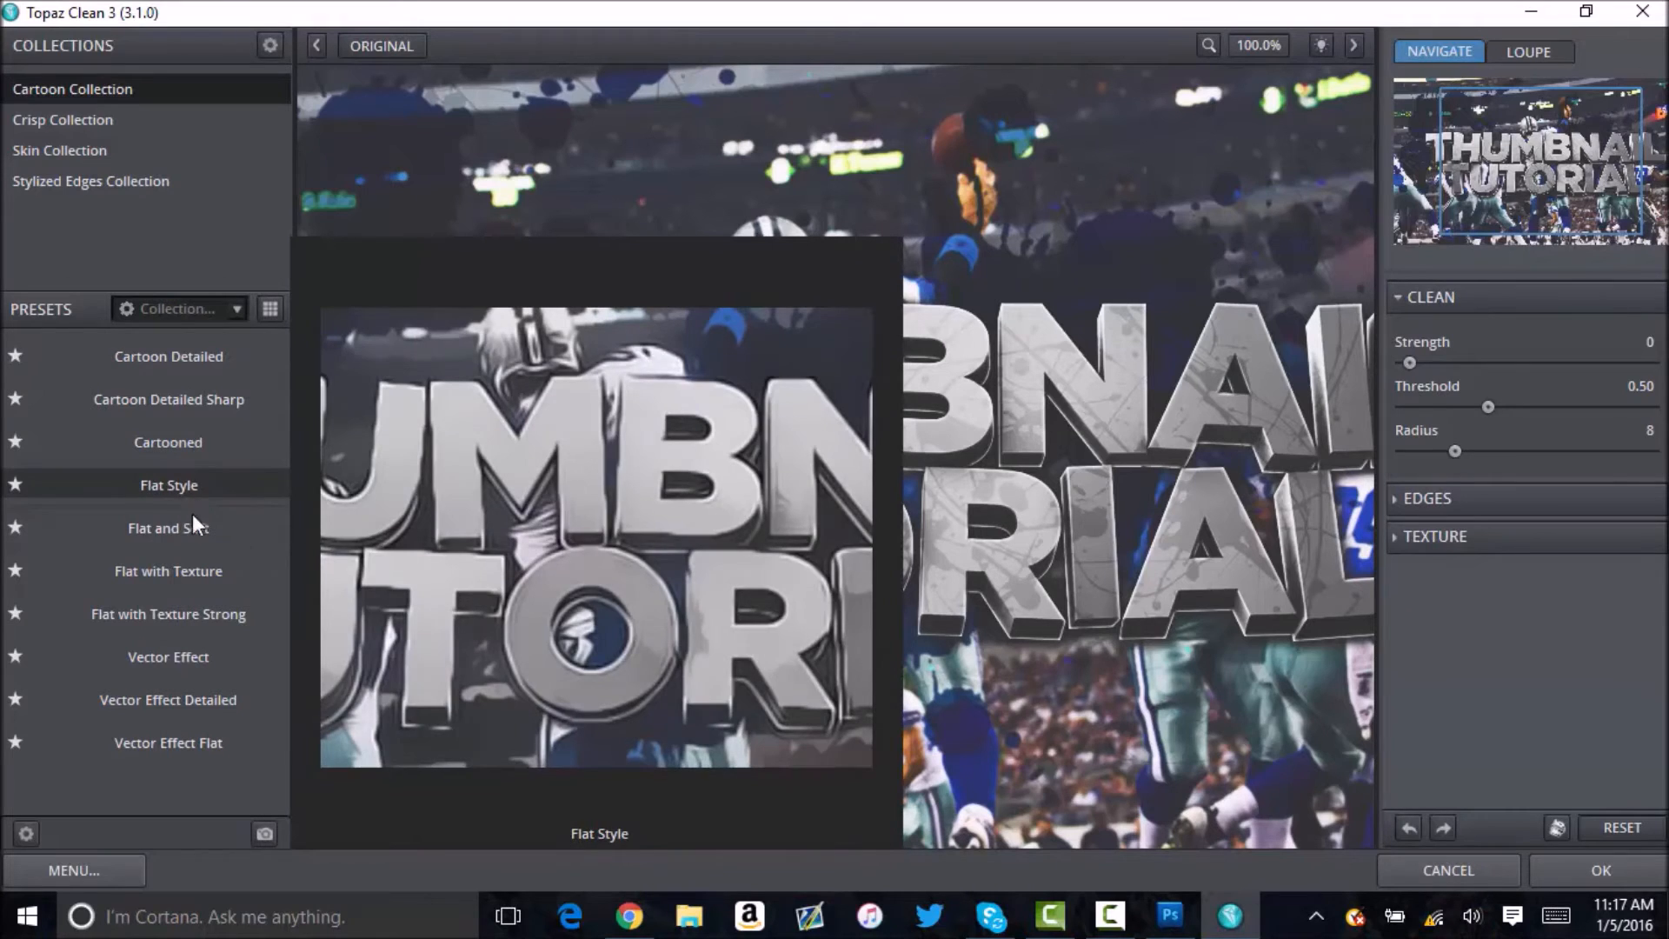
click(181, 487)
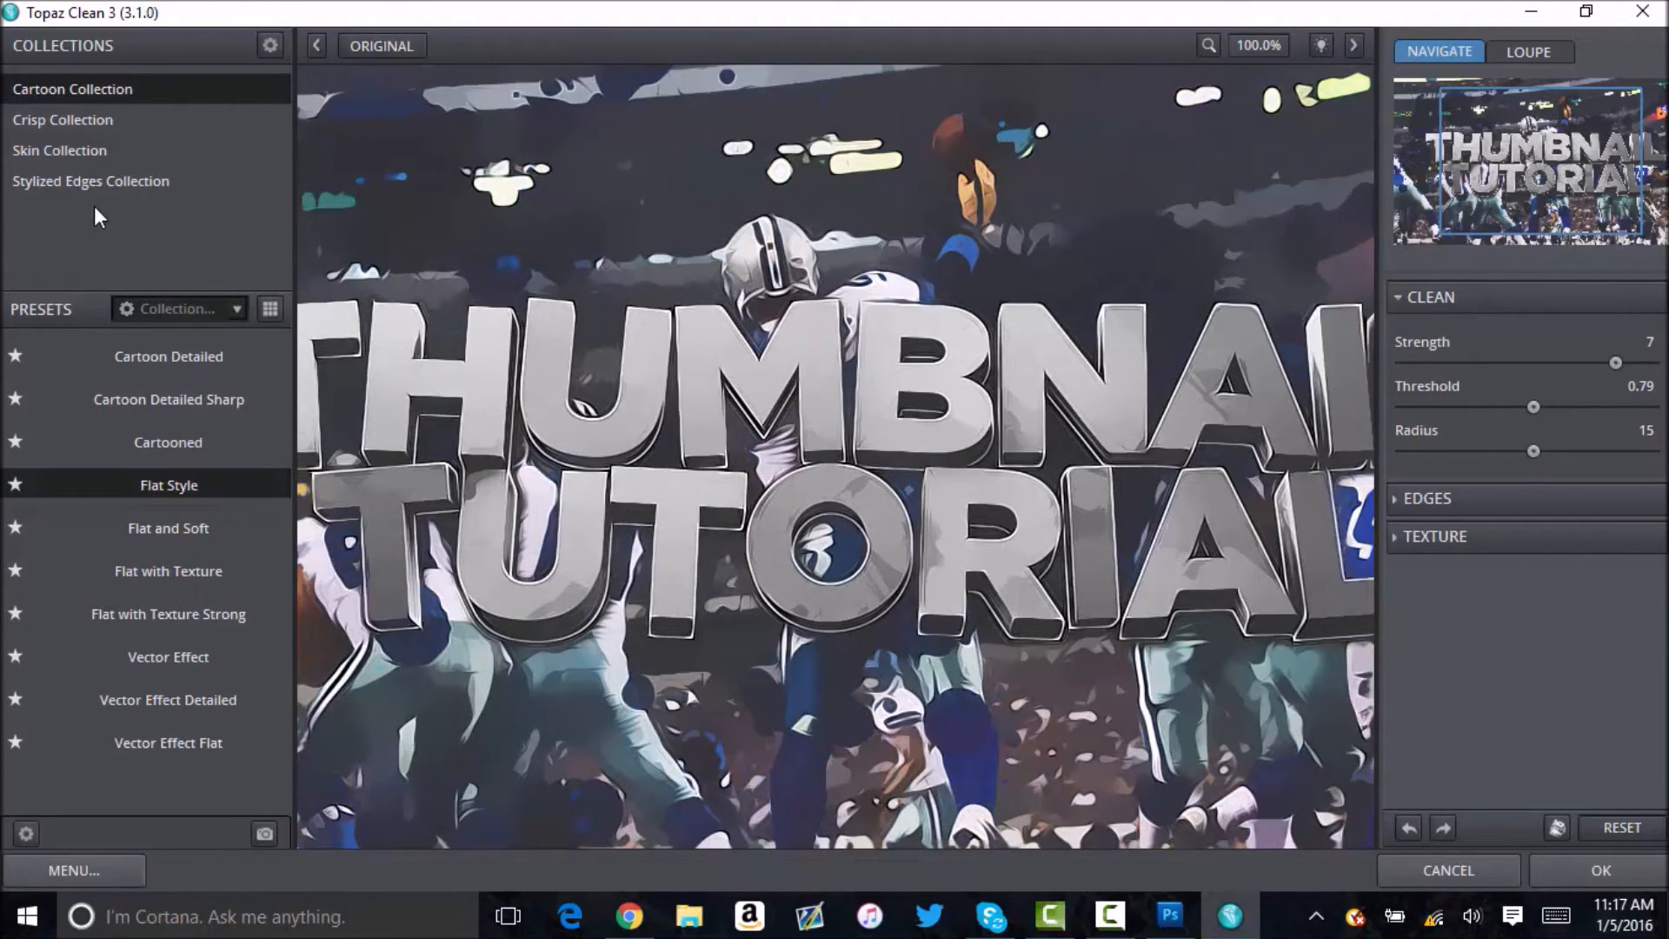
click(1583, 862)
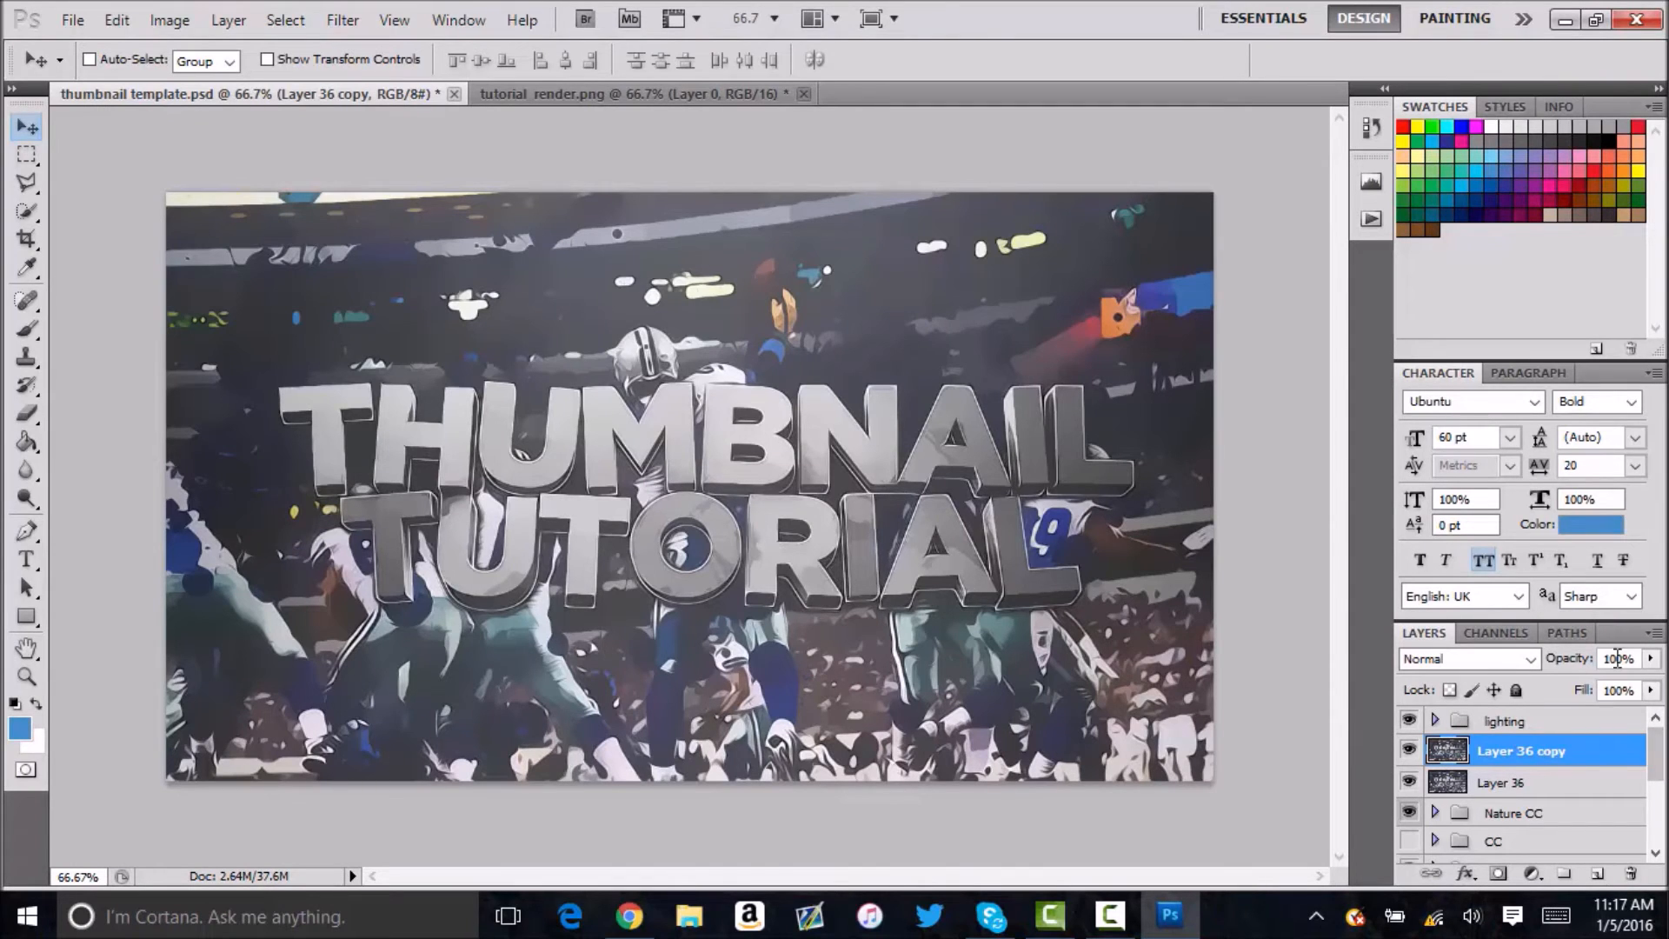
text(30)
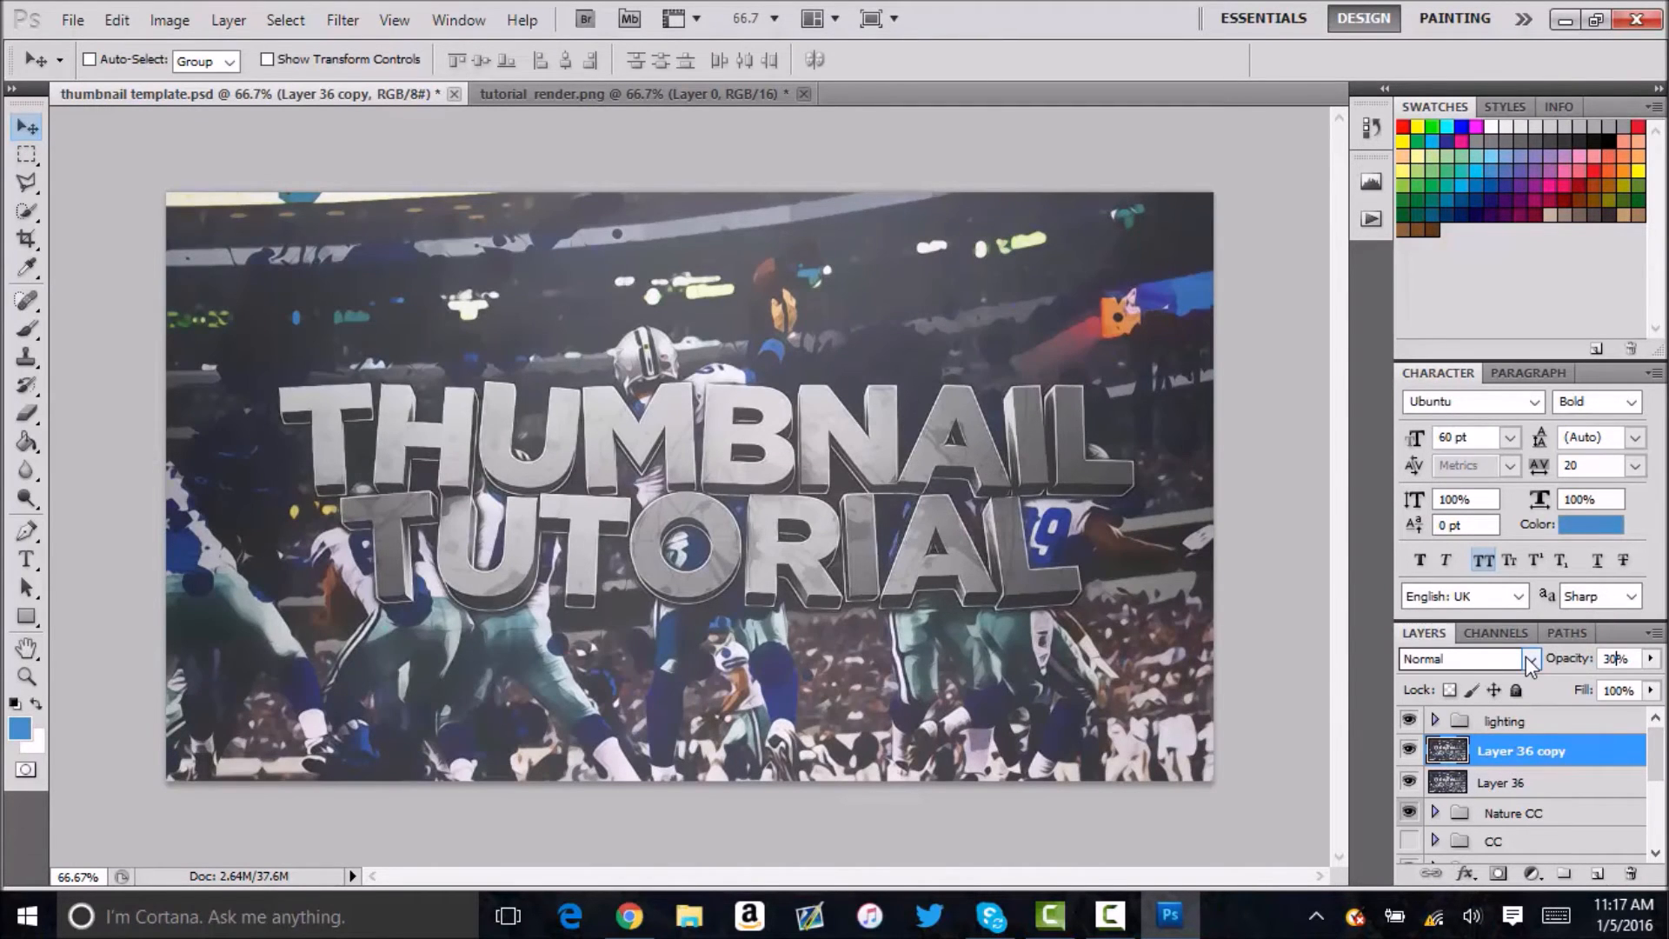
Merge Layer 36 copy with Layer 36, duplicate the merged layer and open the Magic Bullet Looks filter on the duplicate.
shift+click(1527, 782)
key(ctrl+e)
key(ctrl+j)
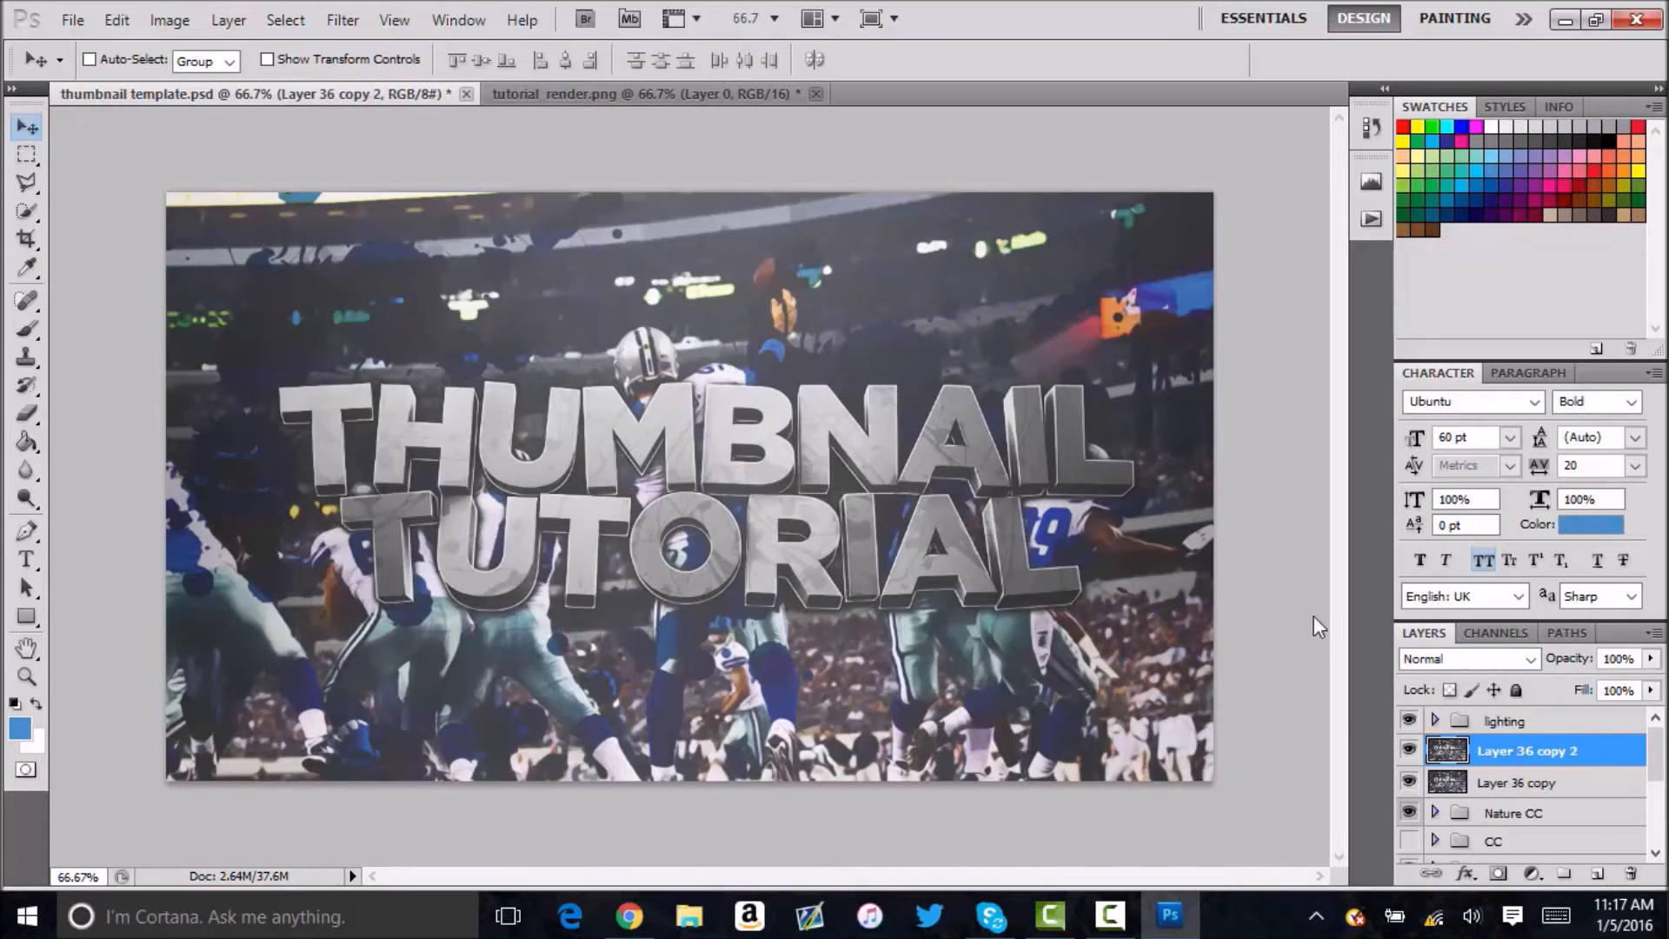
click(343, 19)
mouse_move(374, 554)
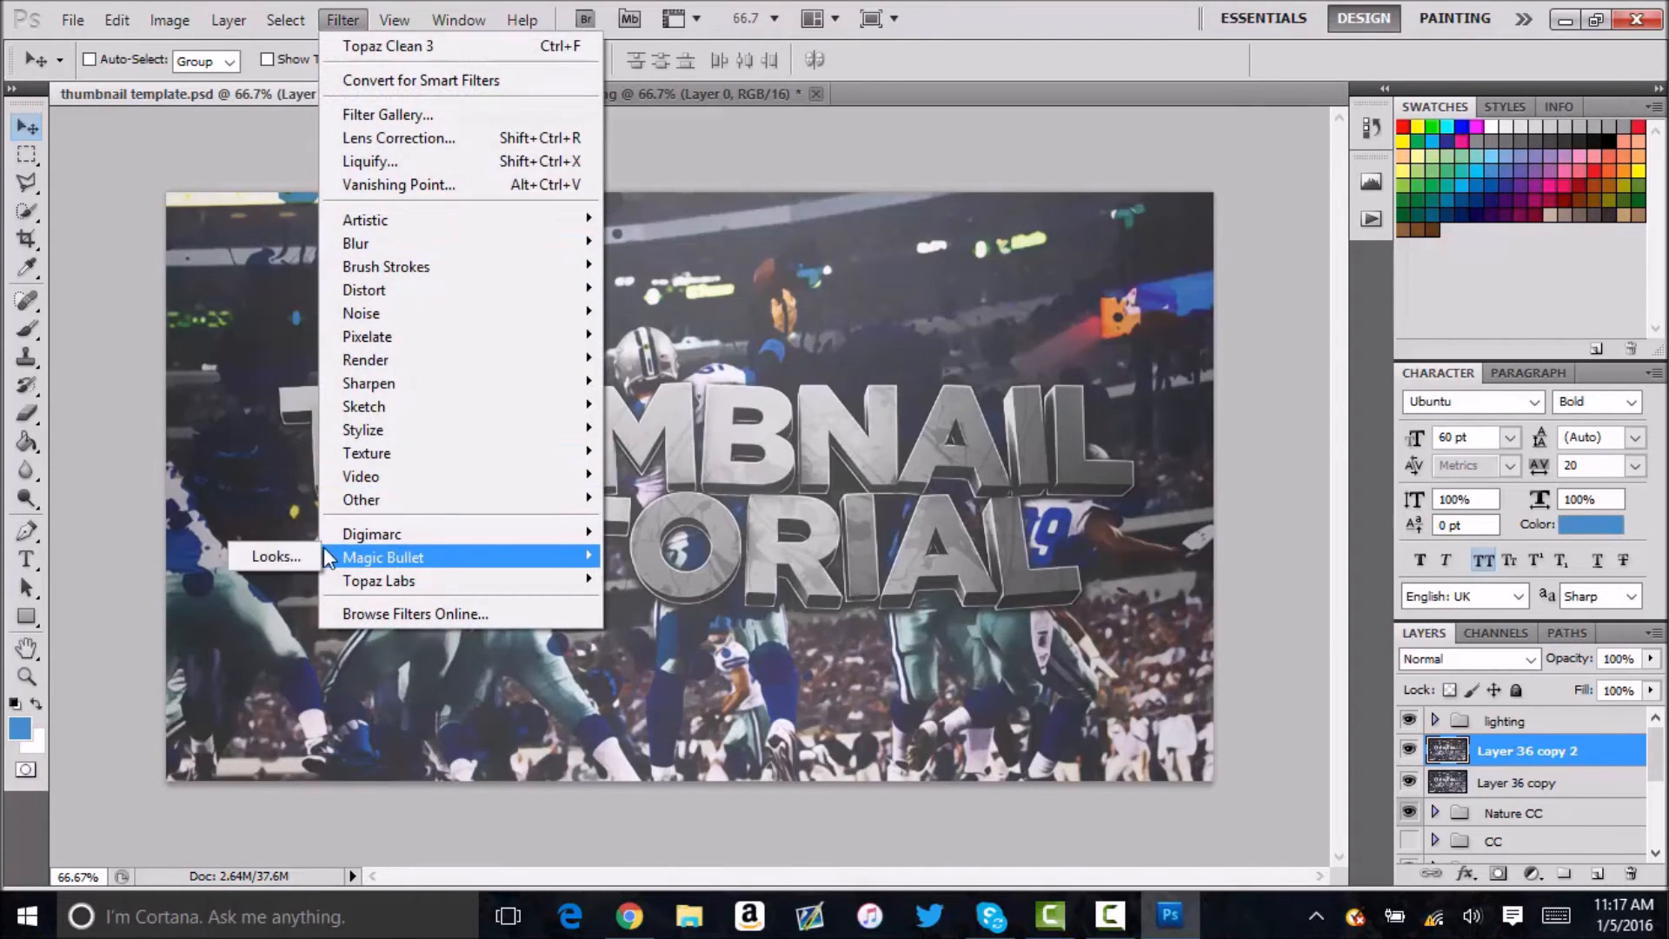
click(304, 549)
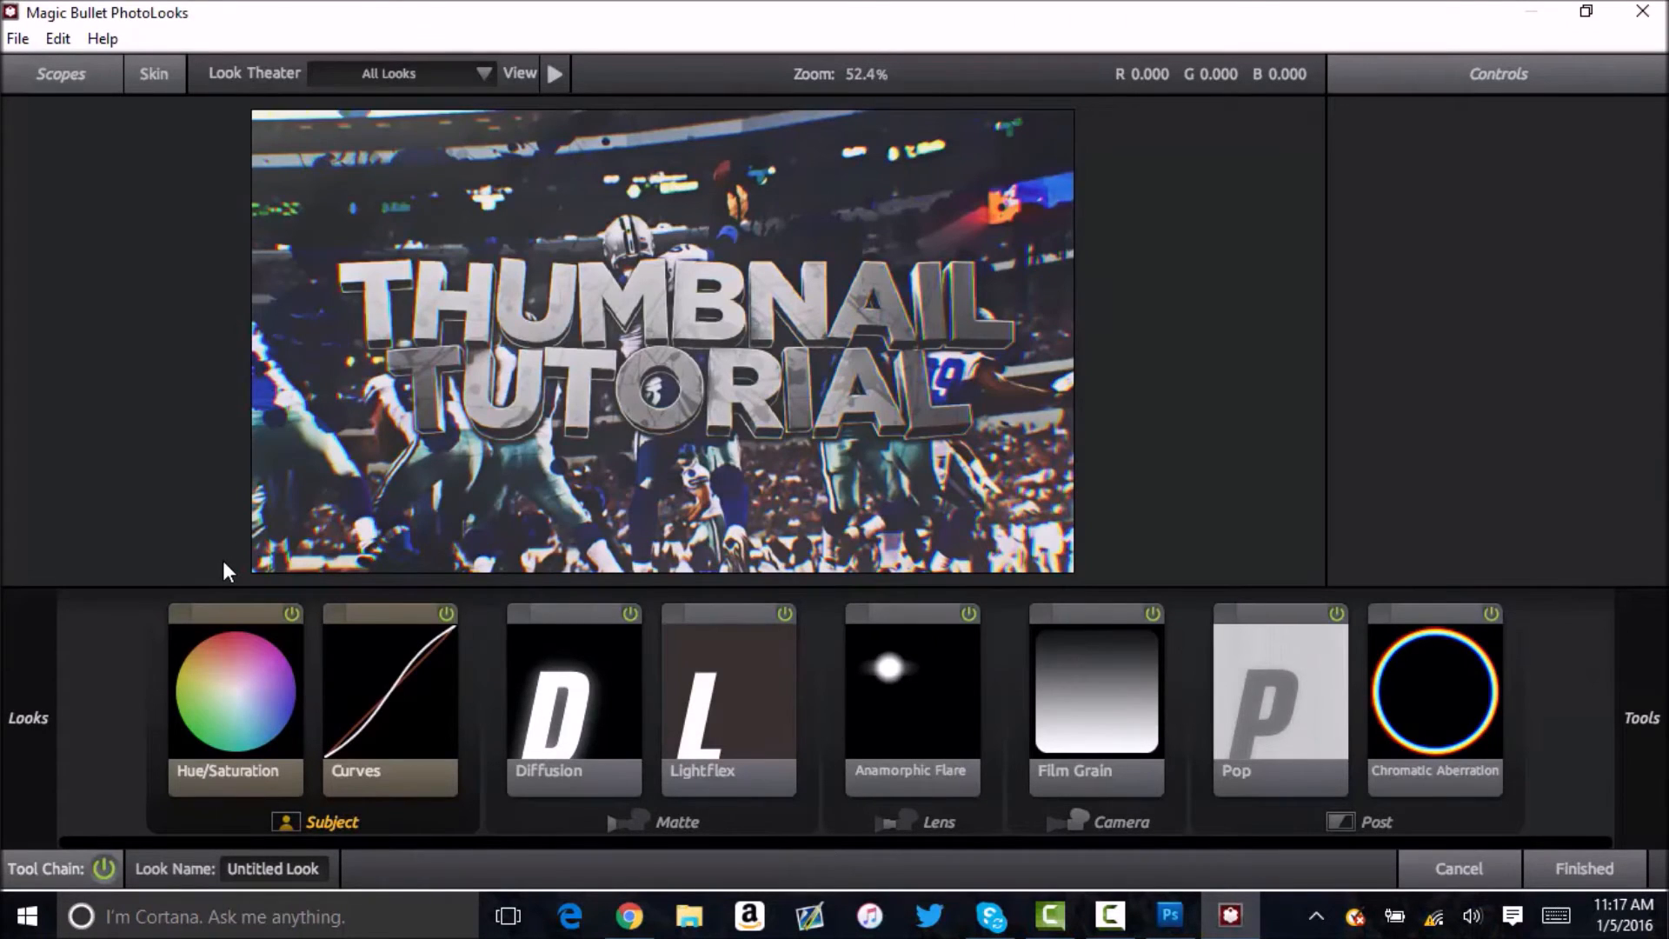
Examine the settings of the Hue/Saturation, Curves, Diffusion, Lightflex and Anamorphic Flare tools in the look's chain.
click(245, 768)
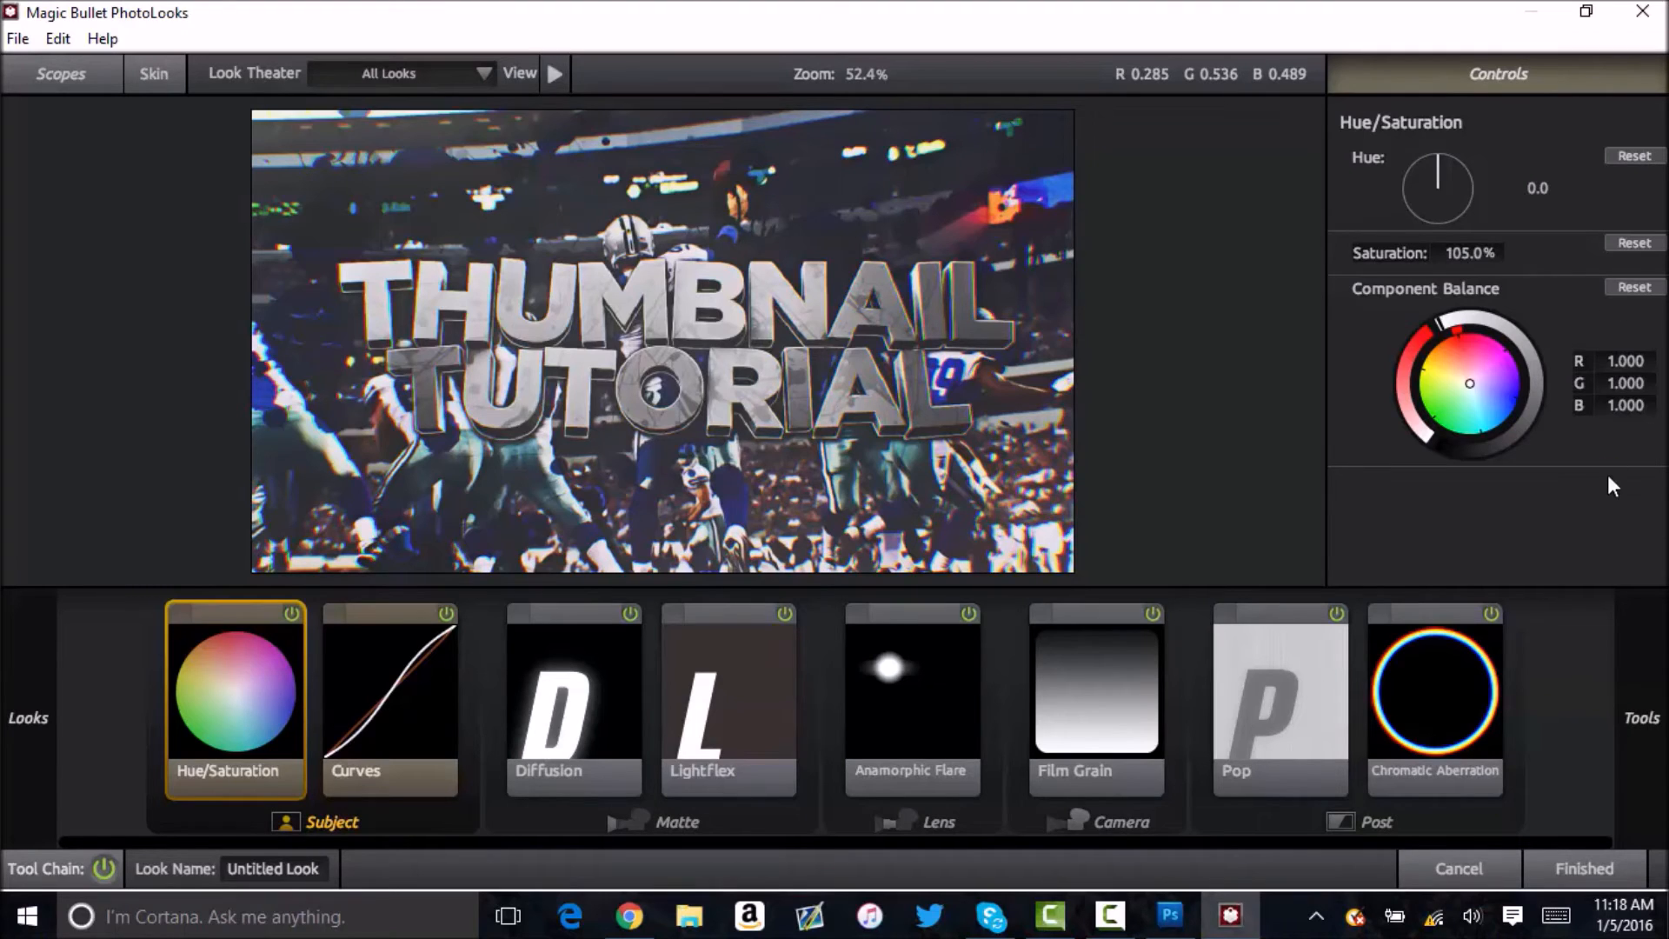
click(418, 704)
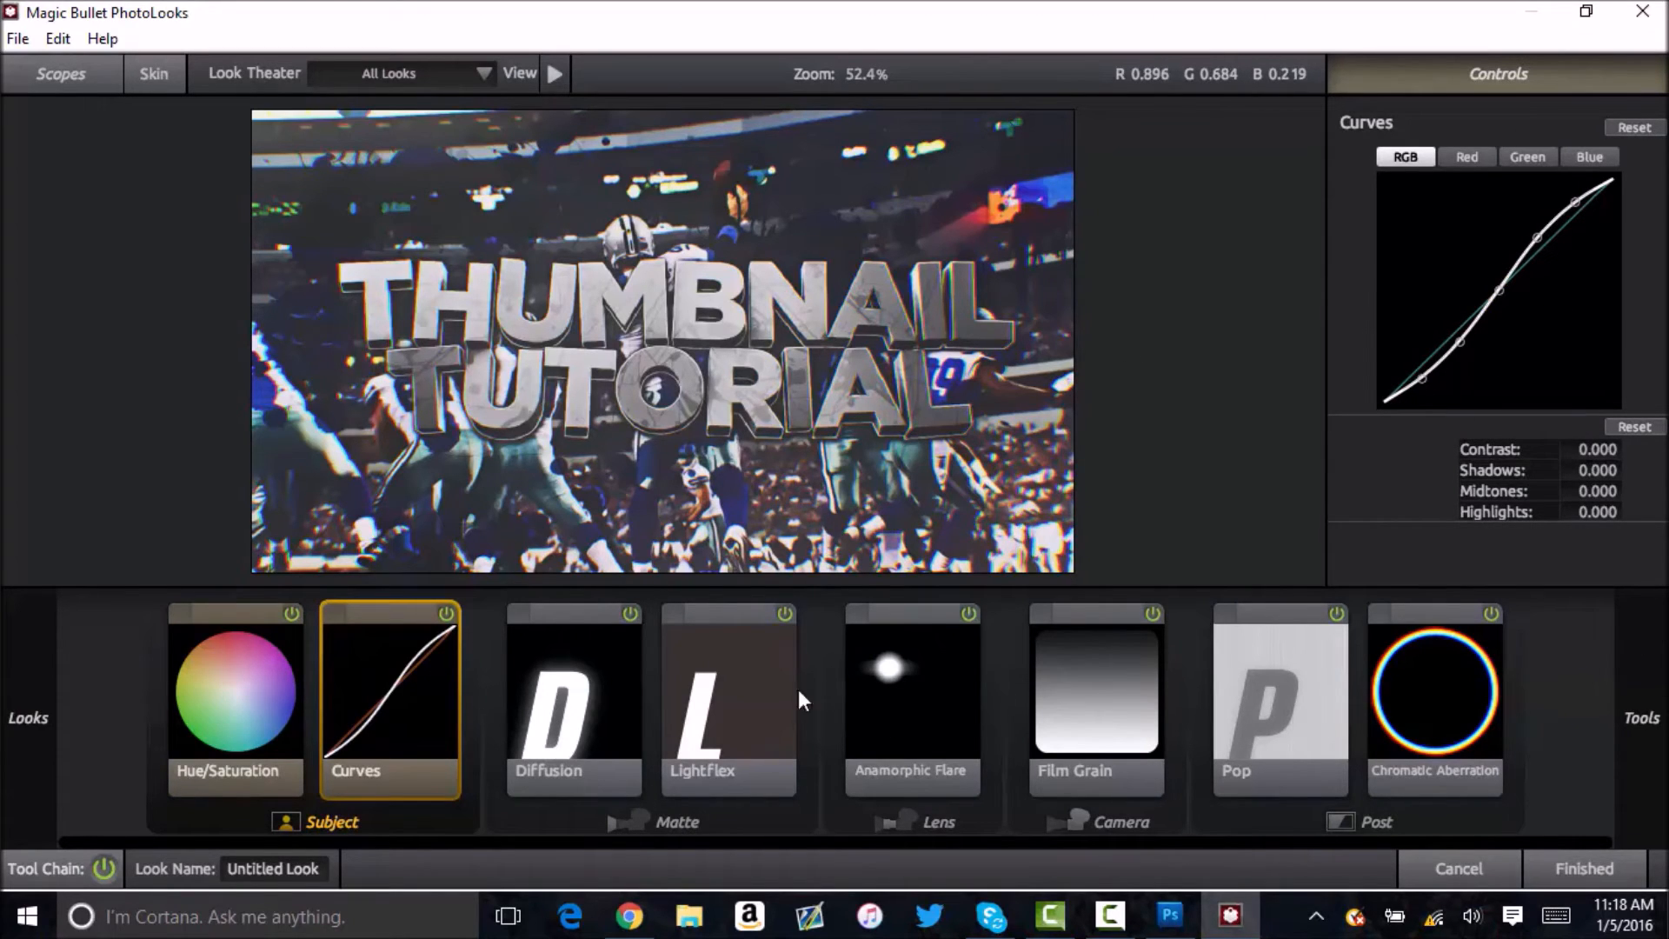
click(535, 682)
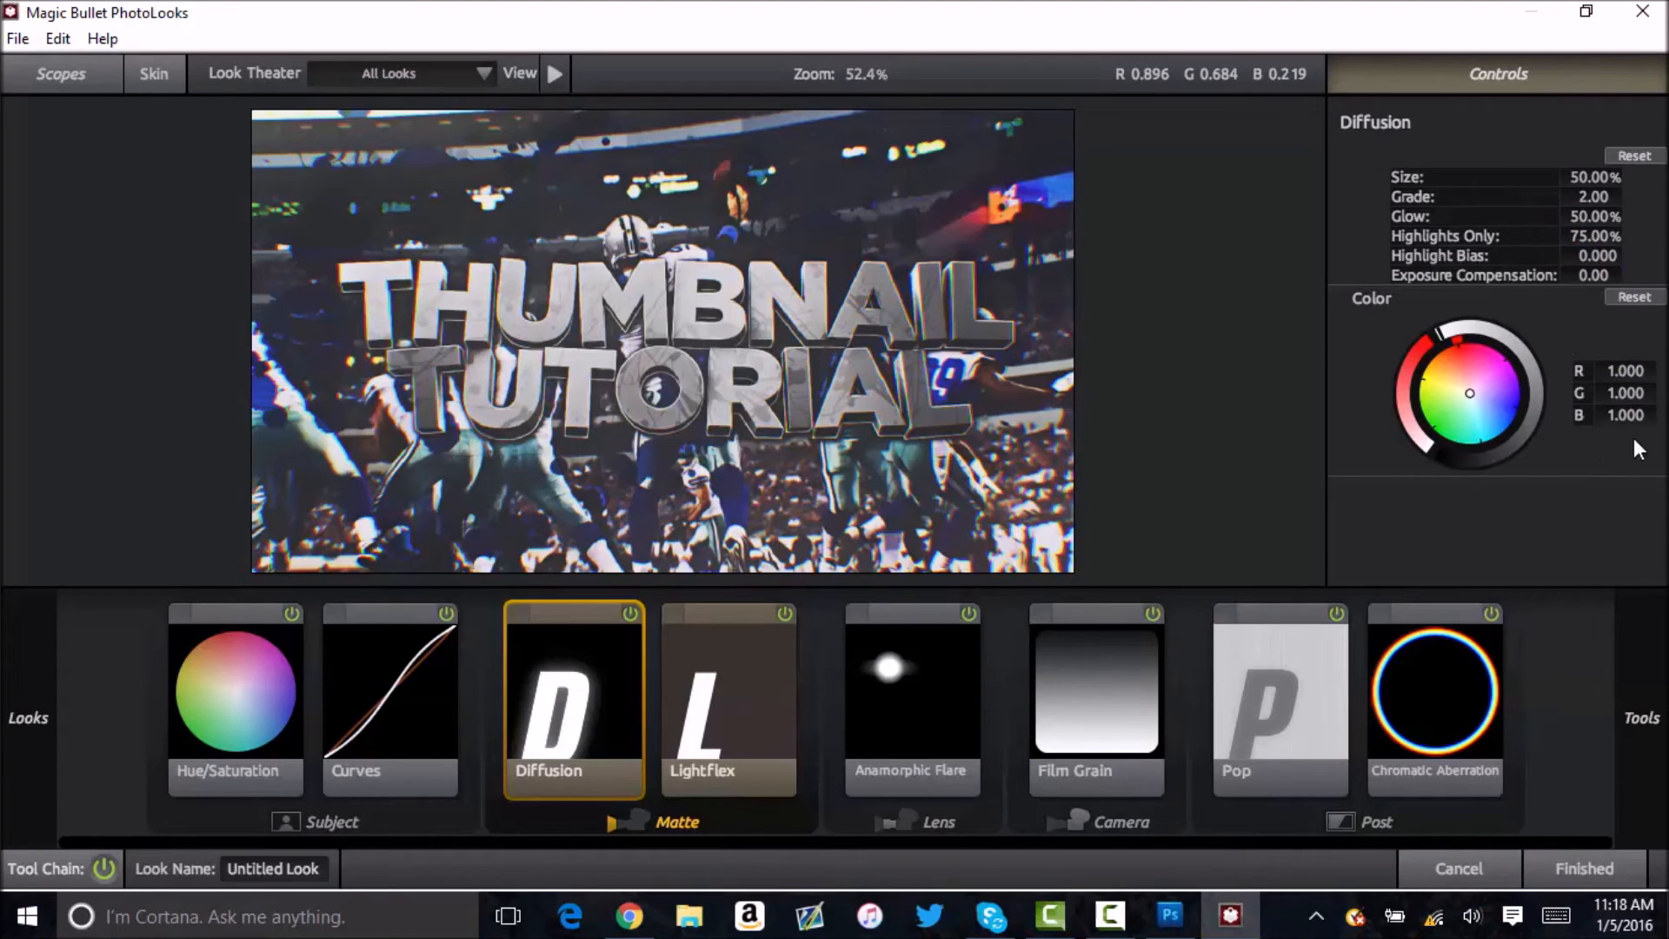
click(678, 770)
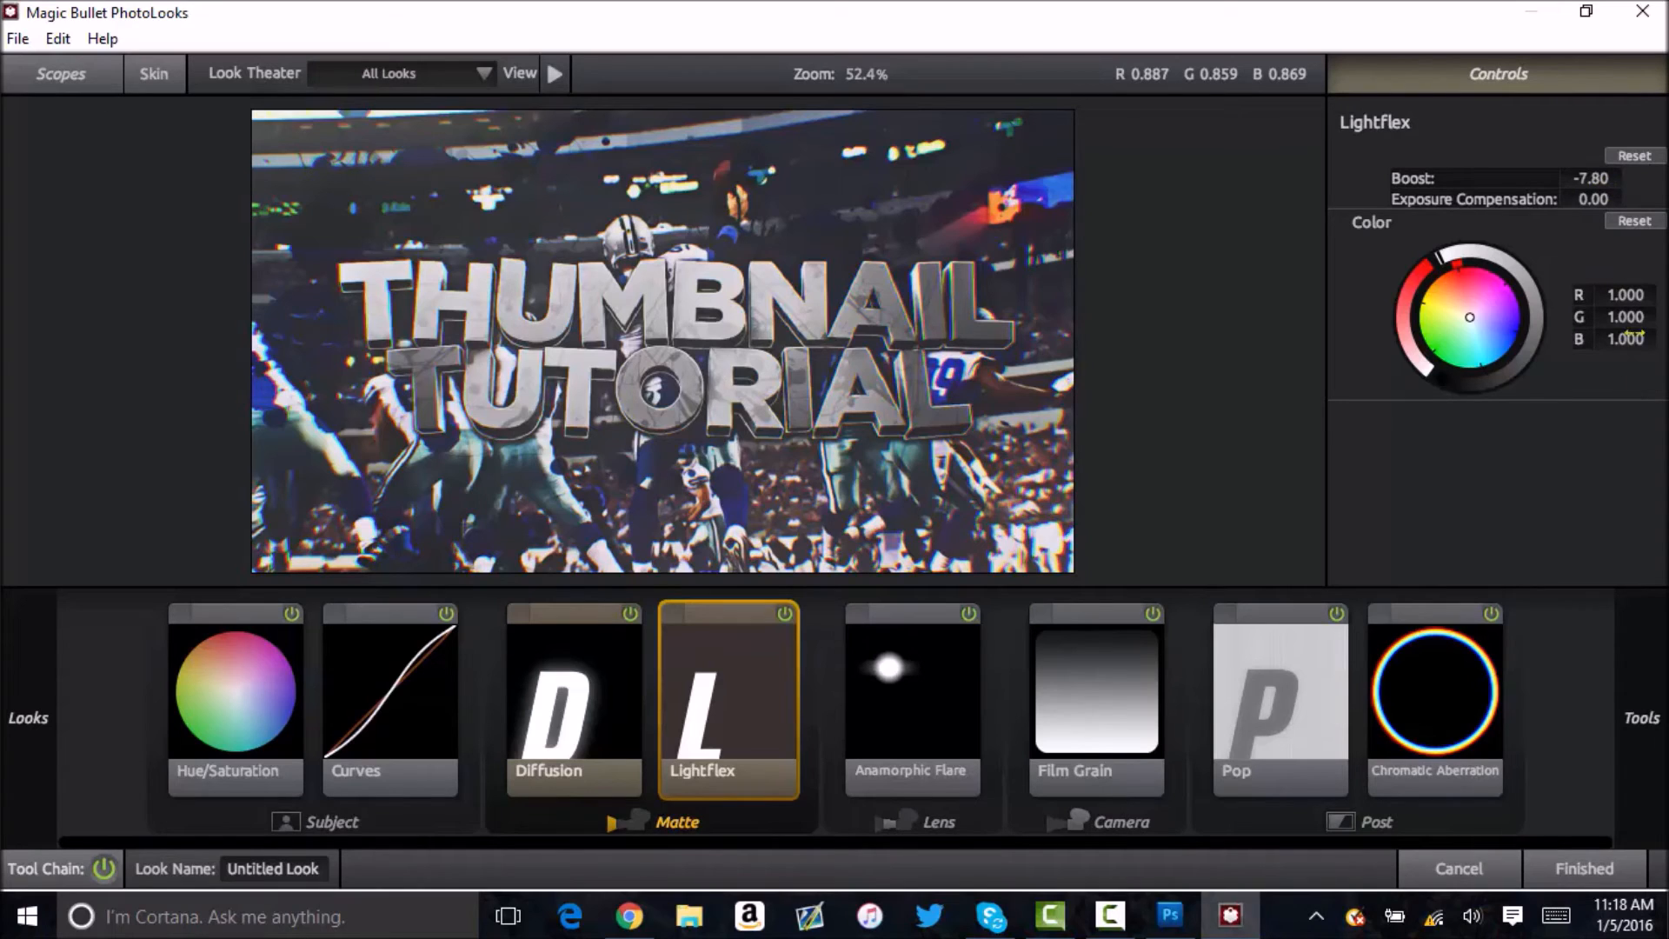
click(855, 696)
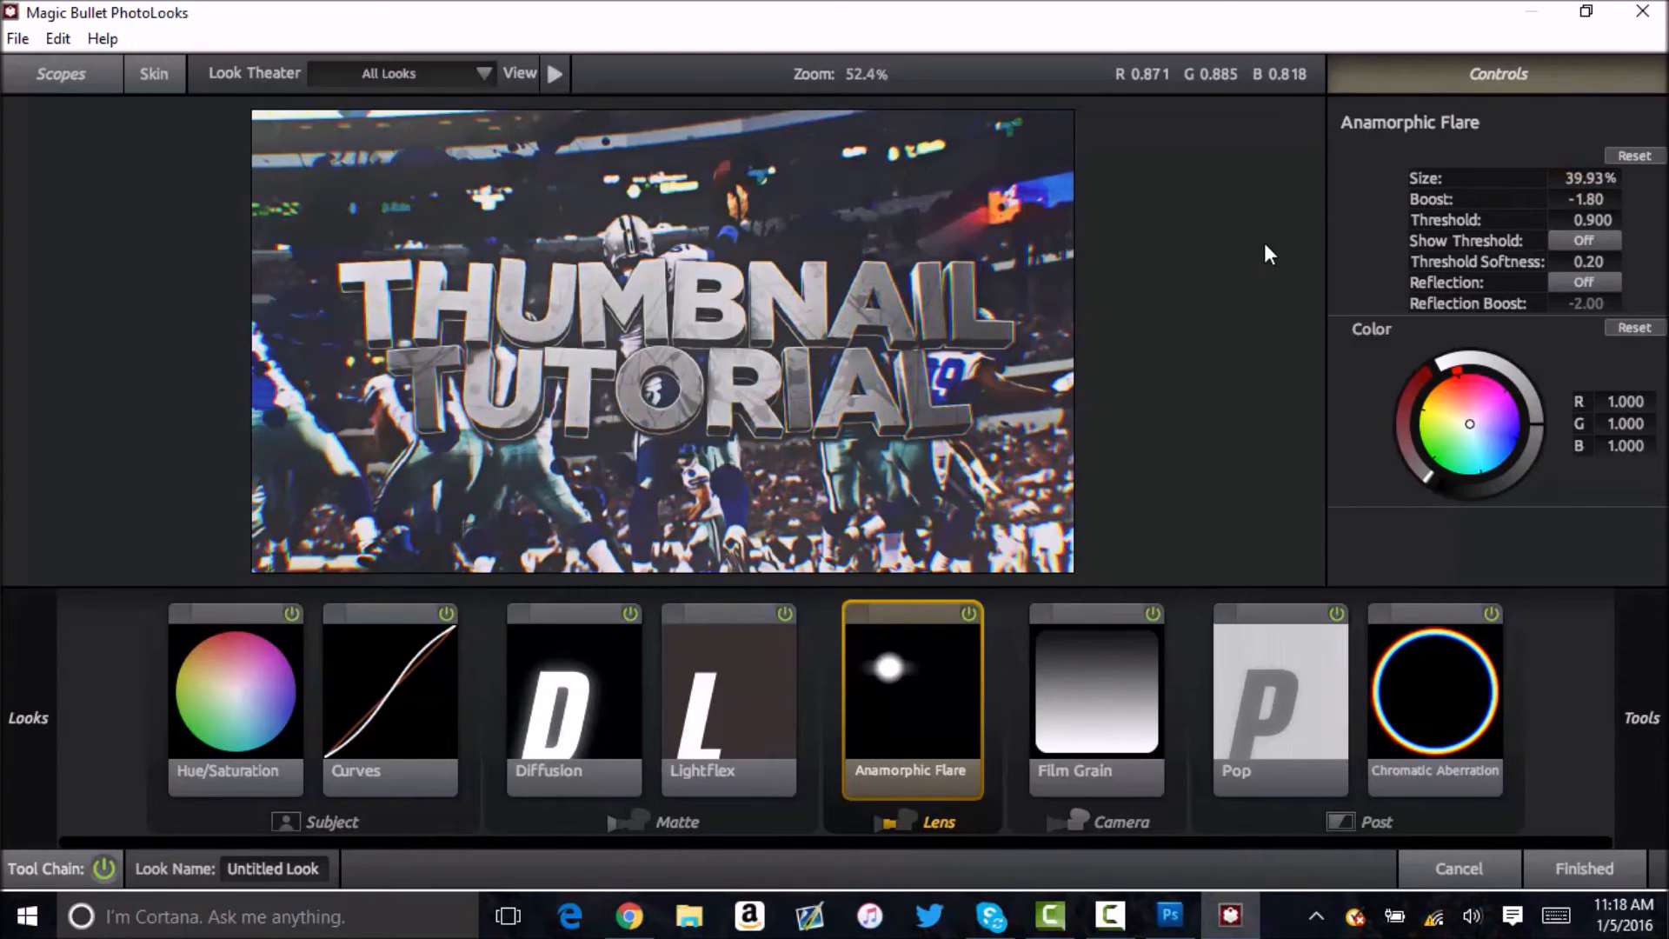
Try the Anamorphic Flare's Boost at +4.60 and +10.00, and set it back to -1.80.
drag(1556, 190, 1625, 189)
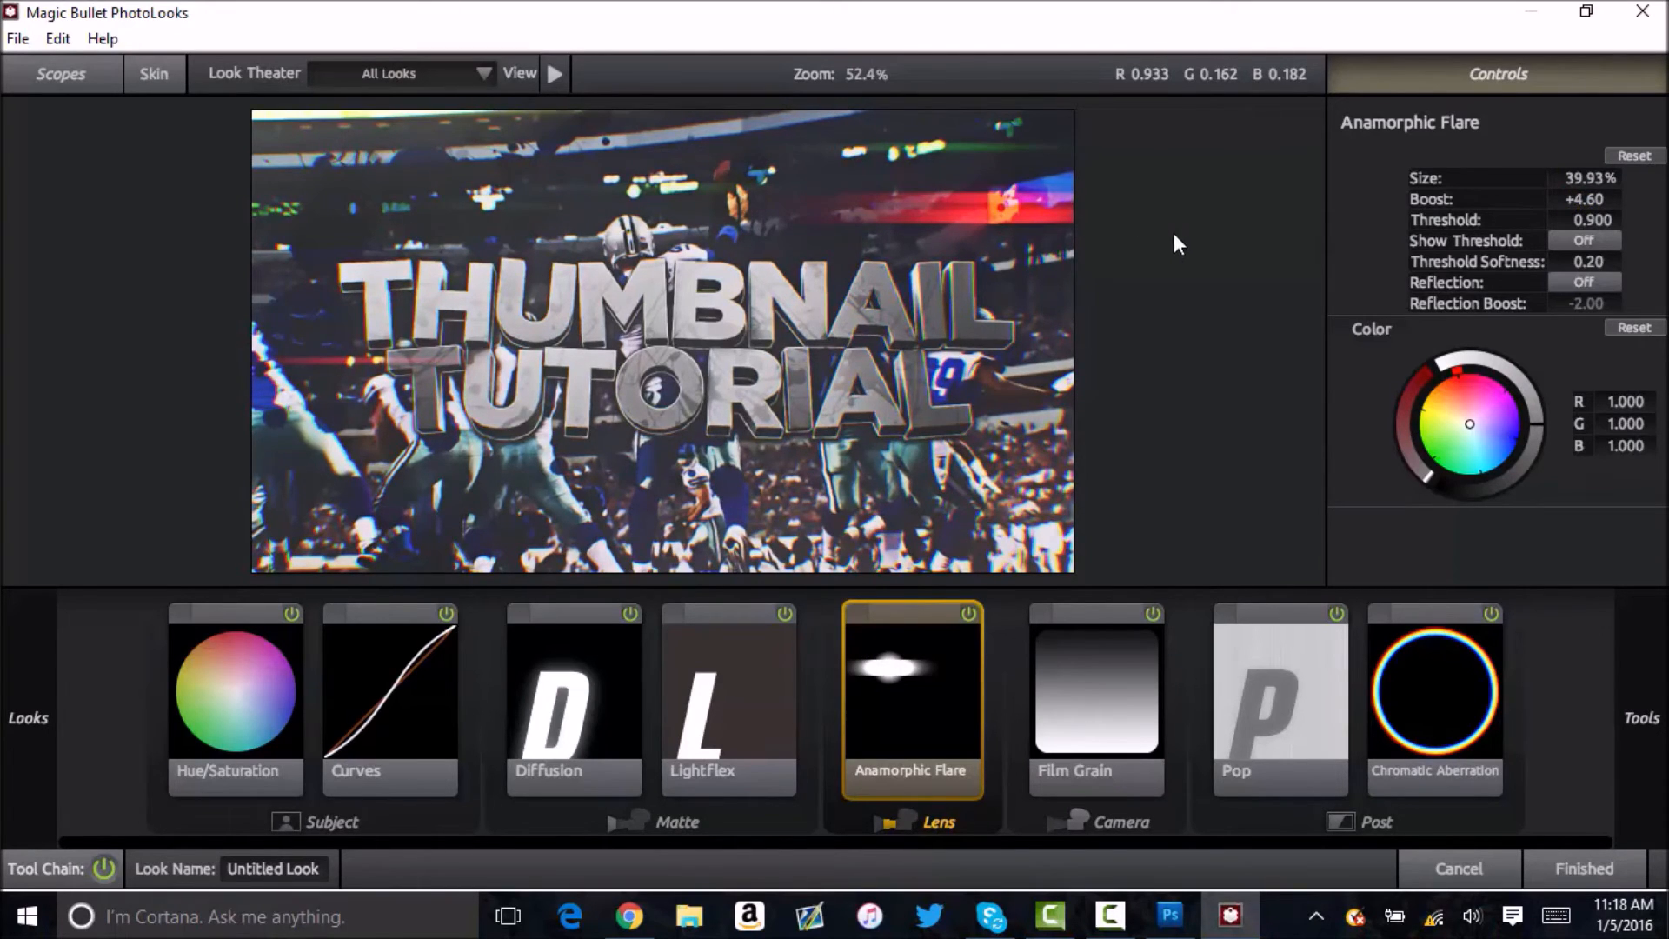
drag(1589, 191, 1634, 192)
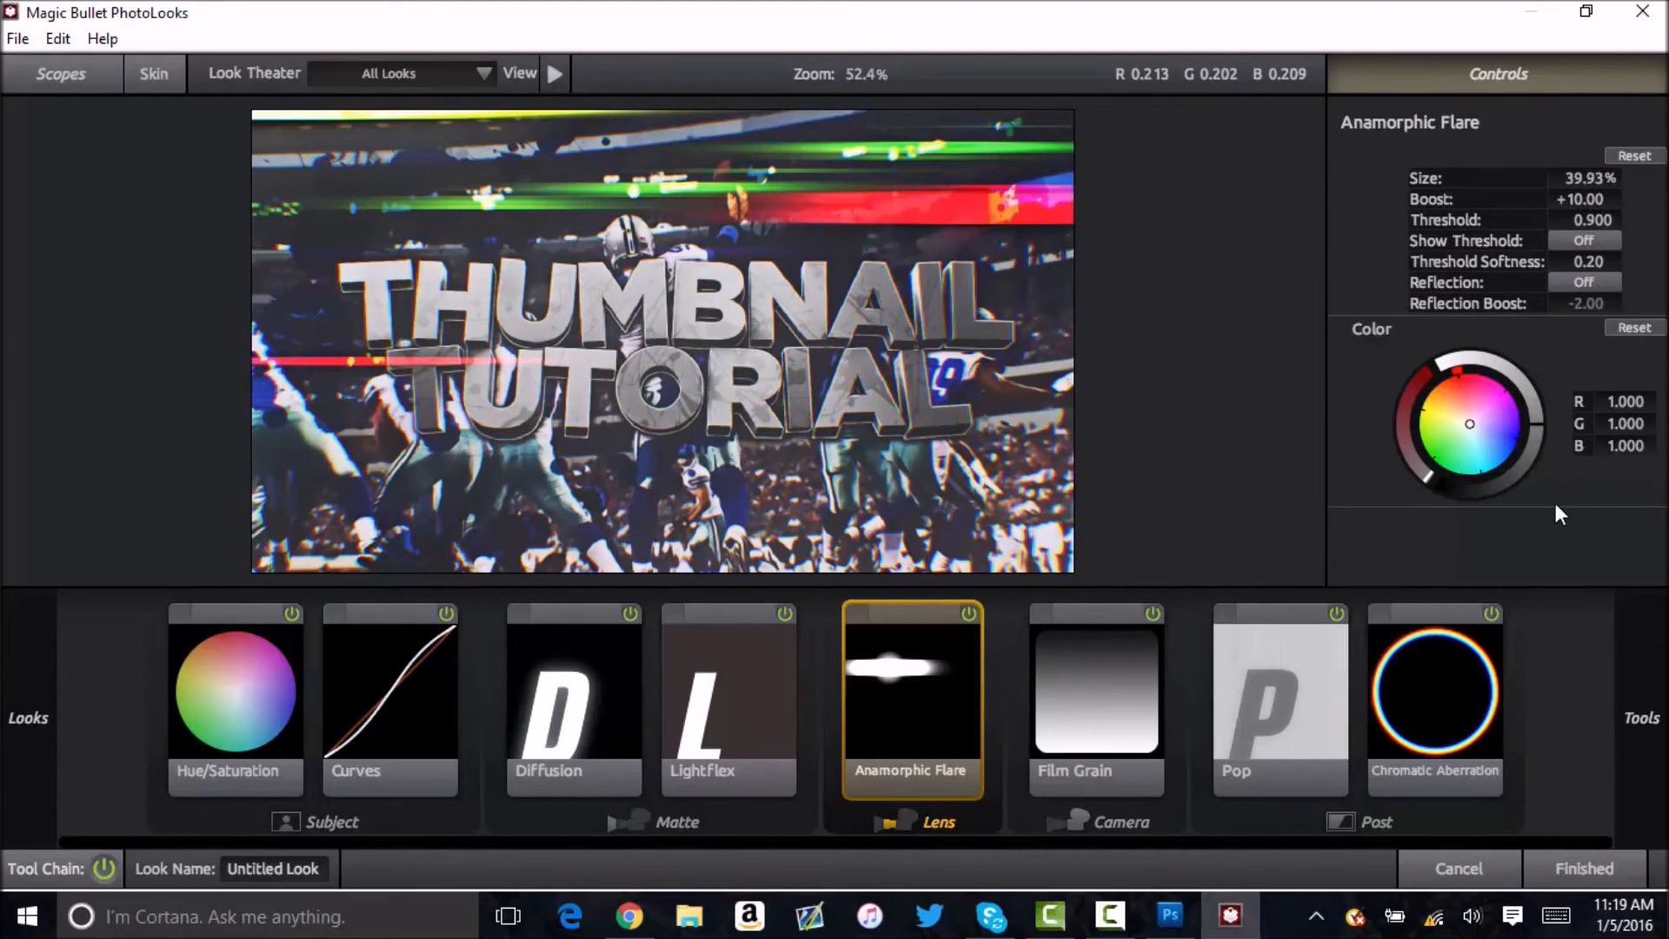
click(1584, 199)
key(BackSpace)
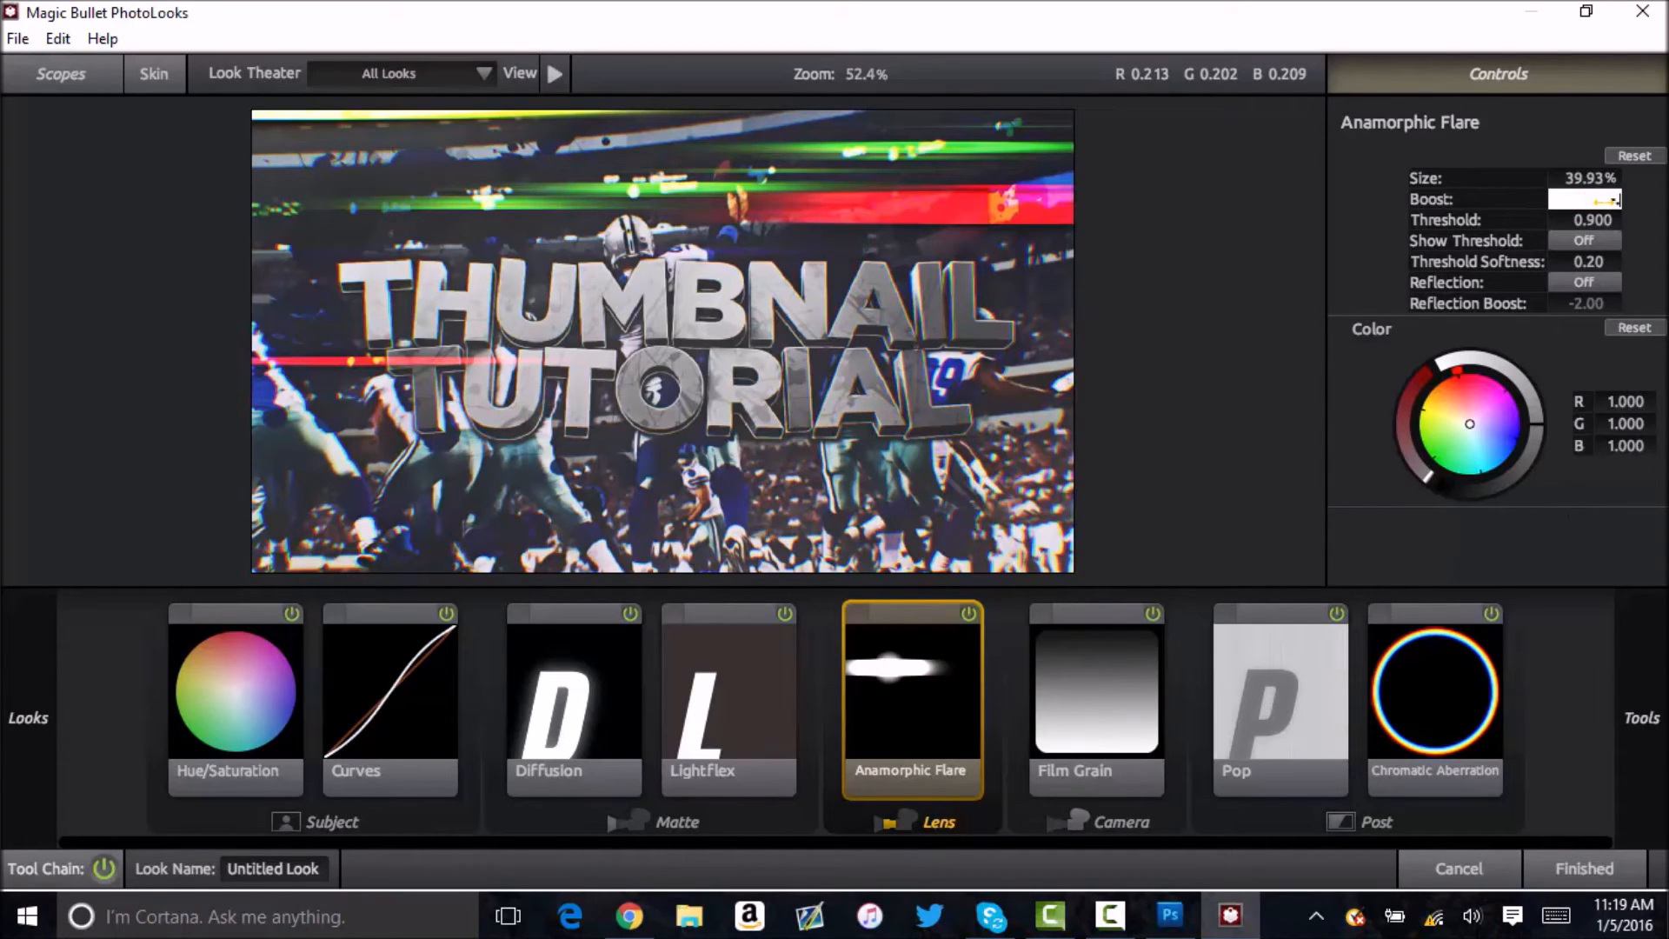
text(1.80)
key(Return)
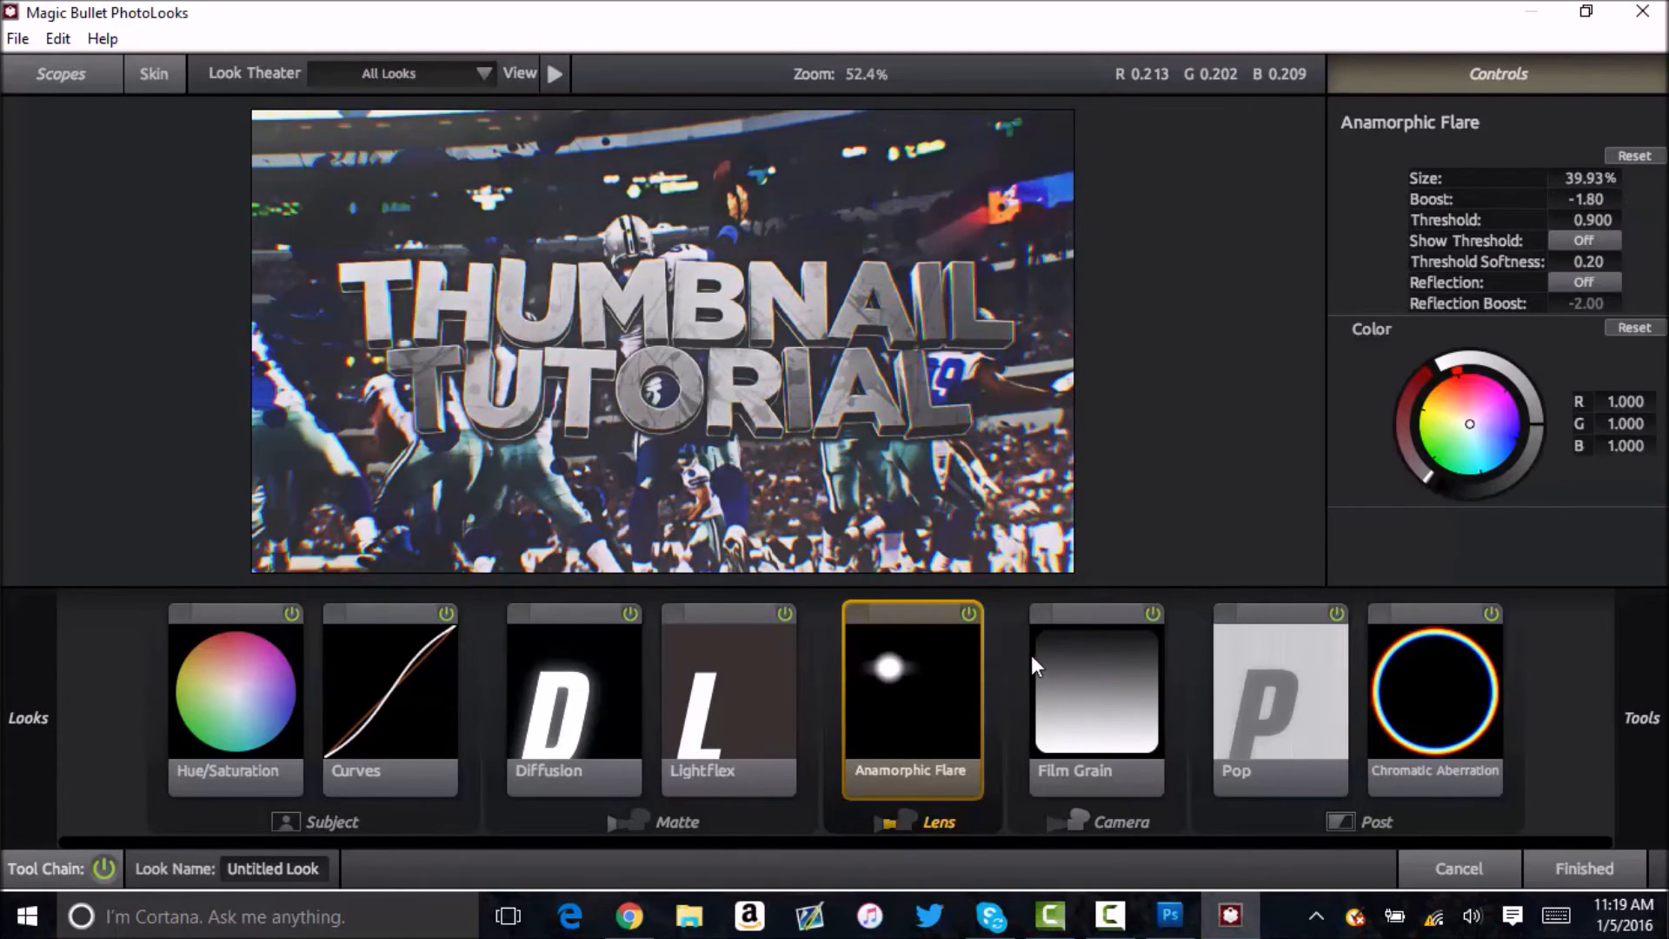
Review the Film Grain, Pop and Chromatic Aberration settings and apply the finished look to the layer.
click(1040, 692)
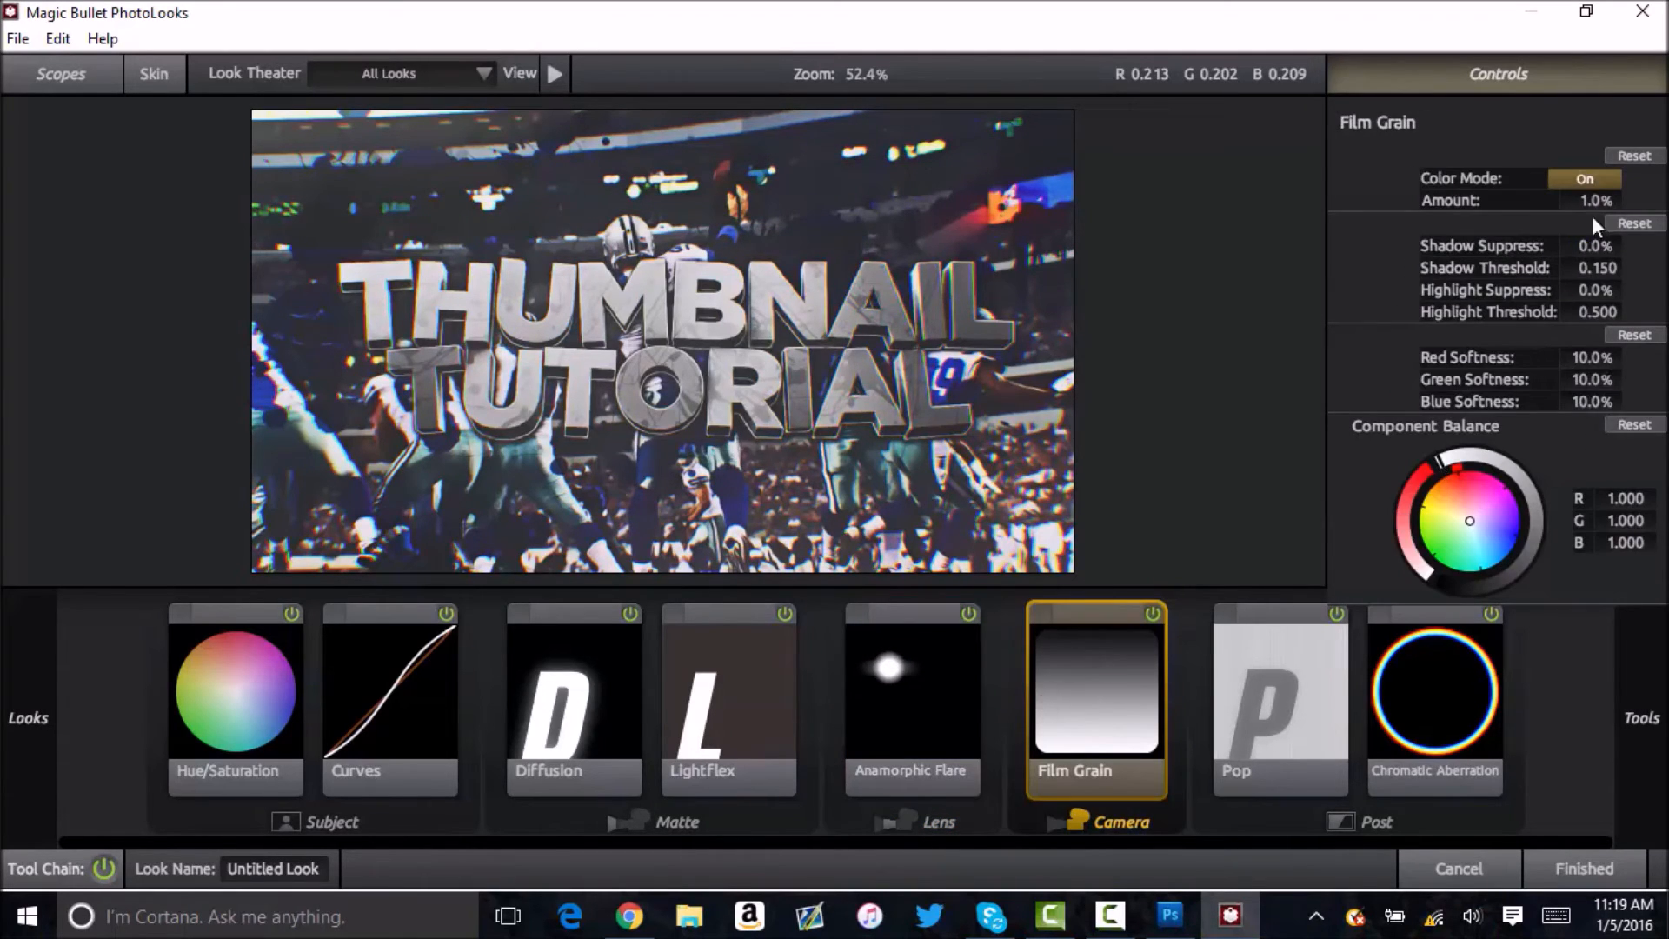
click(1321, 681)
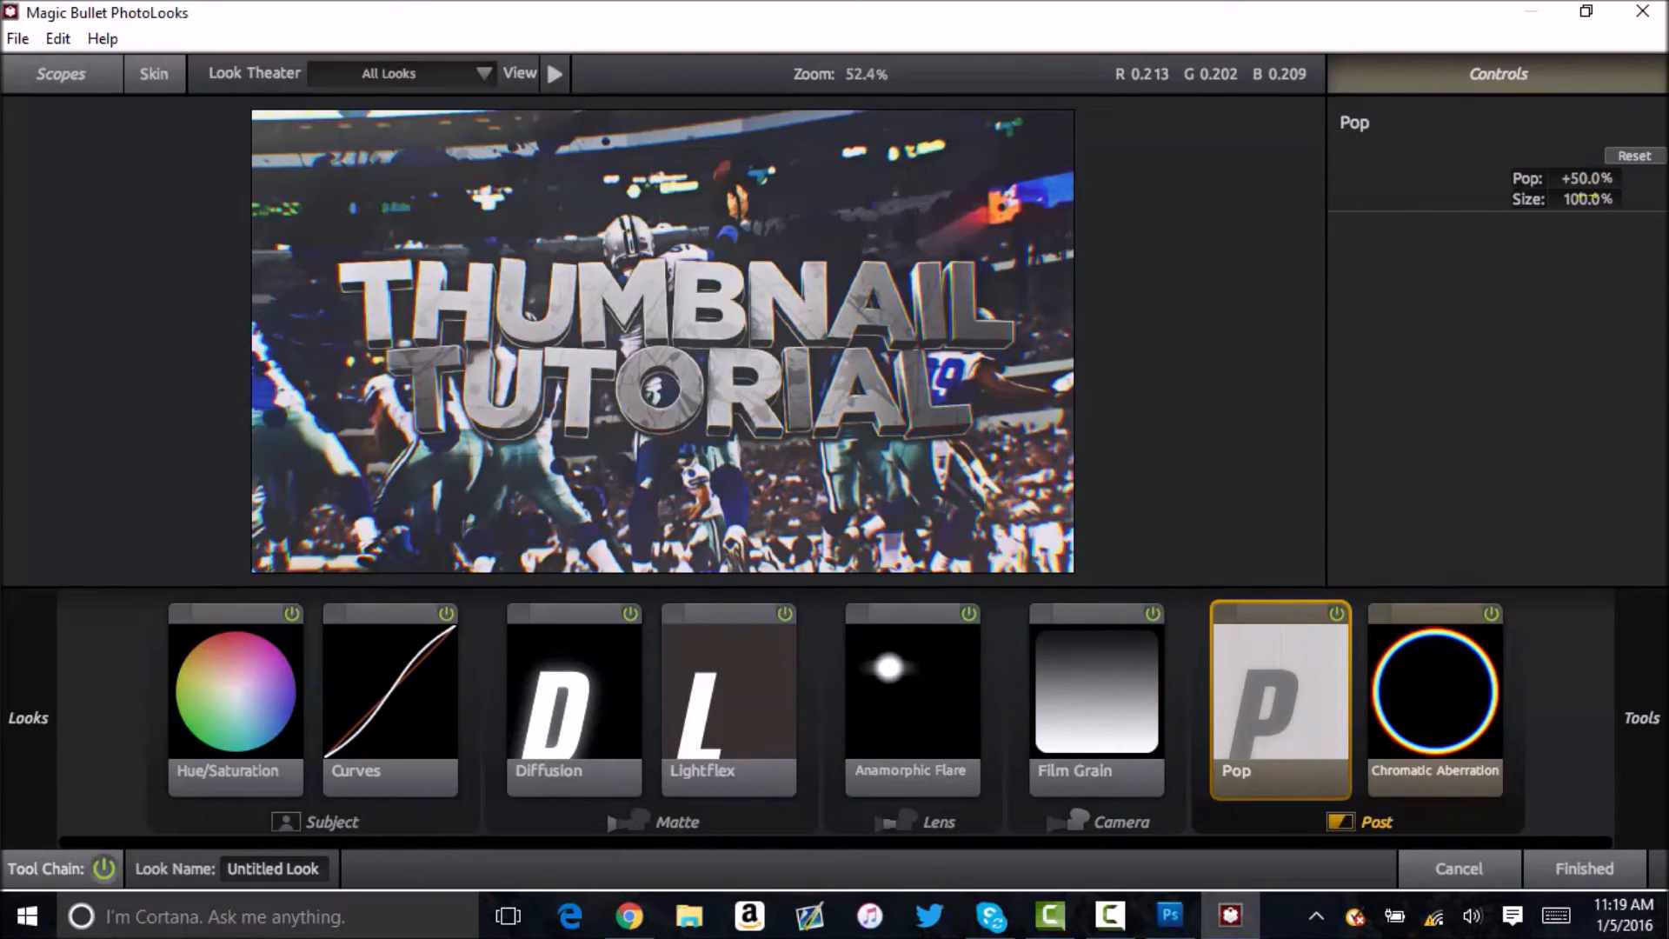
click(1386, 720)
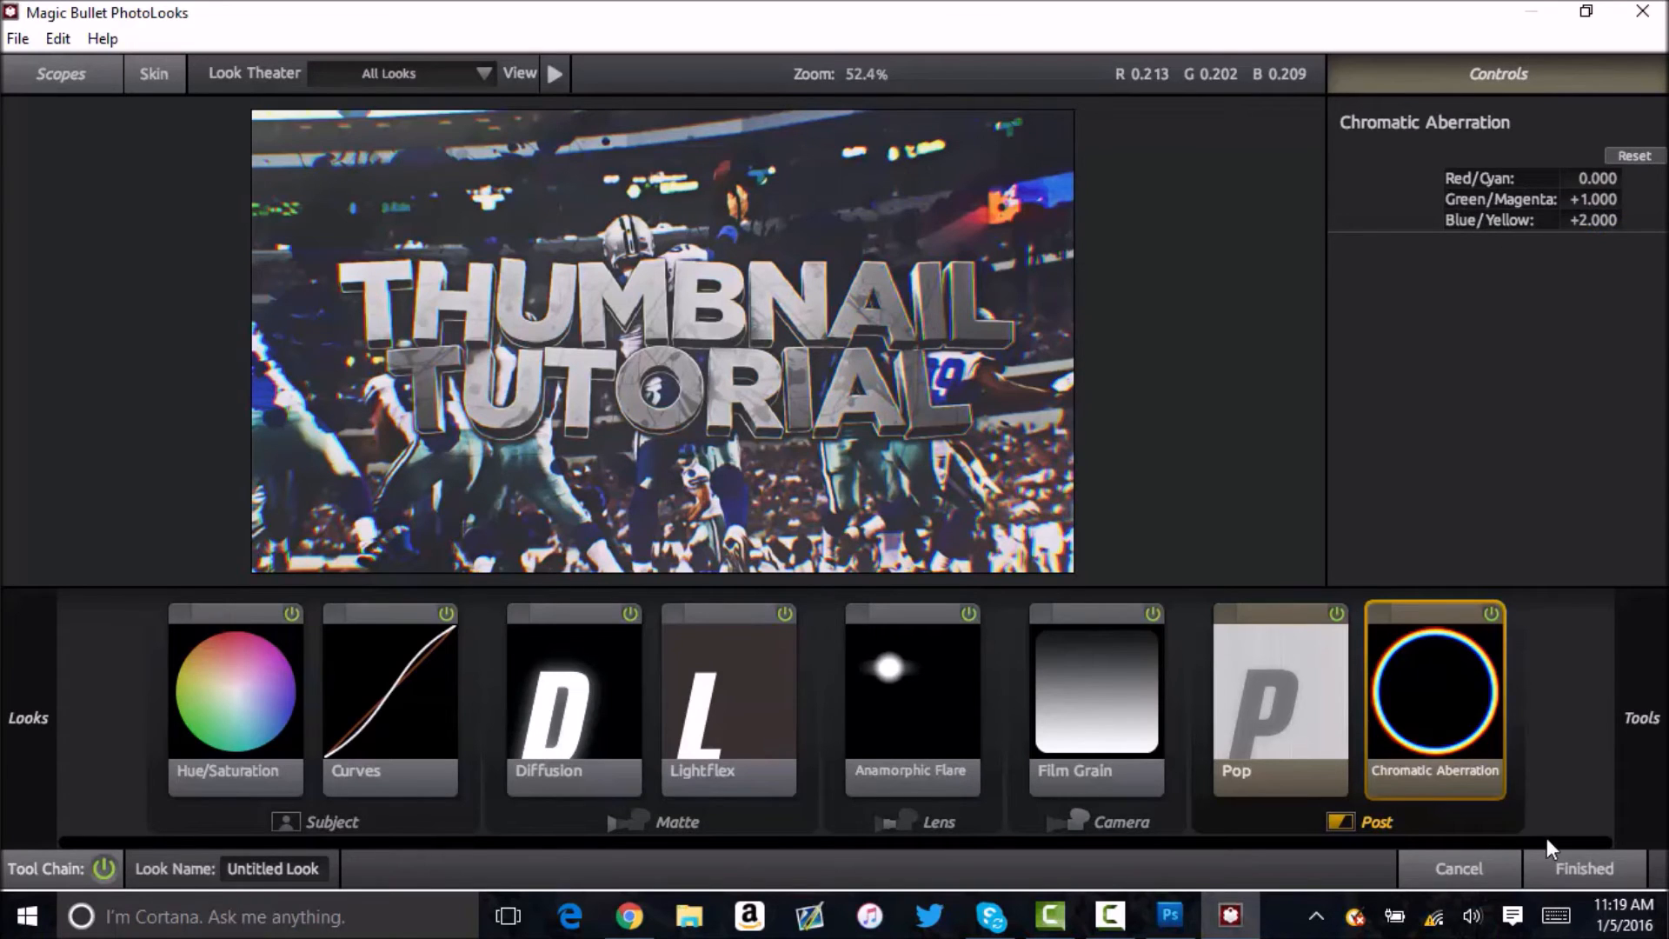
click(1615, 867)
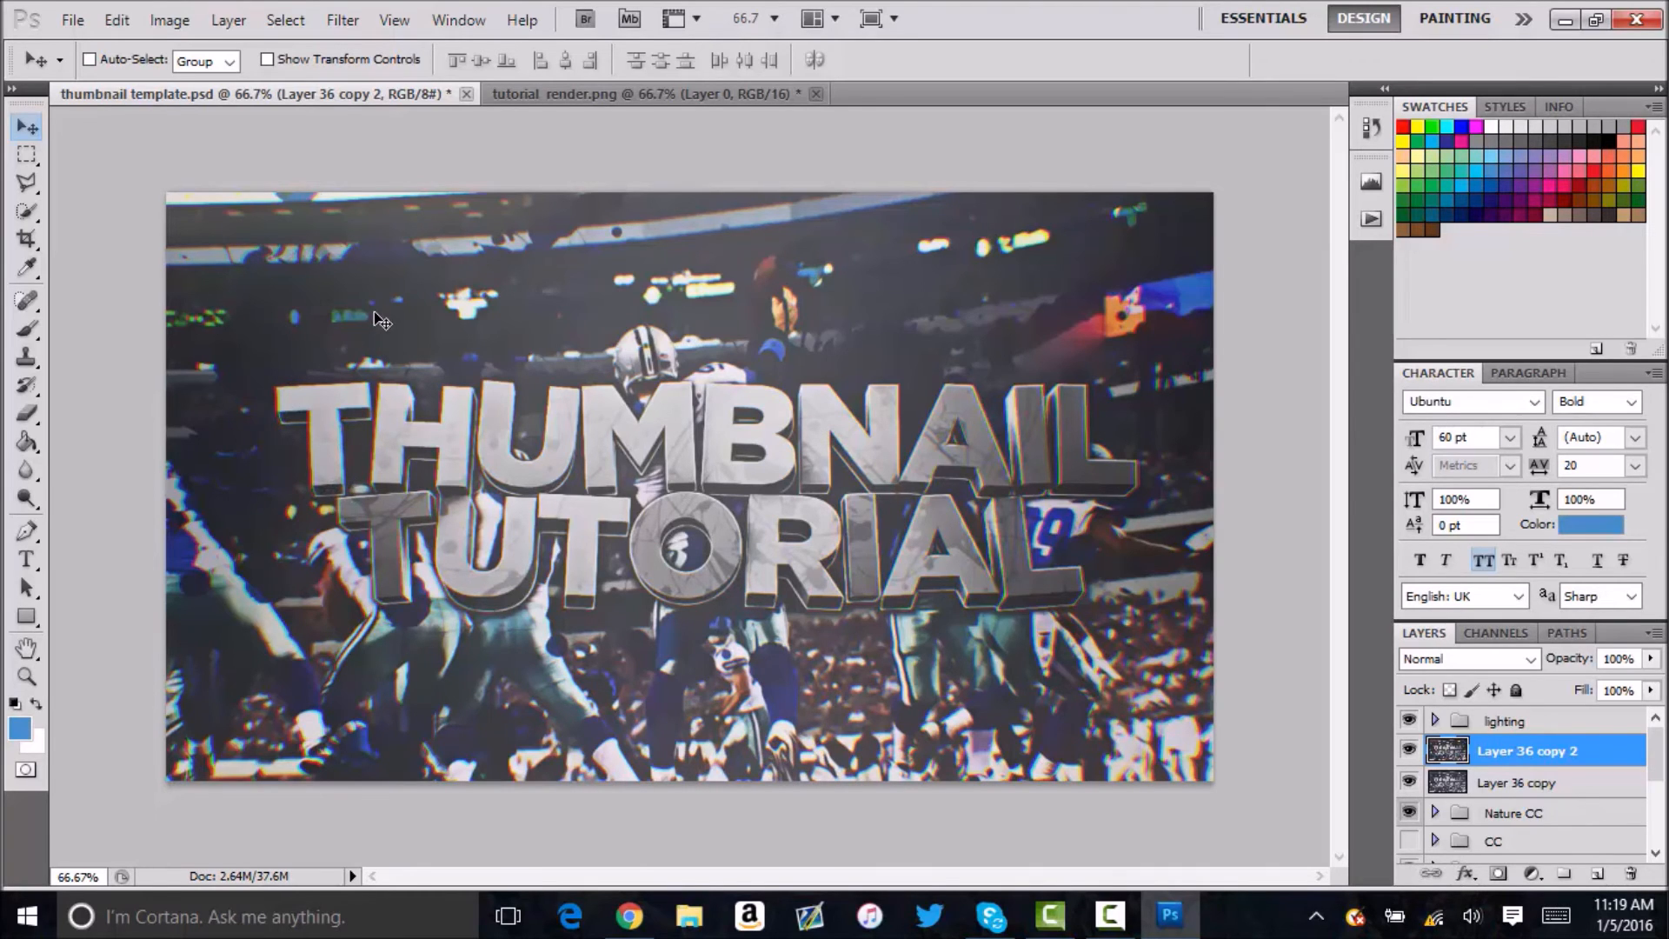
Merge Layer 36 copy 2 with Layer 36 copy, duplicate the result and apply a Gaussian Blur with a 3.5-pixel radius to the duplicate.
shift+click(1555, 792)
key(ctrl+e)
key(ctrl+j)
click(341, 21)
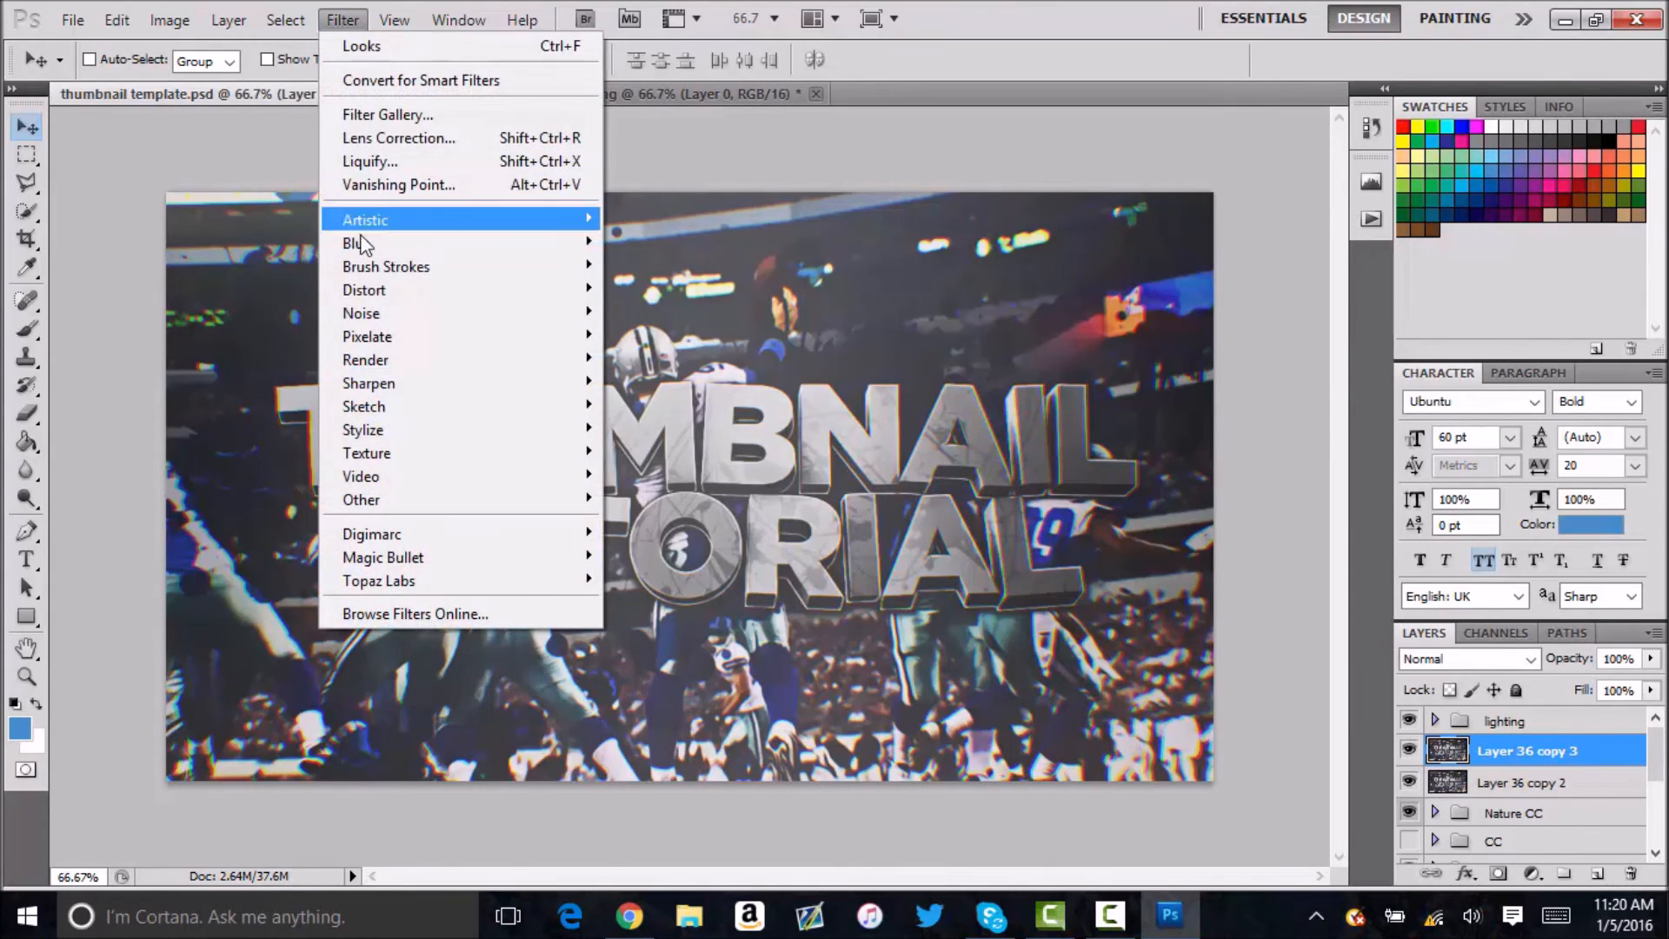
mouse_move(365, 242)
click(252, 334)
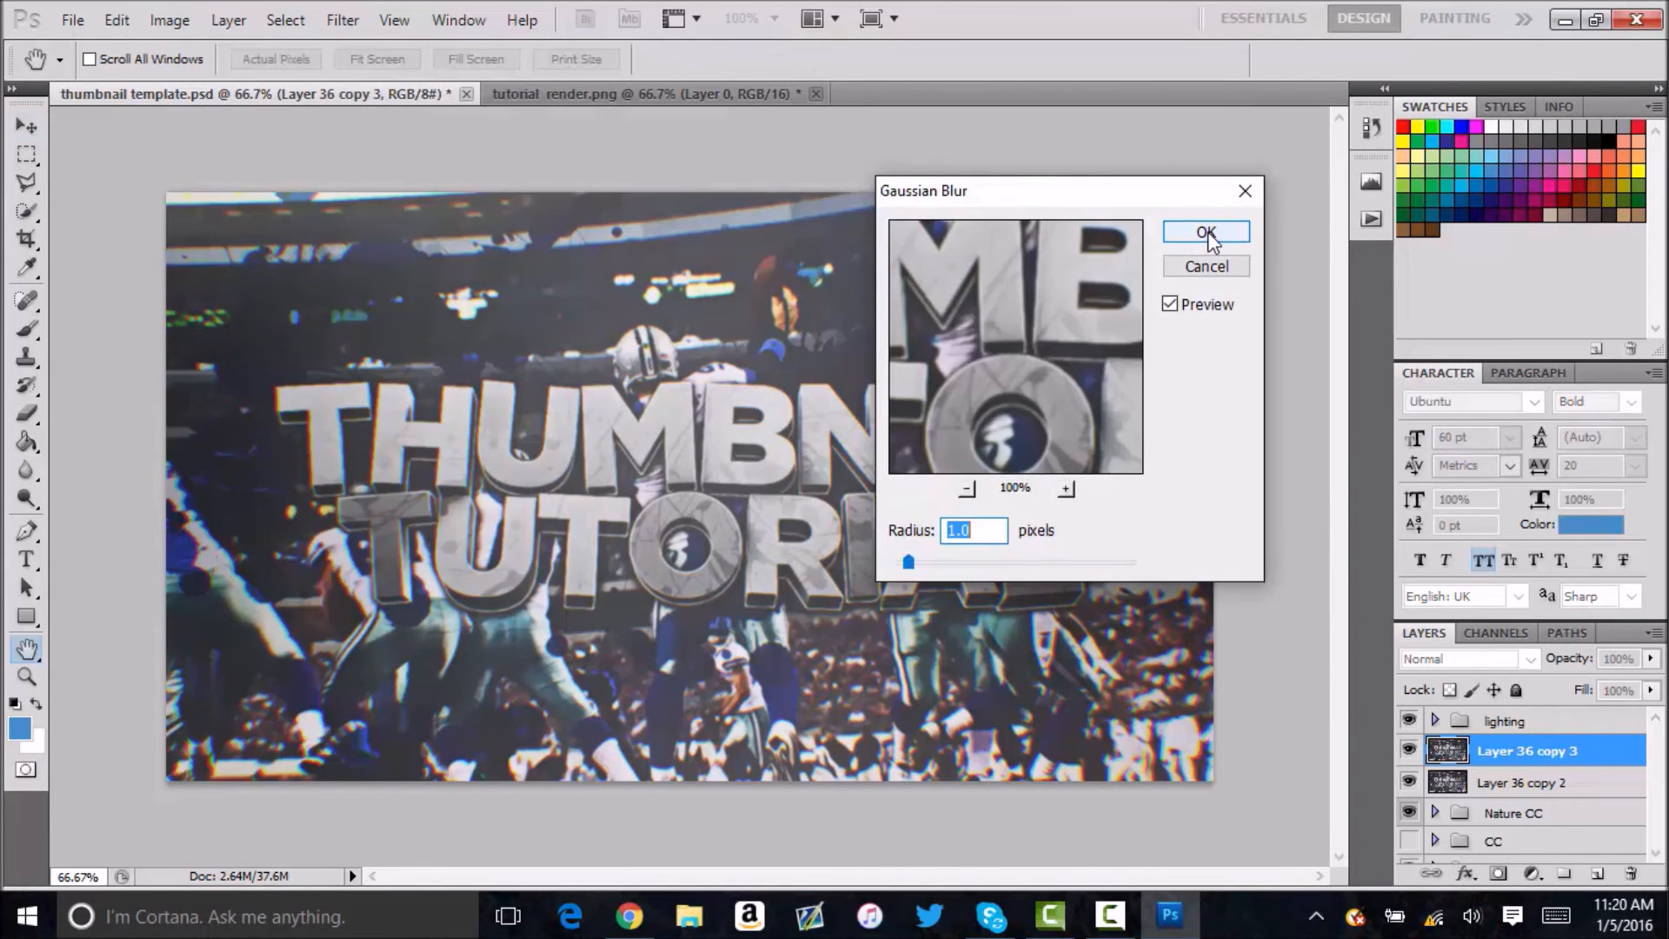
text(3.5)
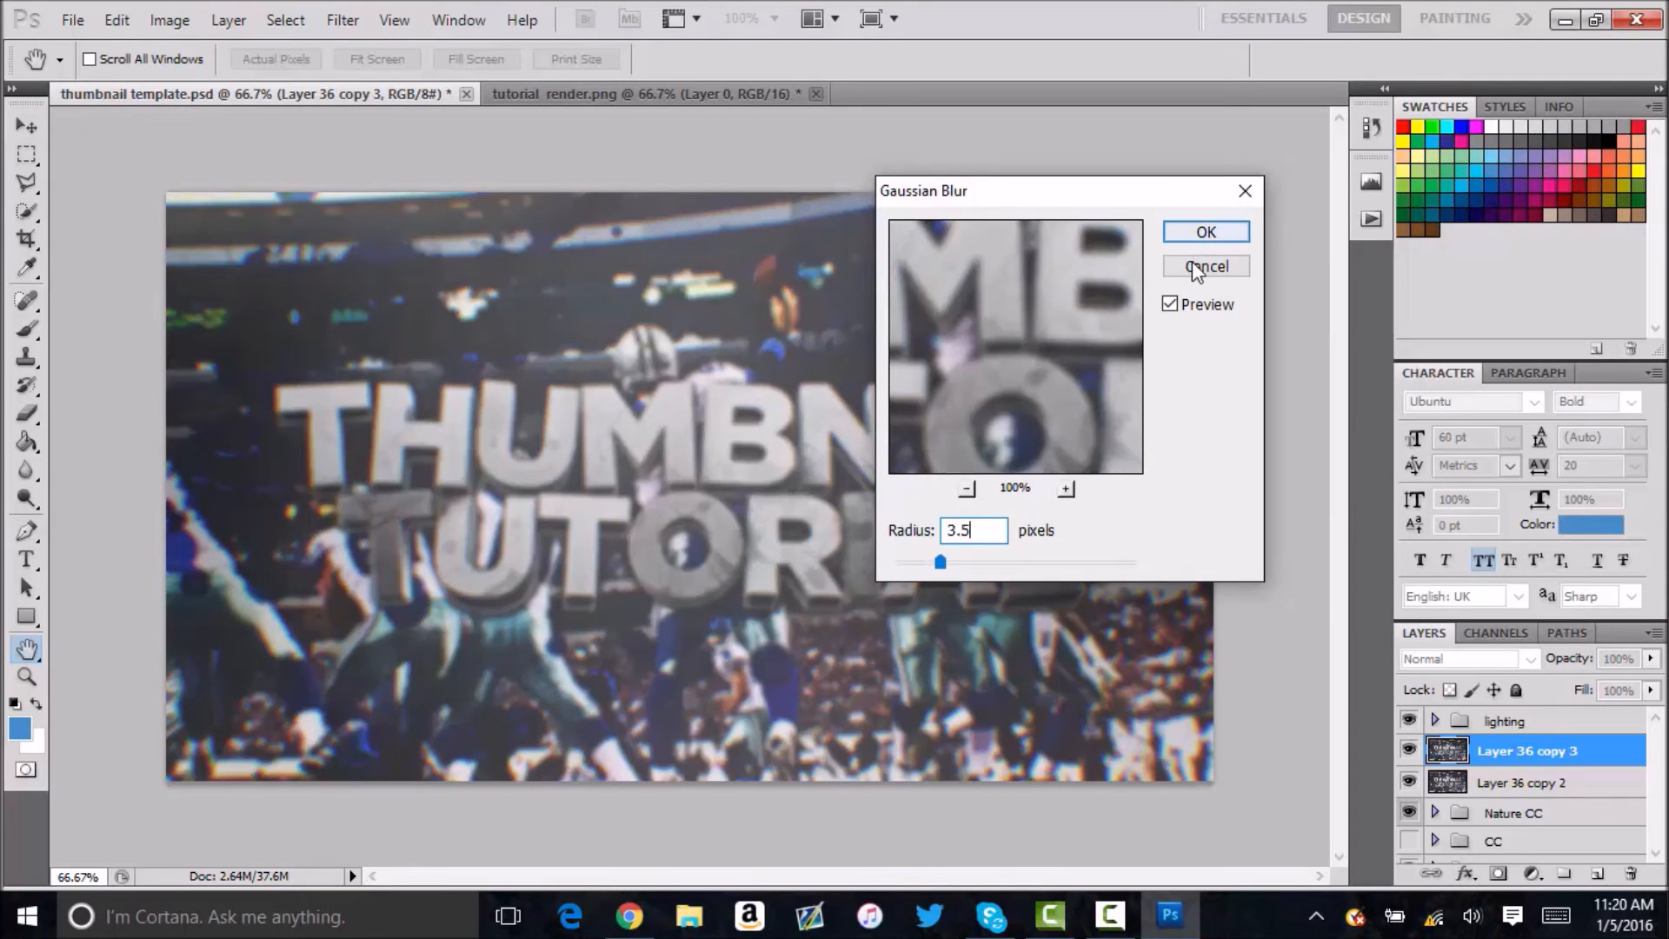
key(Return)
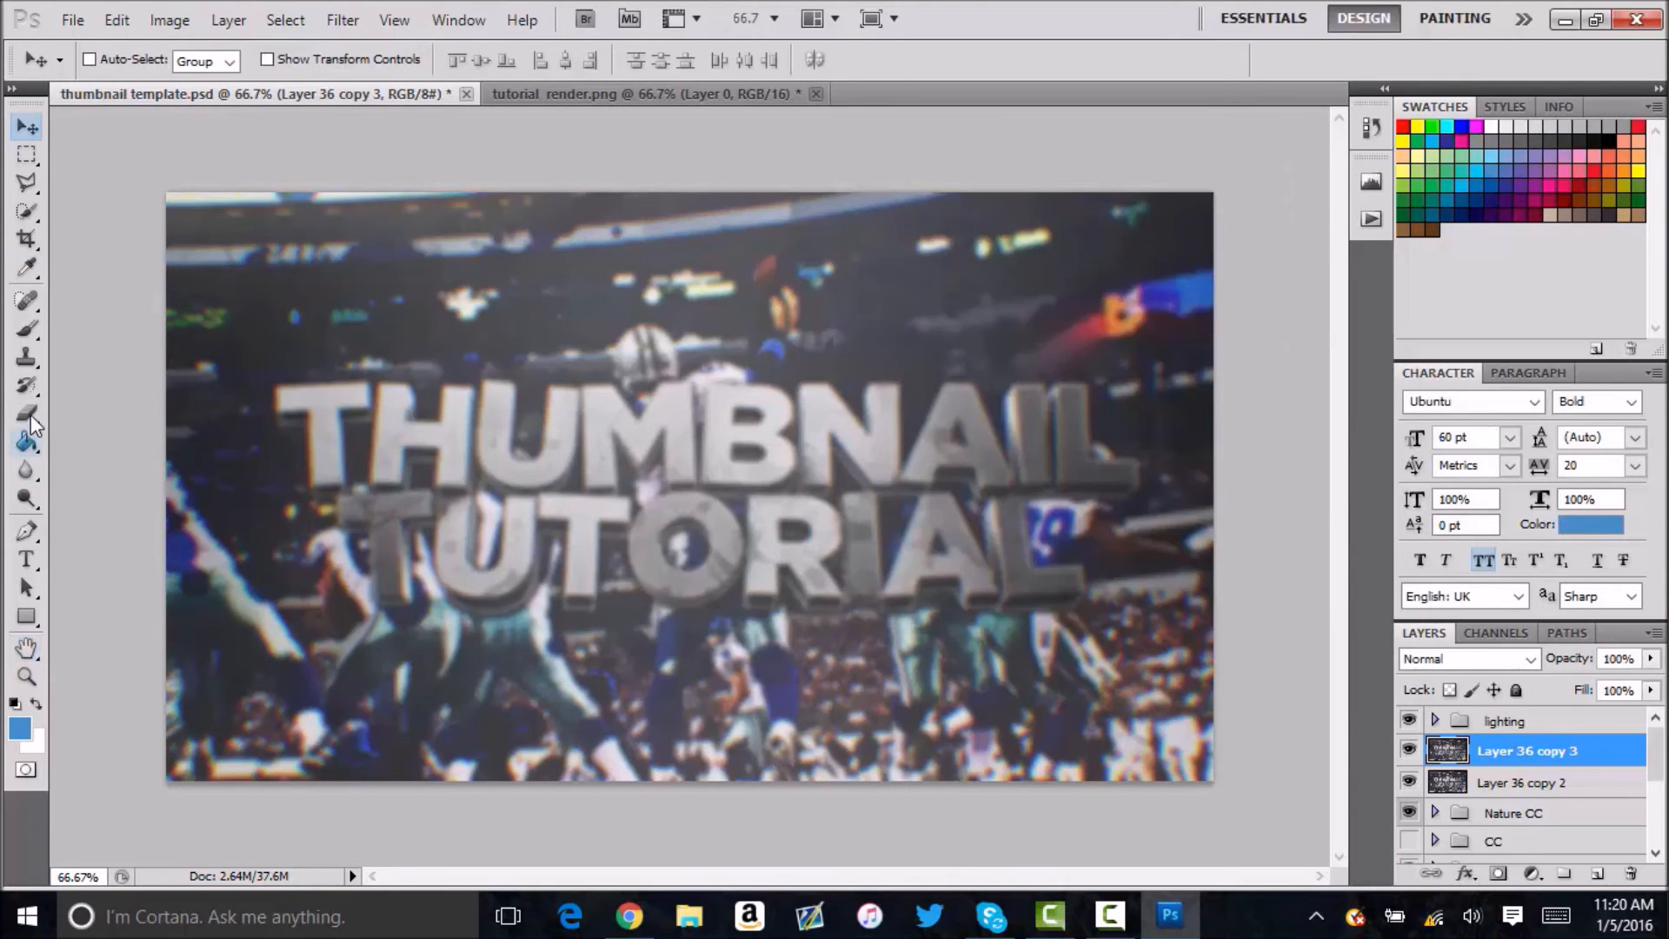
Erase the blurred layer over the THUMBNAIL TUTORIAL lettering so the sharp text shows through.
click(32, 423)
mouse_move(379, 403)
mouse_down()
mouse_move(310, 412)
mouse_move(340, 414)
mouse_move(335, 481)
mouse_move(454, 428)
mouse_move(540, 466)
mouse_move(600, 430)
mouse_move(869, 430)
mouse_move(894, 457)
mouse_move(956, 417)
mouse_move(1026, 465)
mouse_move(1077, 452)
mouse_move(970, 501)
mouse_move(1042, 586)
mouse_move(956, 519)
mouse_move(939, 570)
mouse_move(849, 503)
mouse_move(747, 517)
mouse_move(795, 556)
mouse_move(747, 574)
mouse_move(643, 535)
mouse_move(515, 553)
mouse_move(360, 514)
mouse_up()
right_click(406, 430)
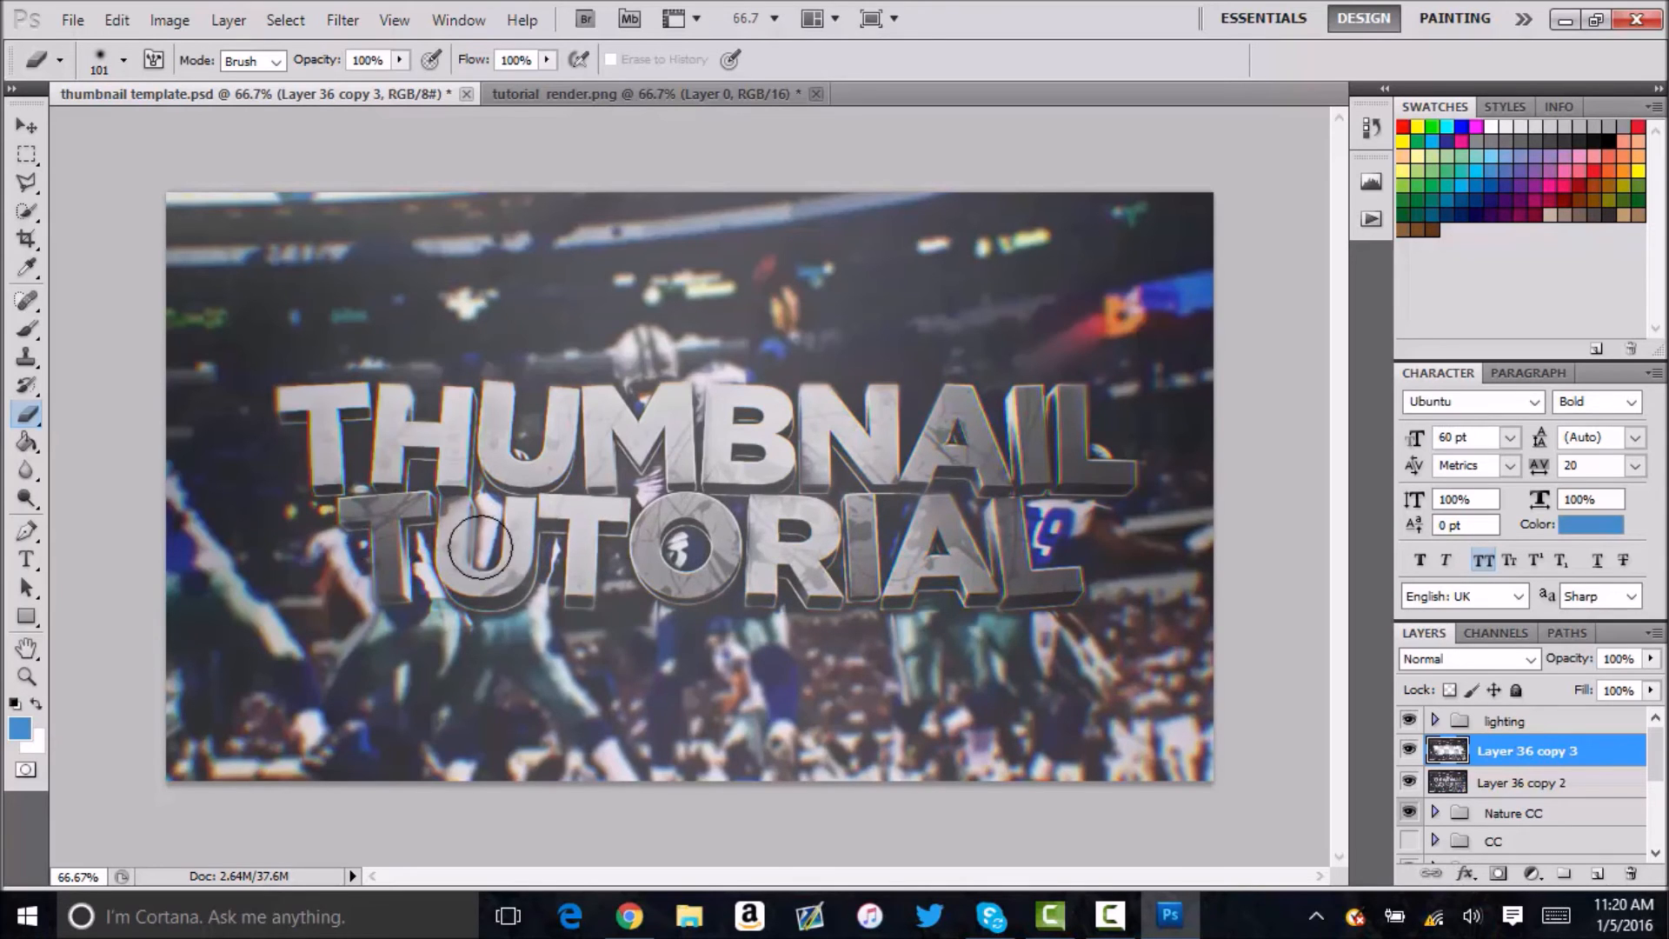
Reset the Design workspace to restore the displaced panel layout.
drag(1618, 647, 1556, 660)
click(458, 19)
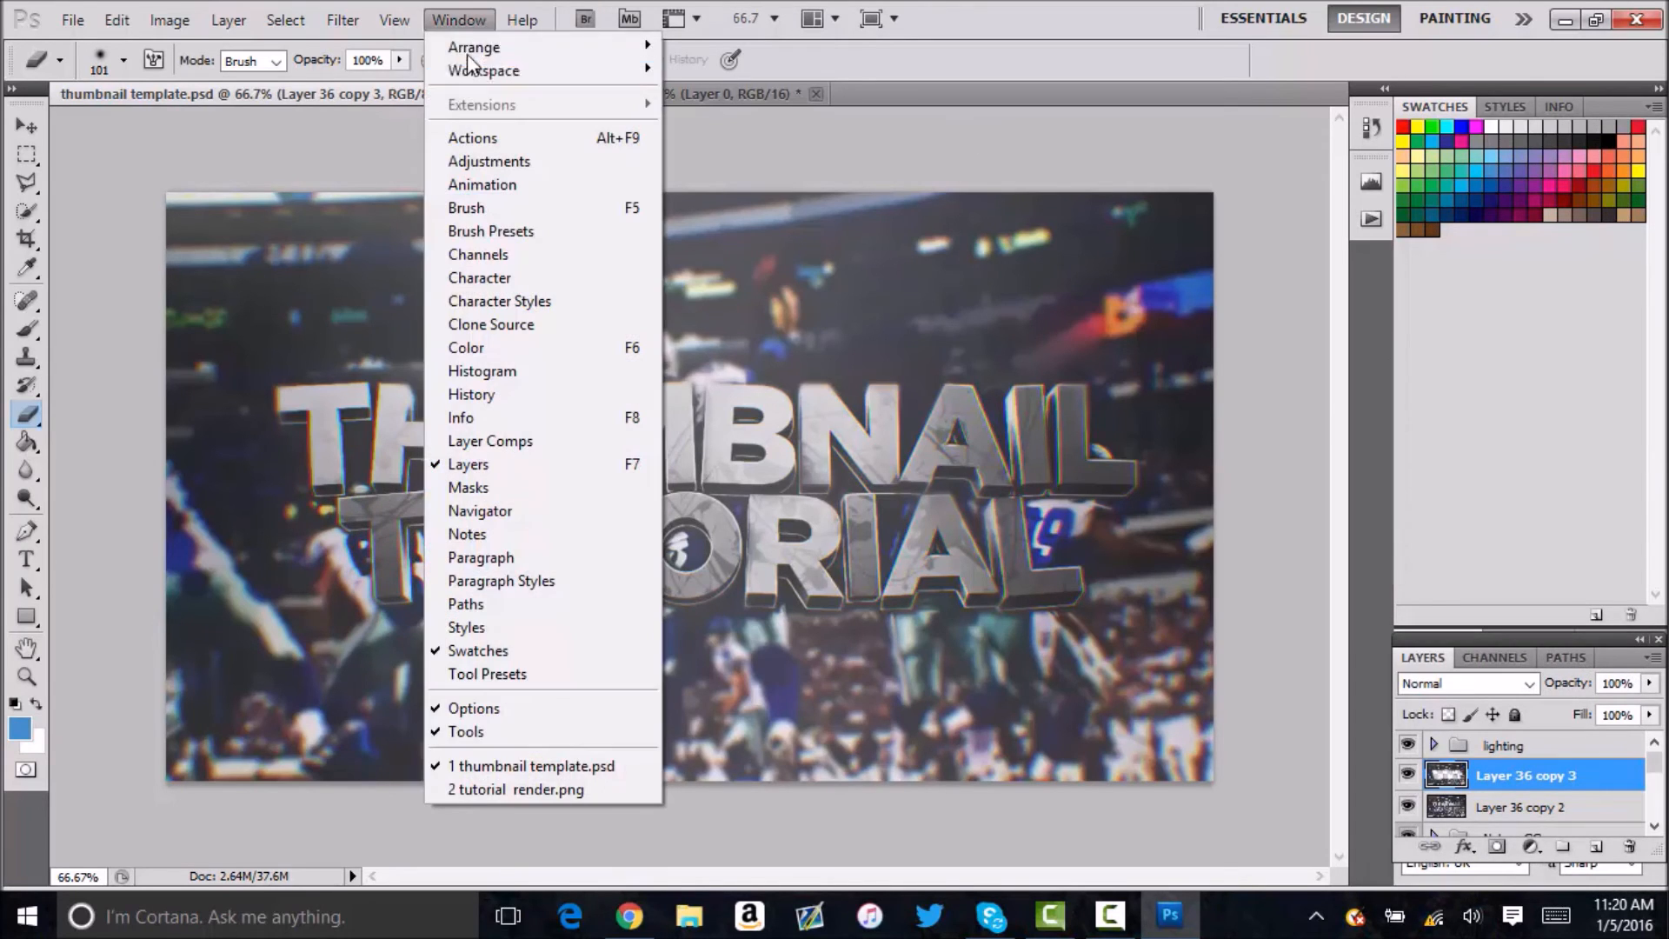
mouse_move(482, 75)
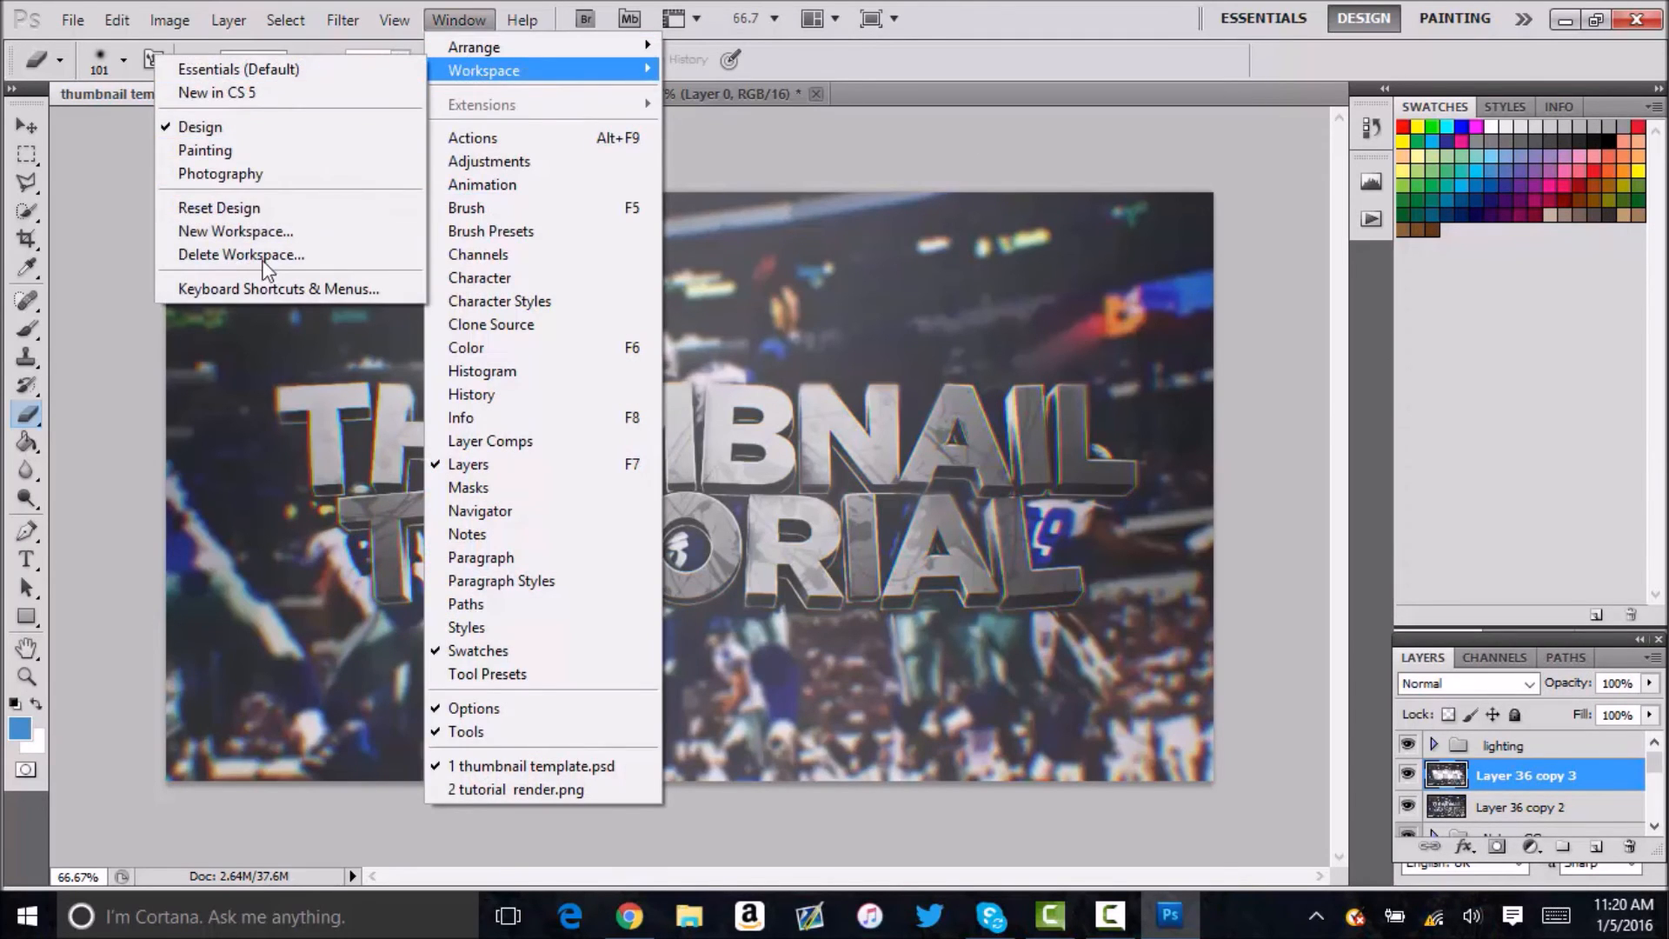
click(253, 215)
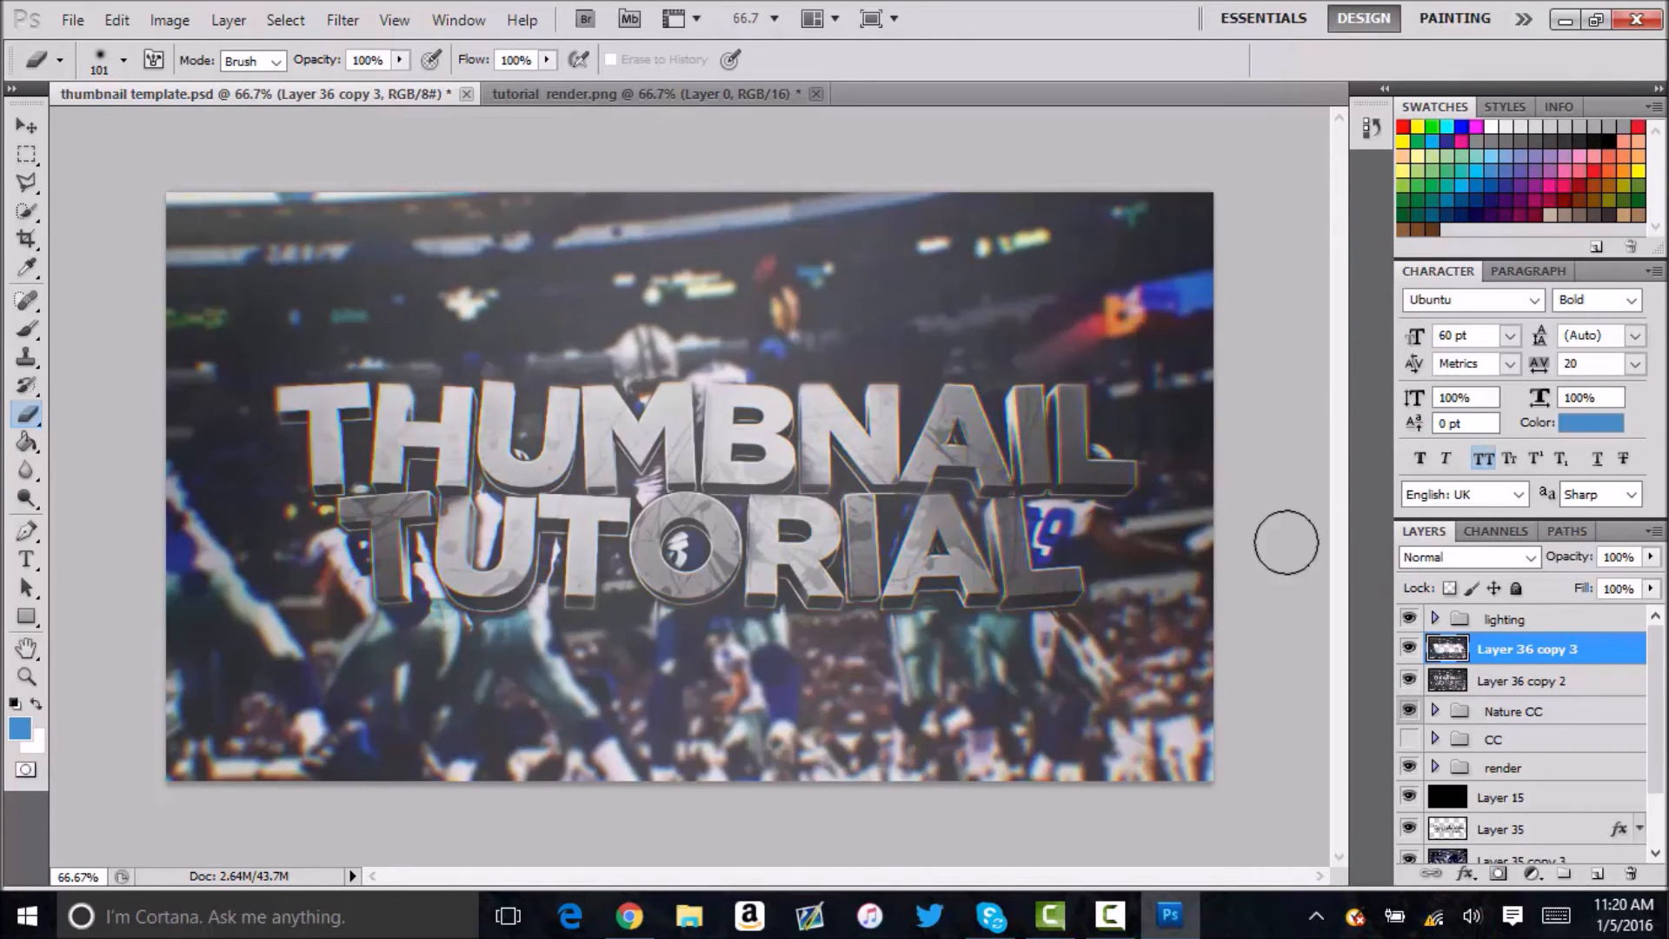
Set Layer 36 copy 3's opacity to 30%, merge it with Layer 36 copy 2 and duplicate the merged layer.
click(1628, 557)
text(30)
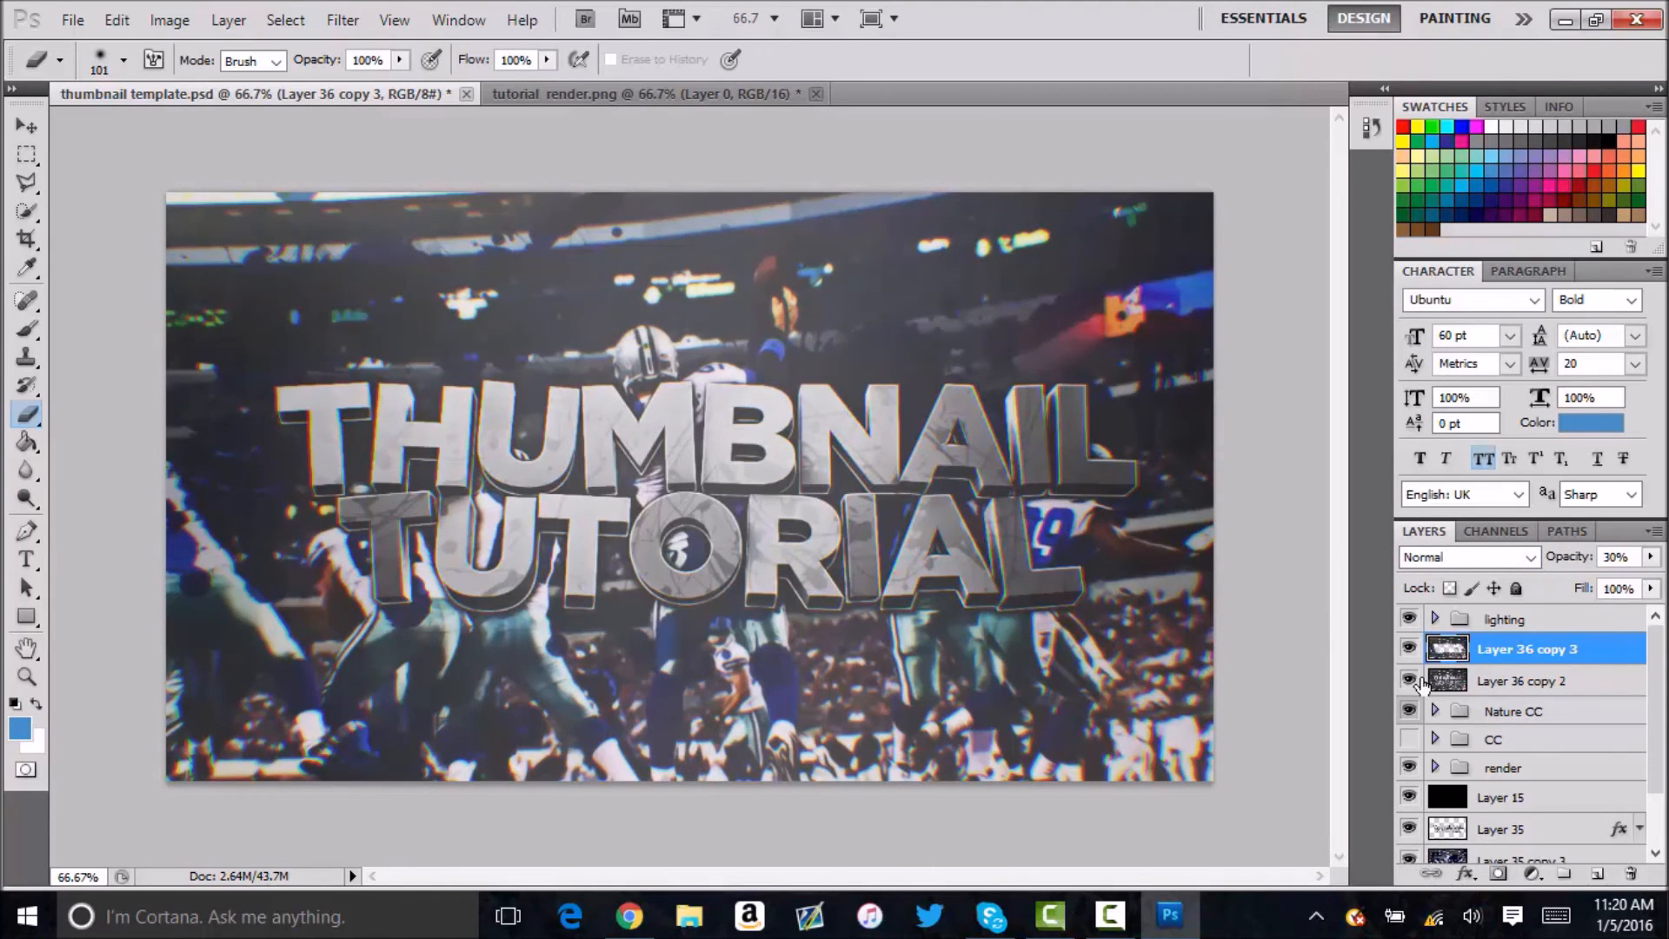
shift+click(1534, 682)
key(ctrl+e)
key(ctrl+j)
click(344, 22)
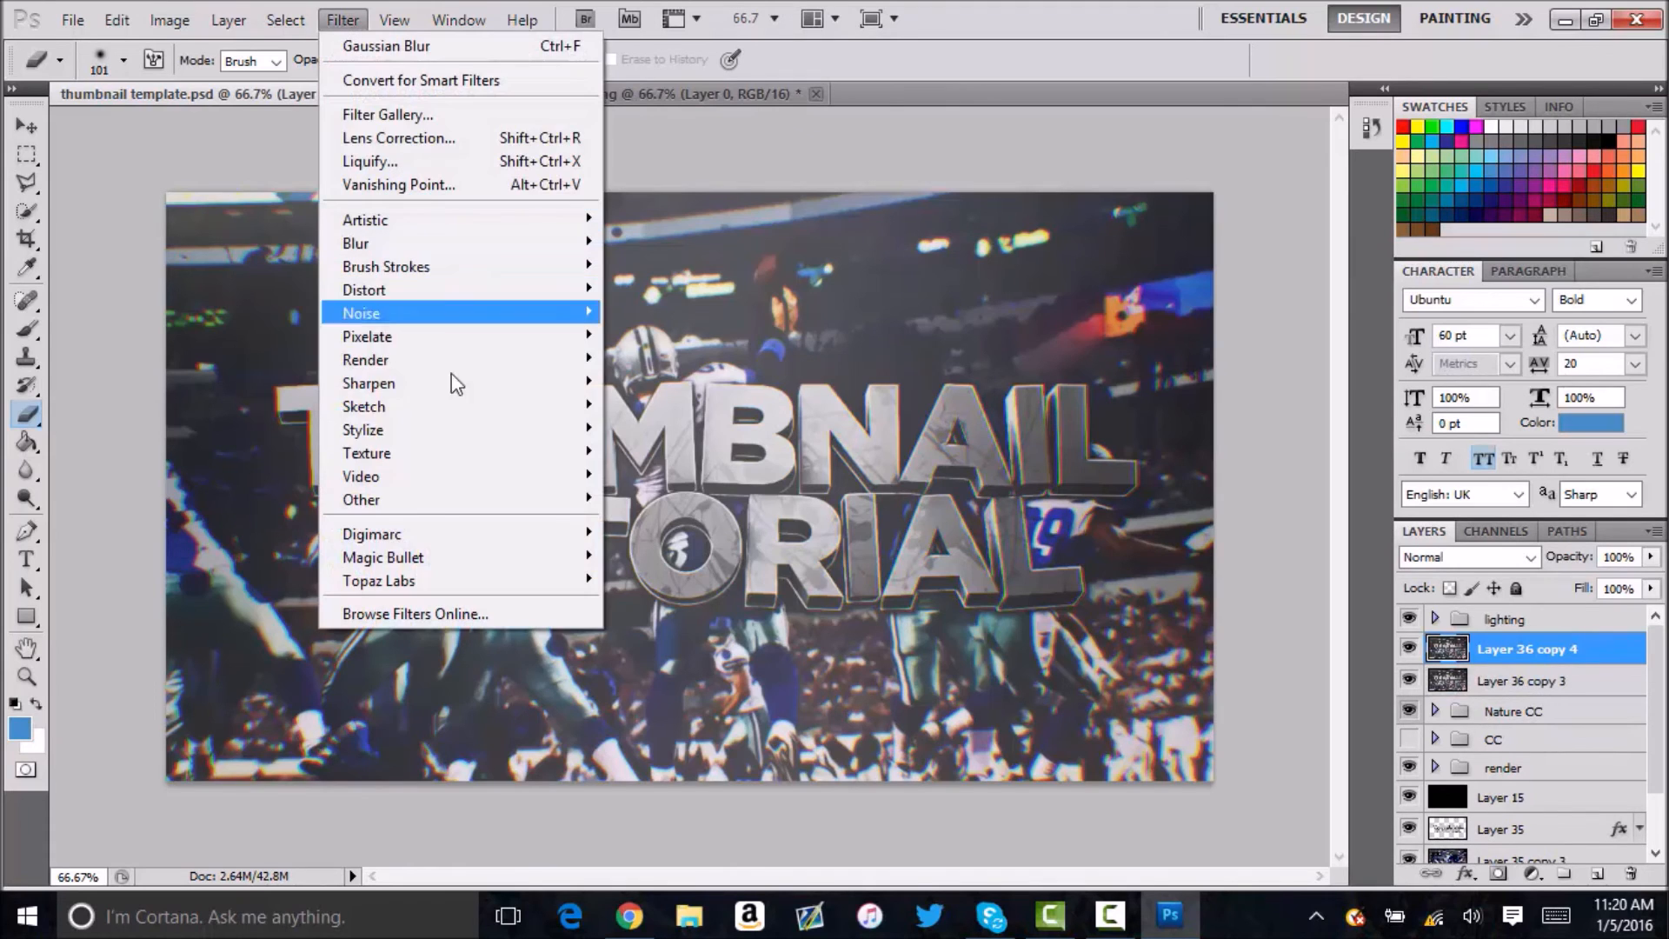
mouse_move(323, 501)
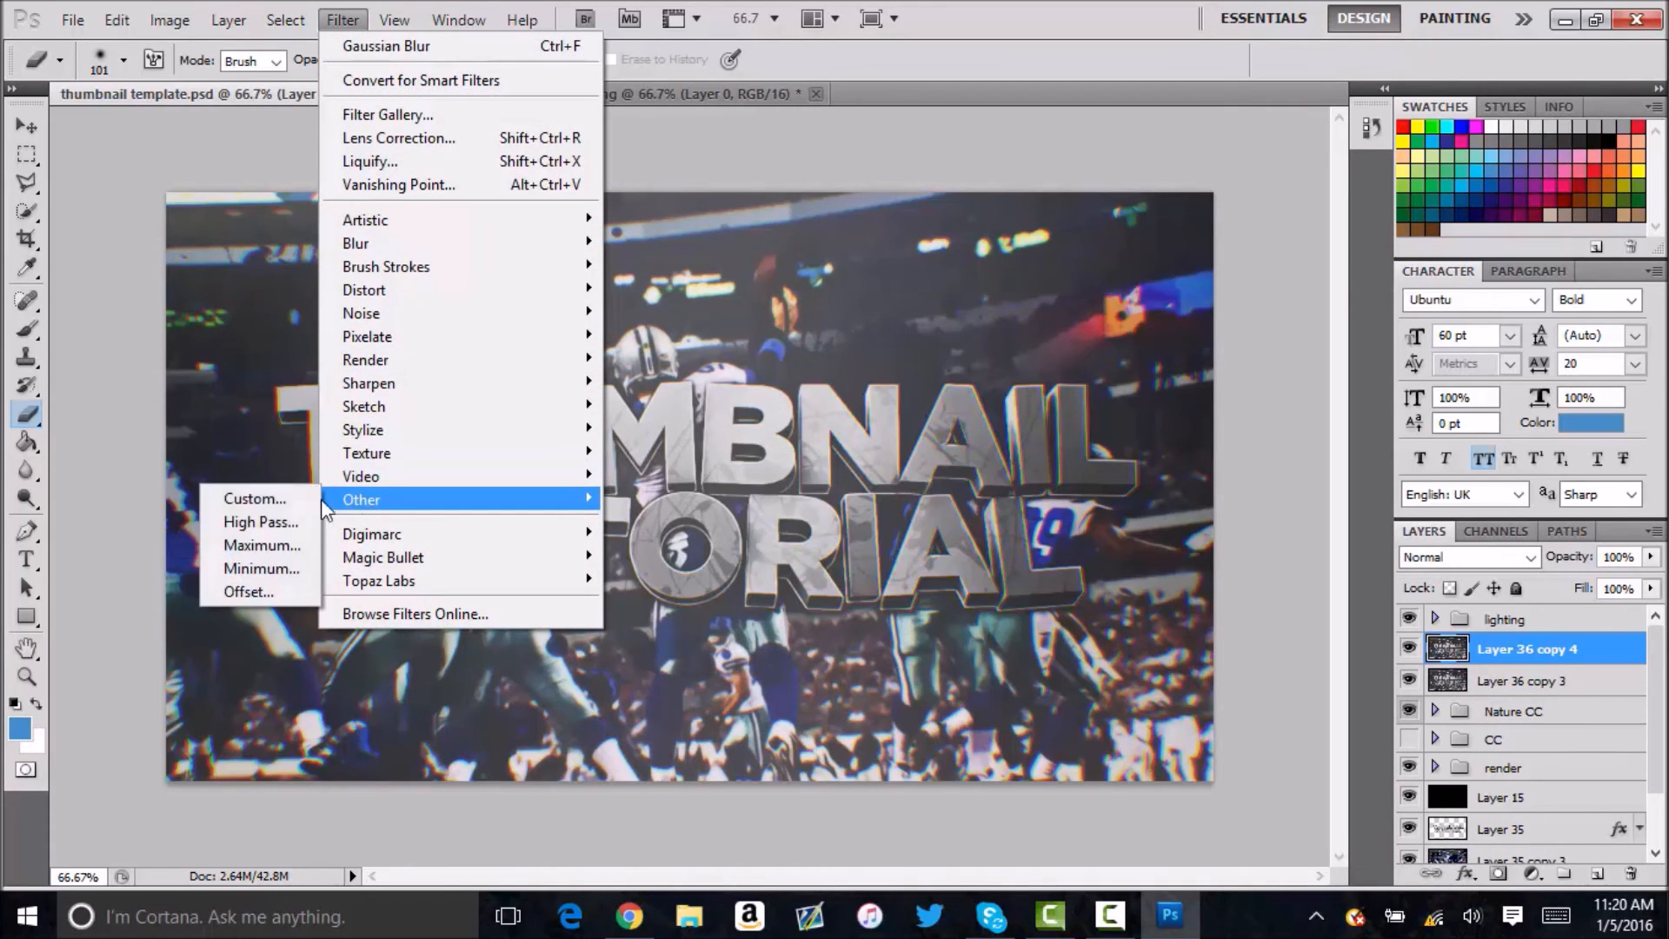
click(261, 545)
click(988, 253)
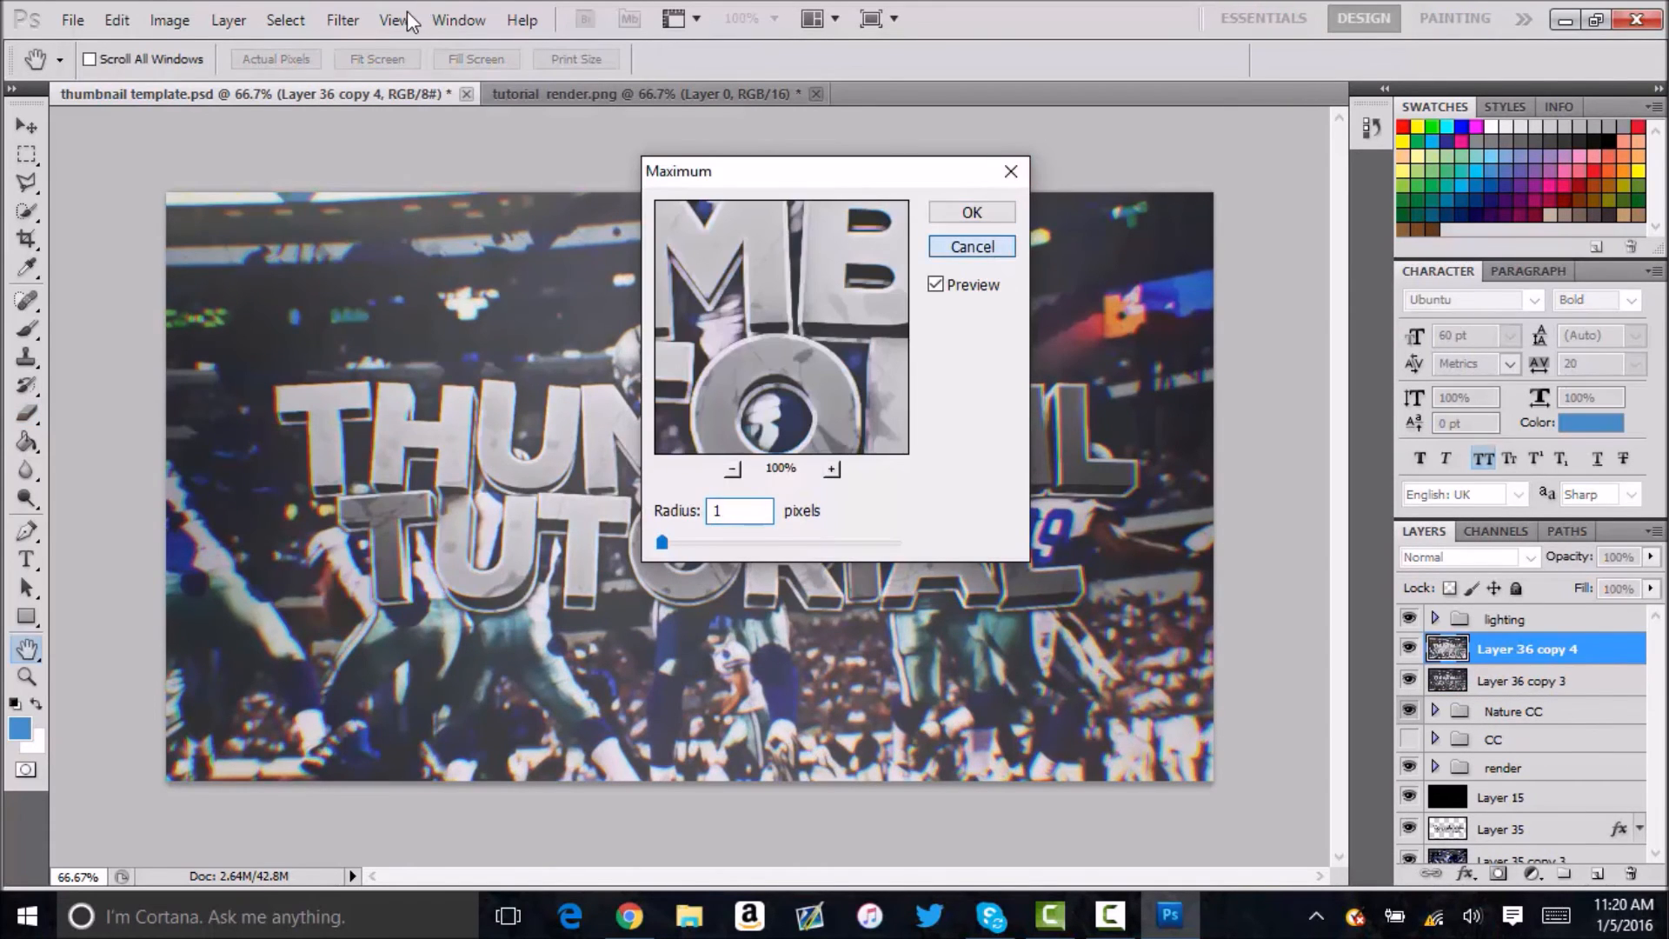
key(e)
Apply a High Pass filter with a 5.0-pixel radius to Layer 36 copy 4 and set its blend mode to Overlay.
click(394, 19)
mouse_move(351, 24)
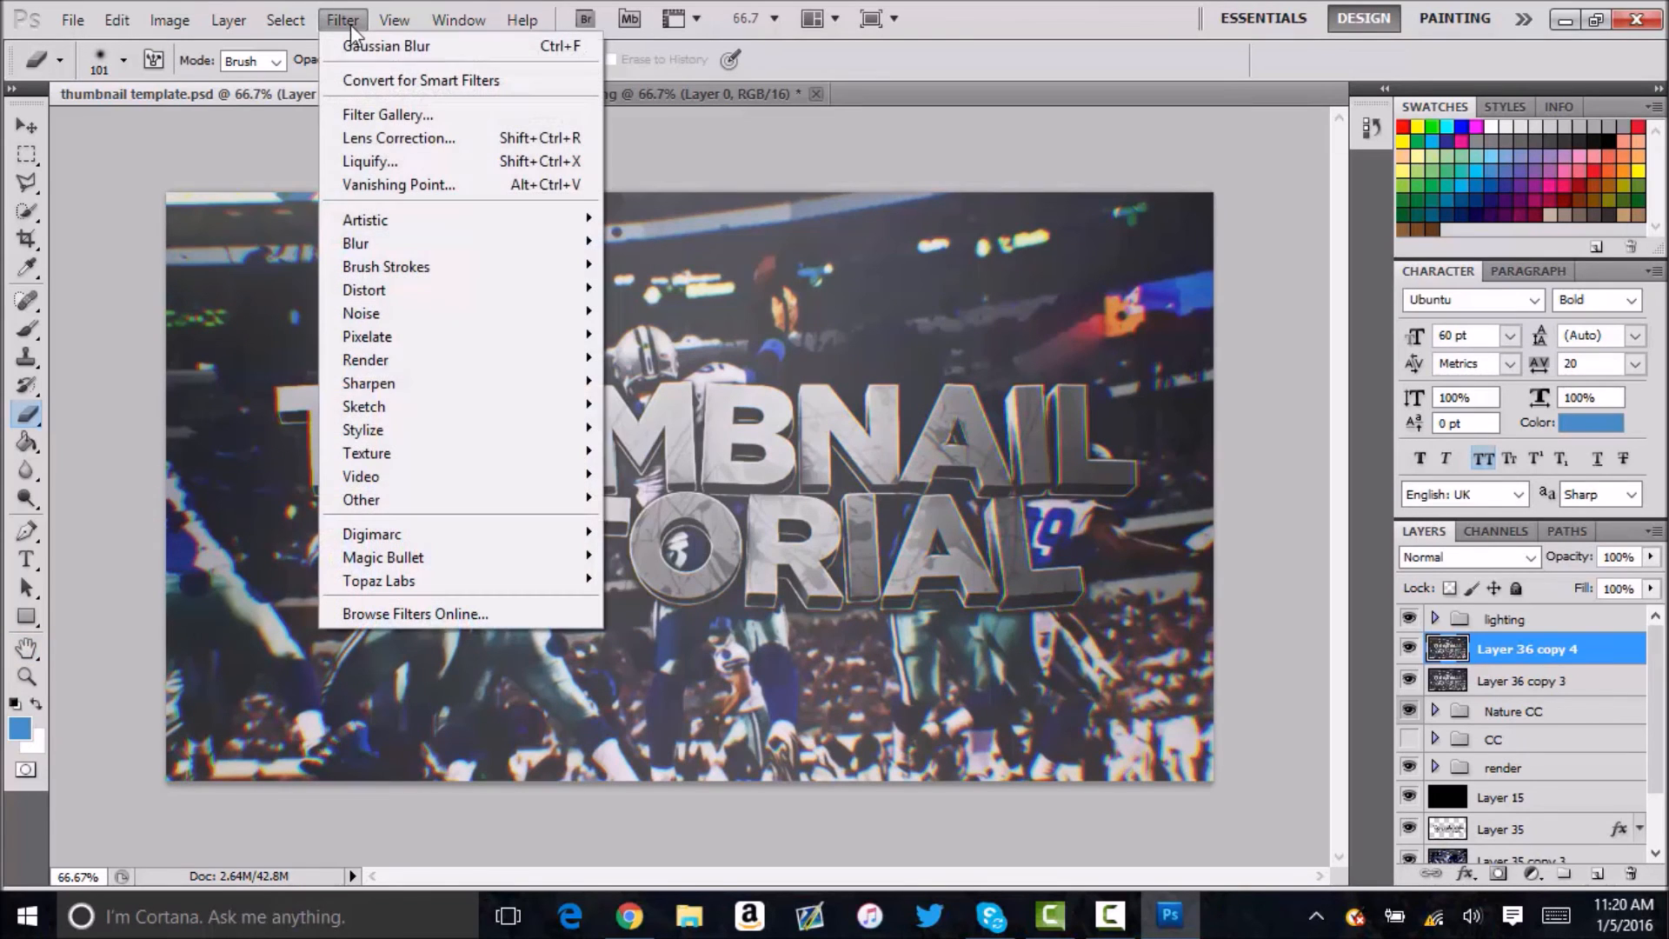
mouse_move(365, 498)
click(261, 522)
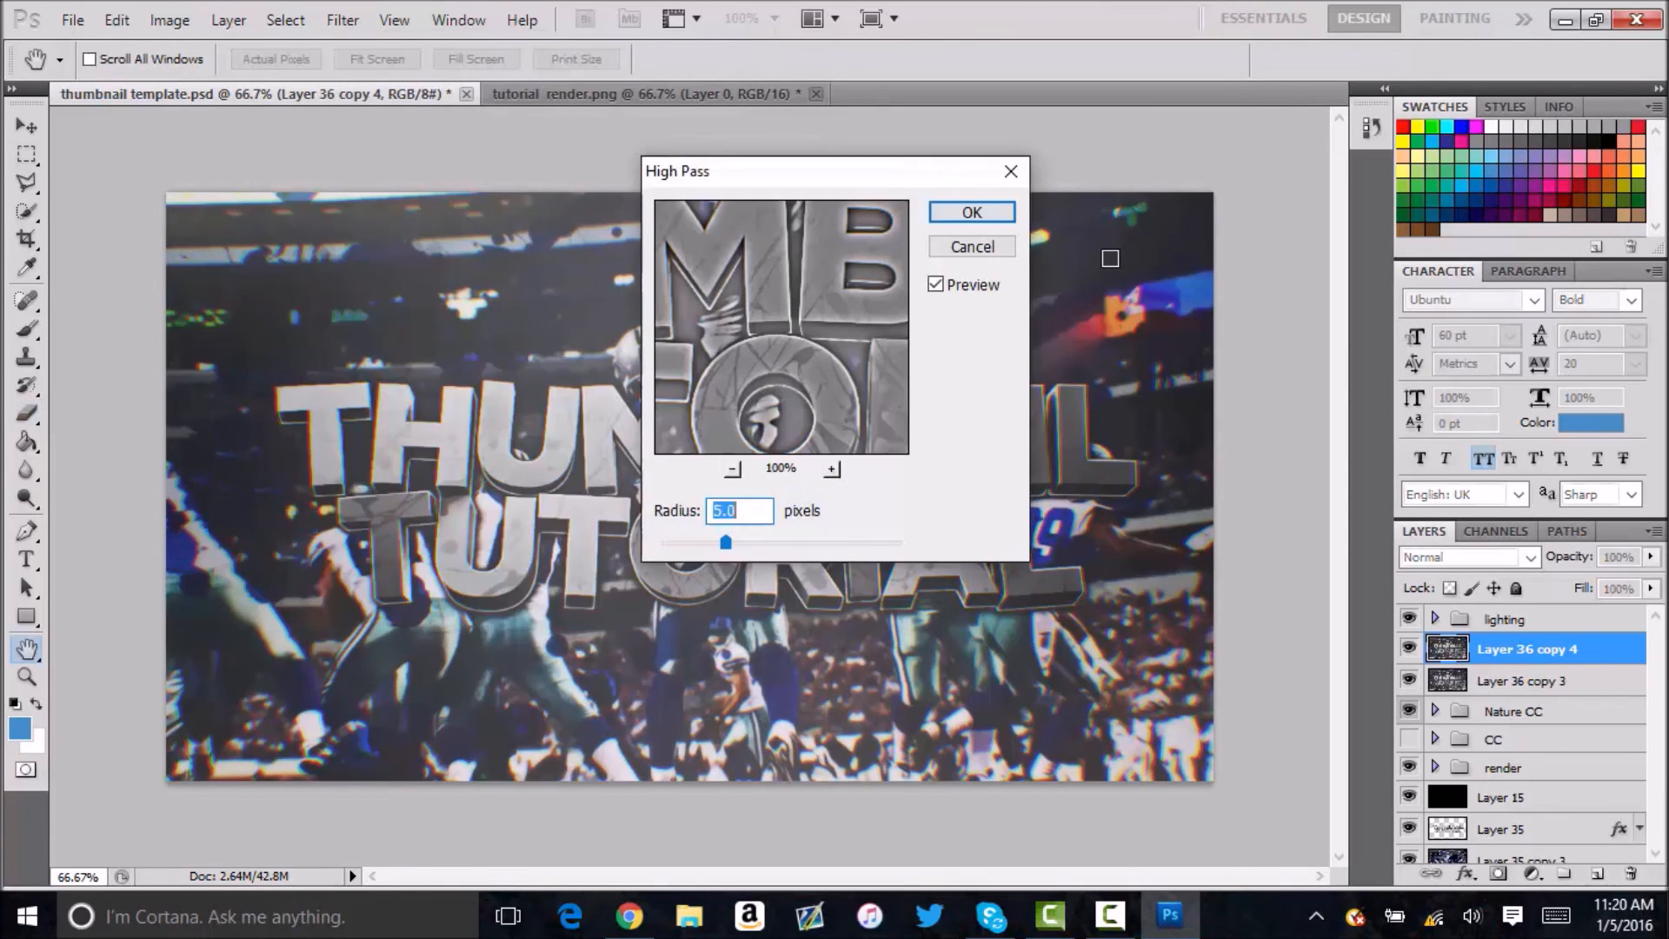
click(972, 212)
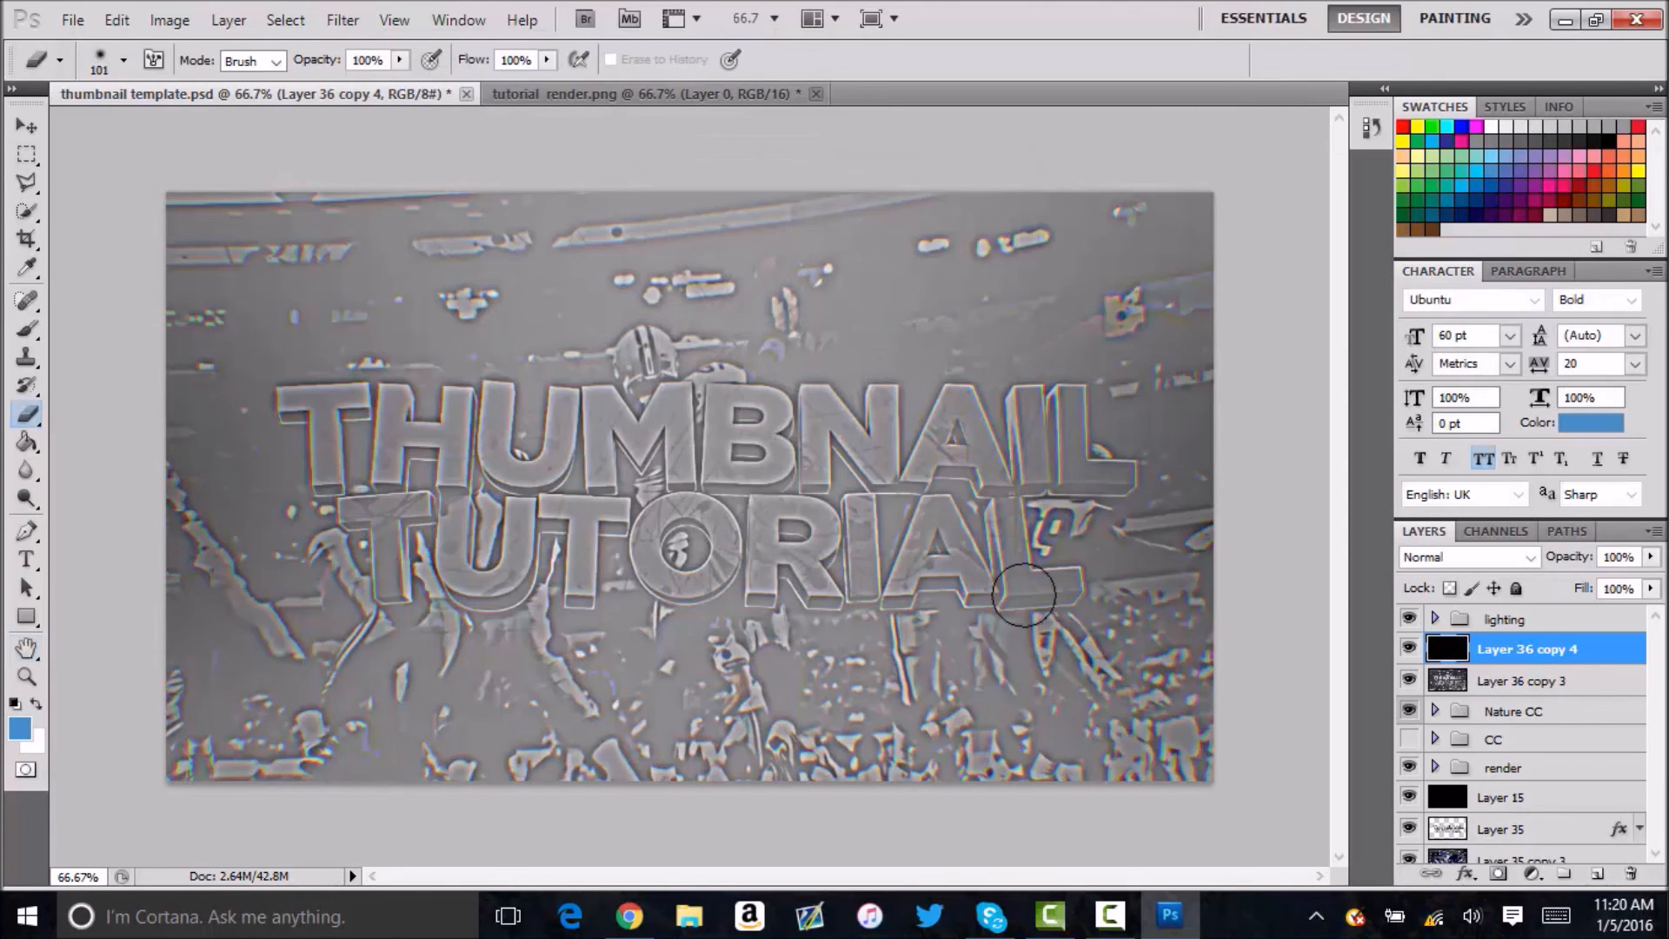
click(1425, 557)
click(1463, 305)
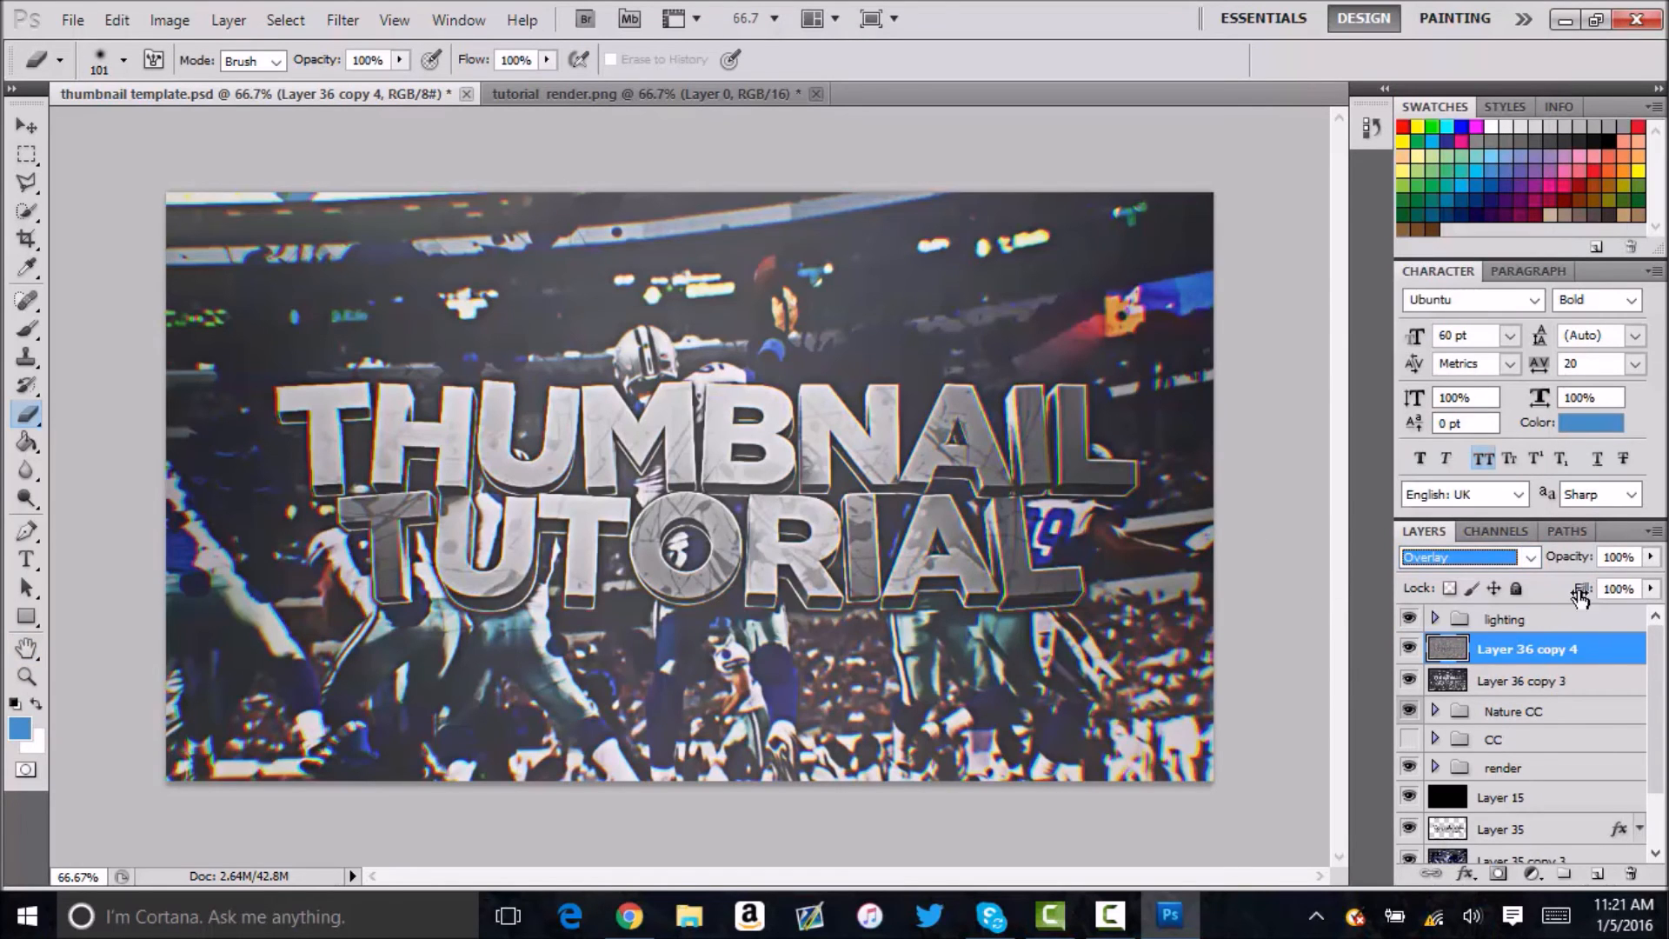
Merge the Overlay High Pass layer with Layer 36 copy 3 and duplicate the merged layer.
click(1415, 655)
click(1415, 656)
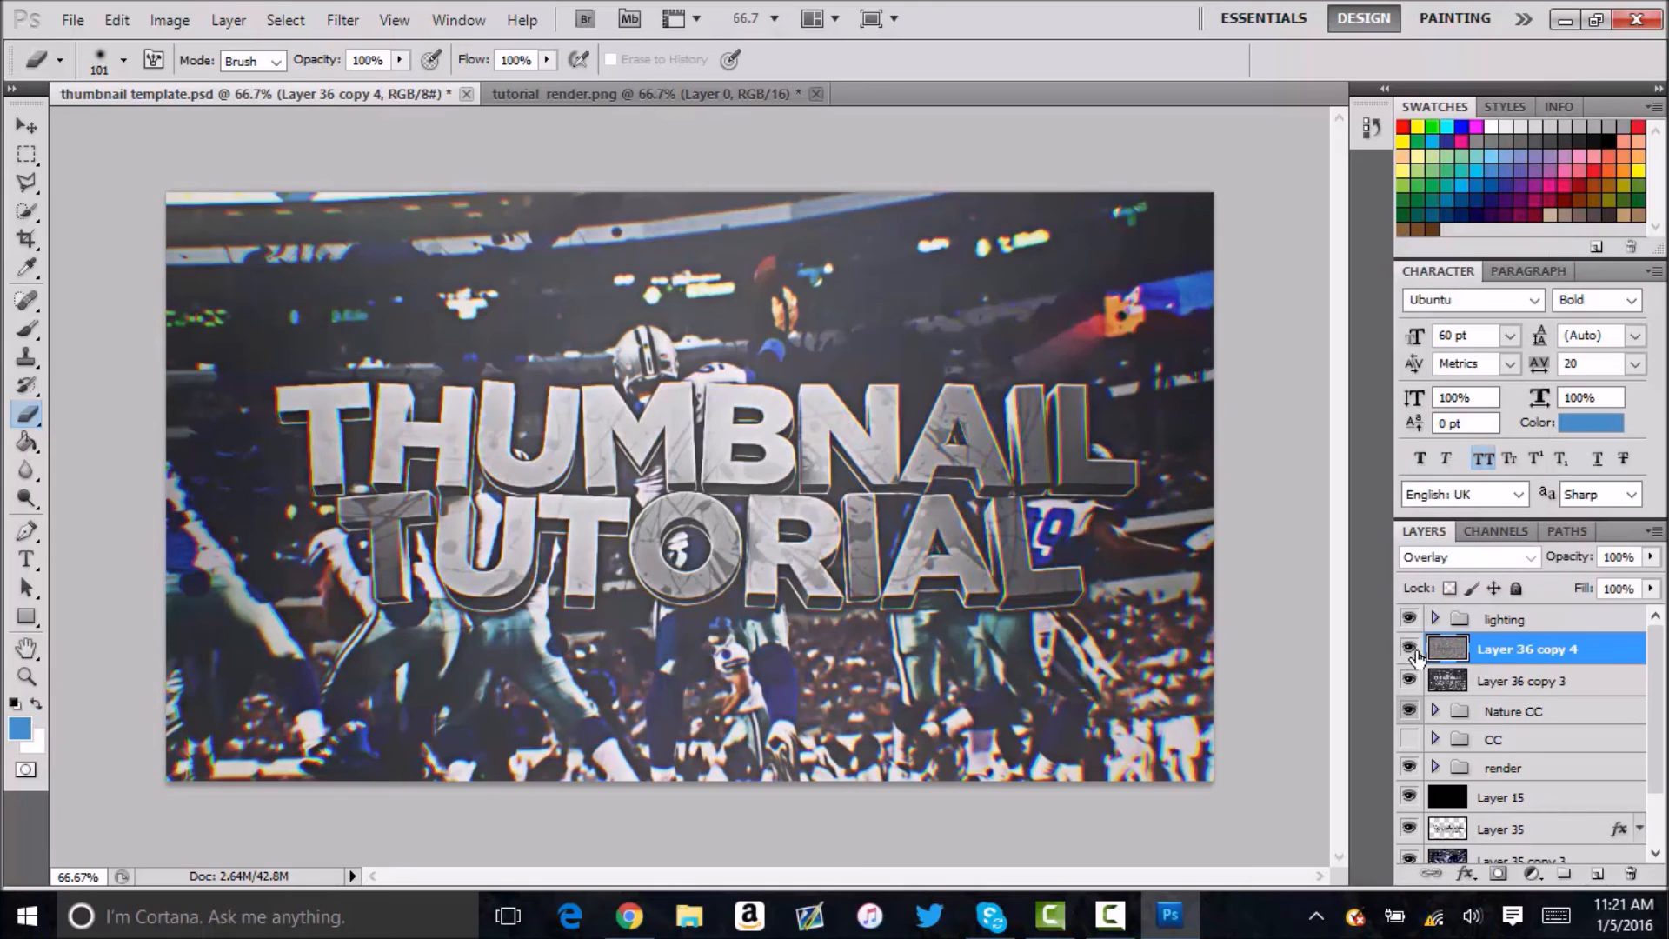
shift+click(1530, 682)
click(1527, 652)
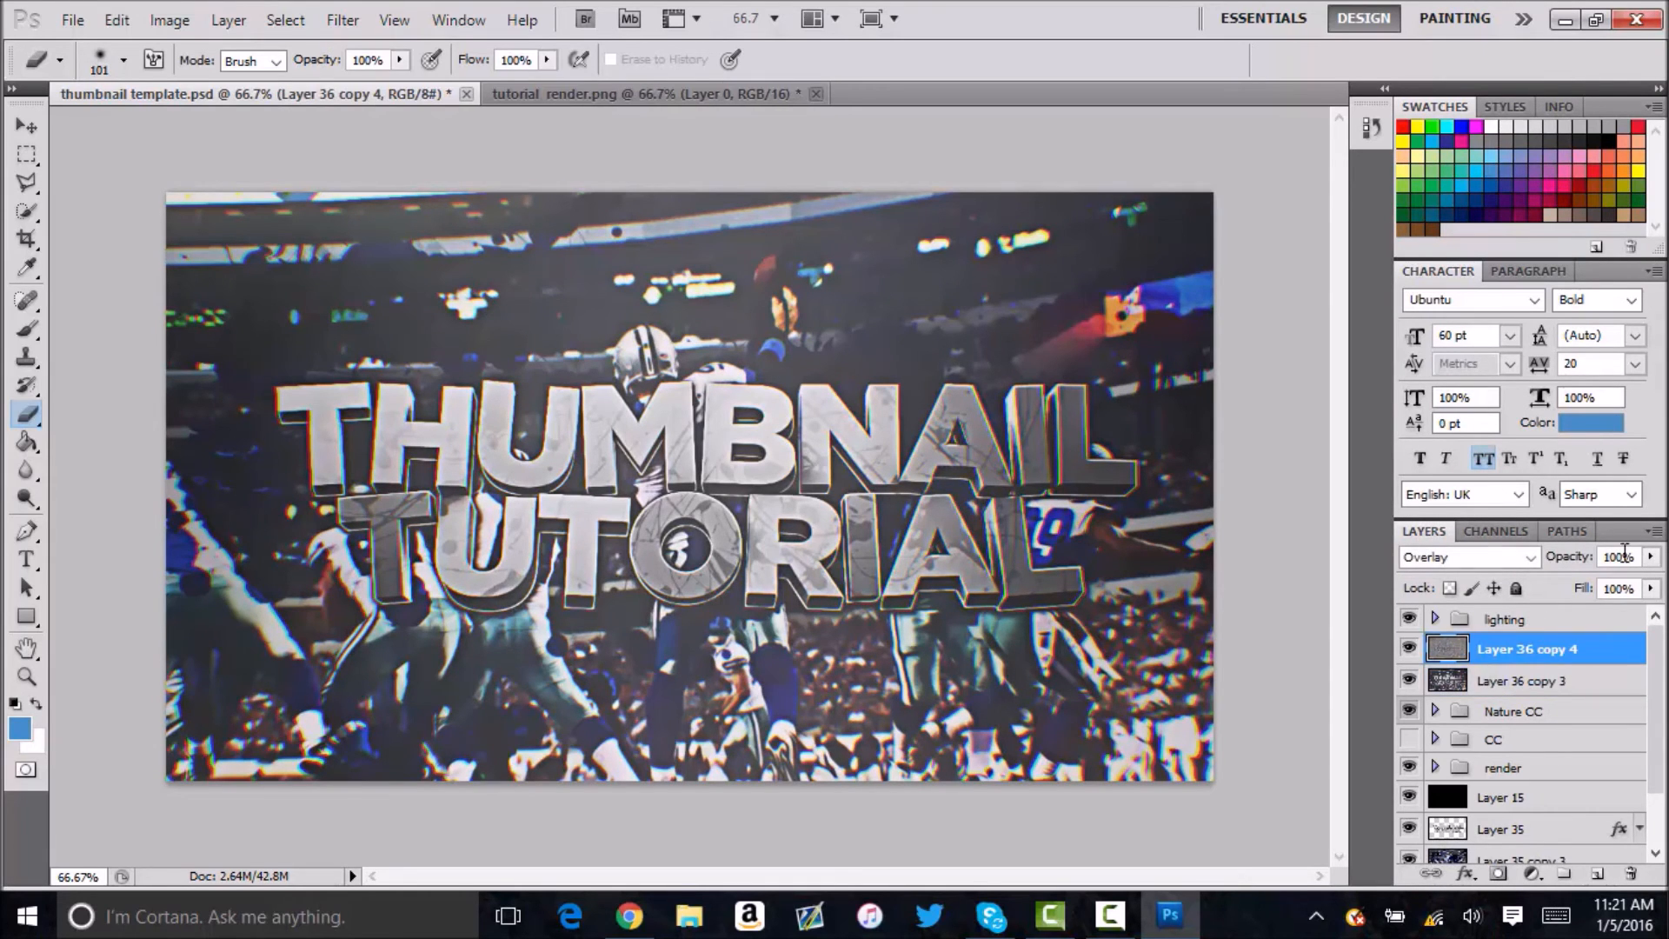
shift+click(1558, 684)
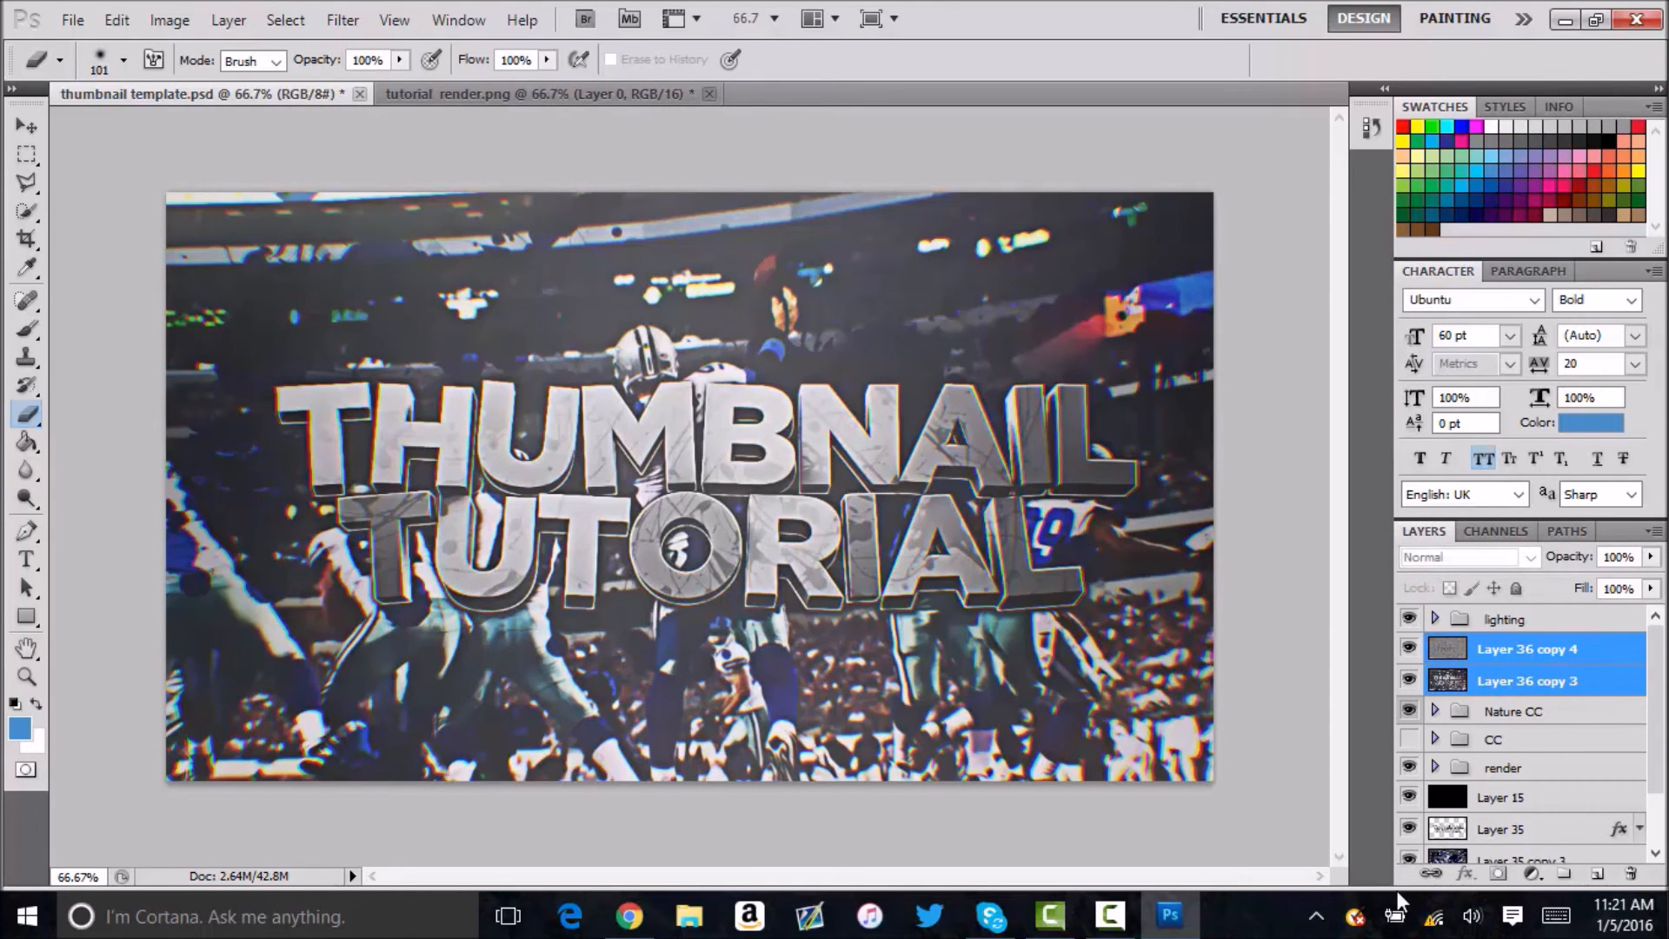
key(ctrl+e)
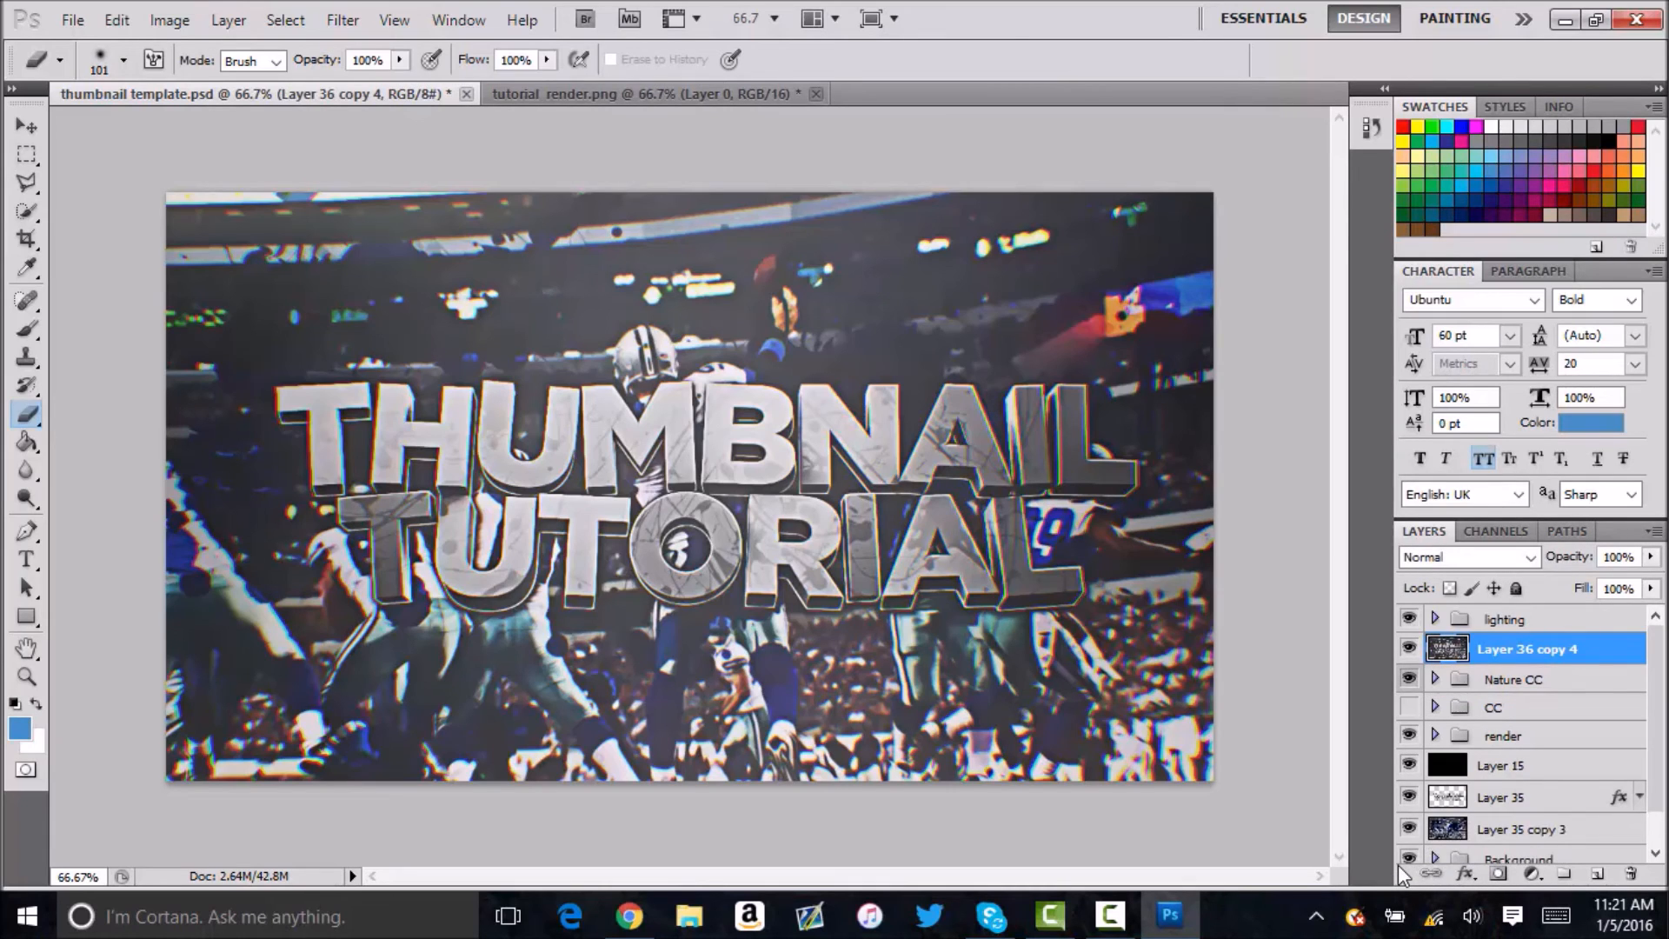
key(ctrl+j)
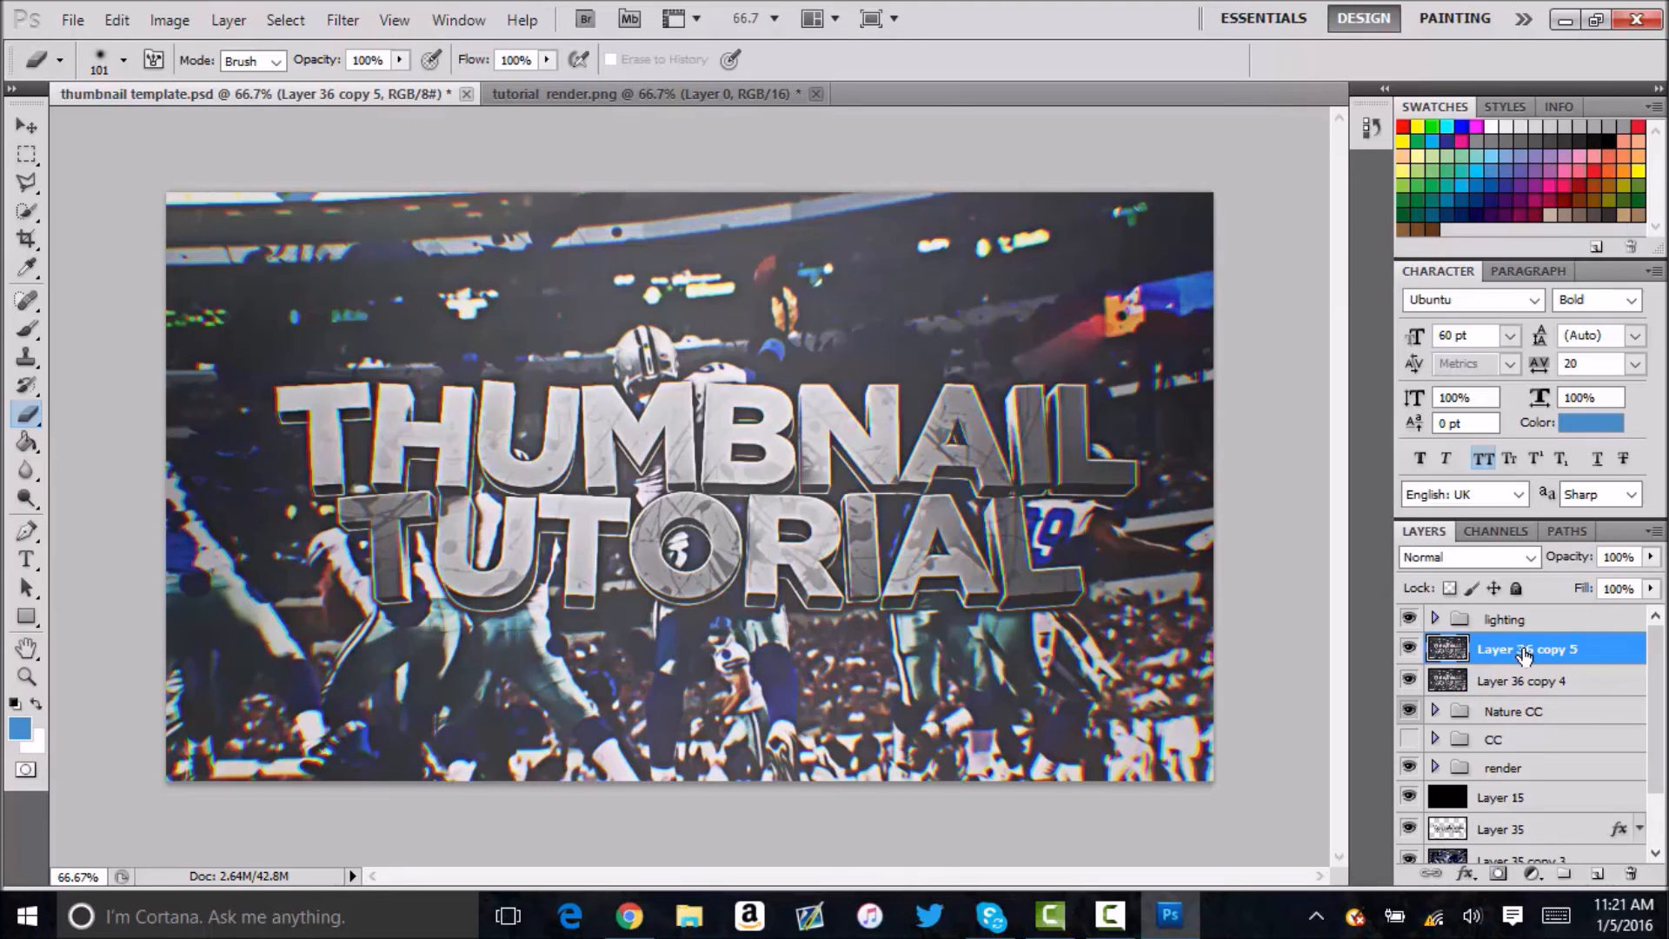
Apply a Median noise filter with a 2-pixel radius to Layer 36 copy 5.
right_click(1523, 654)
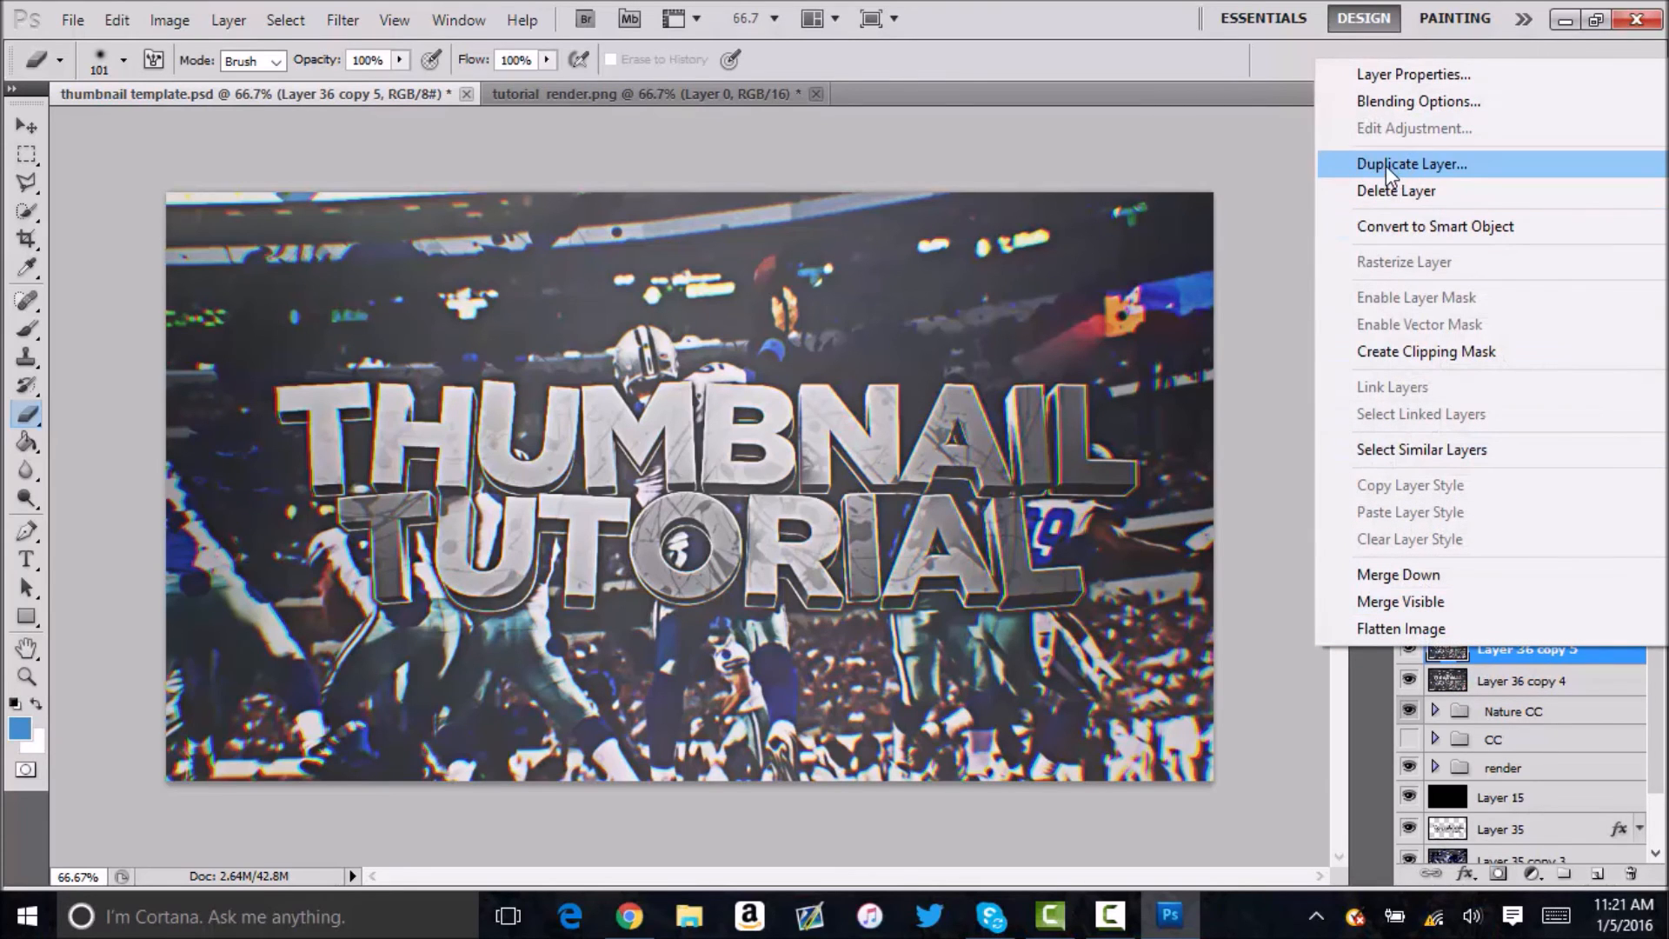
click(1564, 663)
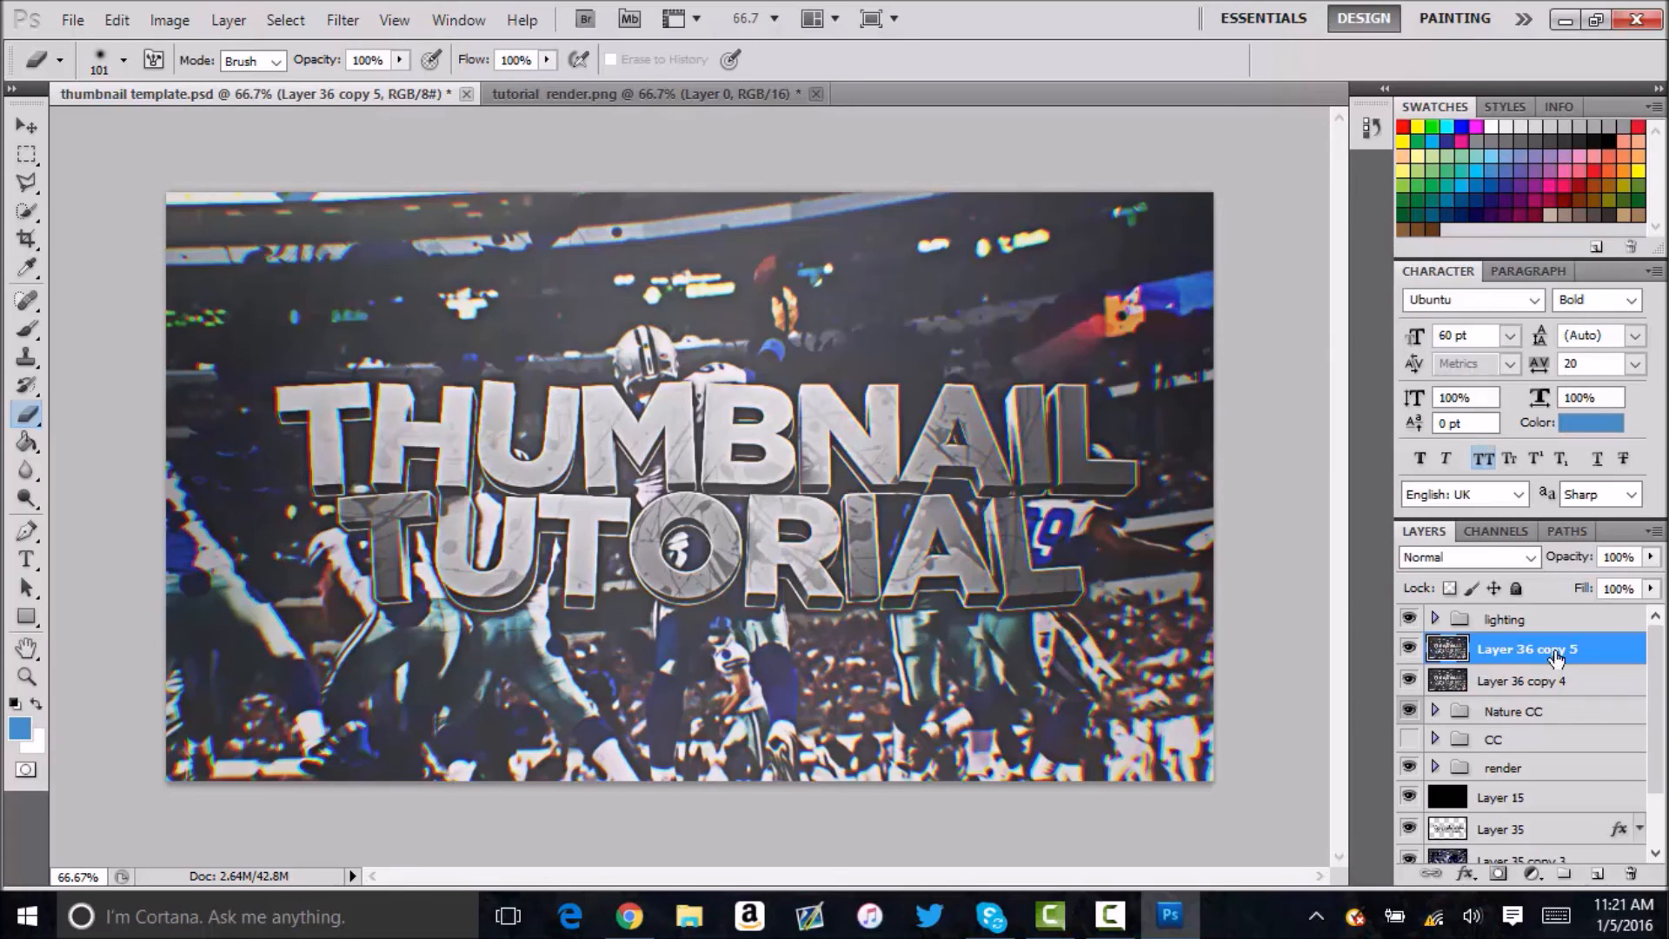
click(341, 22)
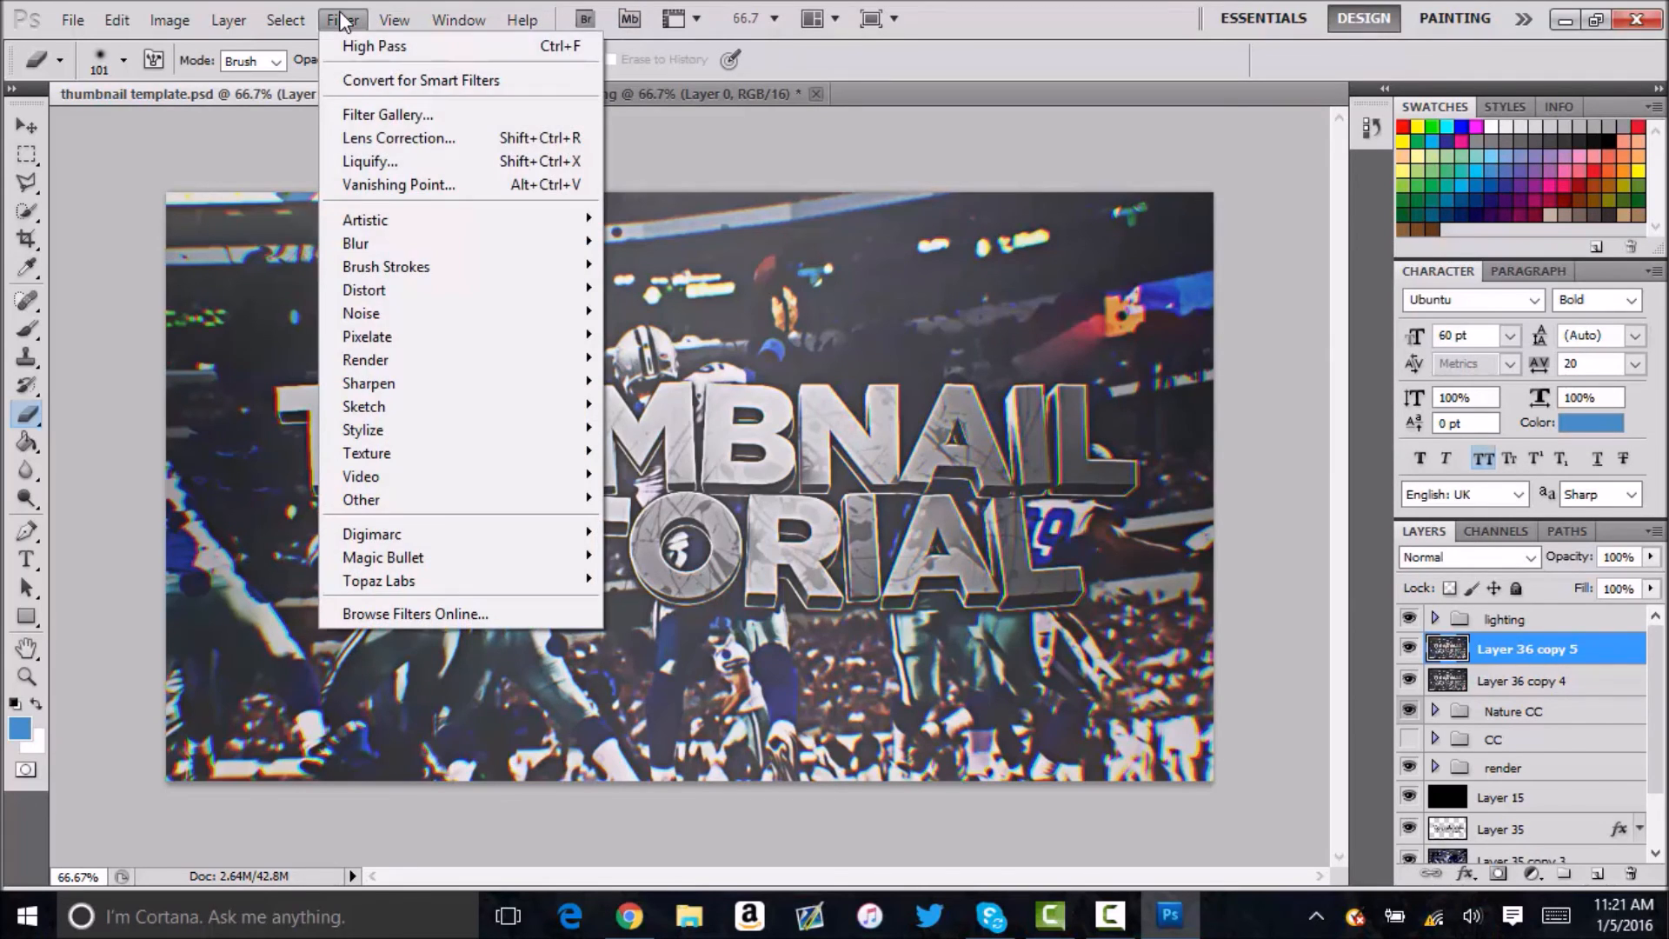
mouse_move(405, 498)
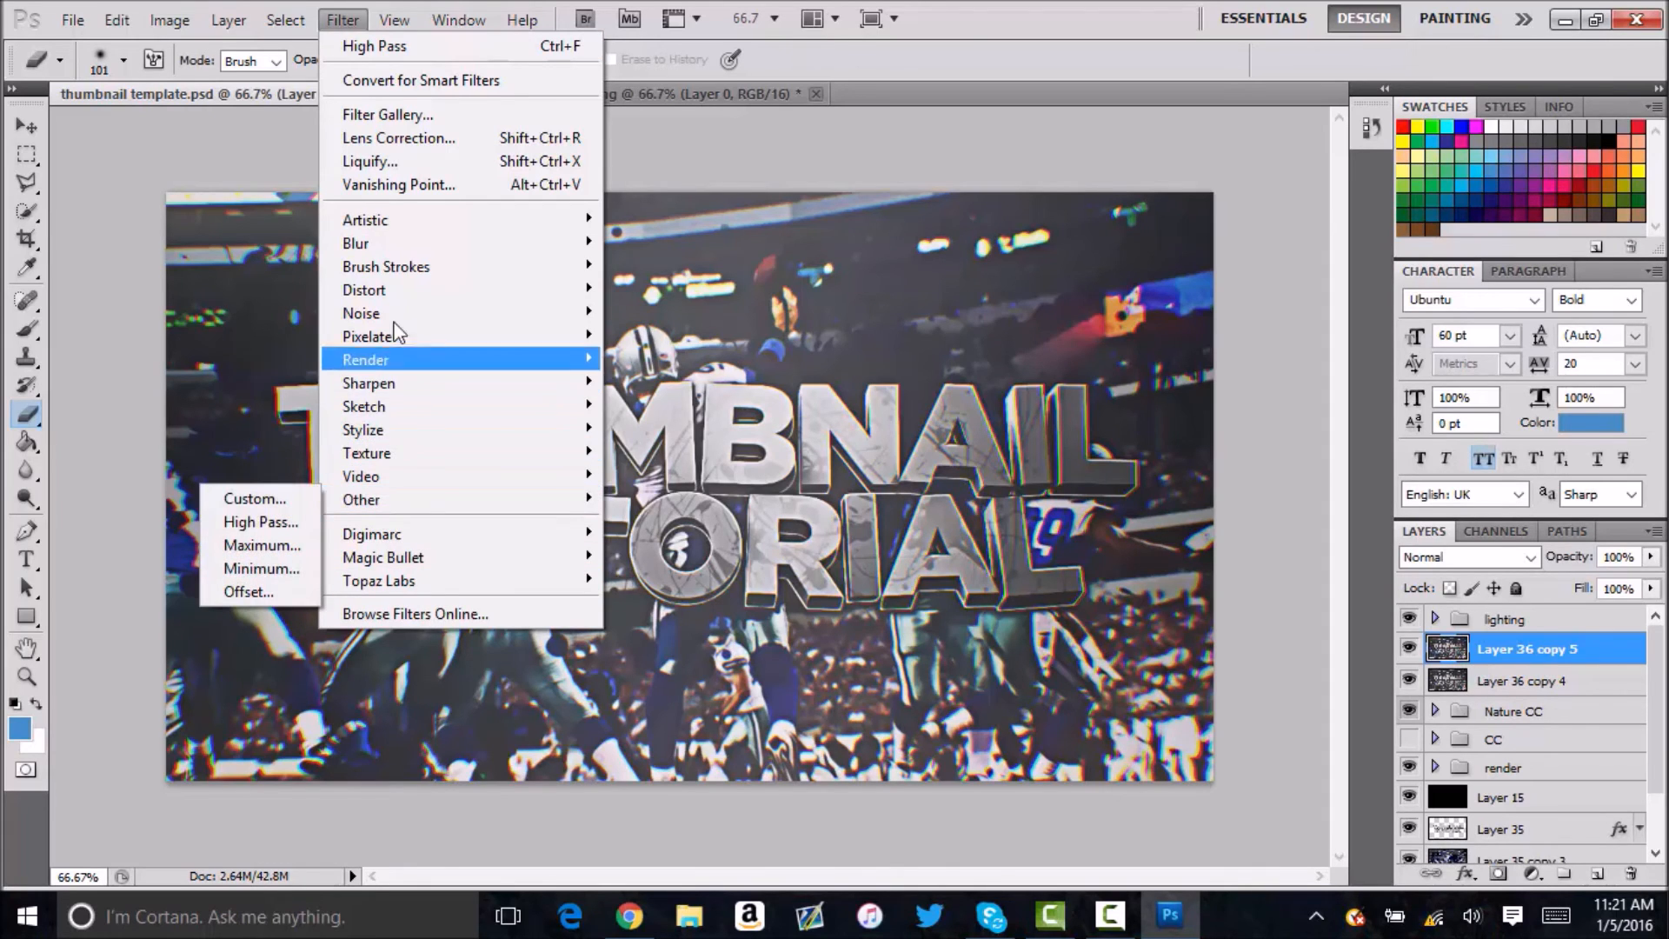
mouse_move(373, 317)
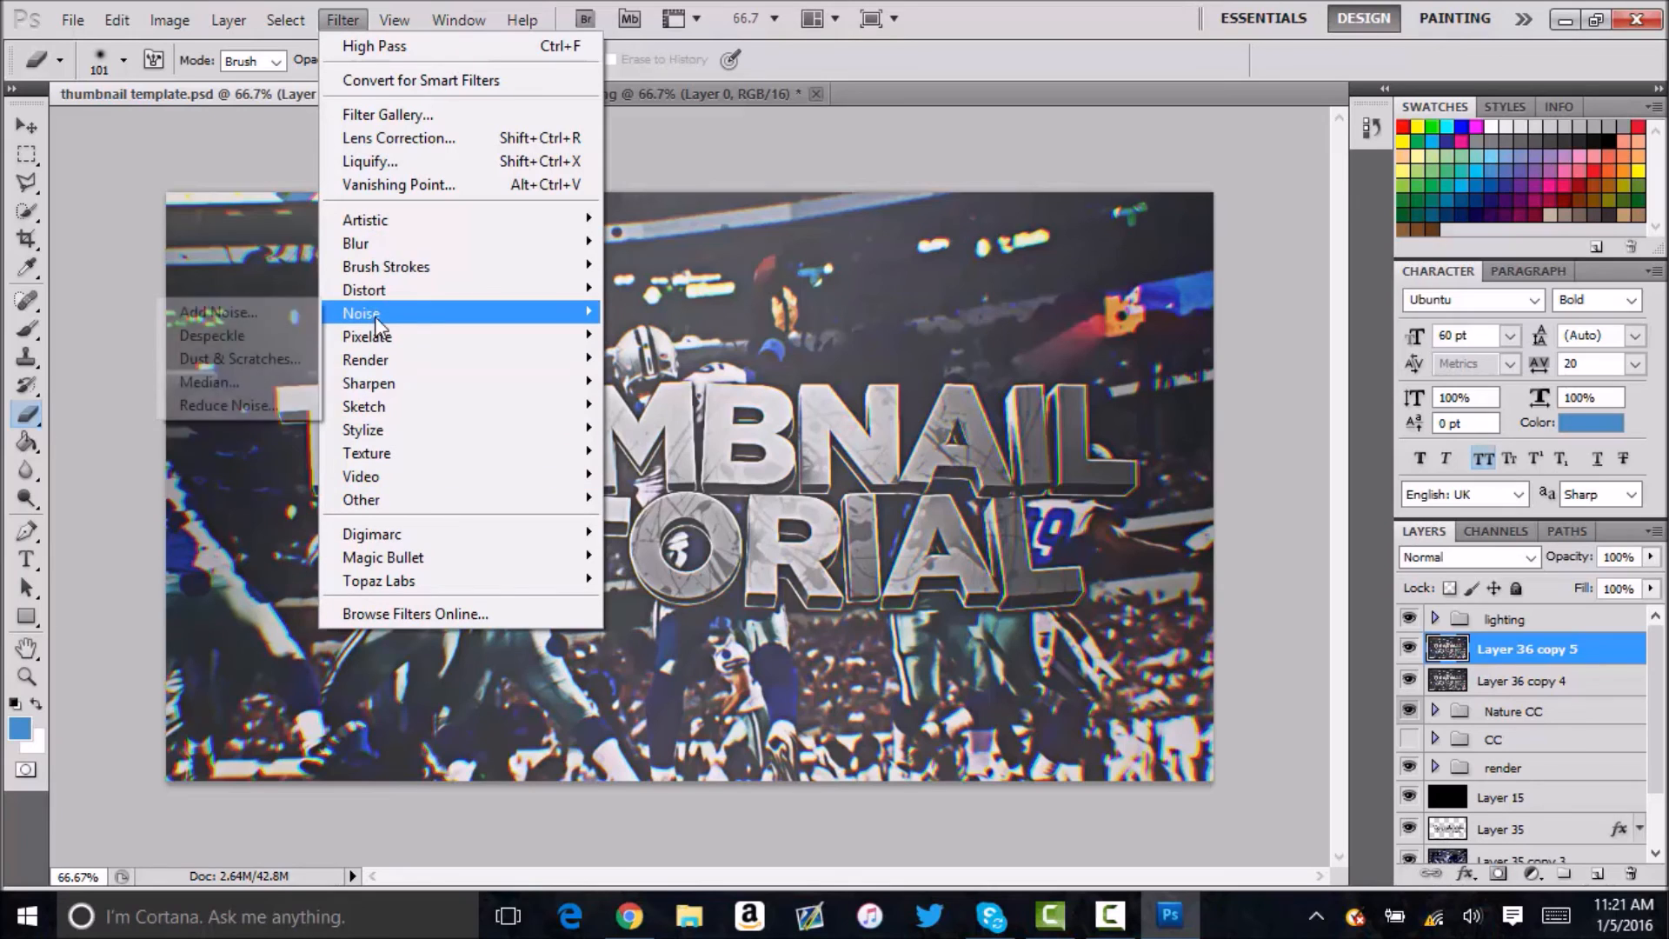
click(266, 384)
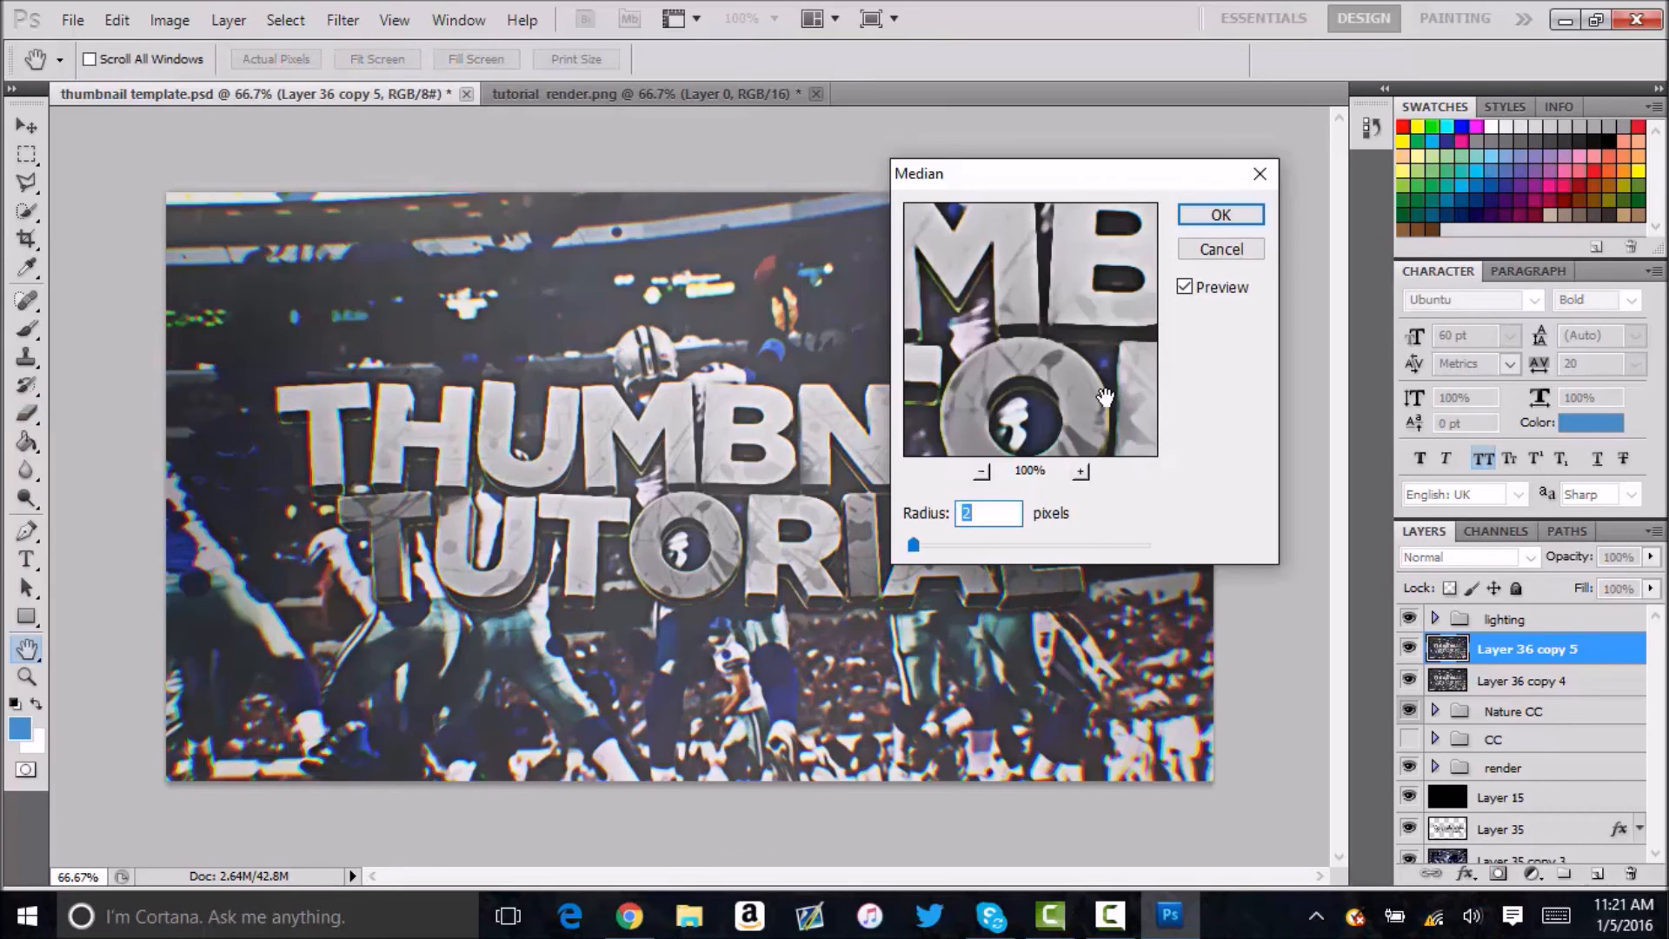
click(1221, 215)
key(e)
Set Layer 36 copy 5's opacity to 30%, merge it with Layer 36 copy 4 and duplicate the merged layer.
click(1580, 554)
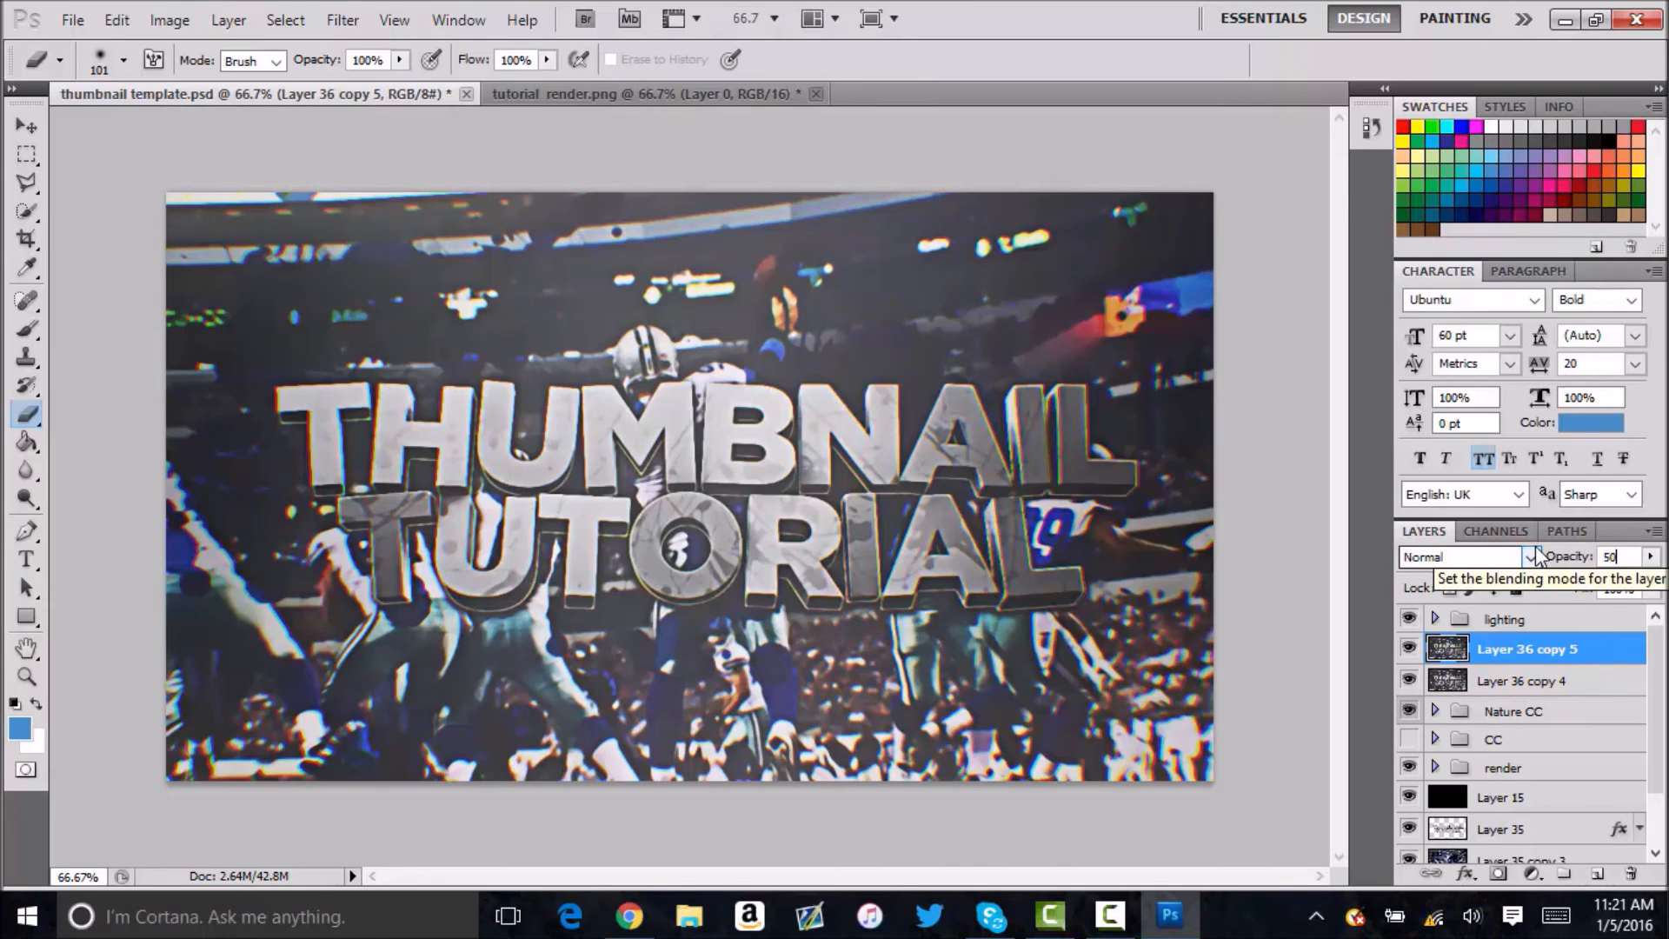
key(BackSpace)
text(30)
key(Return)
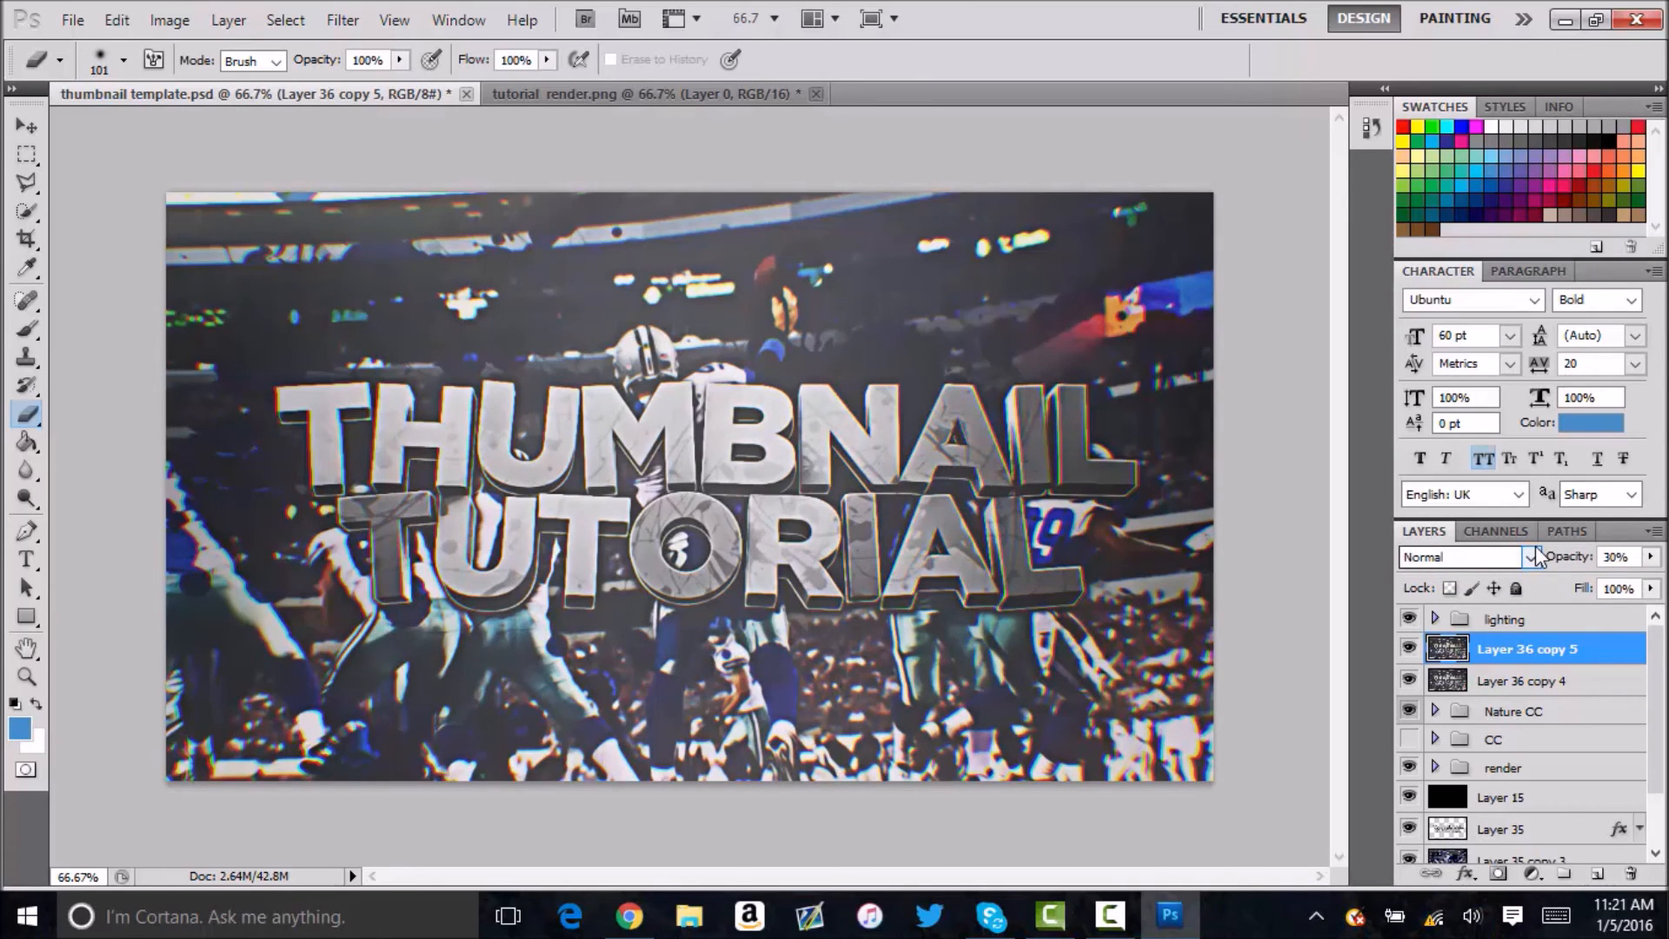
shift+click(1564, 682)
key(ctrl+e)
key(ctrl+j)
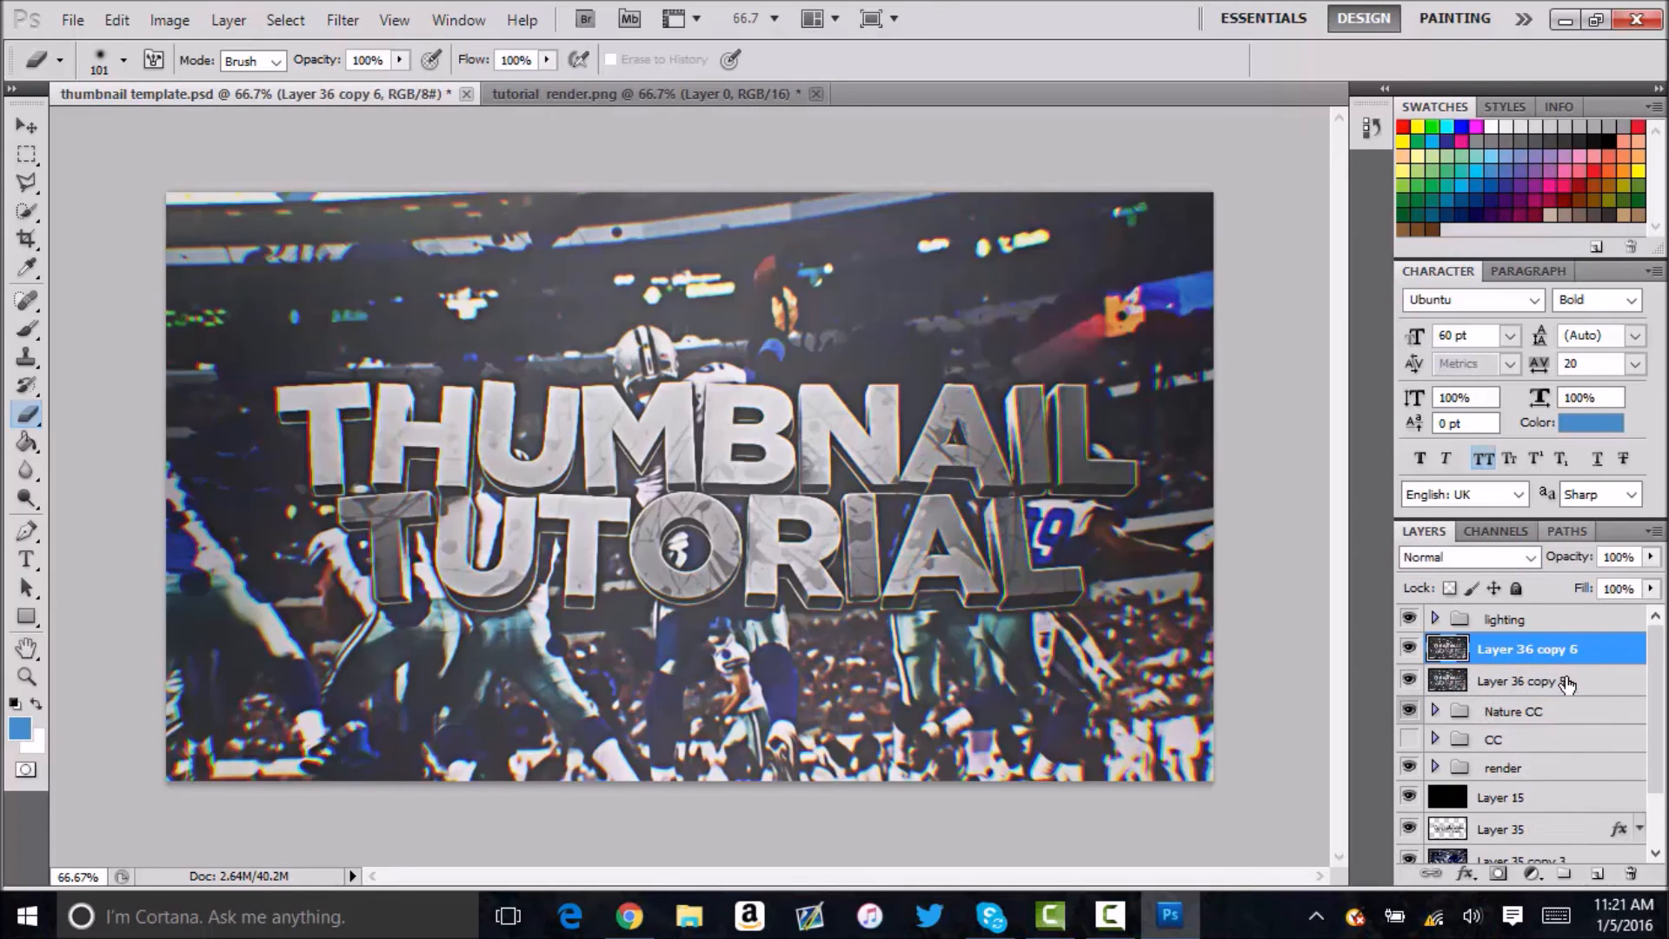
Apply Sharpen Edges to Layer 36 copy 6, followed by Smart Sharpen with a 500% amount and 1.0-pixel radius.
click(342, 19)
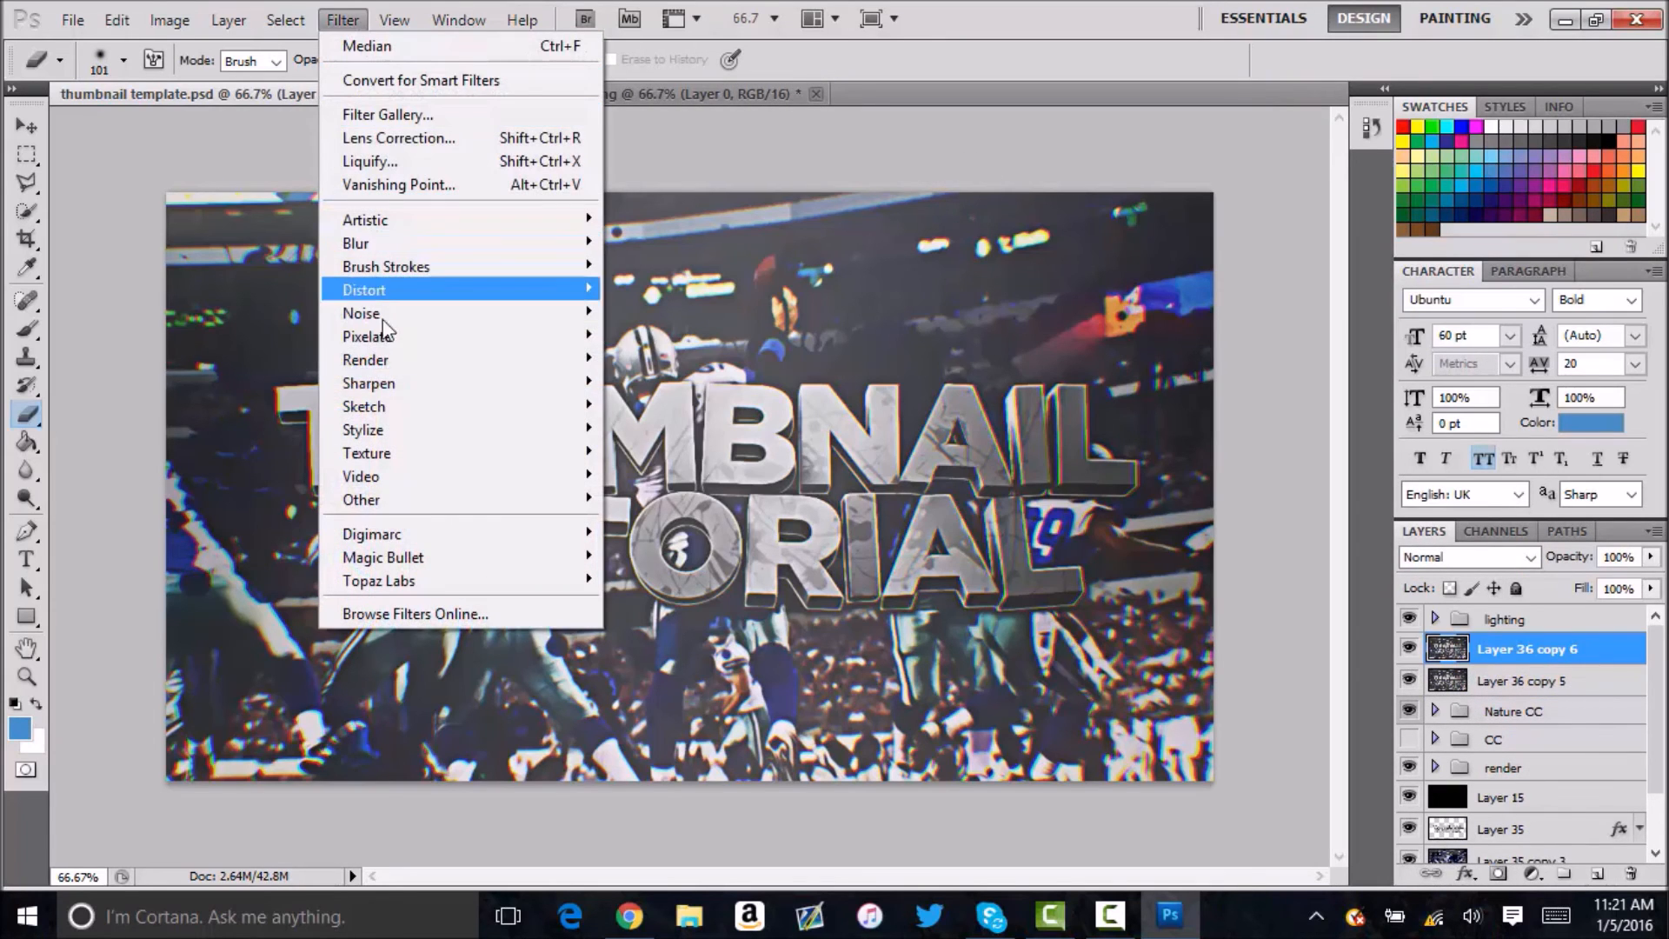
mouse_move(368, 385)
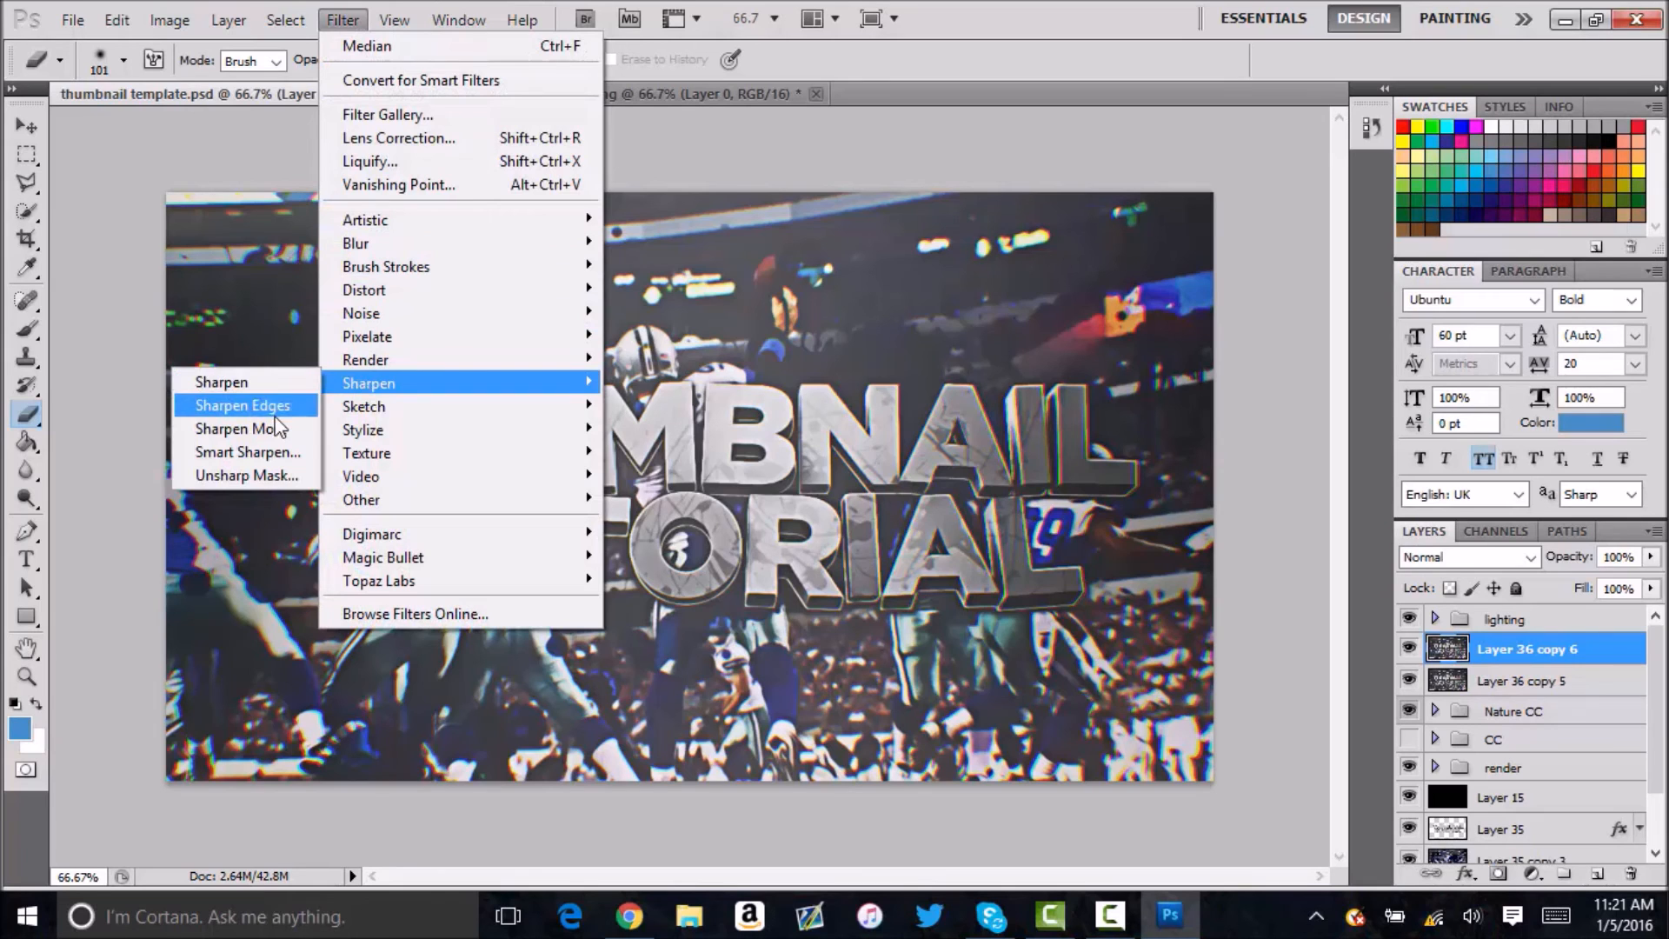
click(243, 405)
click(346, 19)
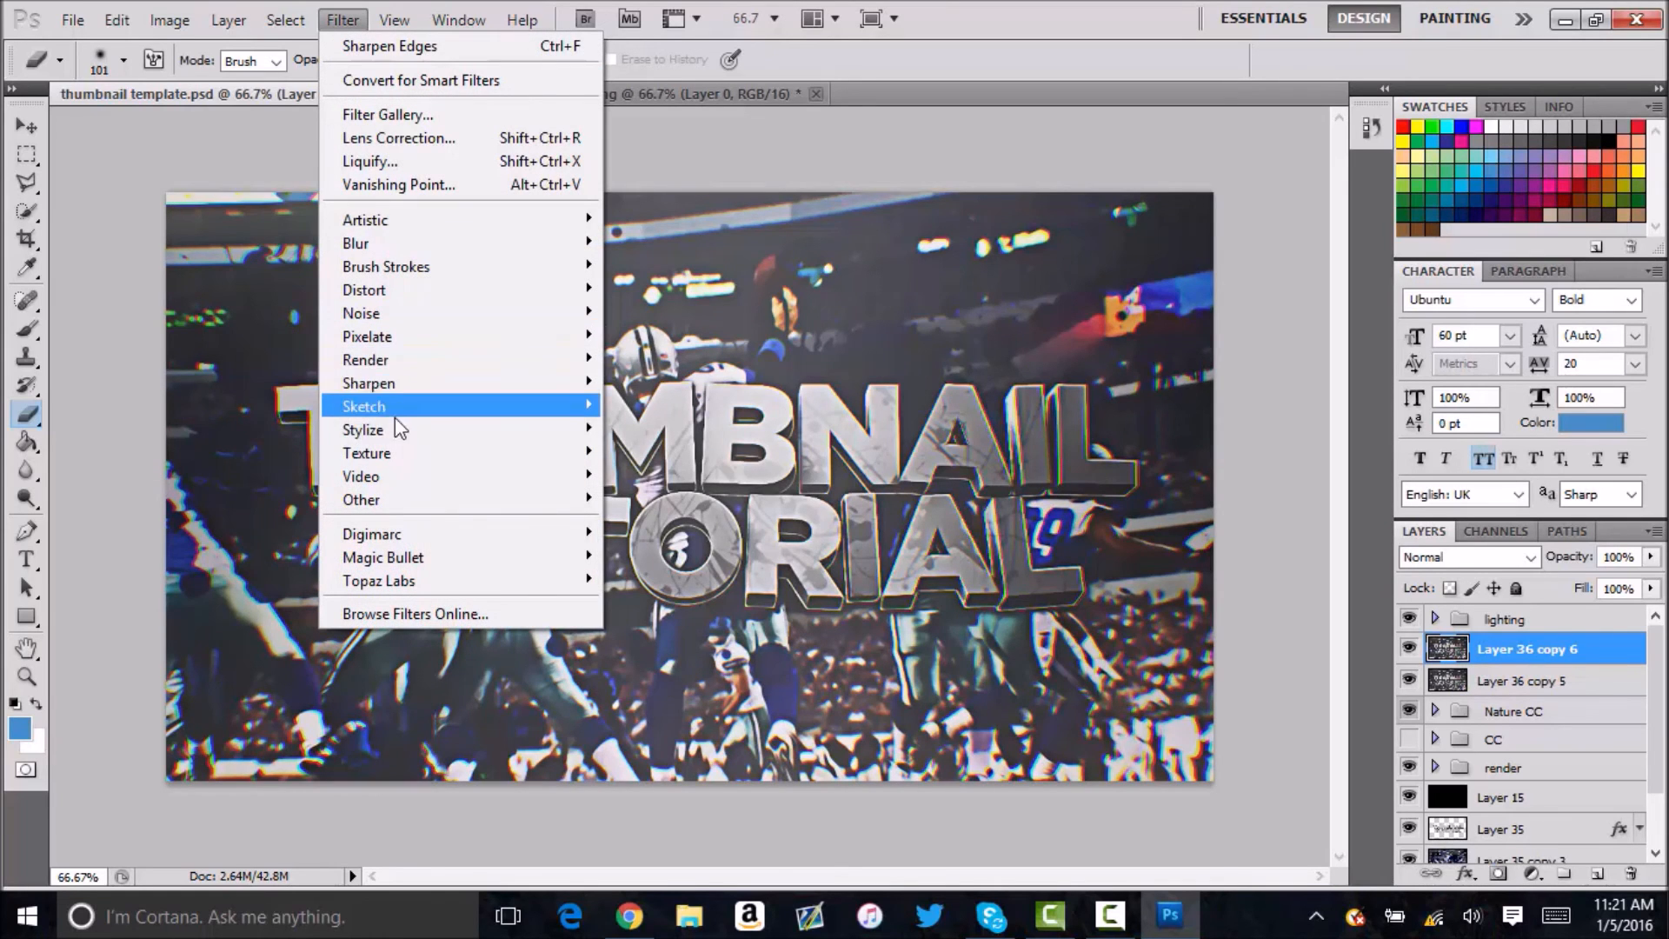
mouse_move(383, 384)
click(253, 453)
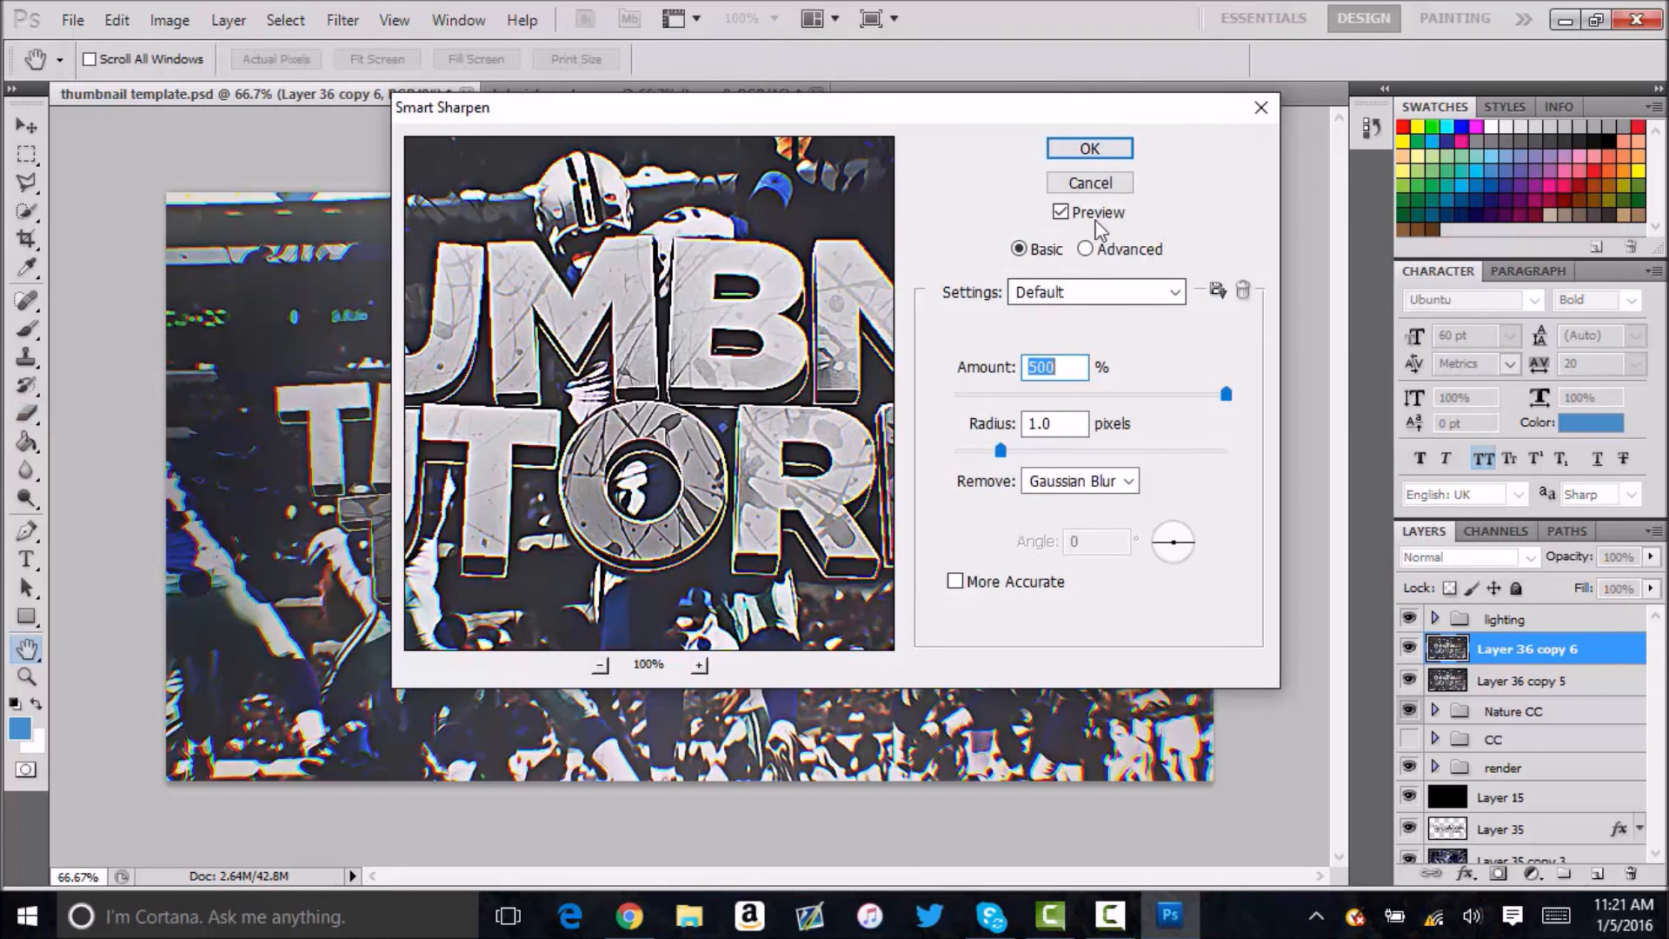
click(1103, 149)
Set Layer 36 copy 6's opacity to 50% and merge it with Layer 36 copy 5.
click(1617, 556)
text(50)
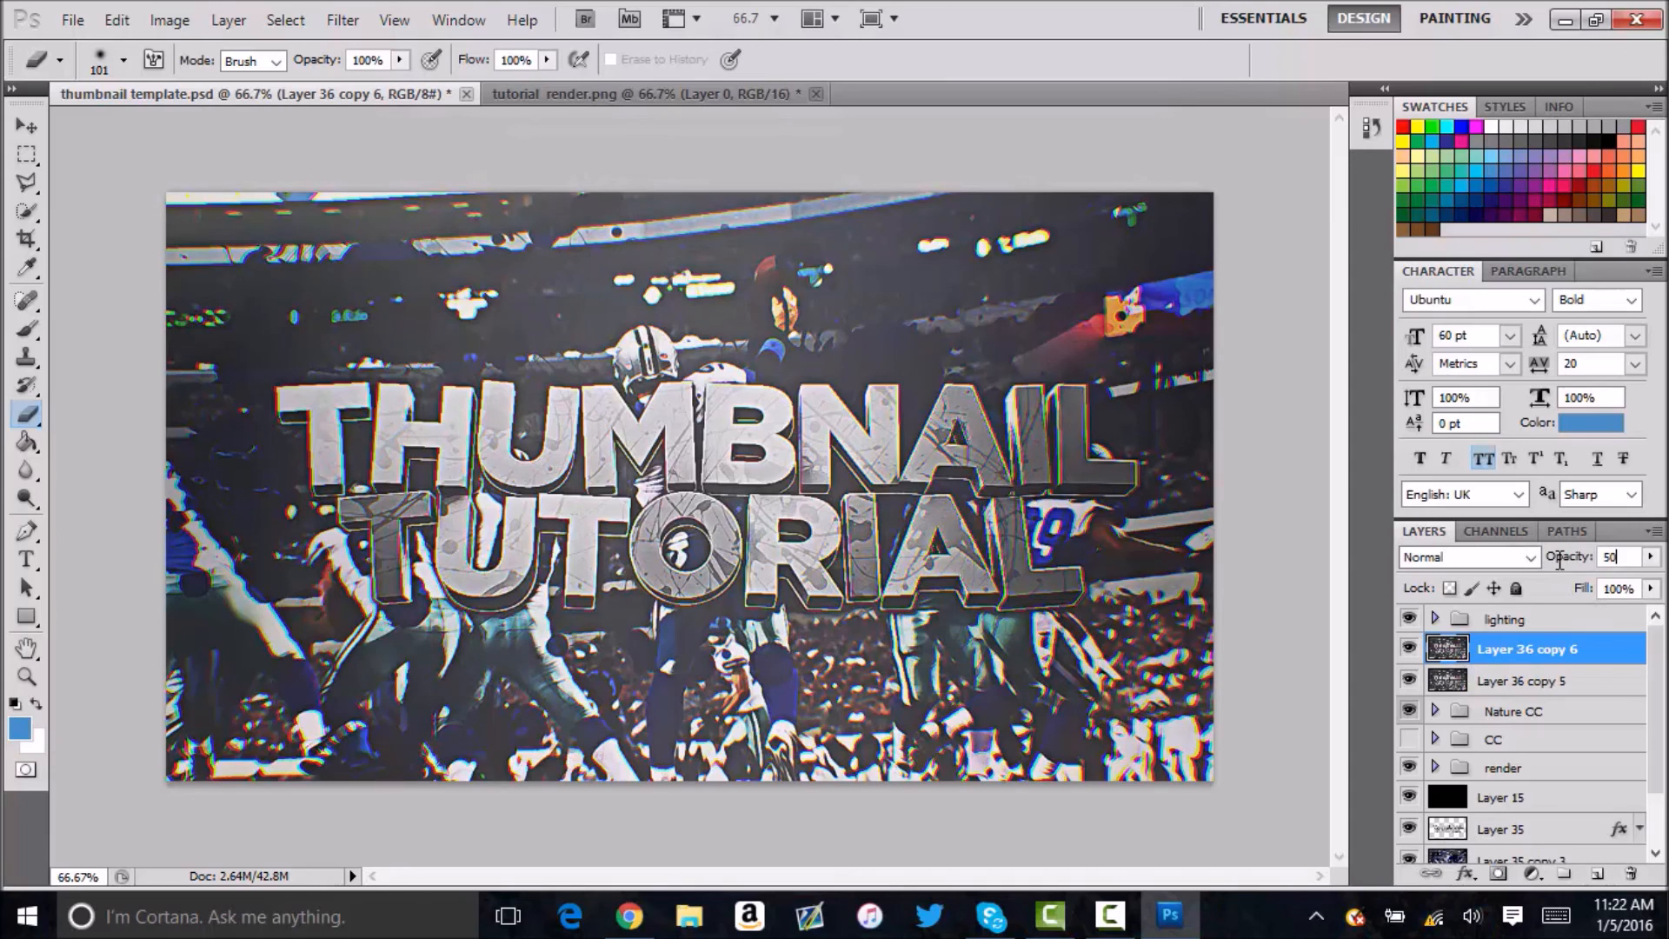
shift+click(1499, 683)
key(ctrl+e)
Cut the whole canvas area of Layer 36 copy 6 to a new layer and delete the emptied original.
key(ctrl+a)
key(m)
right_click(856, 617)
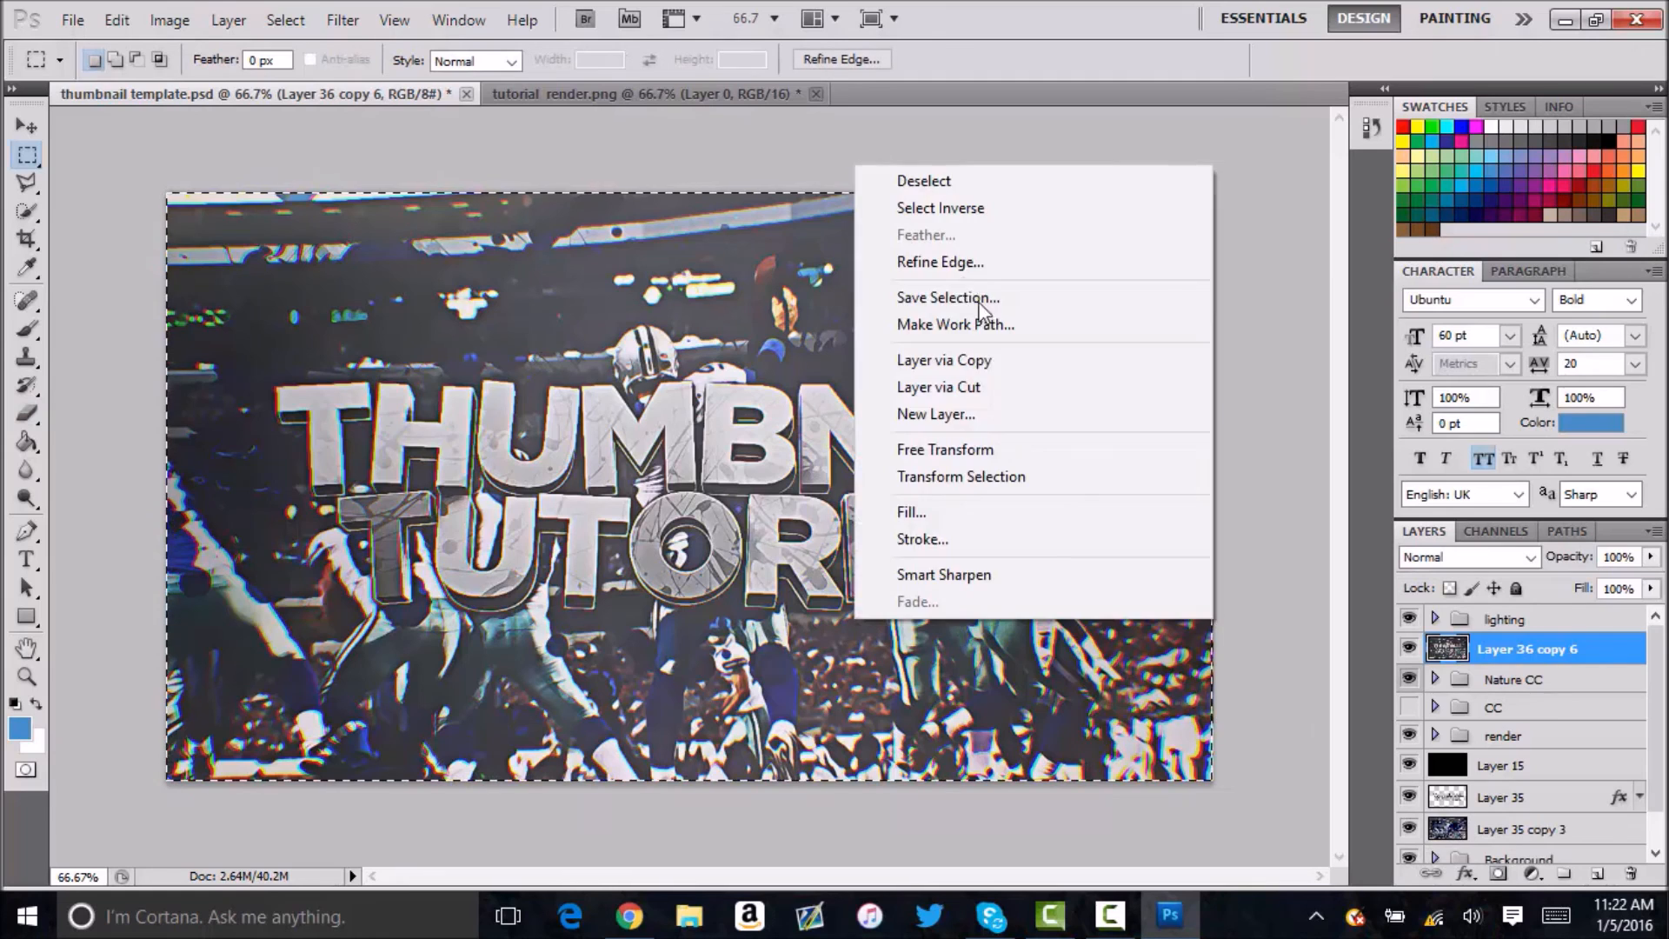
click(969, 388)
click(1552, 682)
key(Delete)
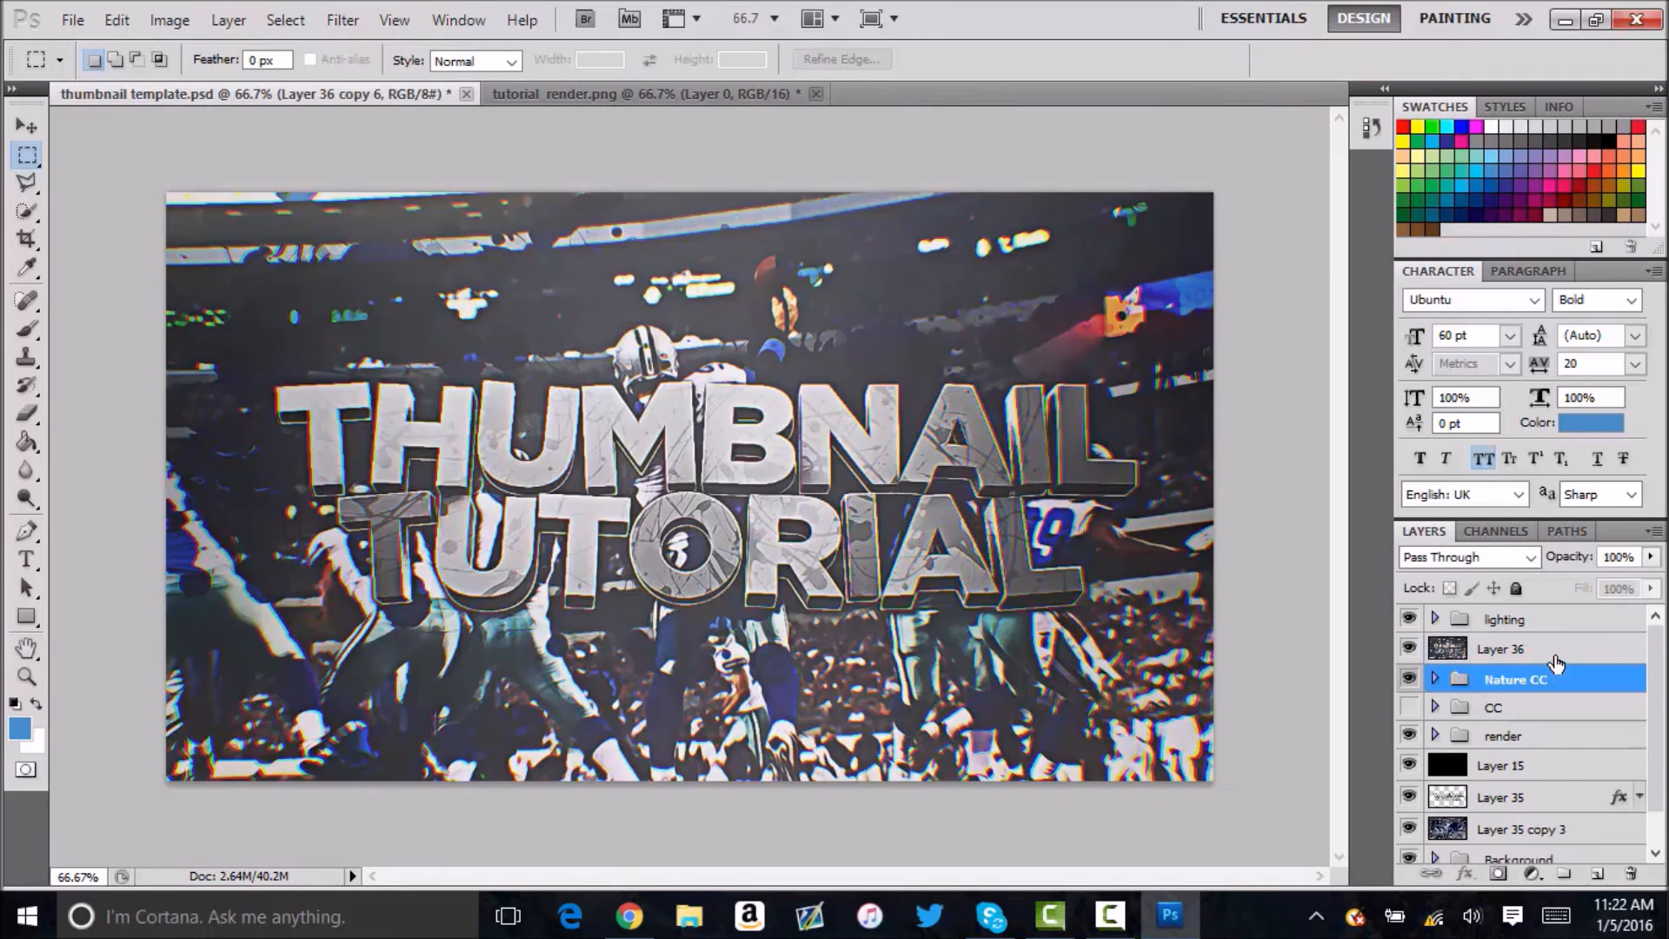
Add an Inner Glow to Layer 36 with Overlay blend mode, 50% choke and 3 px size.
click(1554, 654)
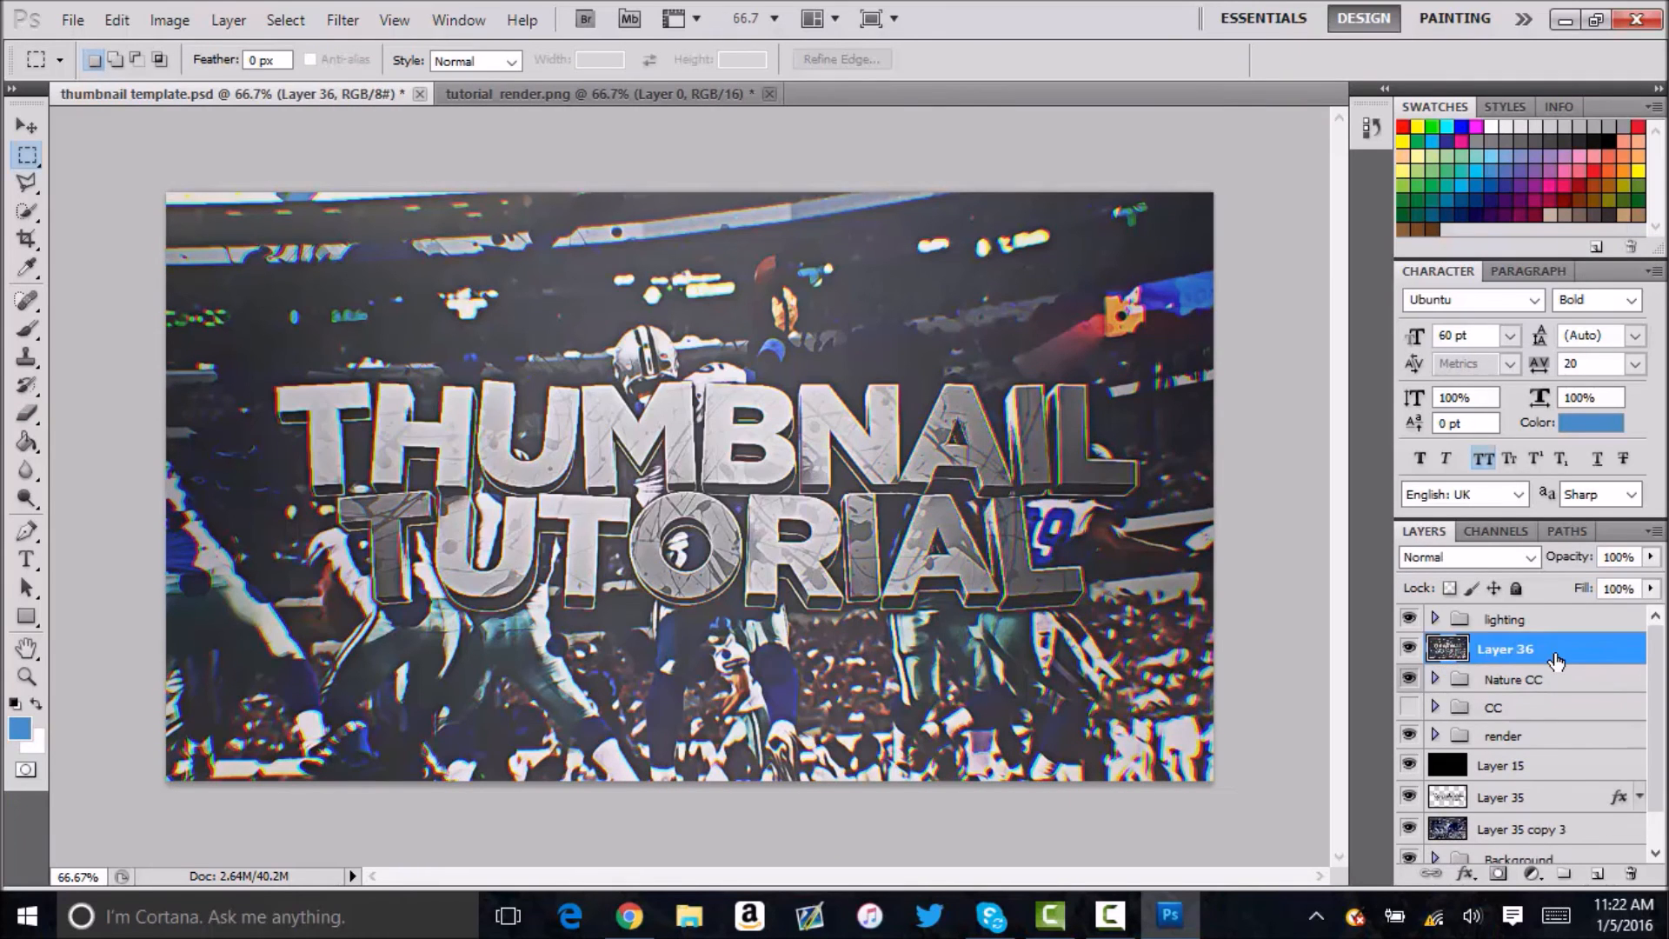
double_click(1611, 648)
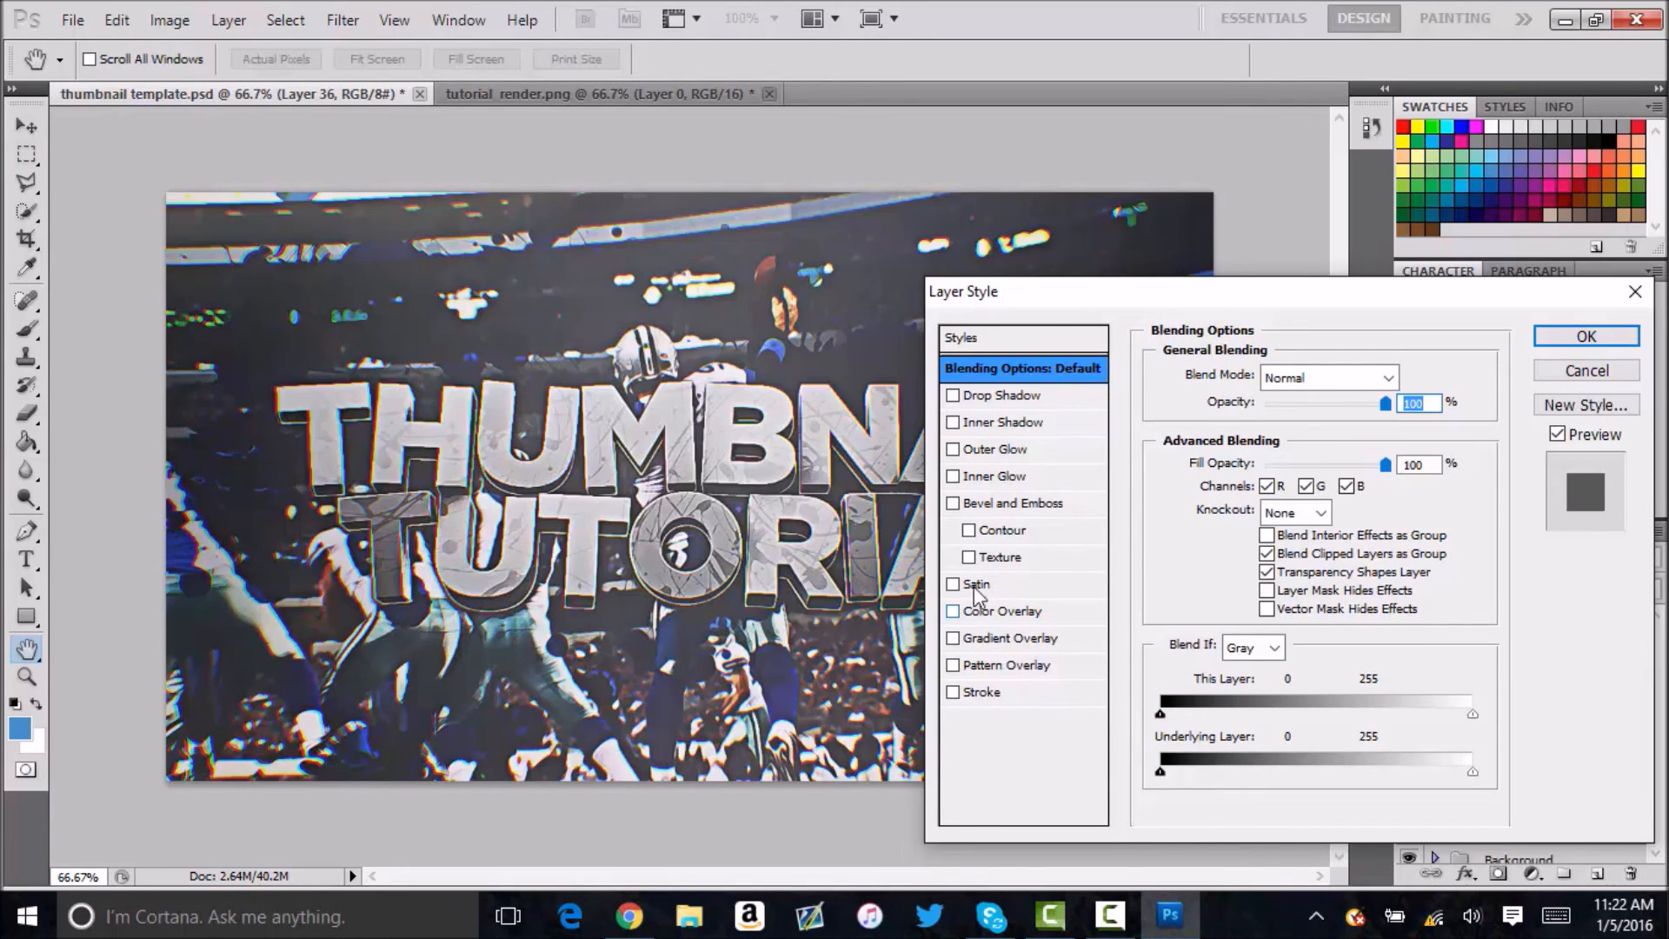
click(973, 477)
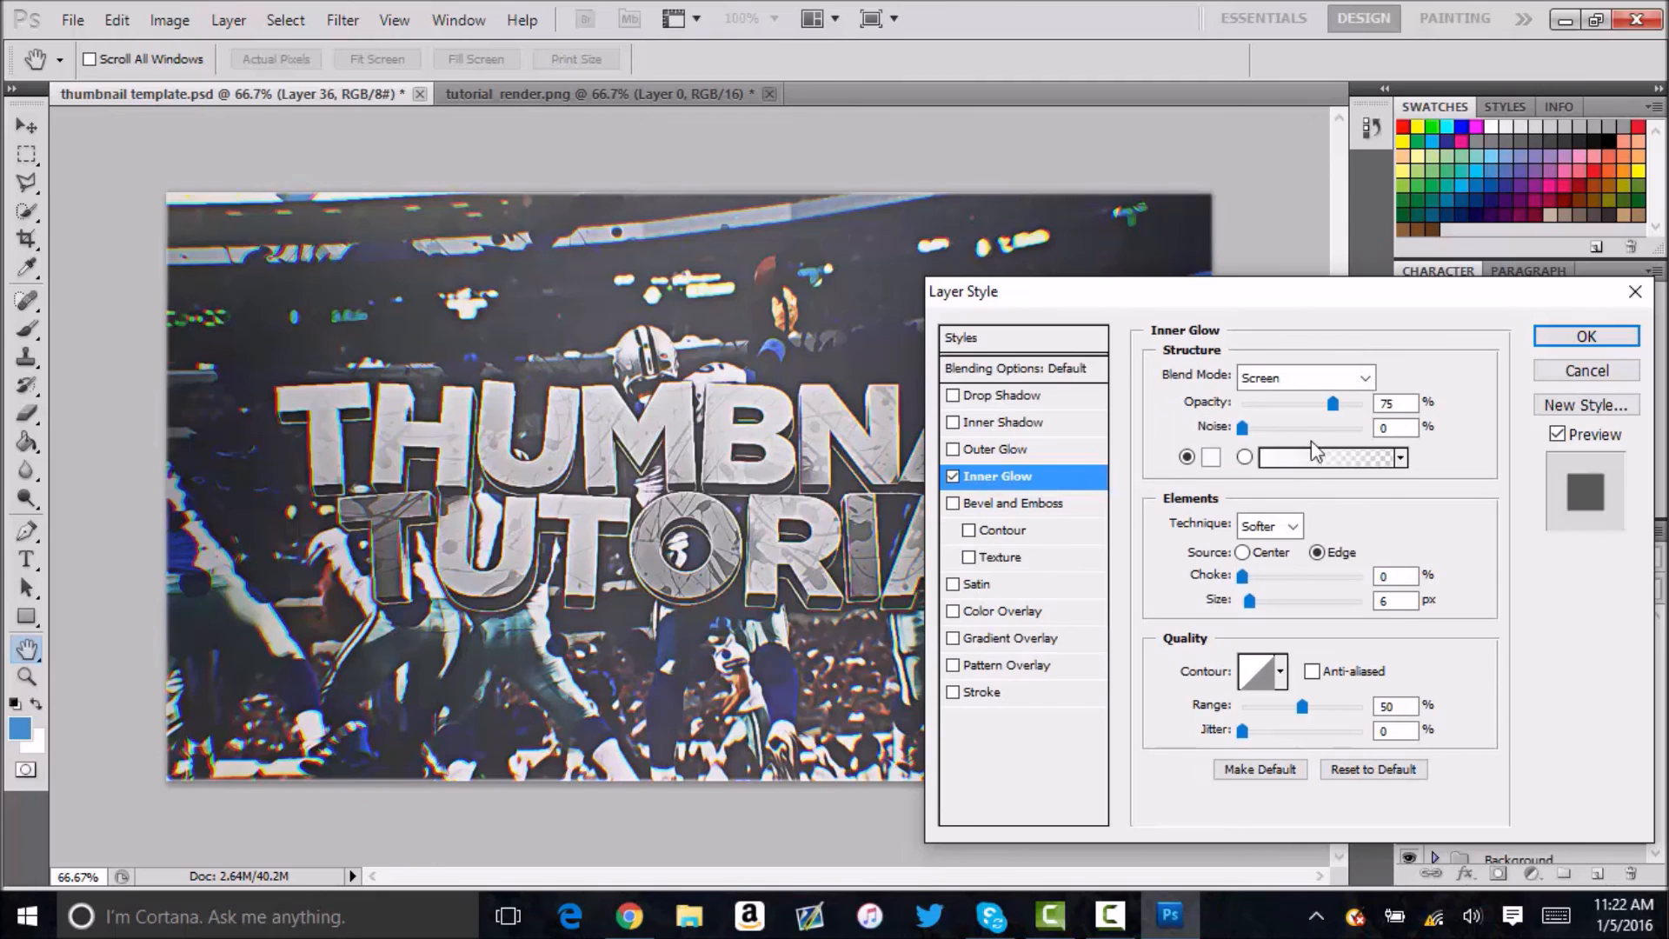
click(1282, 379)
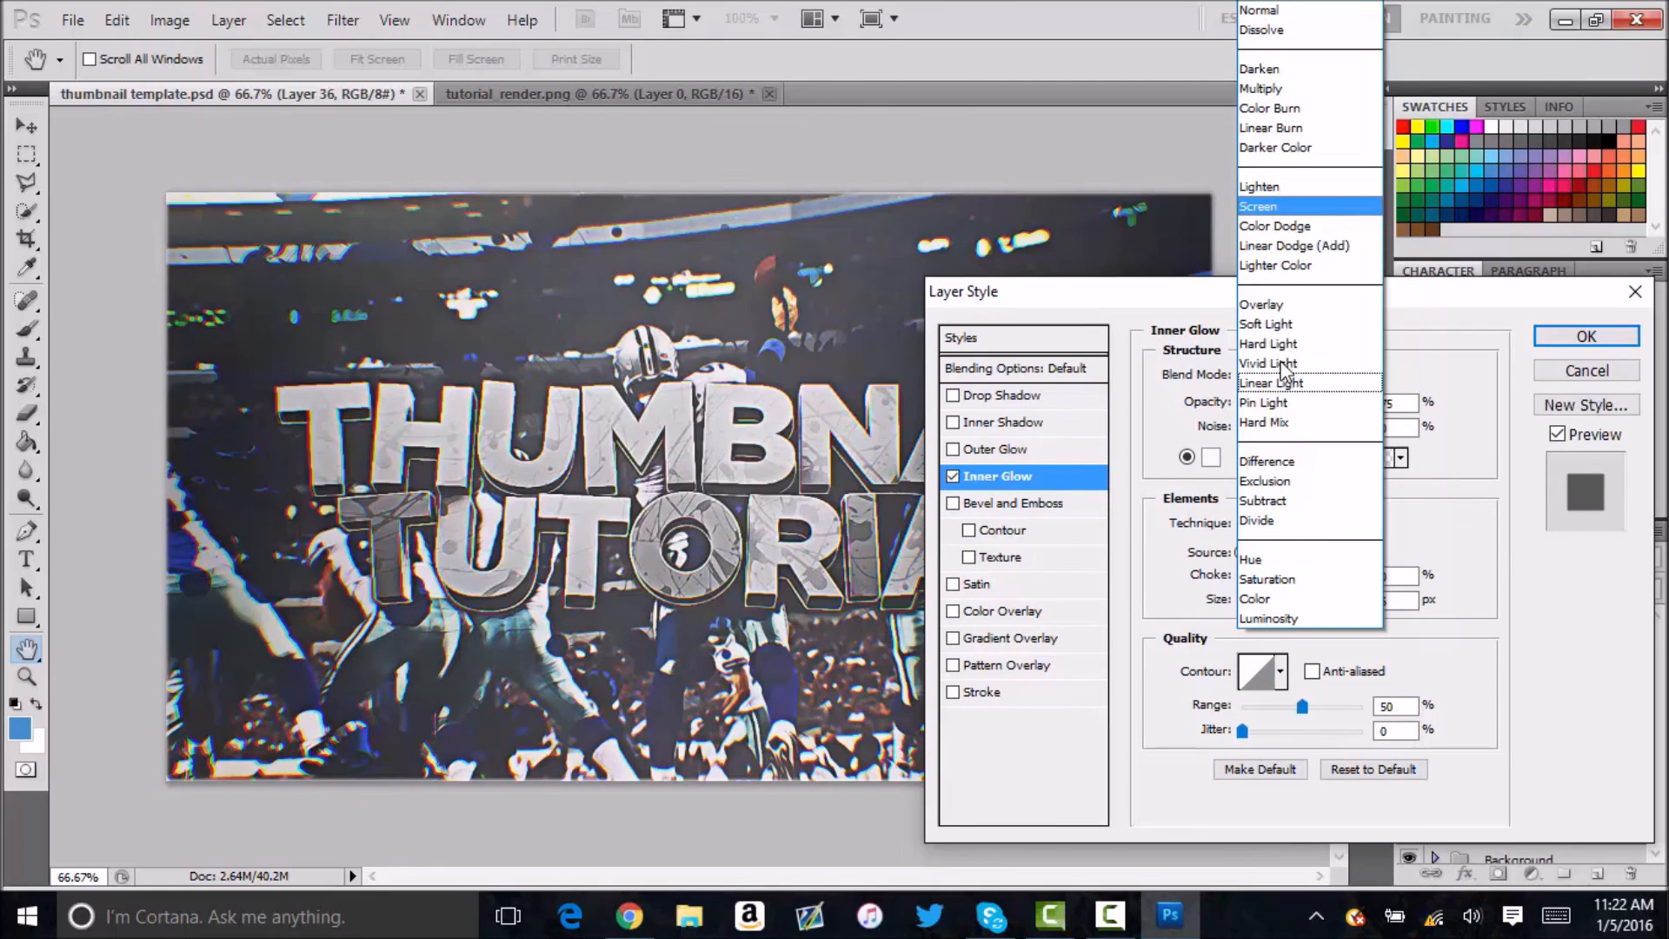
click(1281, 304)
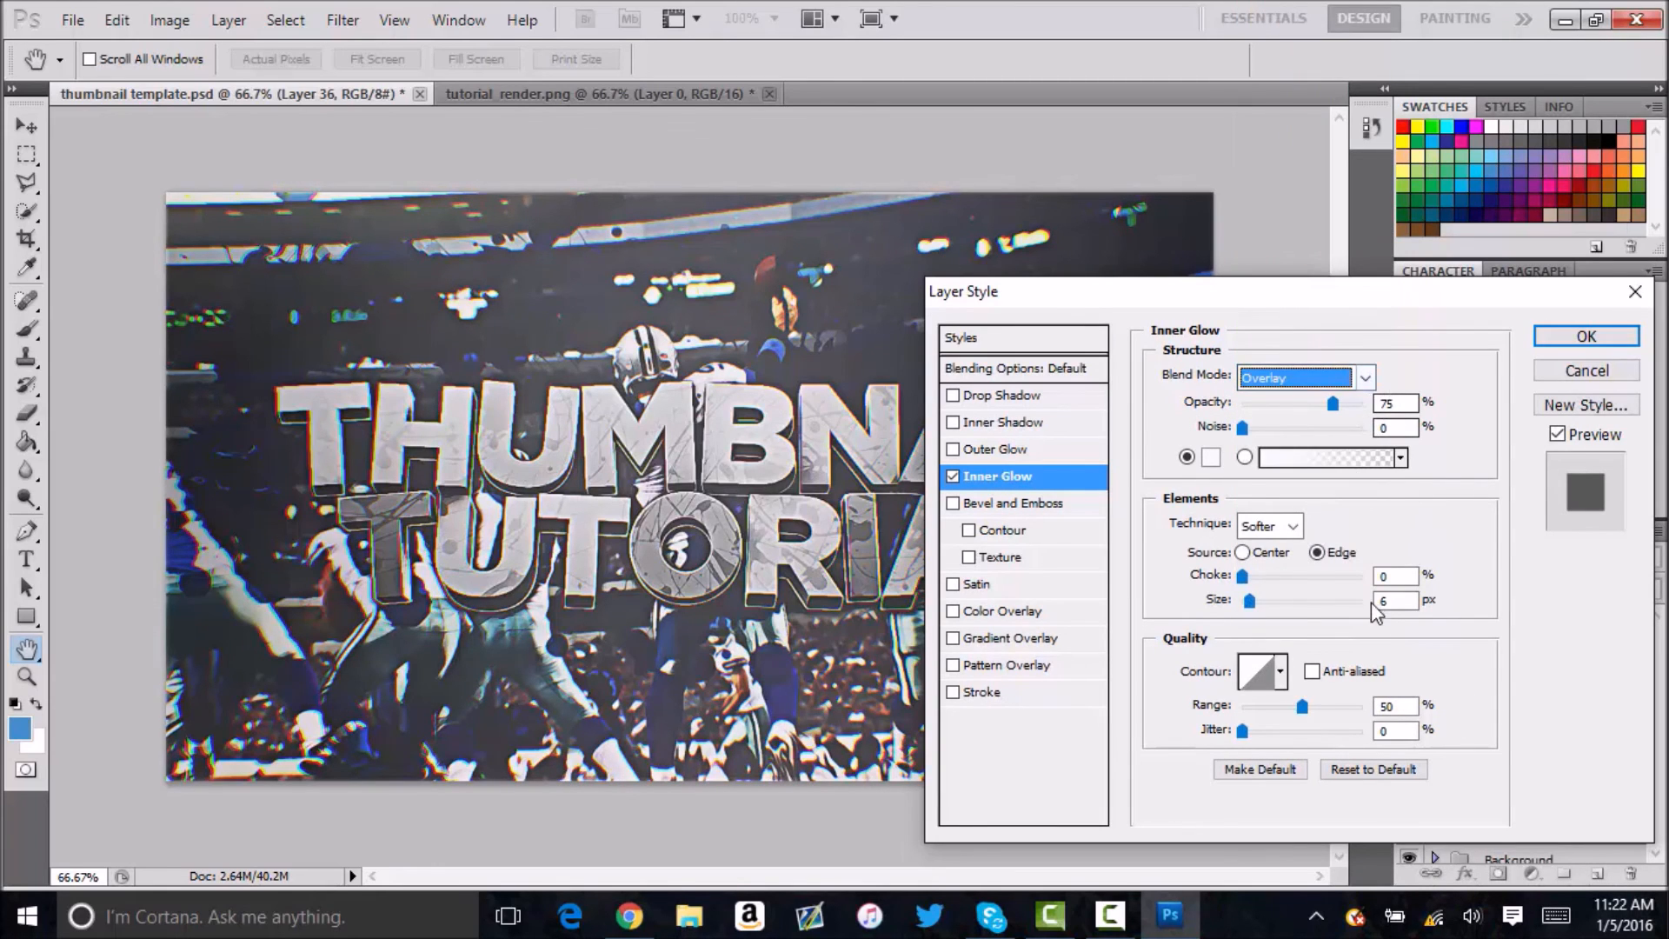
drag(1389, 576, 1245, 575)
text(50)
key(Tab)
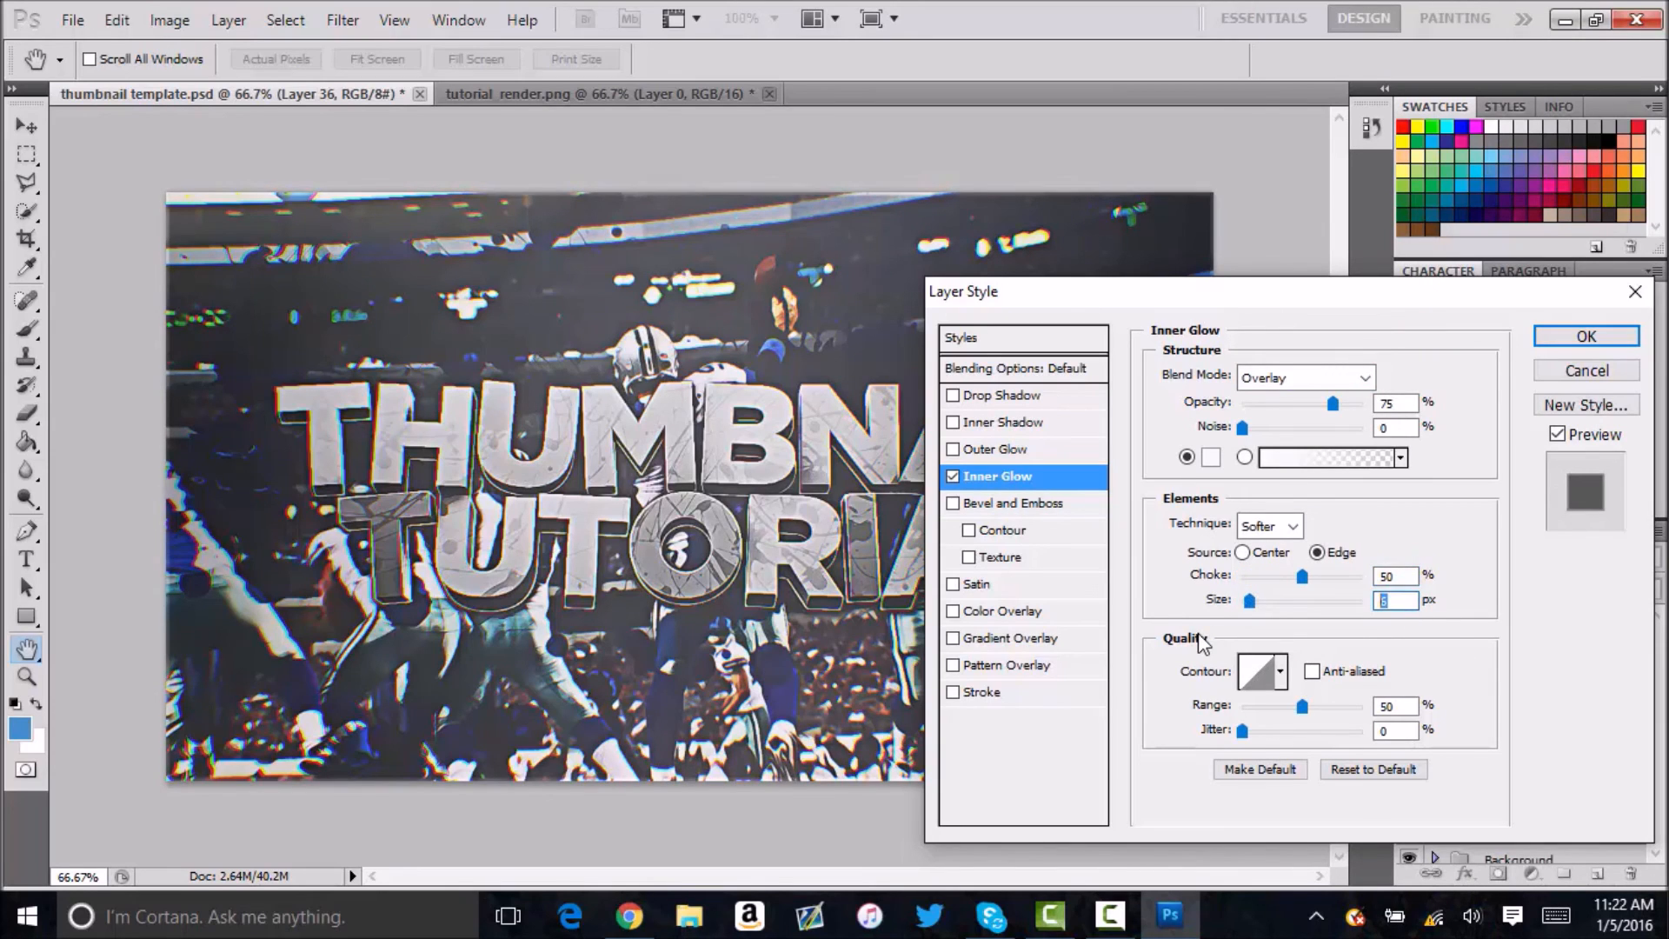
text(3)
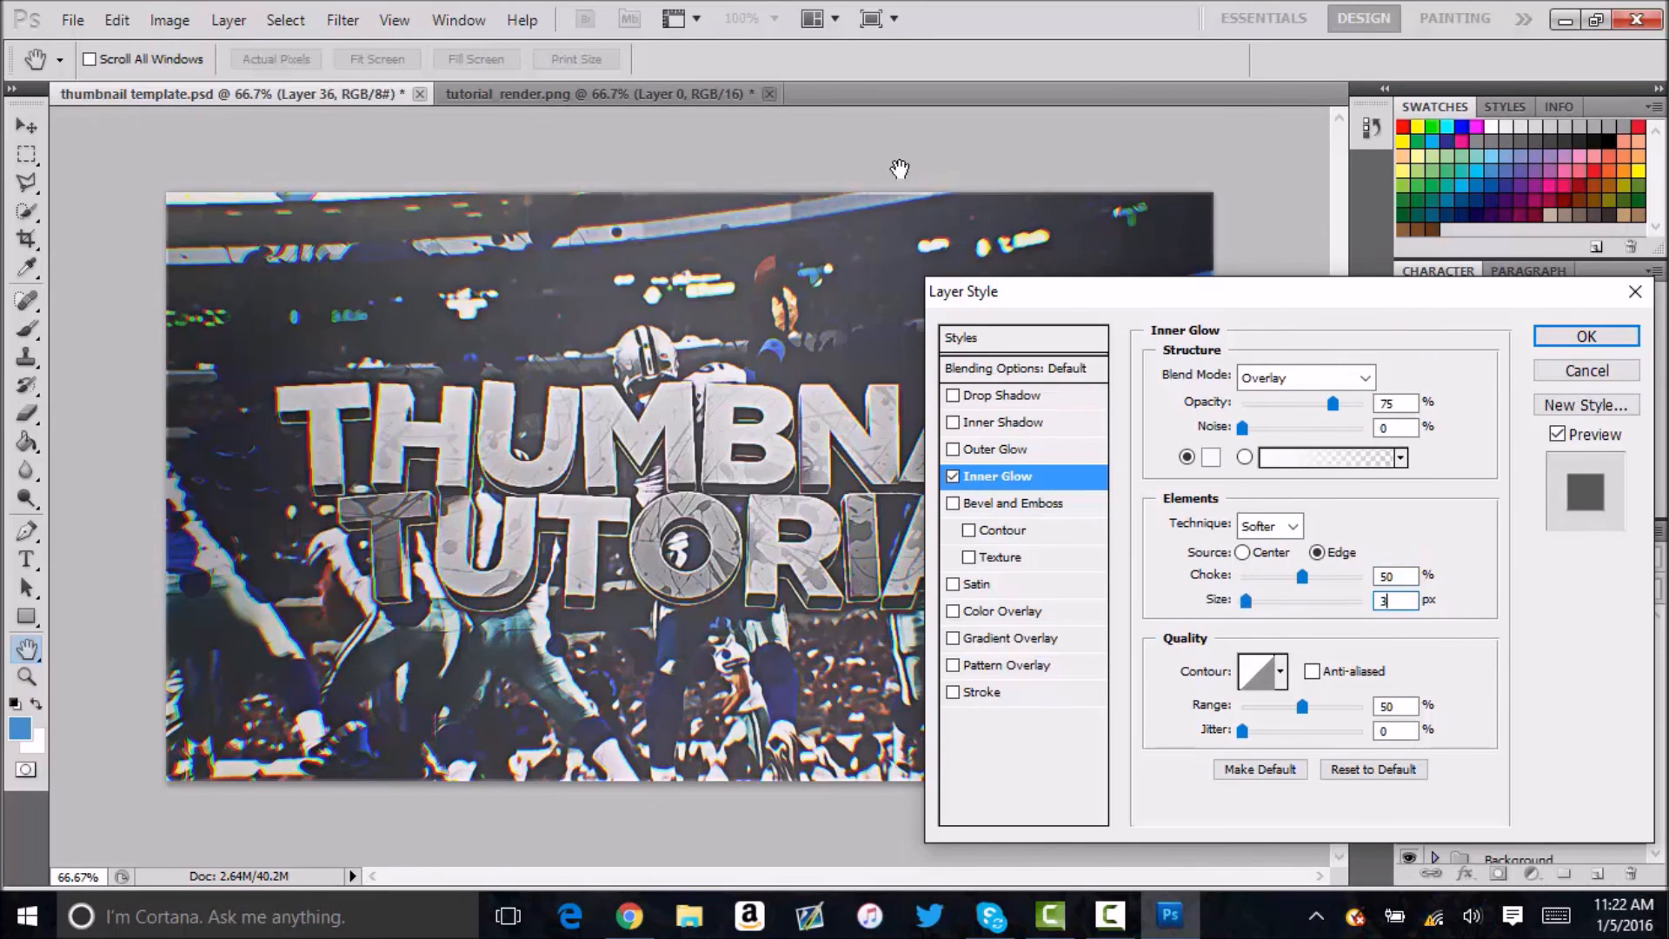
click(1582, 335)
key(m)
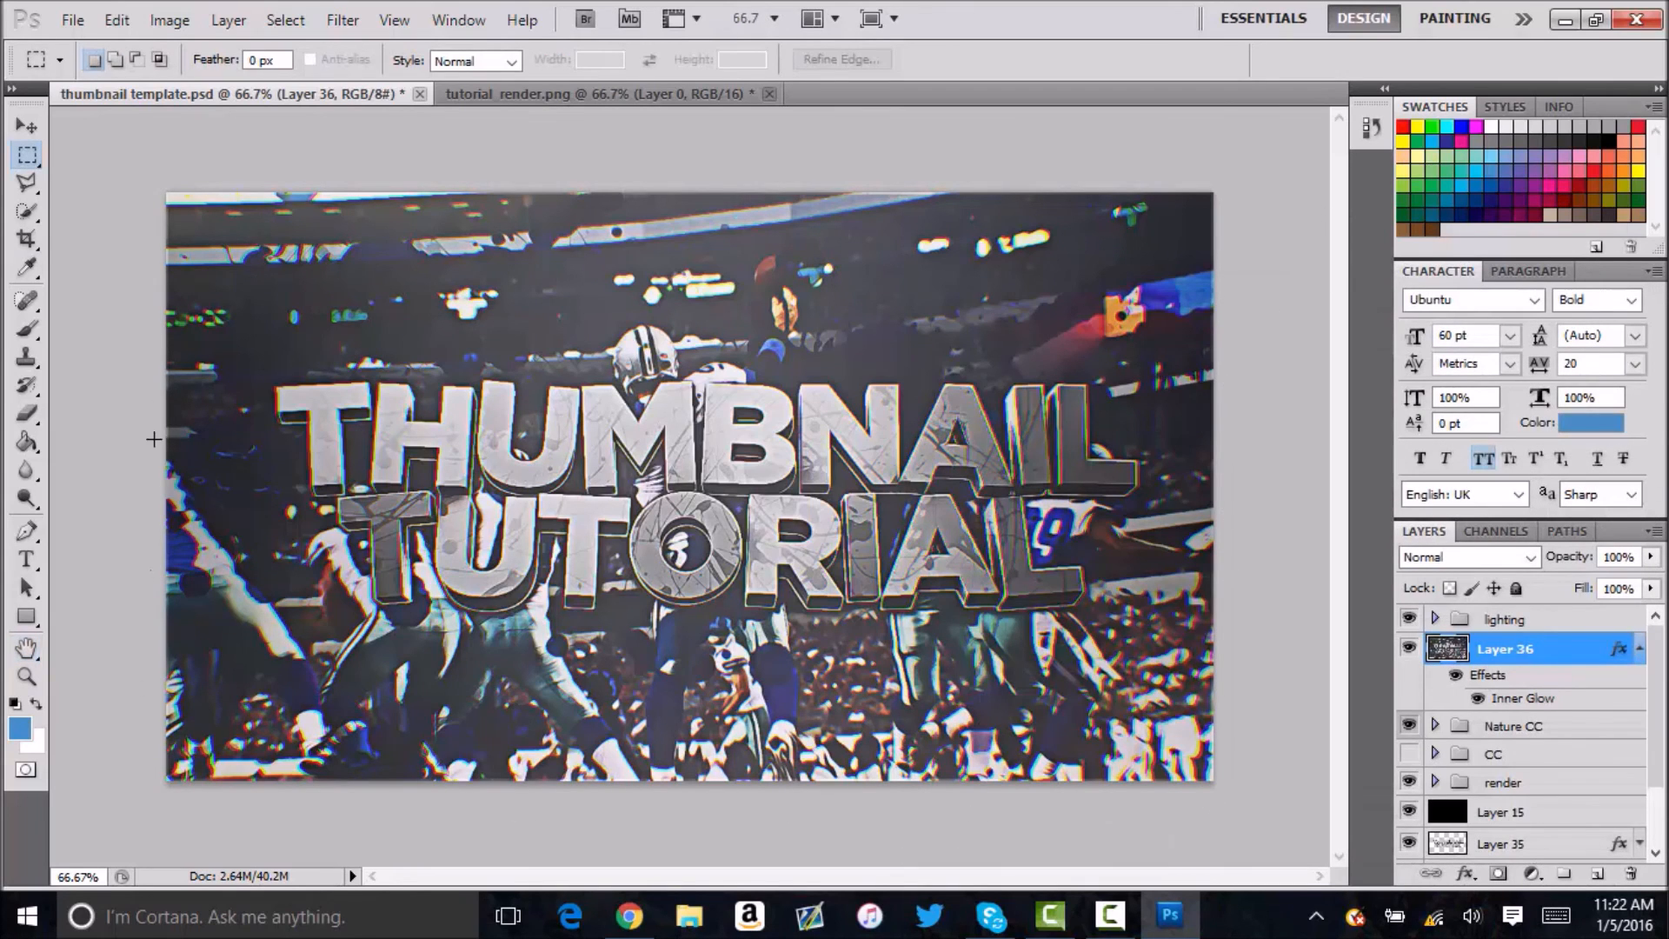
Expand the lighting group and add a new layer above Layer 24.
click(35, 137)
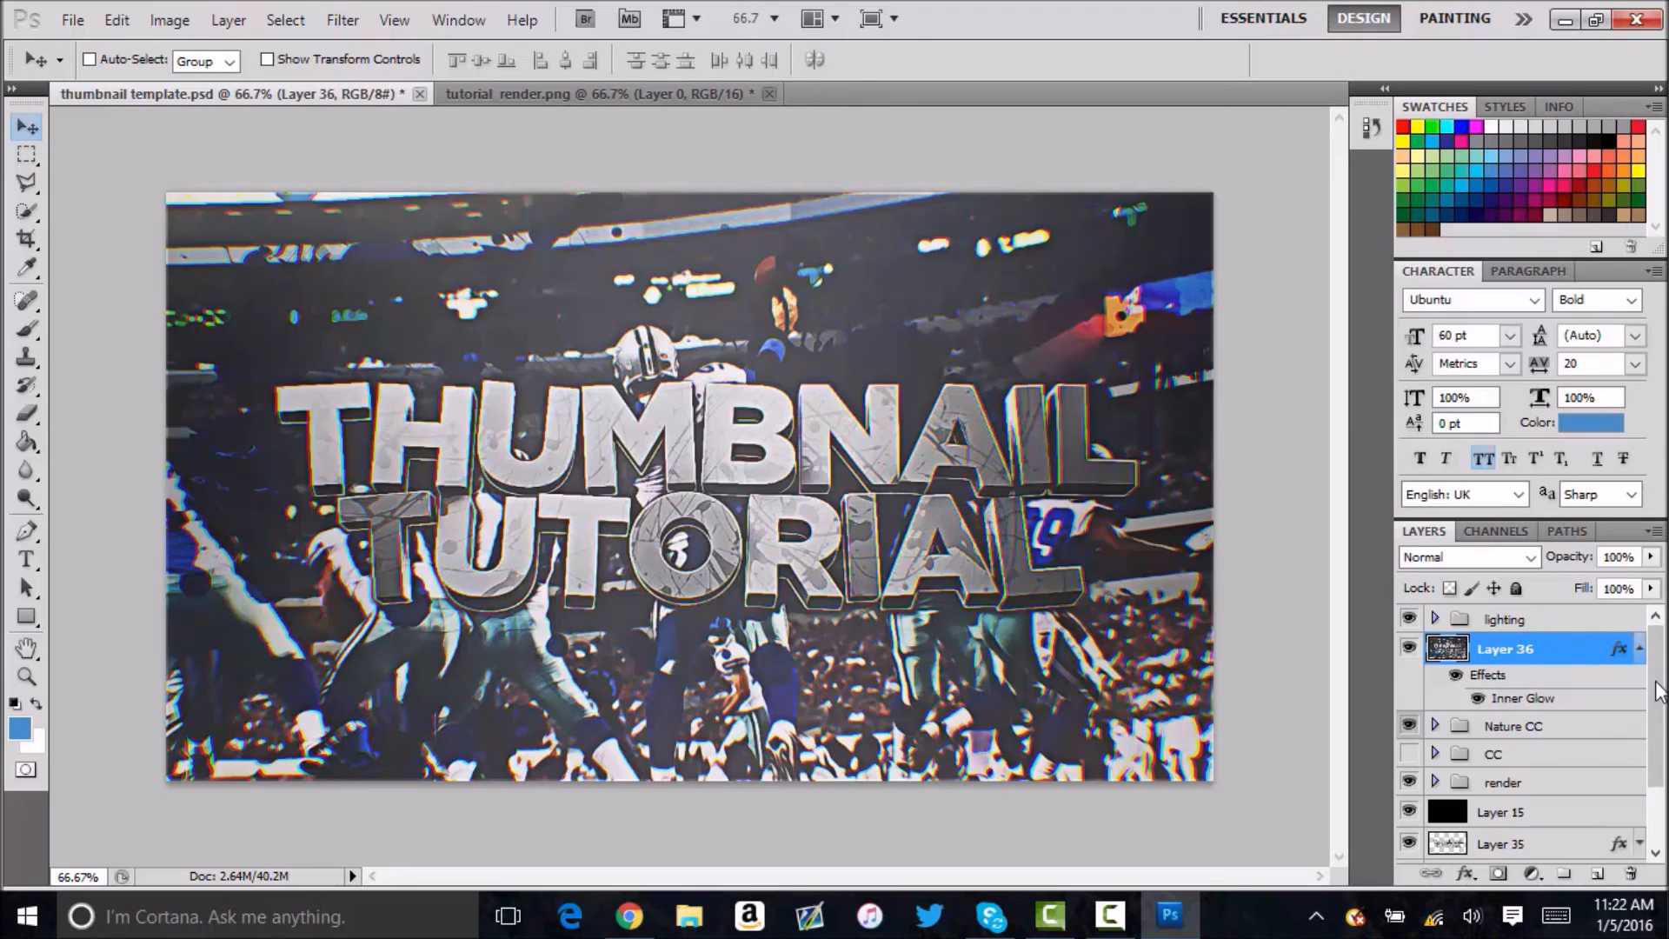
click(1635, 653)
click(1435, 619)
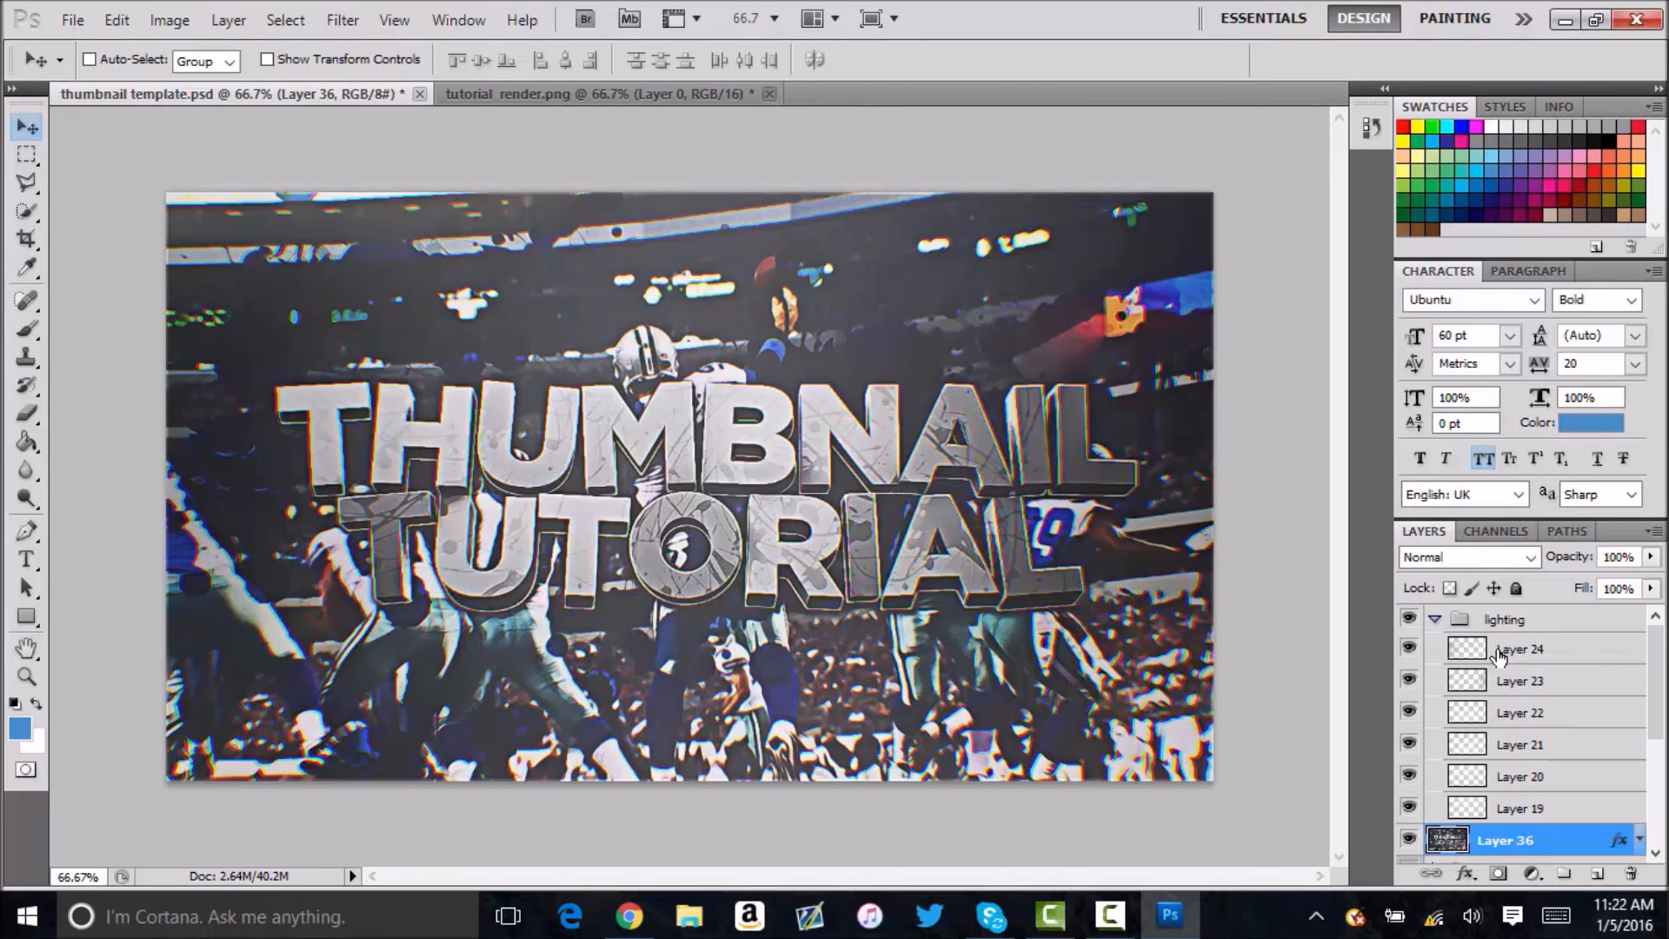
click(1519, 808)
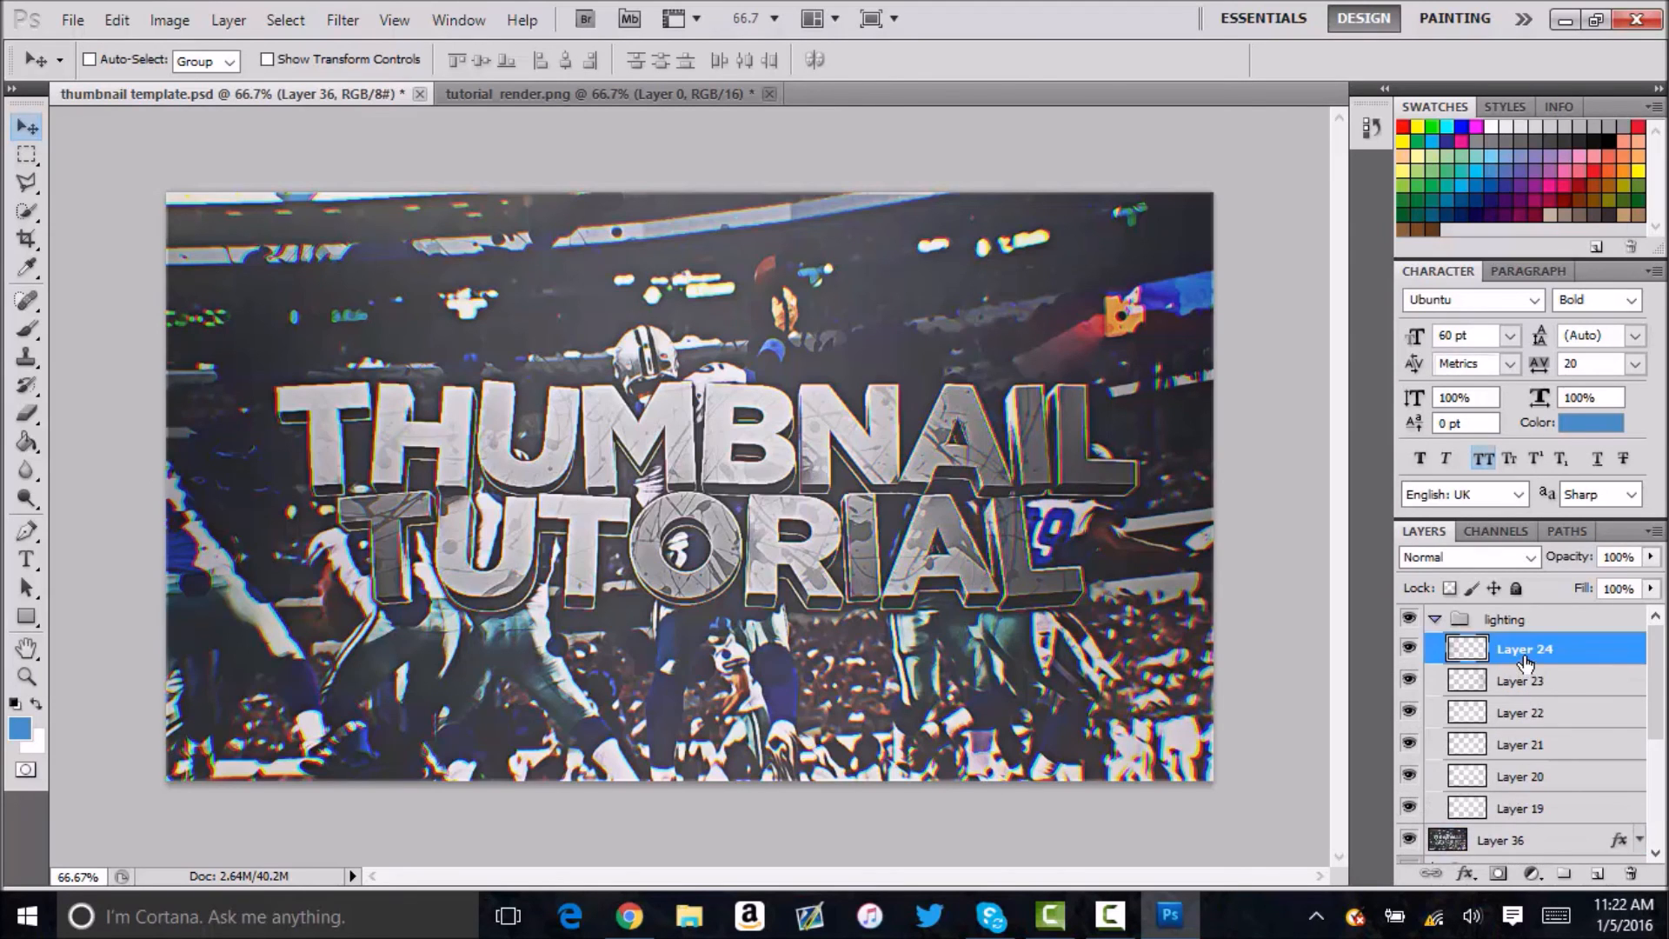
key(5)
key(ctrl+shift+alt+n)
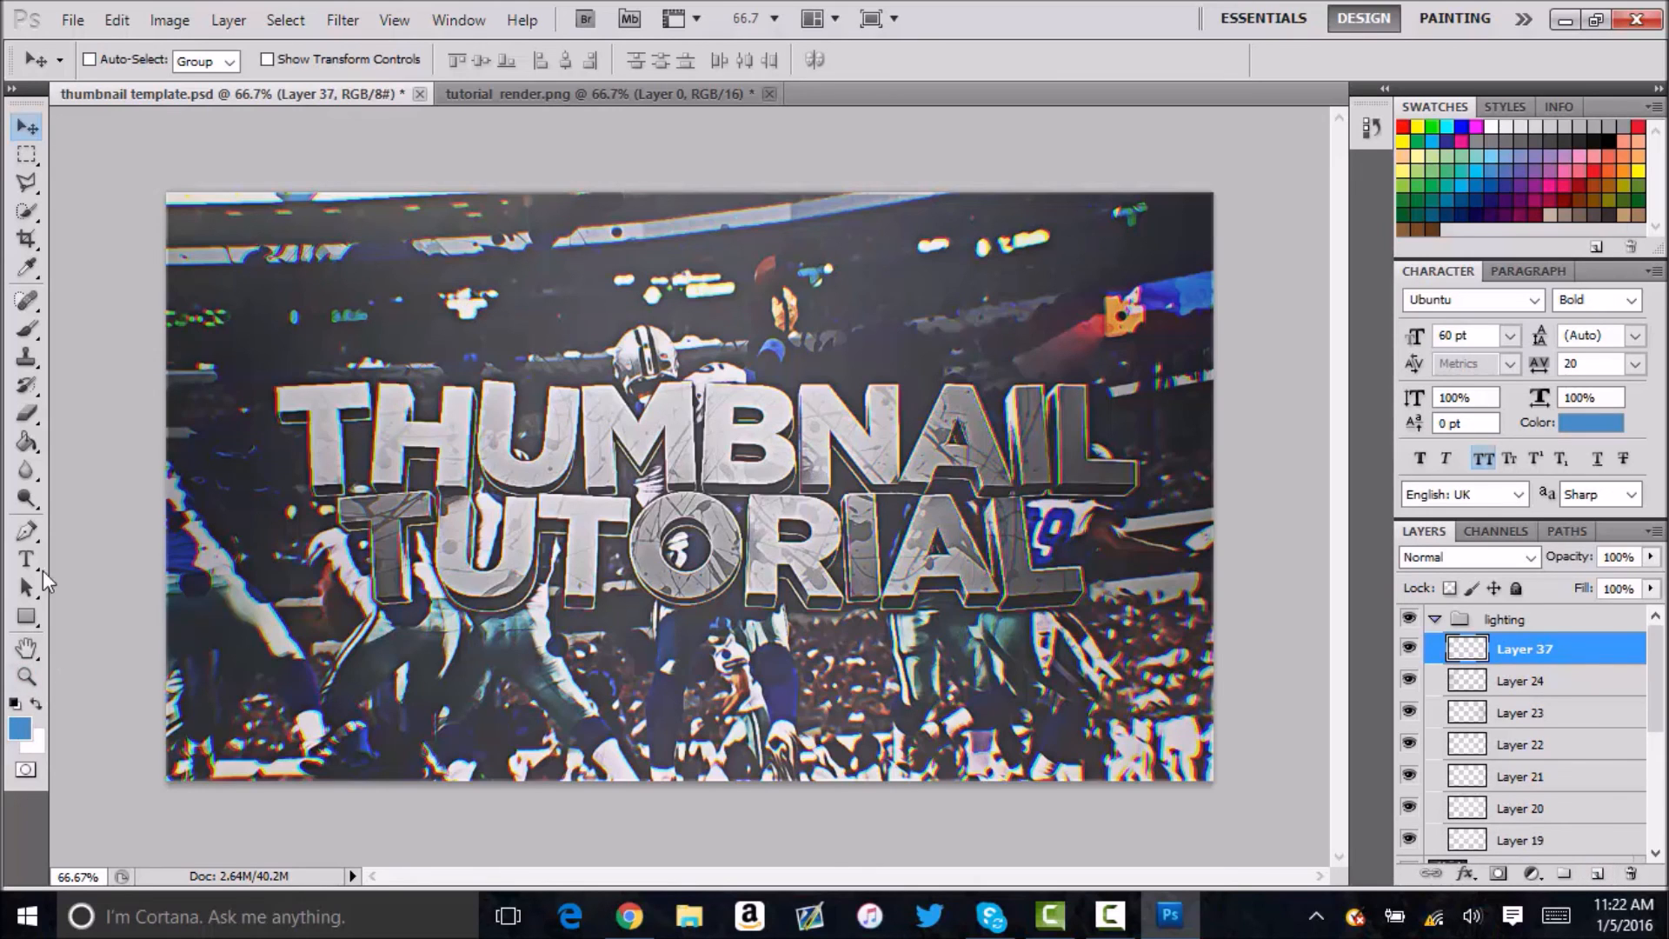
Show the guides, brush a large soft 20% glow at the canvas's top centre on Layer 37, and set the layer's opacity to 45%.
click(26, 329)
click(679, 19)
click(692, 51)
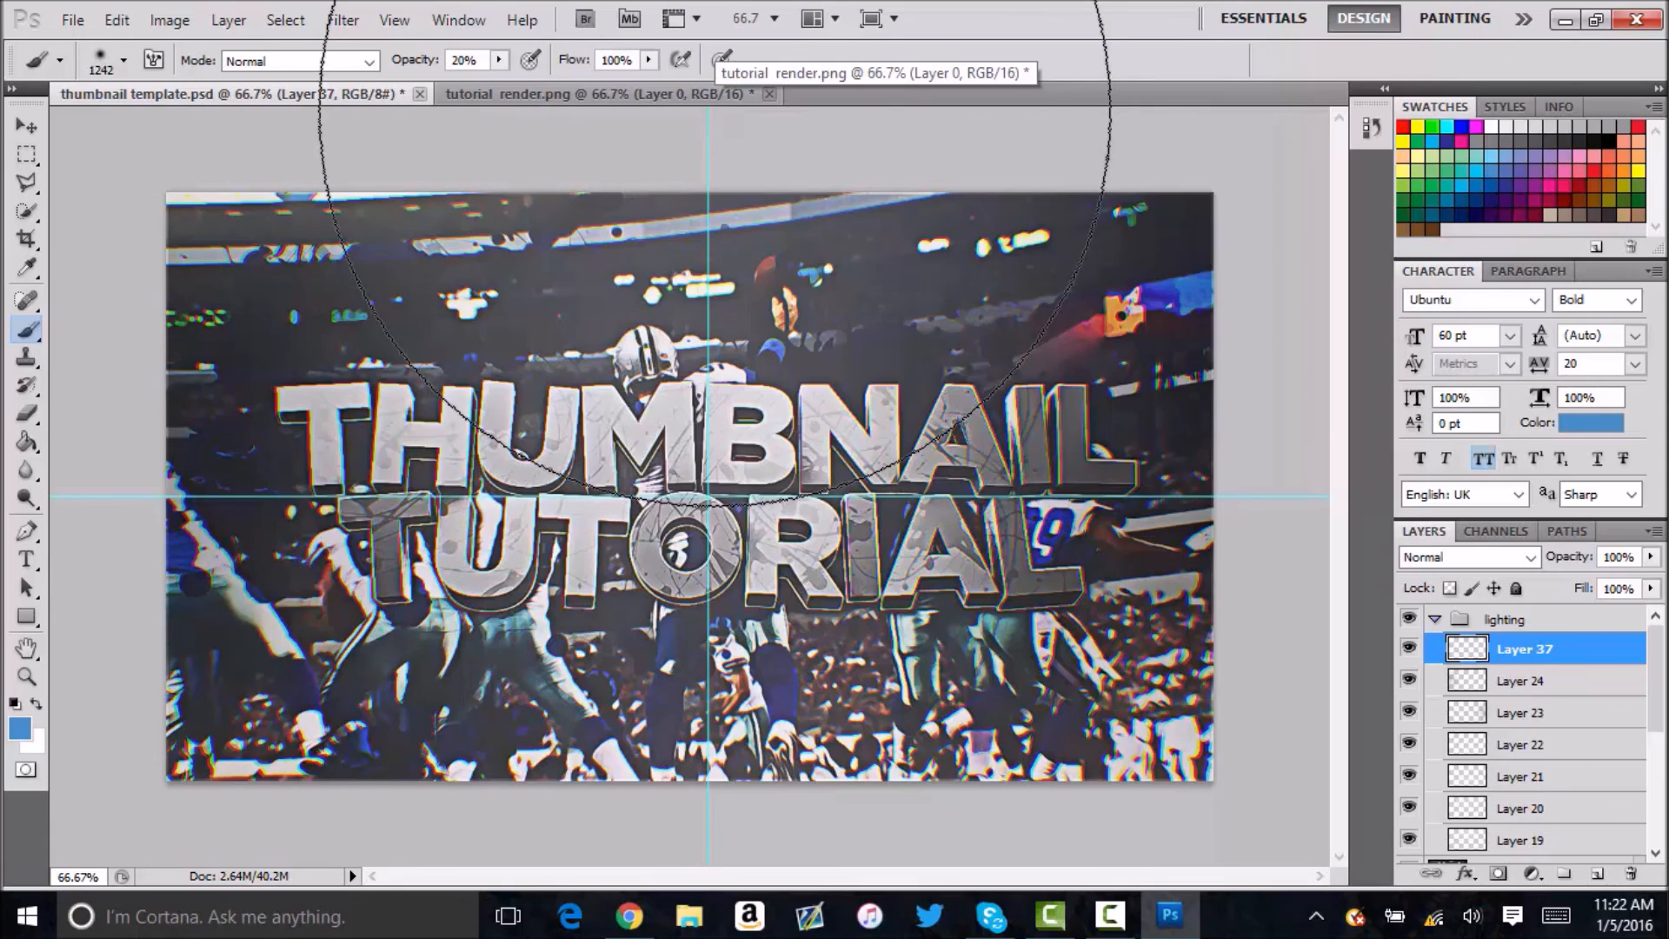
click(1573, 557)
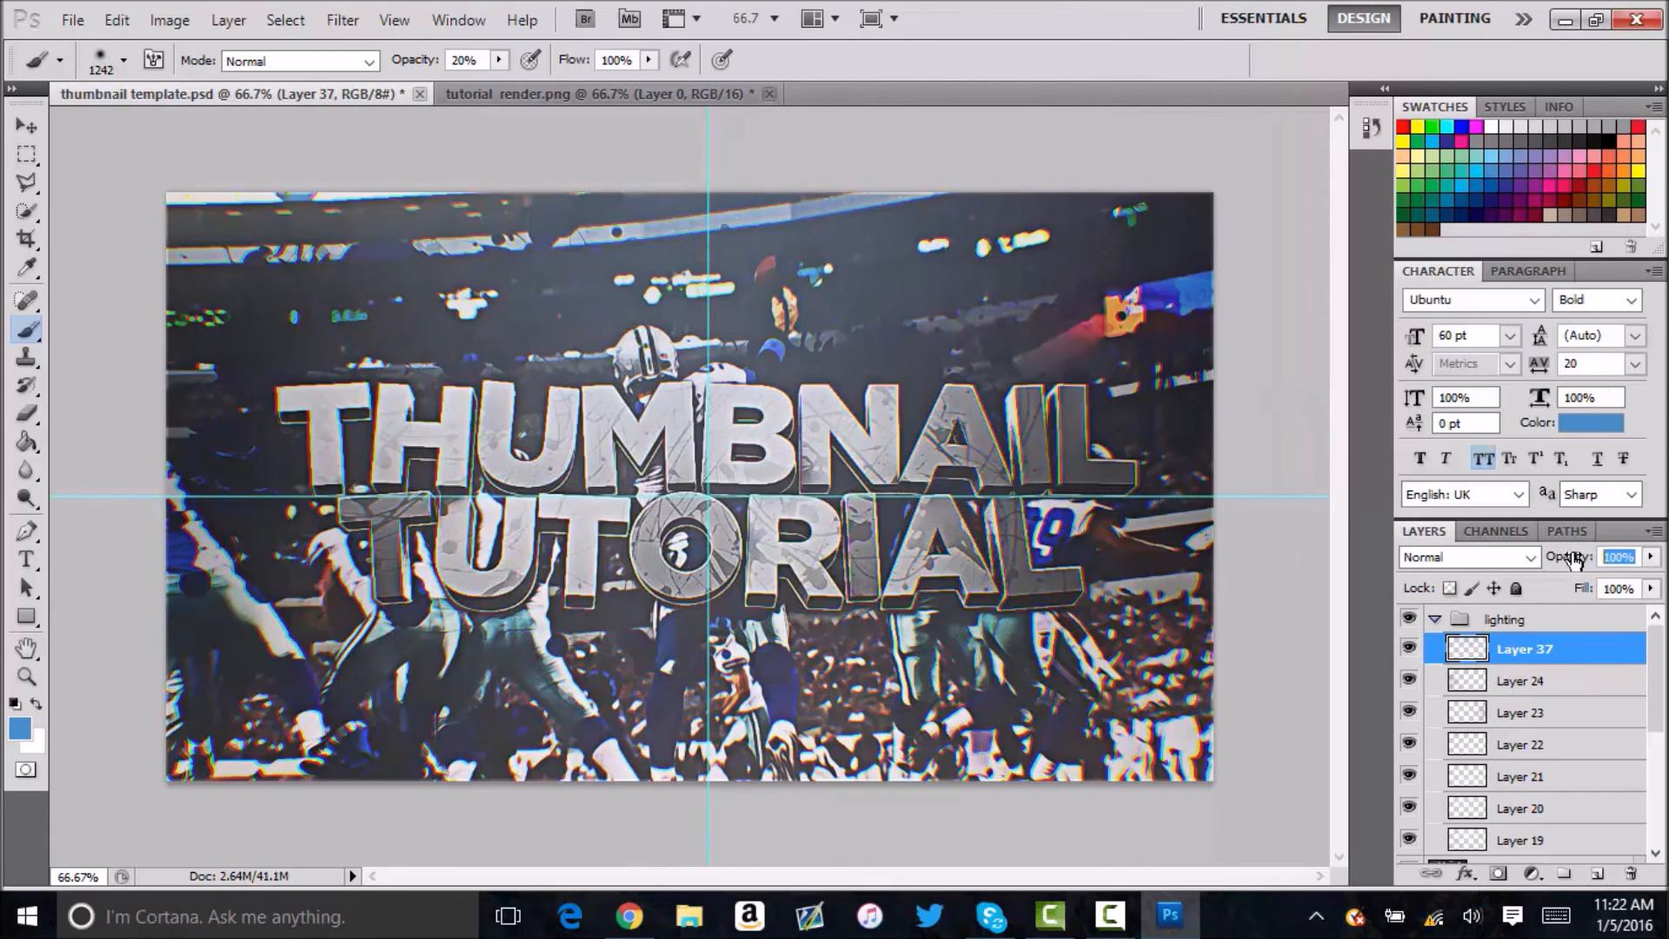
text(45)
Add a layer above Layer 37, brush a large soft glow at the canvas's bottom centre, and set the layer's opacity to 45%.
click(1597, 872)
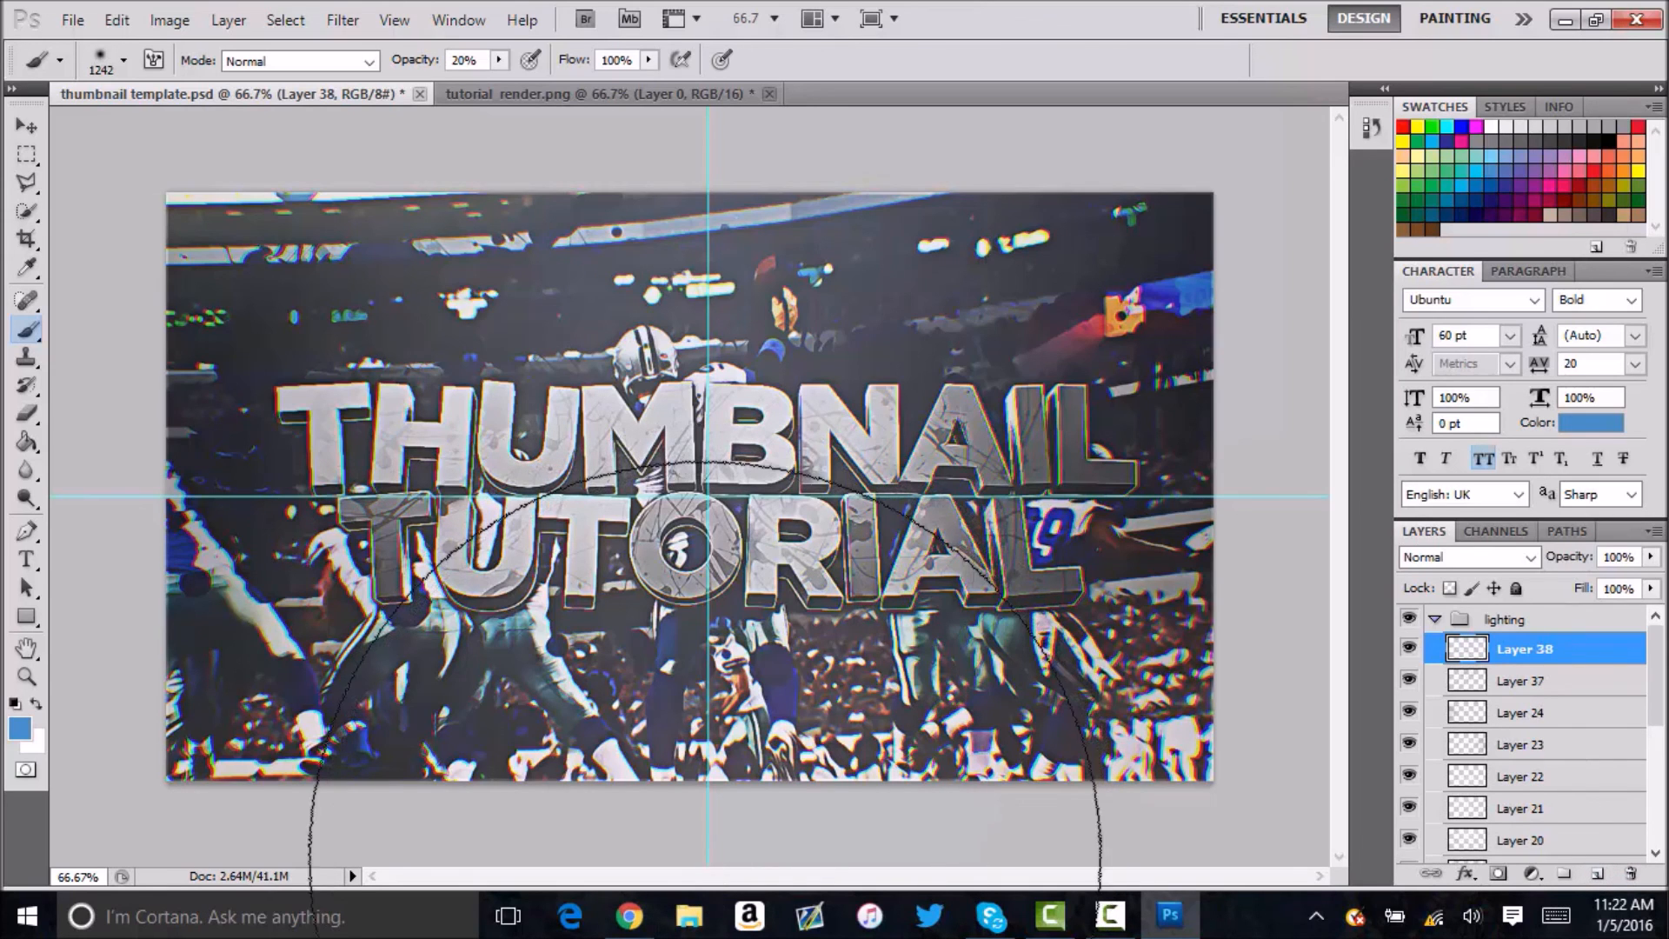
click(1584, 552)
text(45)
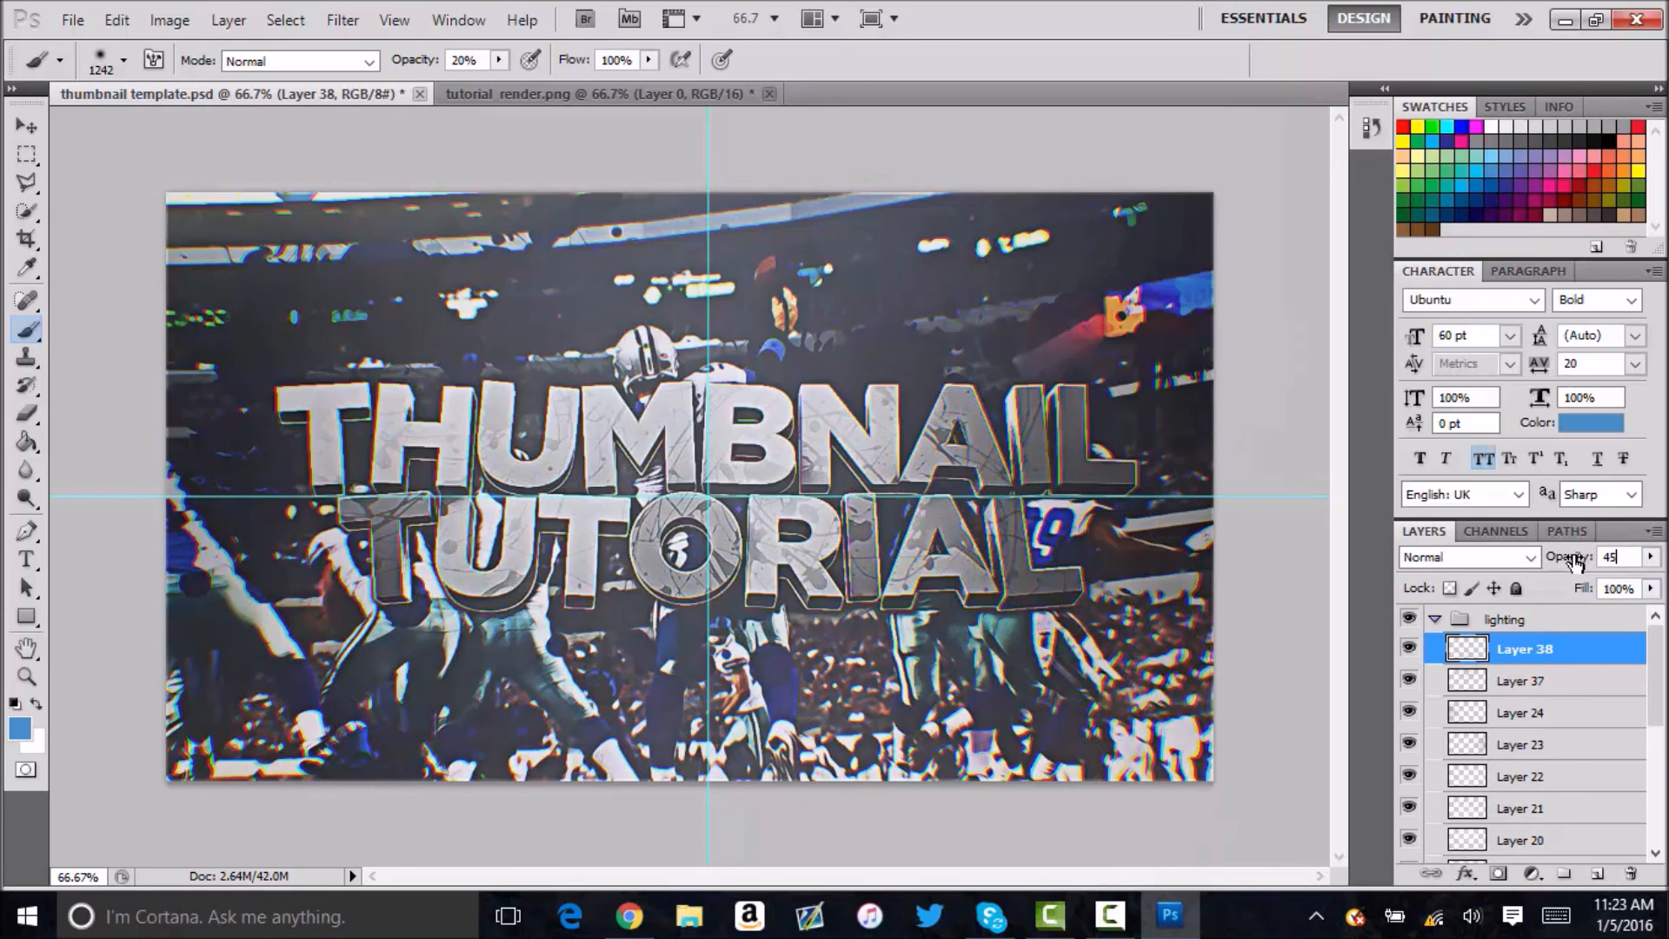
Hide the guides and collapse the lighting group.
click(676, 18)
click(734, 48)
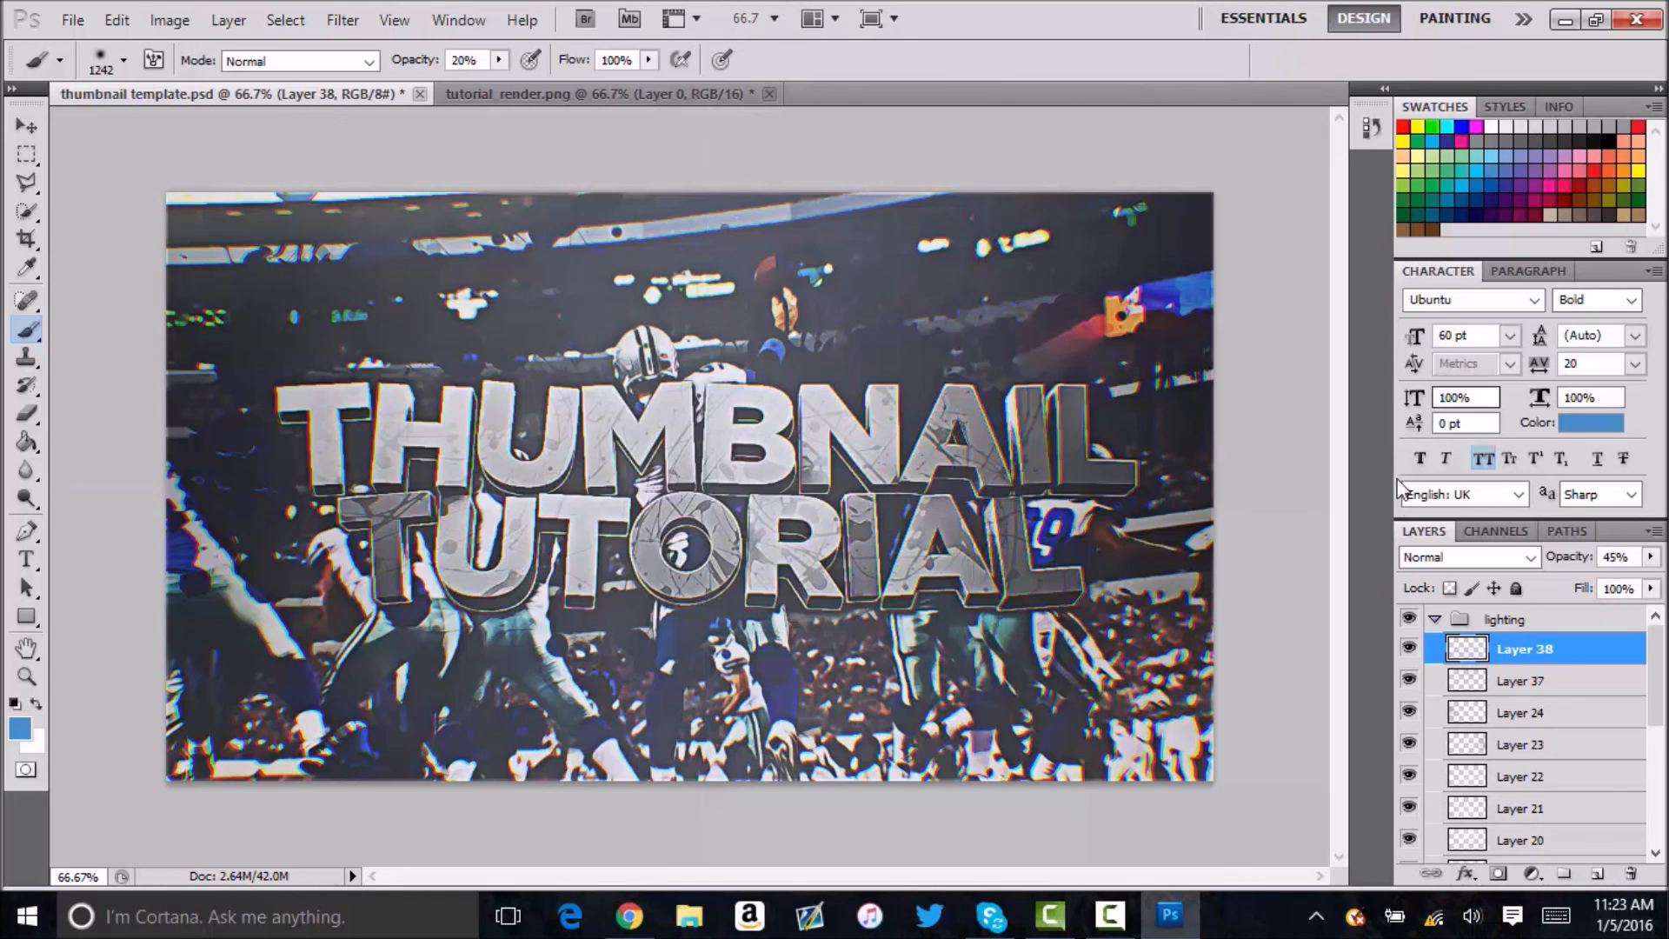
click(1469, 619)
click(1436, 618)
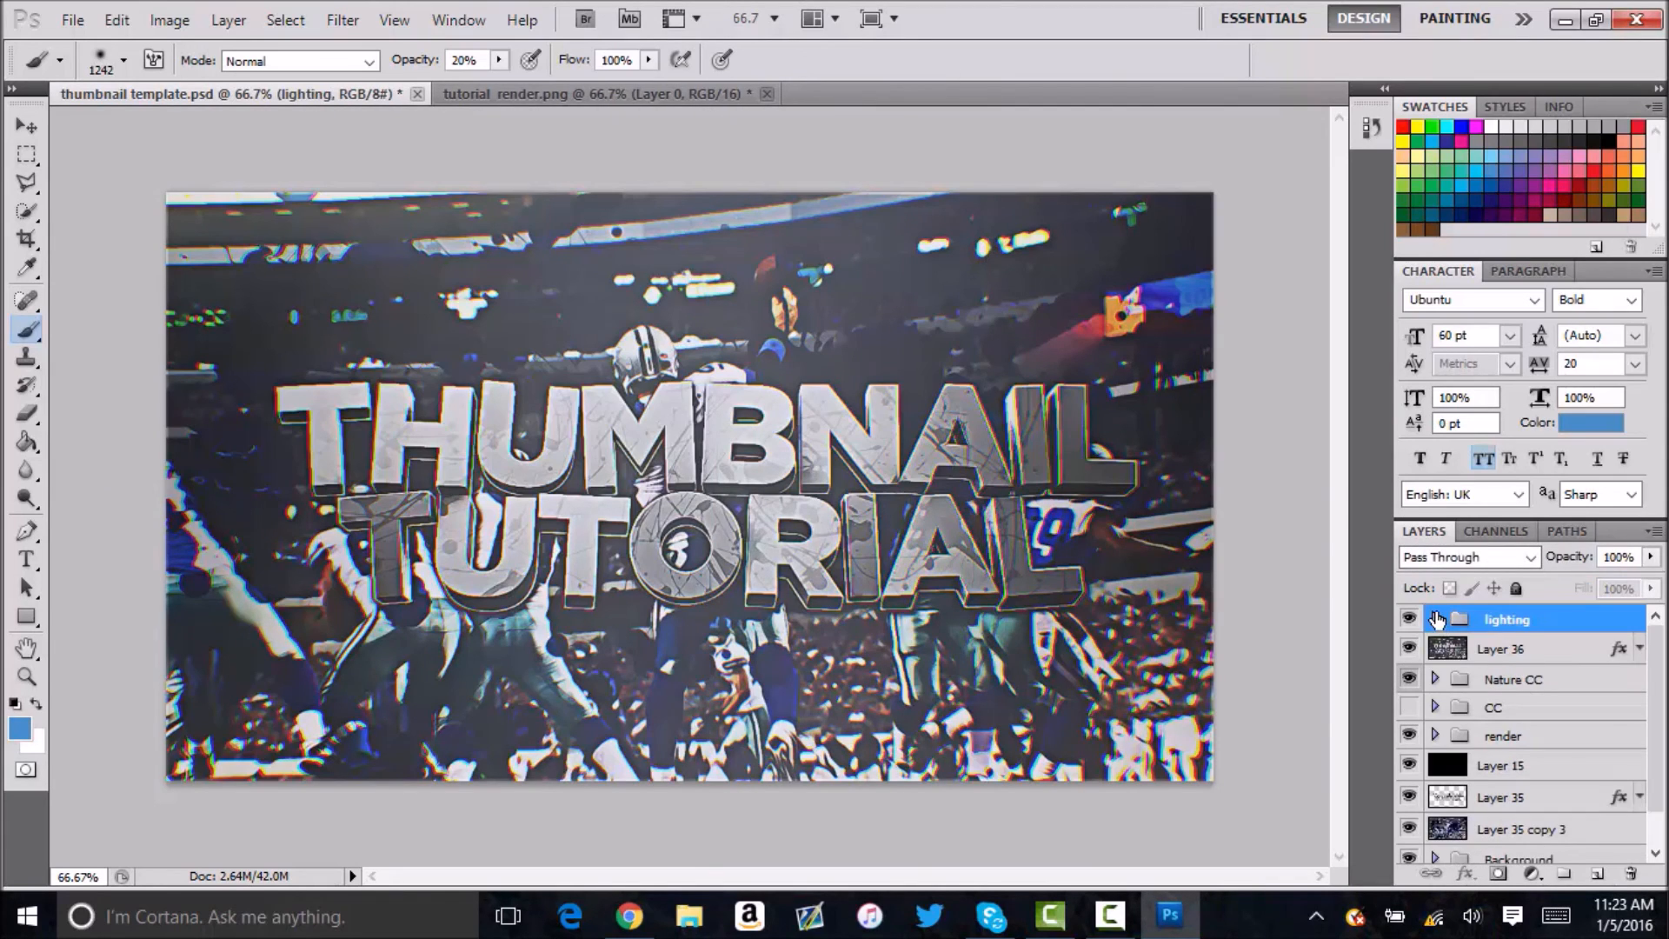